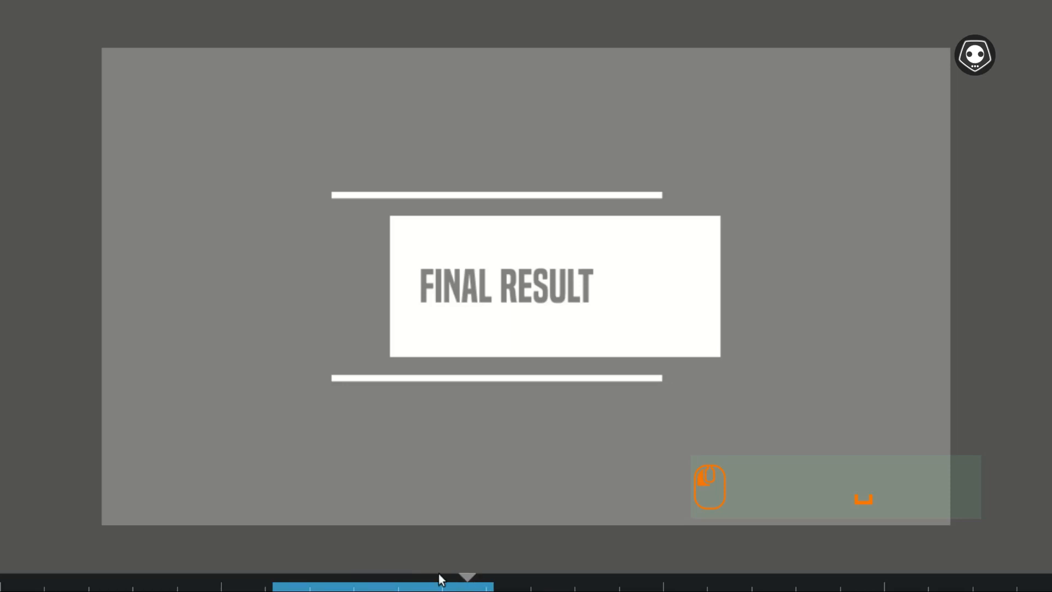
Step: Play the finished title animation in the full-screen project preview and return to the editing layout
key("space")
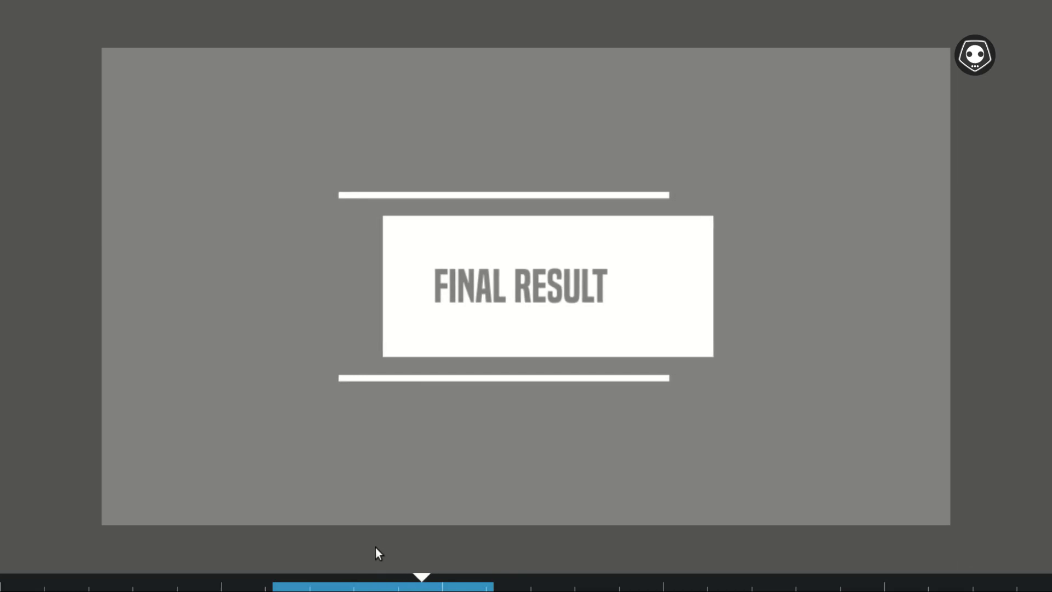
key("space")
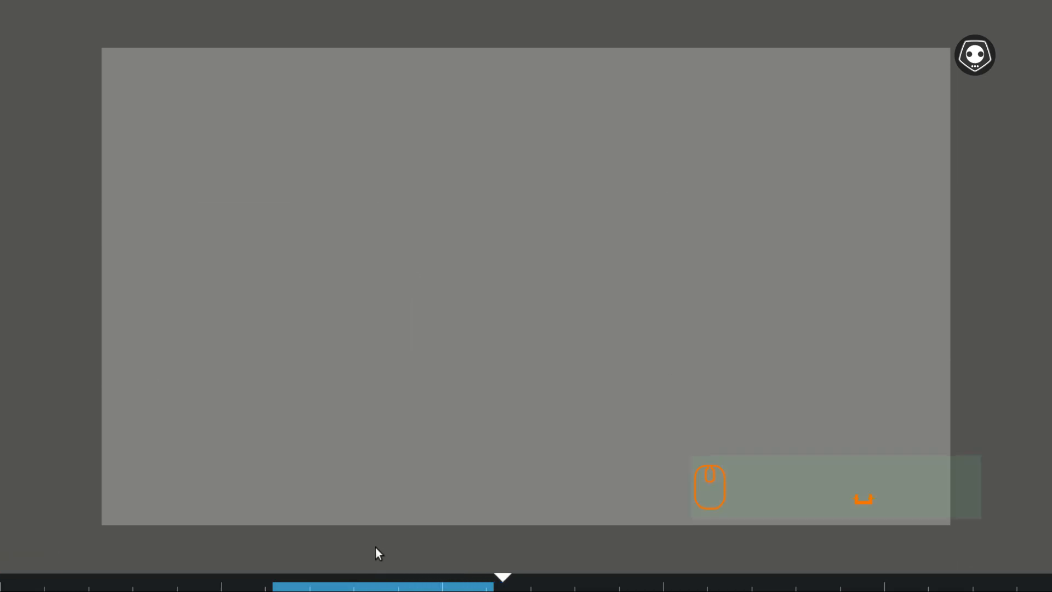
key("Escape")
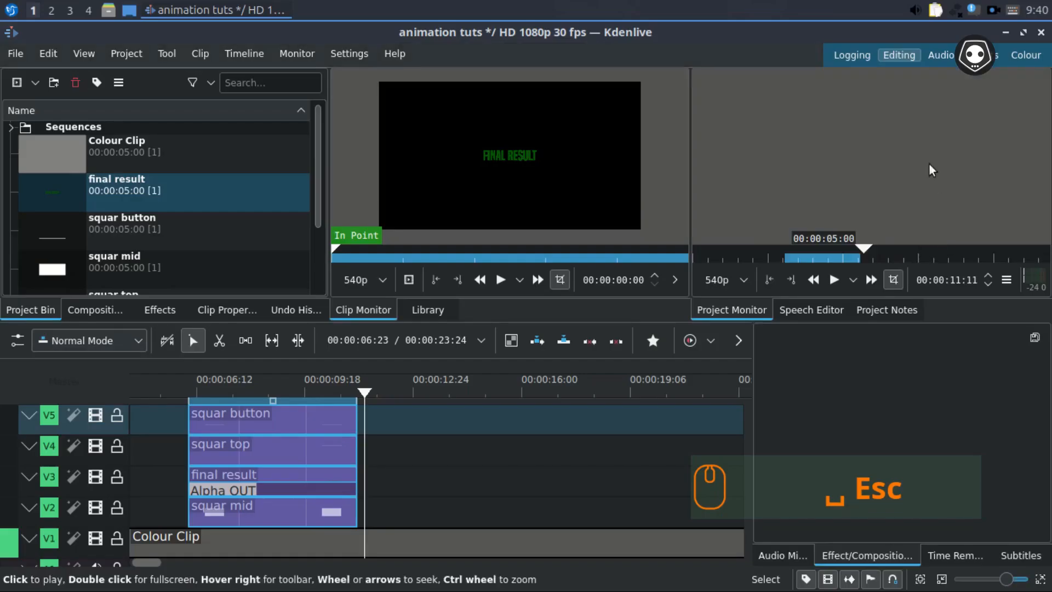
scroll(871, 159, "up", 1)
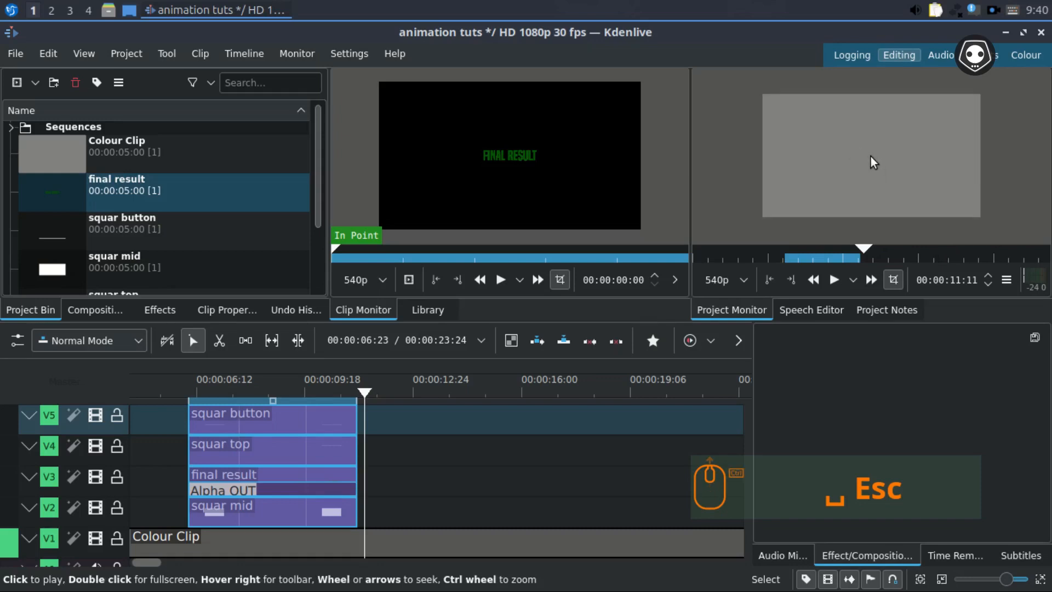
Step: Check the Kdenlive version in the program's About information and close it
left_click(395, 55)
left_click(433, 239)
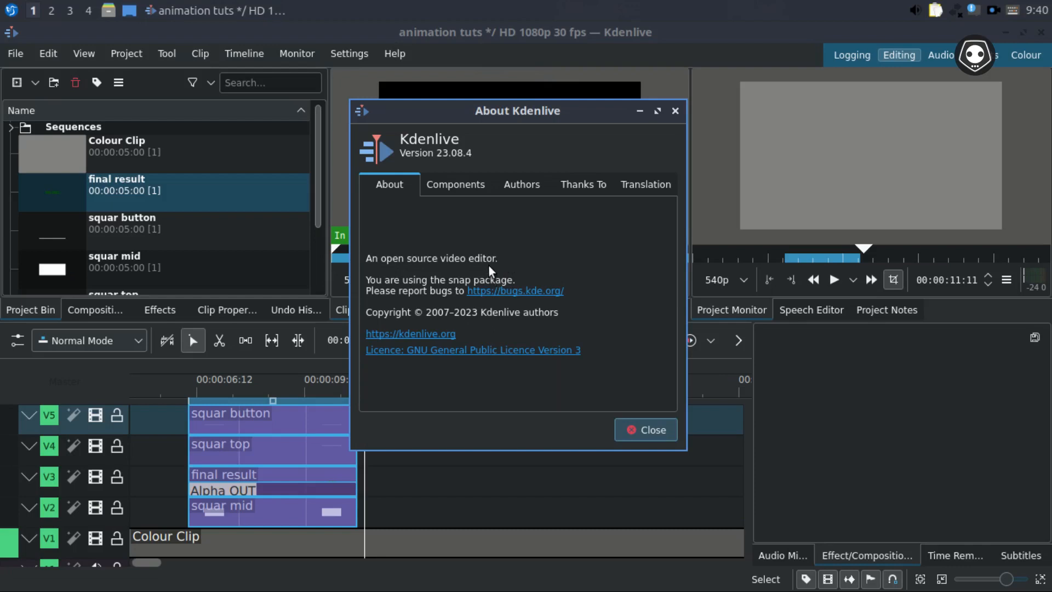
left_click(675, 111)
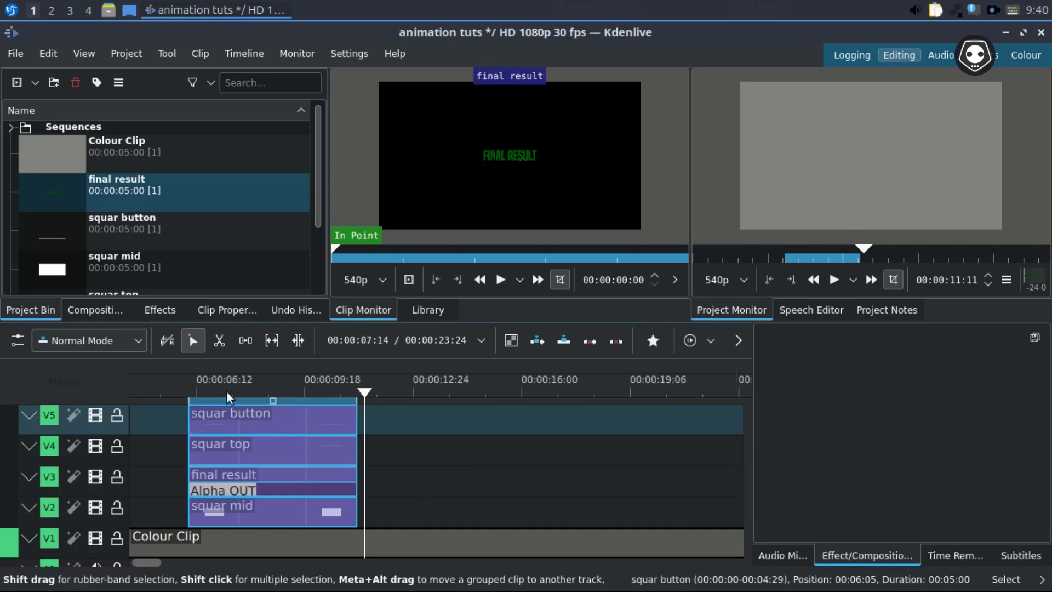
Step: Play the title animation in the timeline from the start of the grouped clips and pause once the title is shown
left_click(187, 389)
key("space")
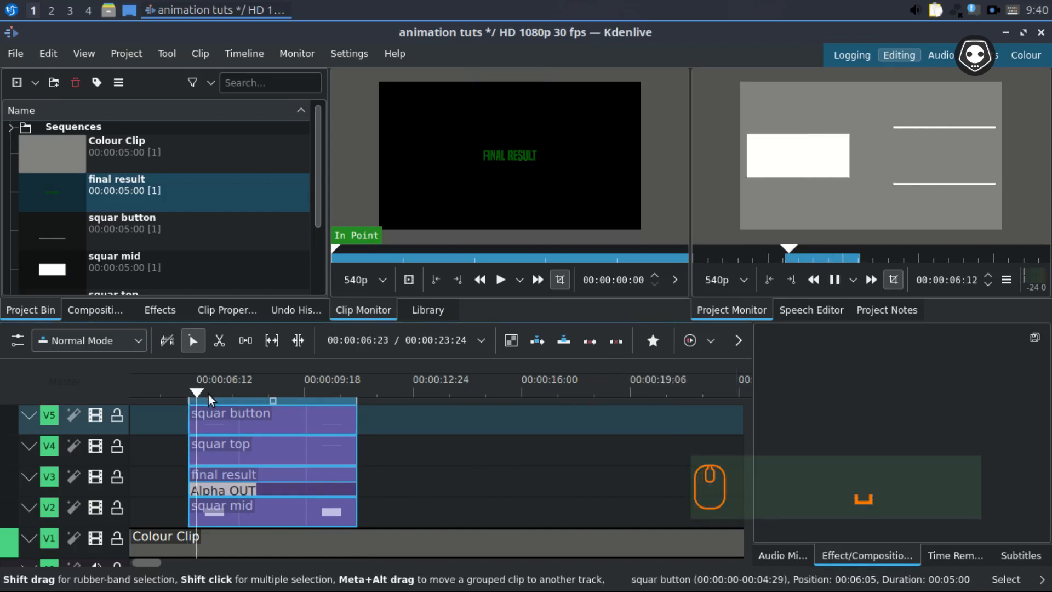
key("space")
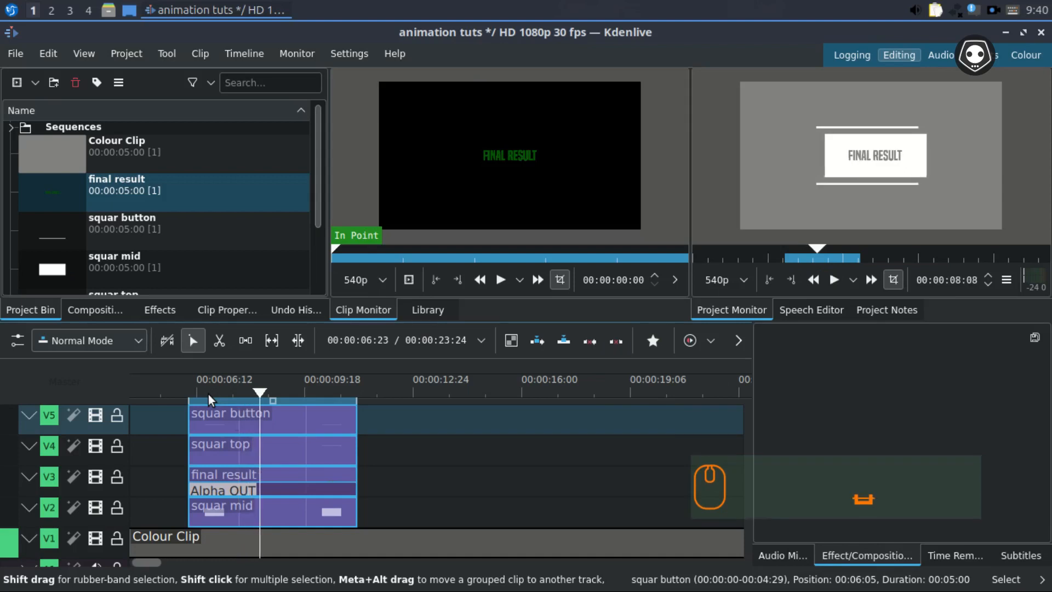
Step: Delete the grouped squar button, squar top, final result and squar mid clips from timeline tracks V2 to V5
left_click(274, 543)
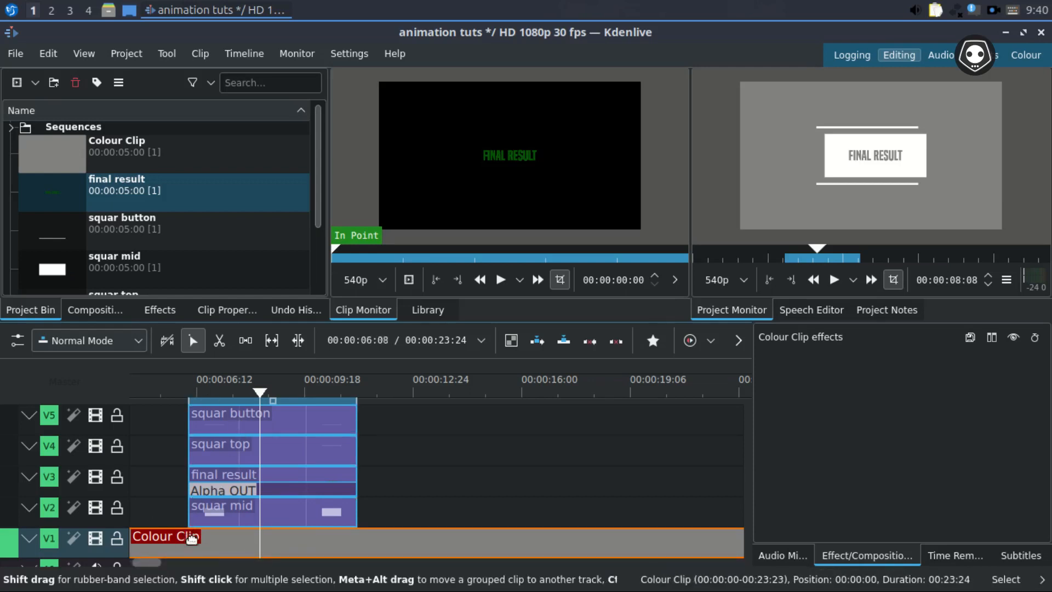
left_click(211, 547)
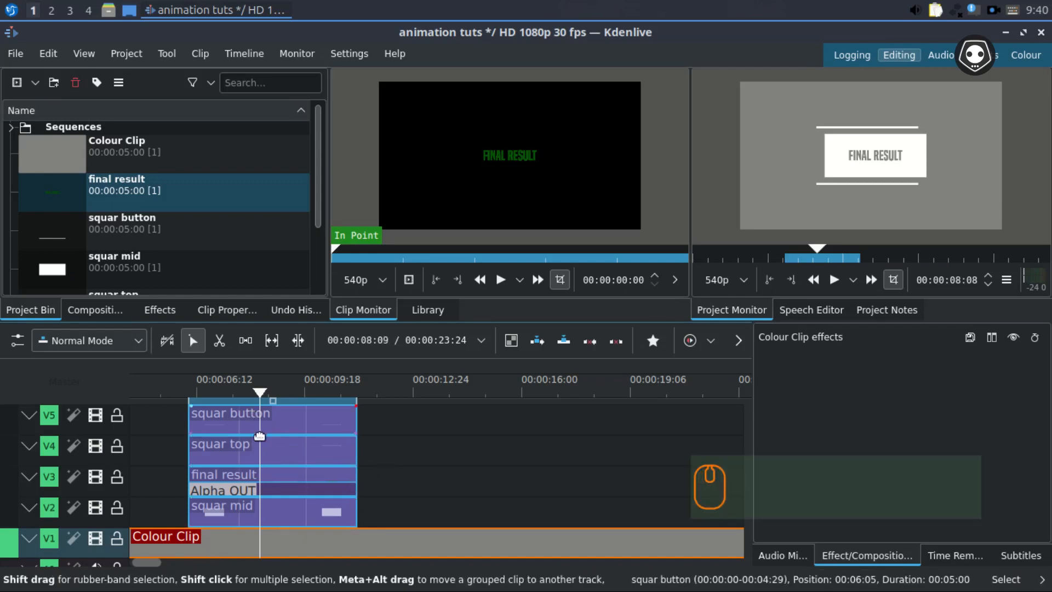
scroll(332, 435, "up", 3)
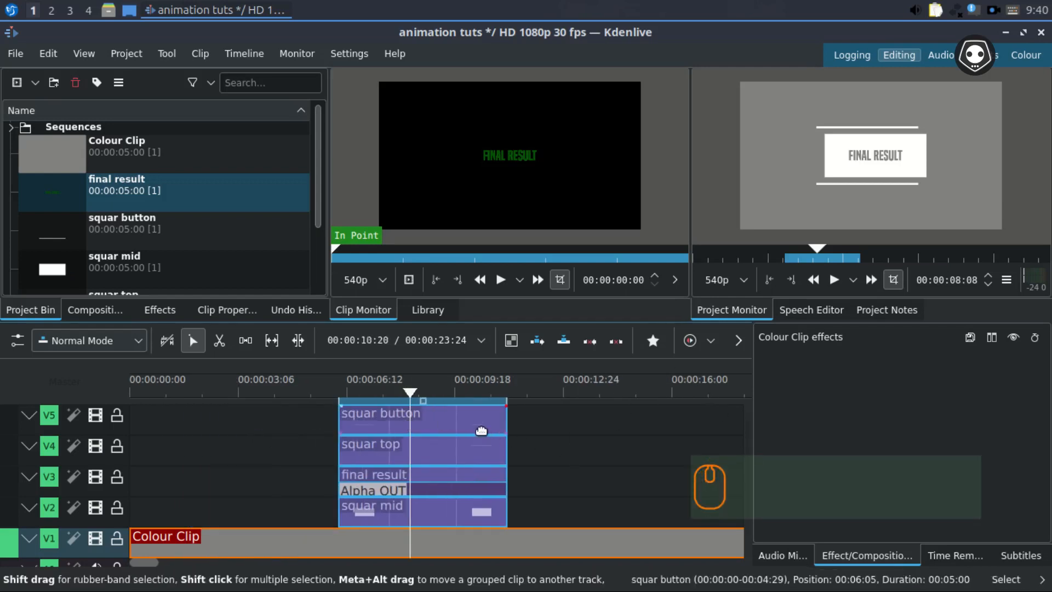
left_click(437, 412)
key("Delete")
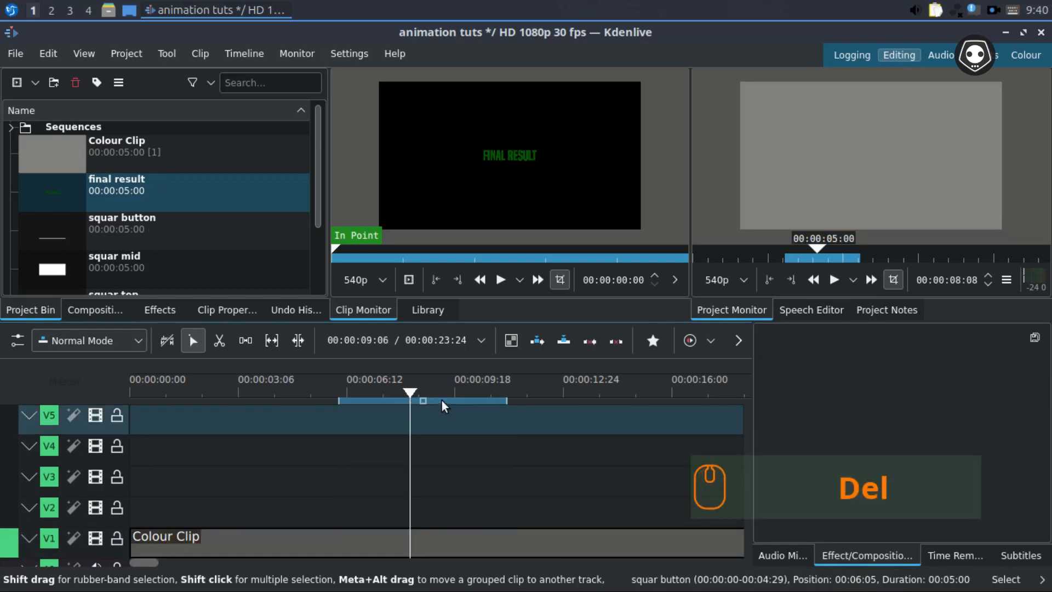
Step: Move the timeline zone to the beginning of the project and shorten it to 00:00:02:27
left_click_drag(440, 399, 299, 403)
left_click_drag(423, 402, 216, 405)
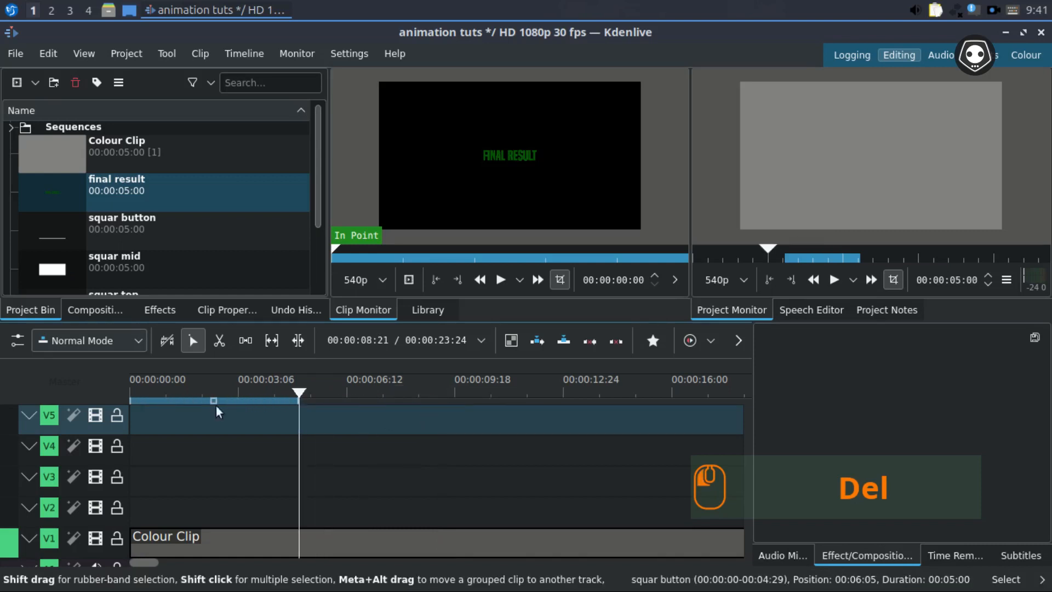
left_click_drag(299, 402, 228, 402)
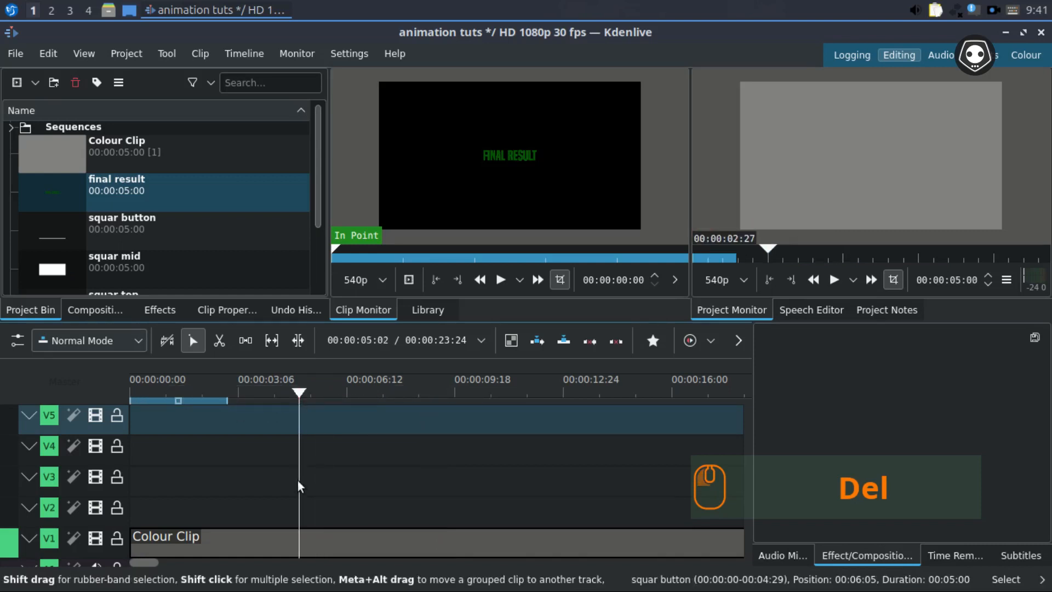
Step: Delete the final result, squar button, squar mid and squar top clips from the project bin and save the project
left_click(117, 186)
scroll(112, 214, "down", 2)
left_click(103, 250, "shift")
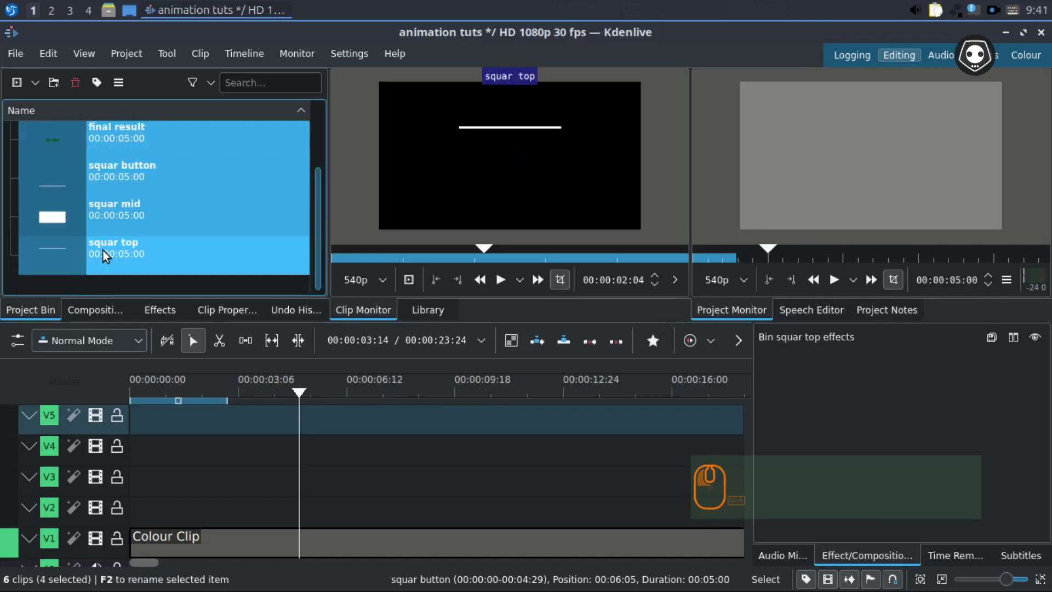
key("Delete")
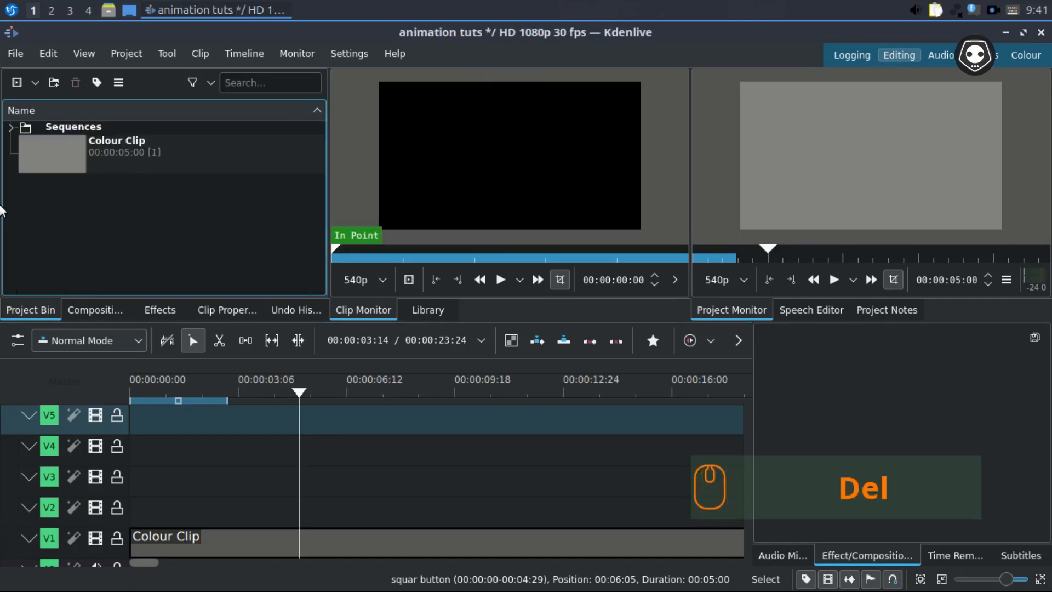
key("ctrl+s")
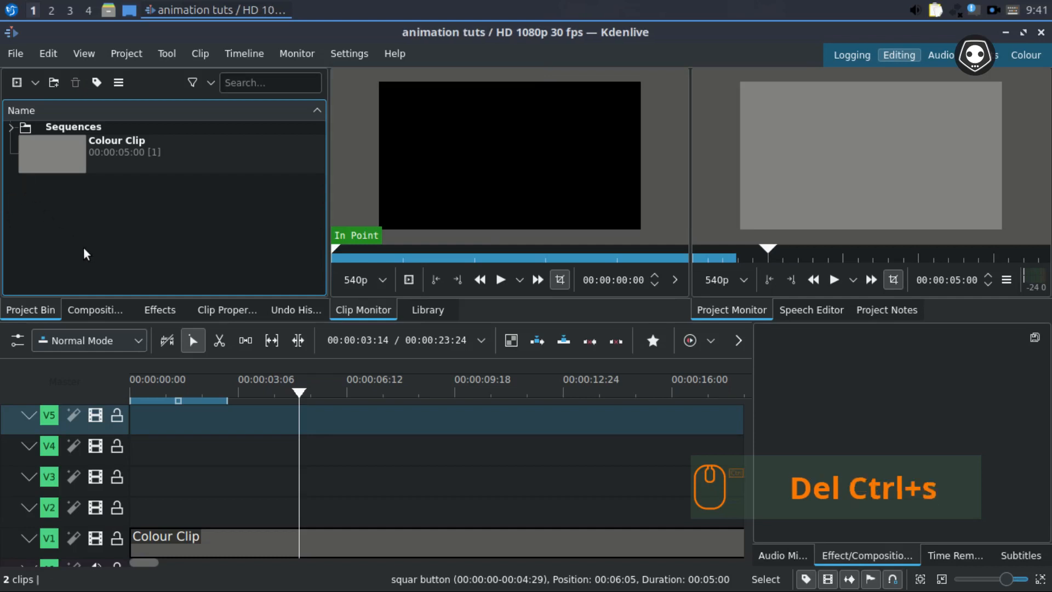
Step: Add a 5-second colour clip to the project bin with the custom slate-blue colour #55557f
right_click(102, 187)
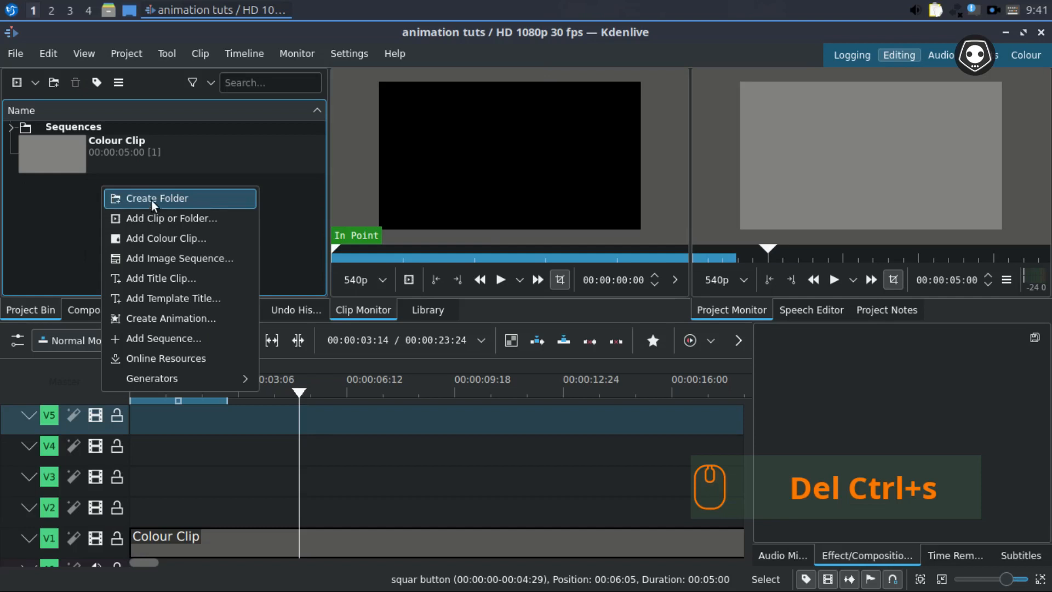
left_click(159, 237)
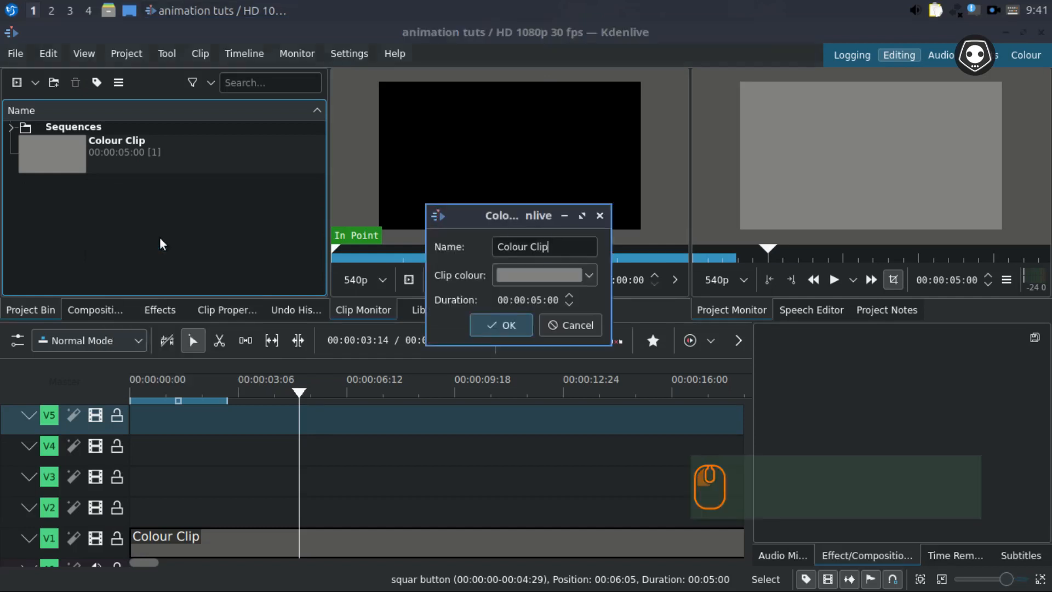
left_click(584, 275)
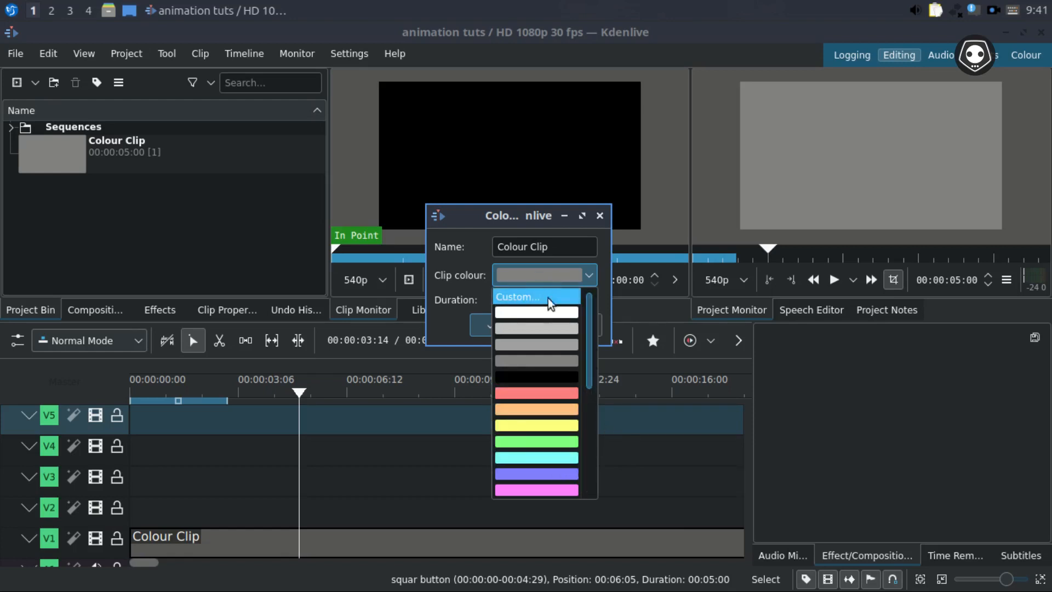
left_click(521, 298)
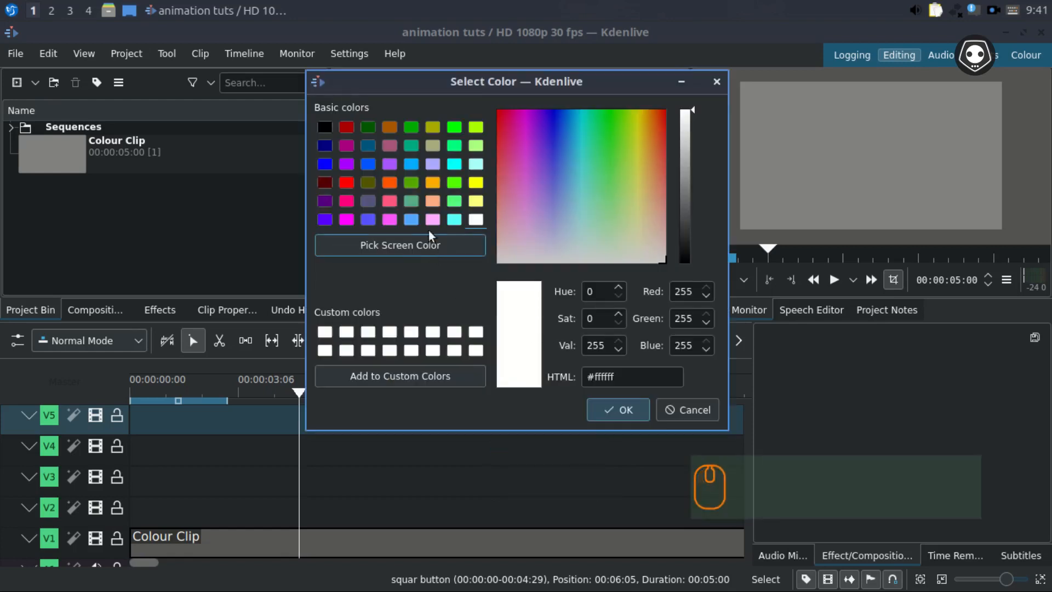
left_click(367, 200)
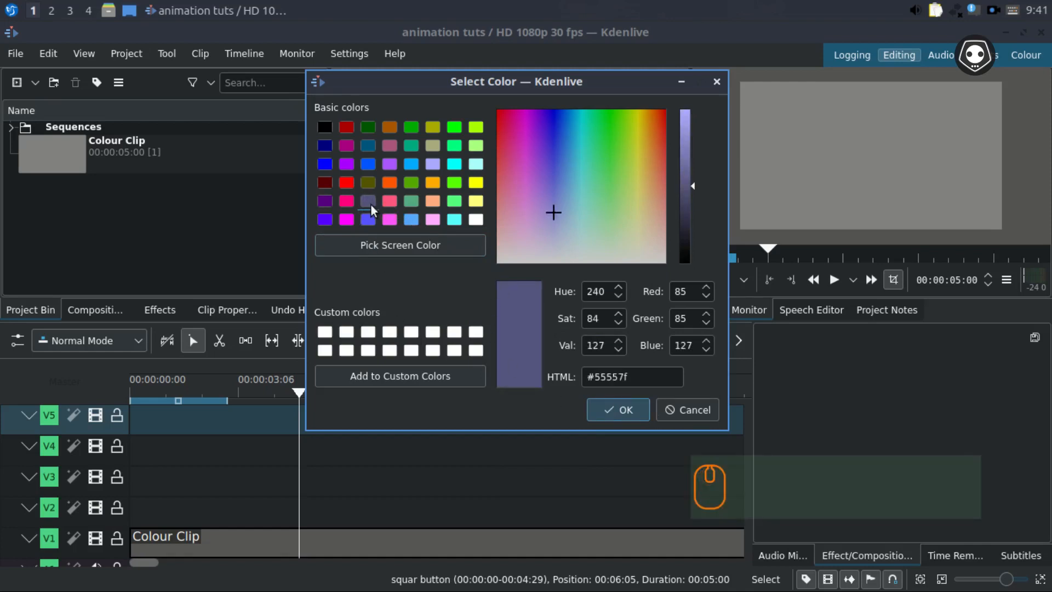
left_click(625, 400)
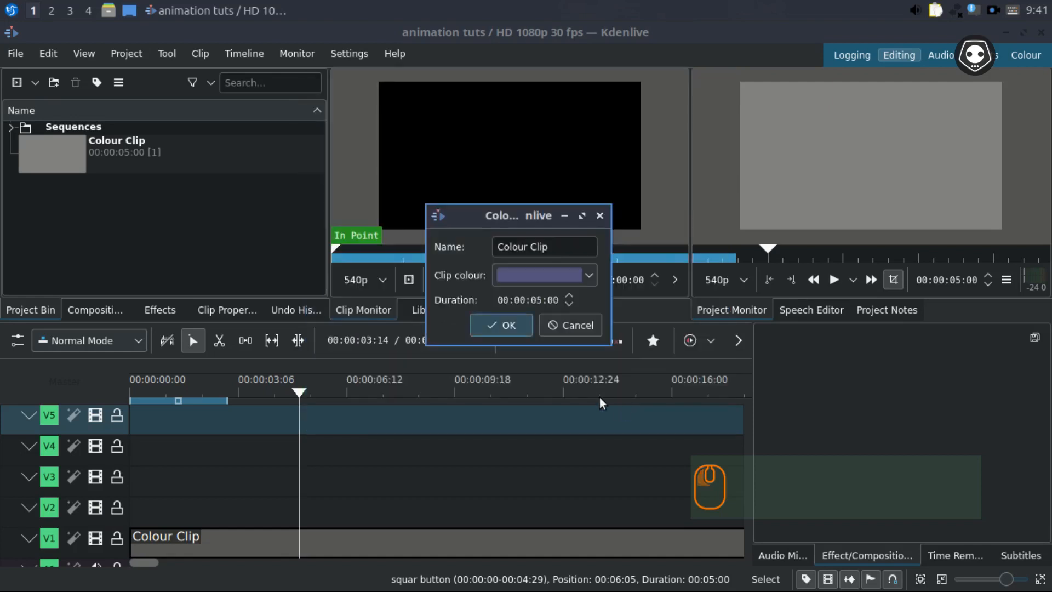
left_click(500, 327)
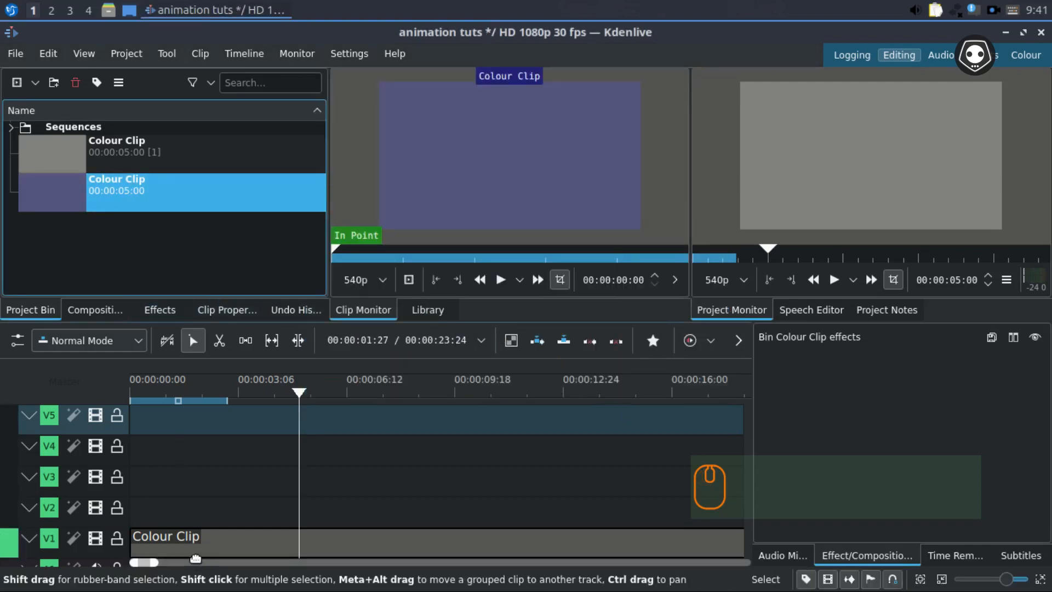
Step: Delete the grey colour clip from track V1 and from the project bin
left_click(196, 553)
key("Delete")
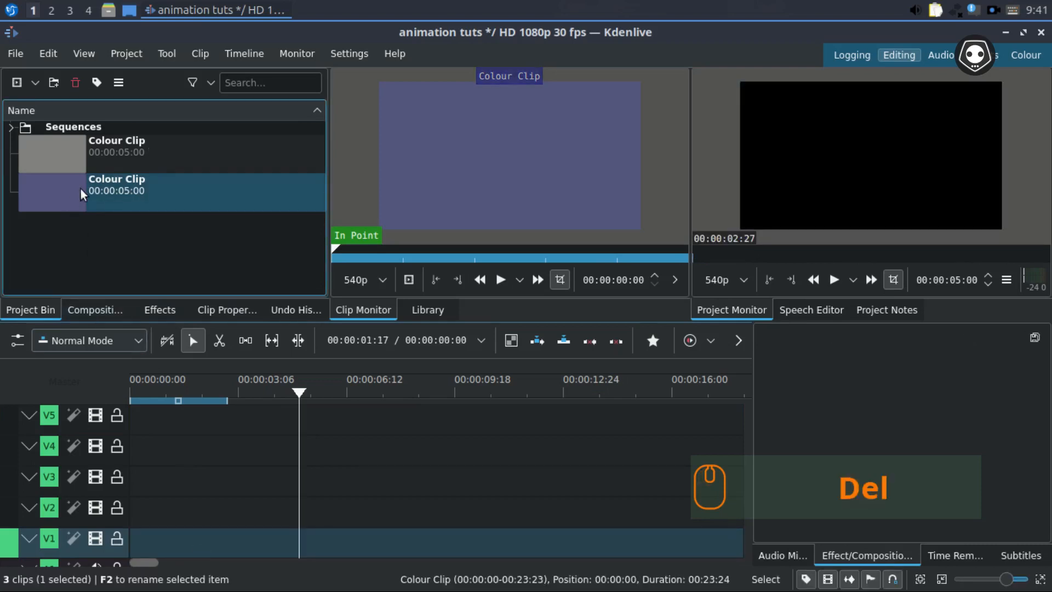
left_click(114, 143)
right_click(115, 139)
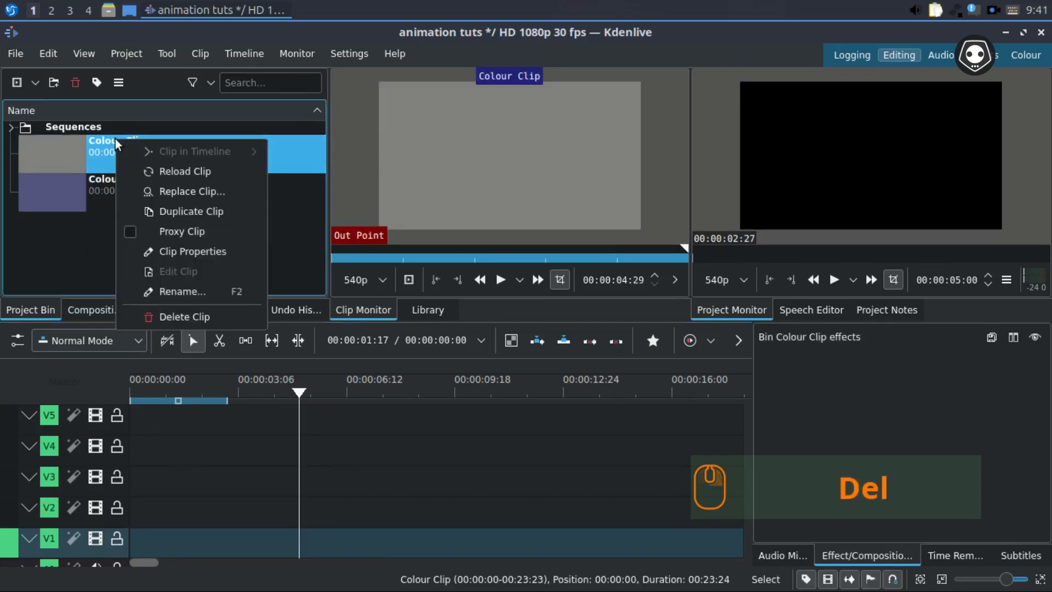
left_click(81, 179)
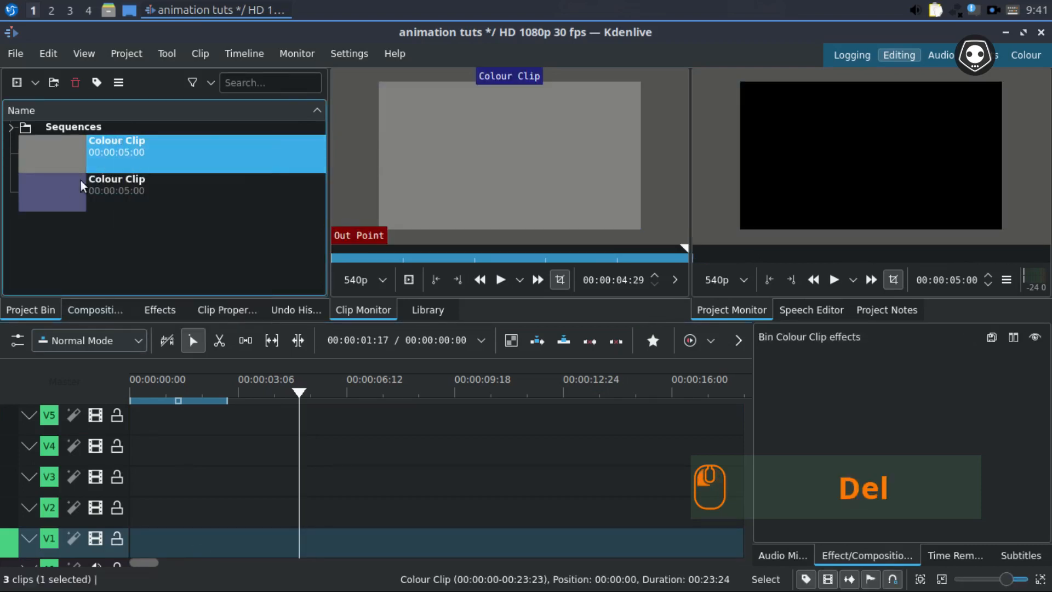
left_click(84, 157)
key("Delete")
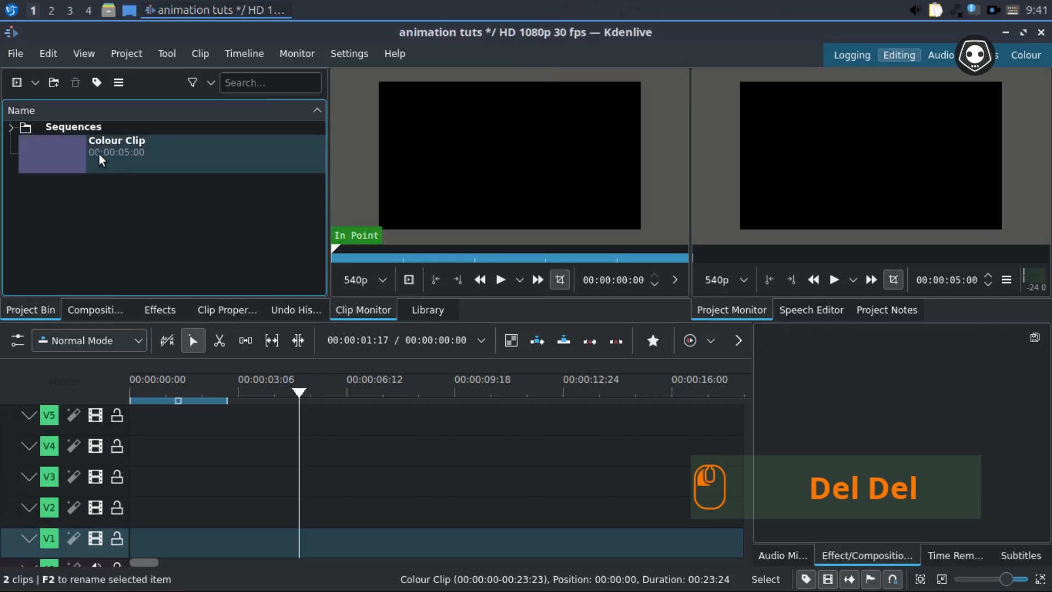
Step: Place the slate-blue colour clip at the start of track V1 and extend it to 00:00:15:08
left_click_drag(99, 153, 132, 537)
left_click_drag(299, 539, 646, 536)
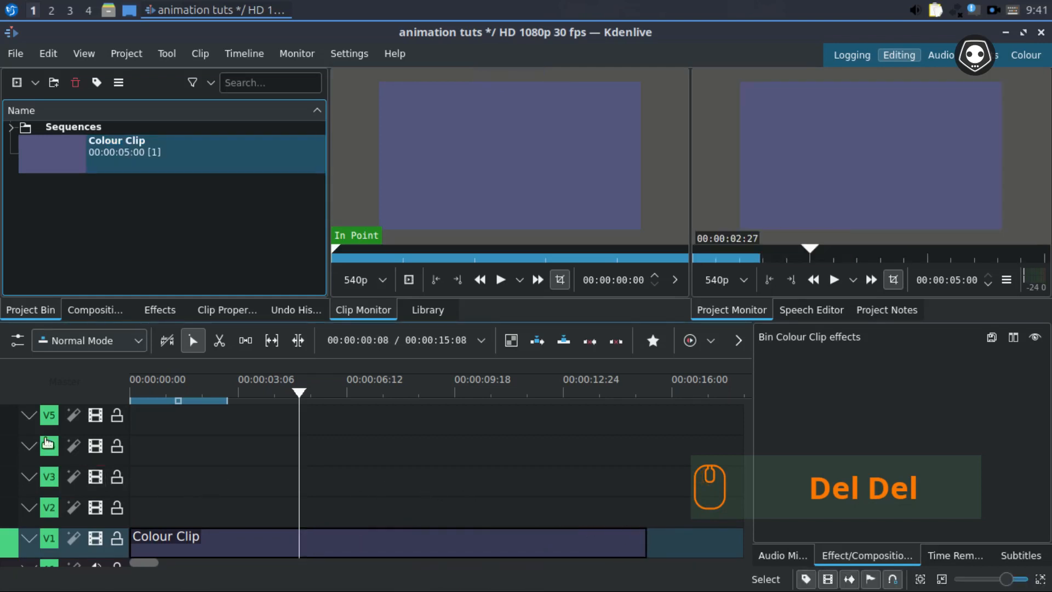
Step: Insert one video track above track V5
right_click(3, 420)
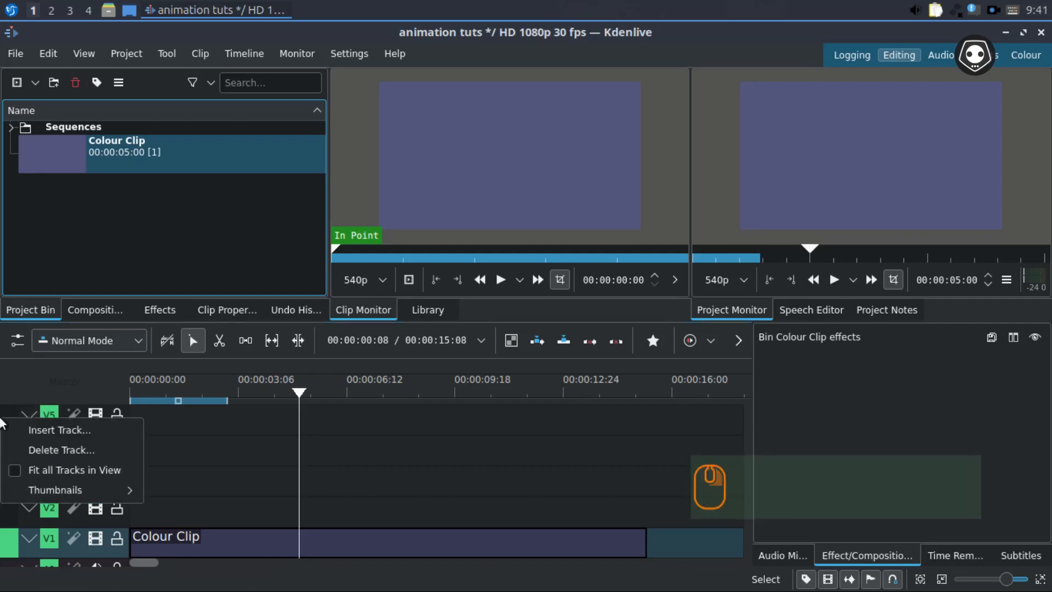
left_click(74, 429)
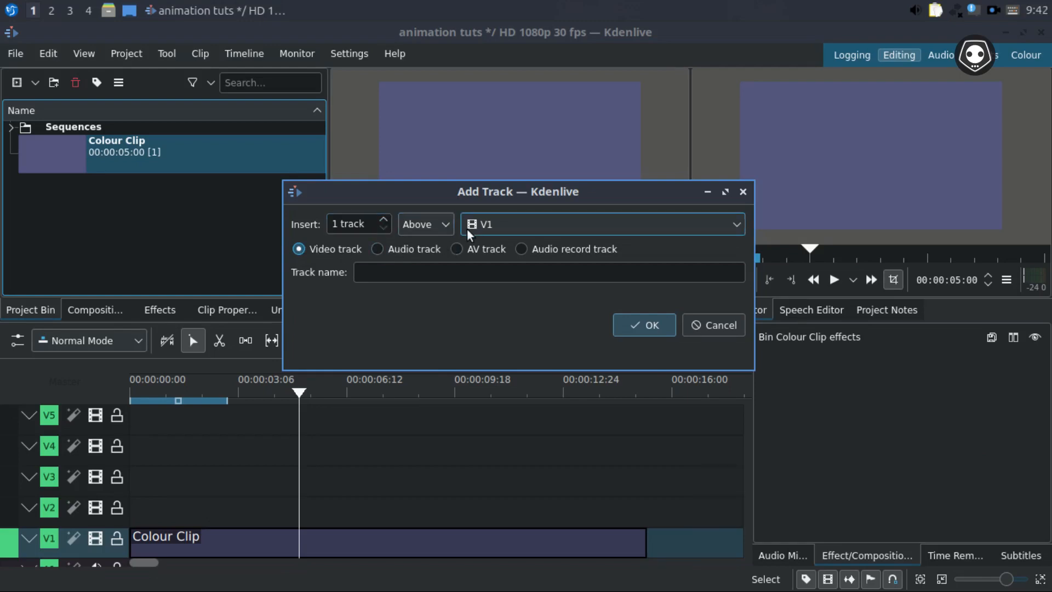
left_click(432, 225)
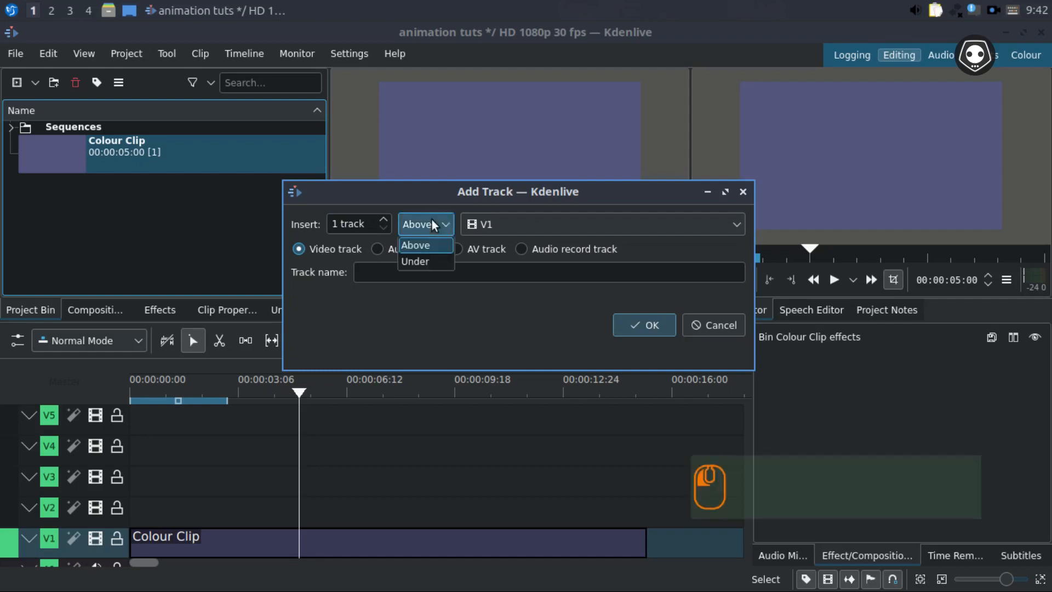
left_click(432, 218)
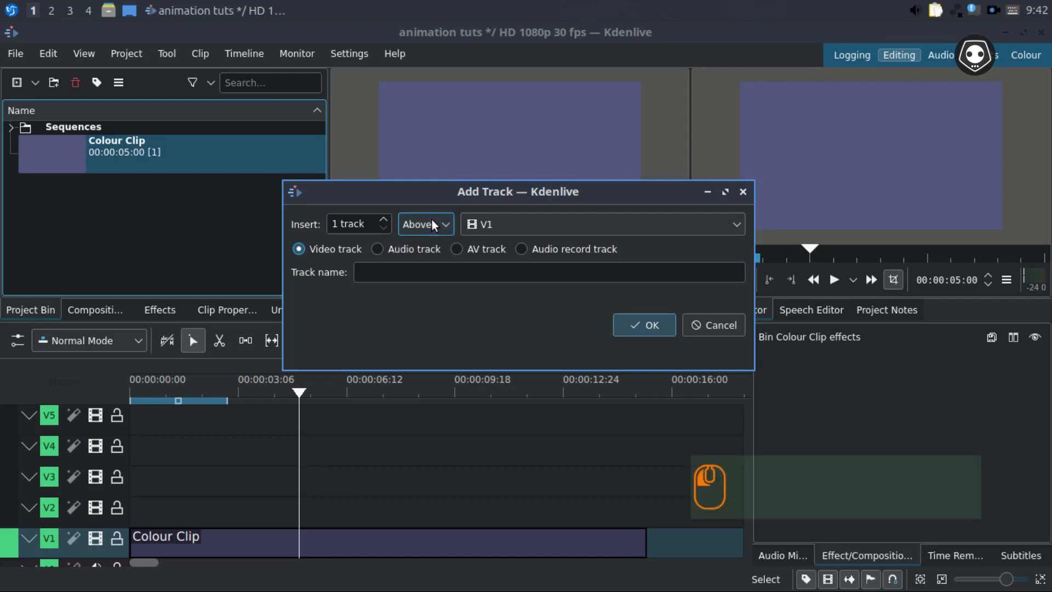
left_click(499, 222)
left_click(494, 245)
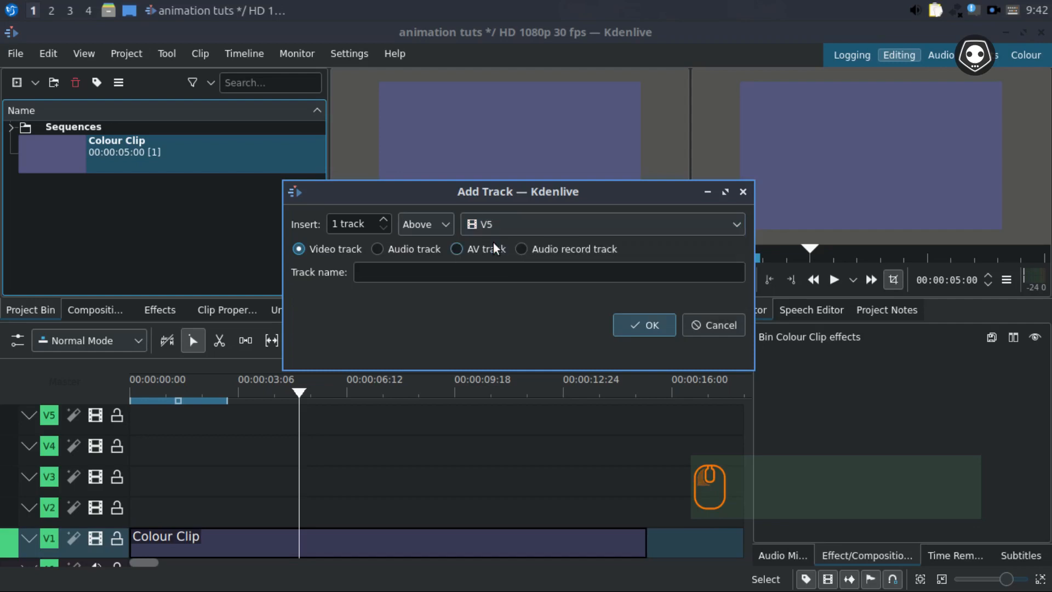
left_click(652, 326)
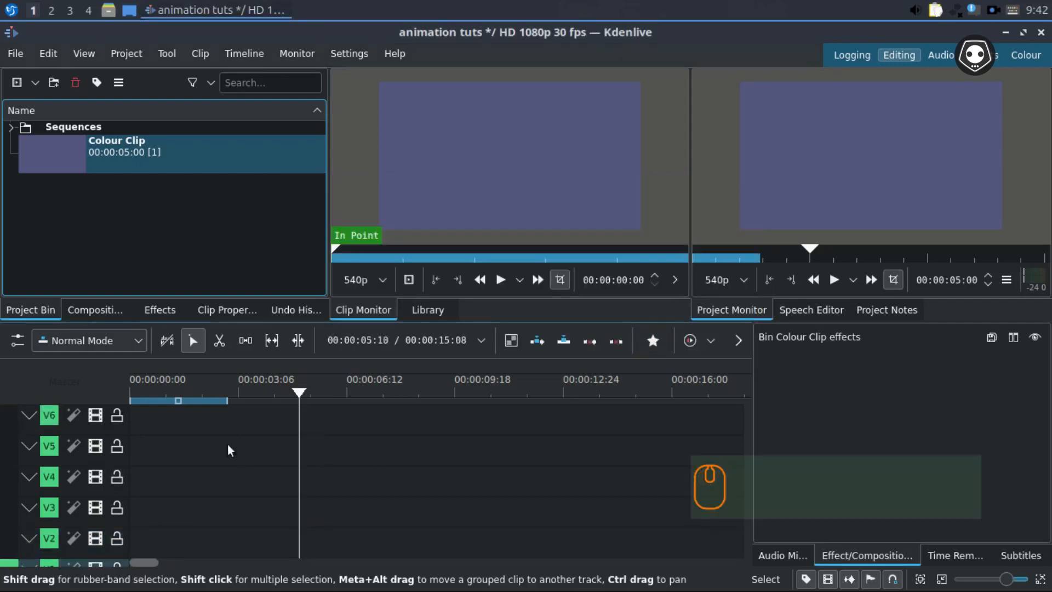
Step: Delete video track V6 from the timeline while keeping track V1
right_click(7, 415)
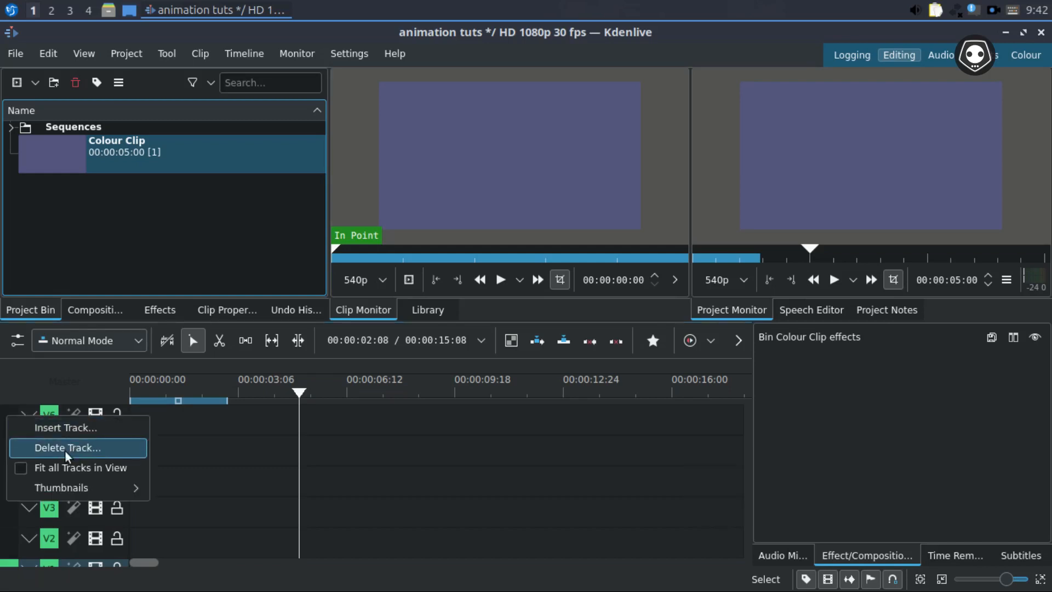
left_click(65, 449)
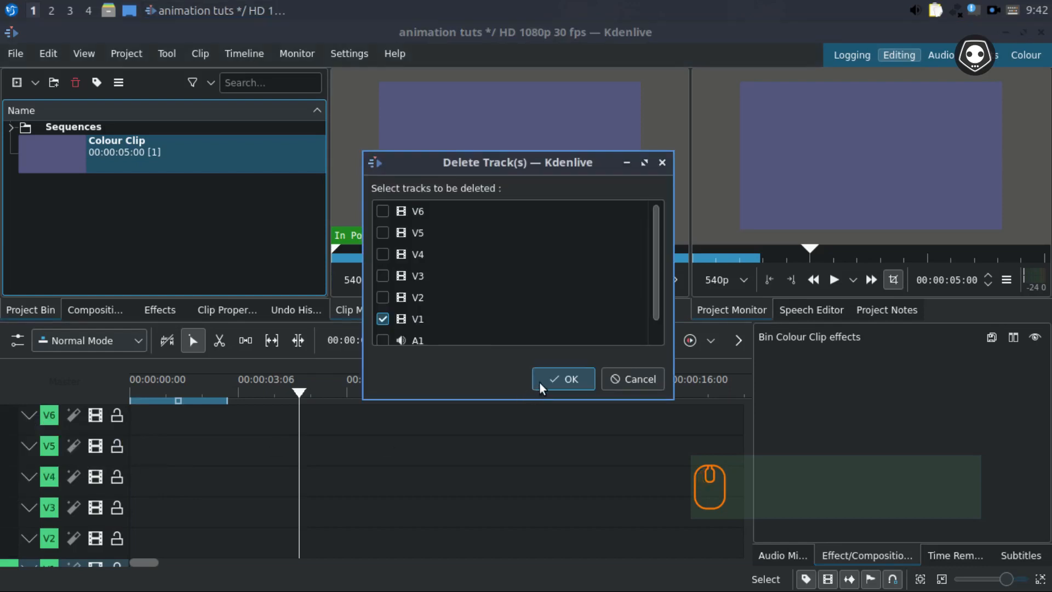
left_click(382, 211)
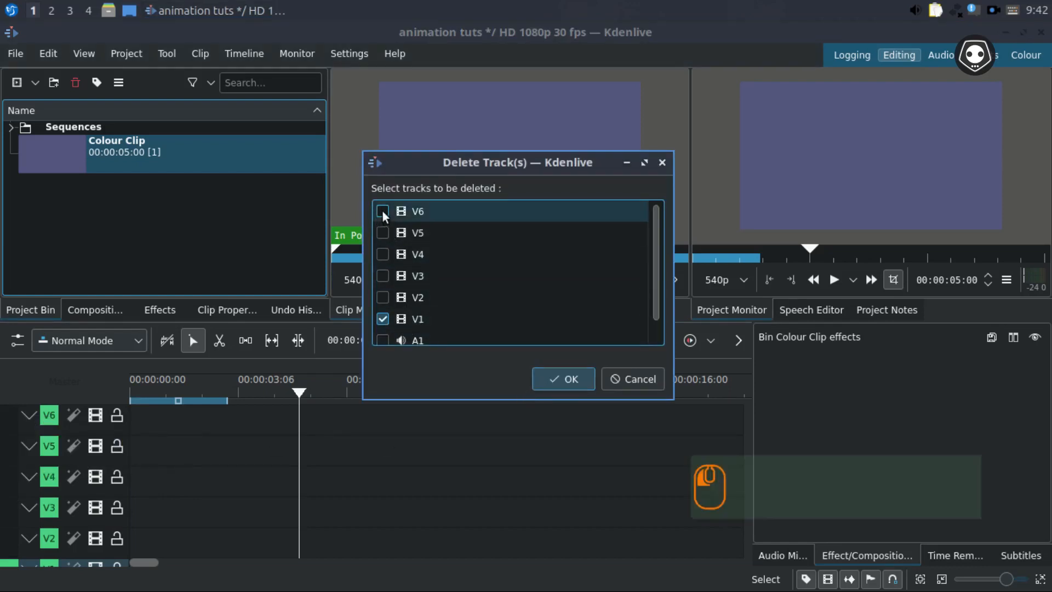
left_click(382, 319)
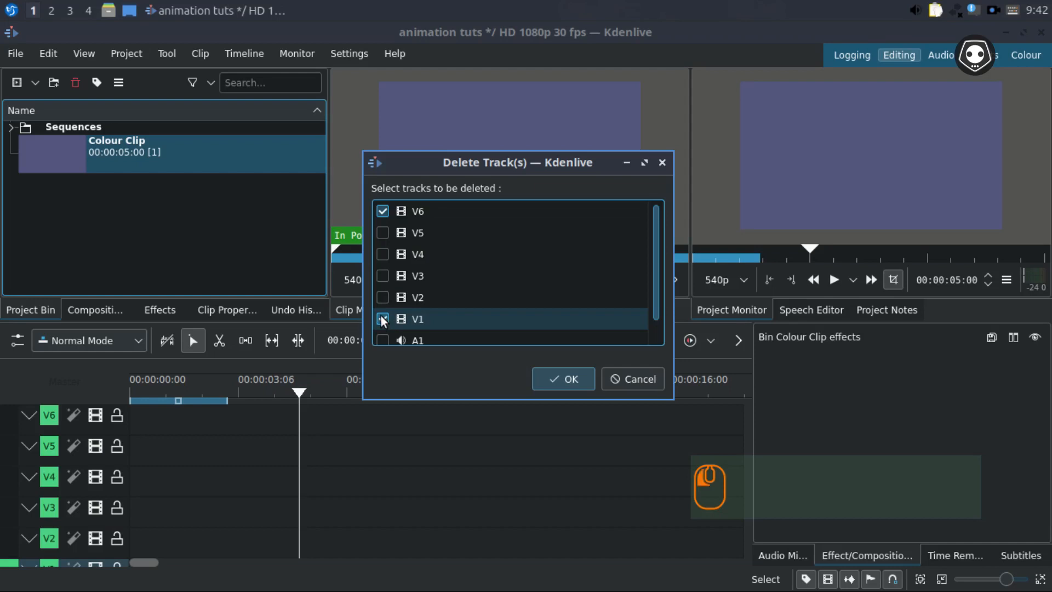
left_click(560, 380)
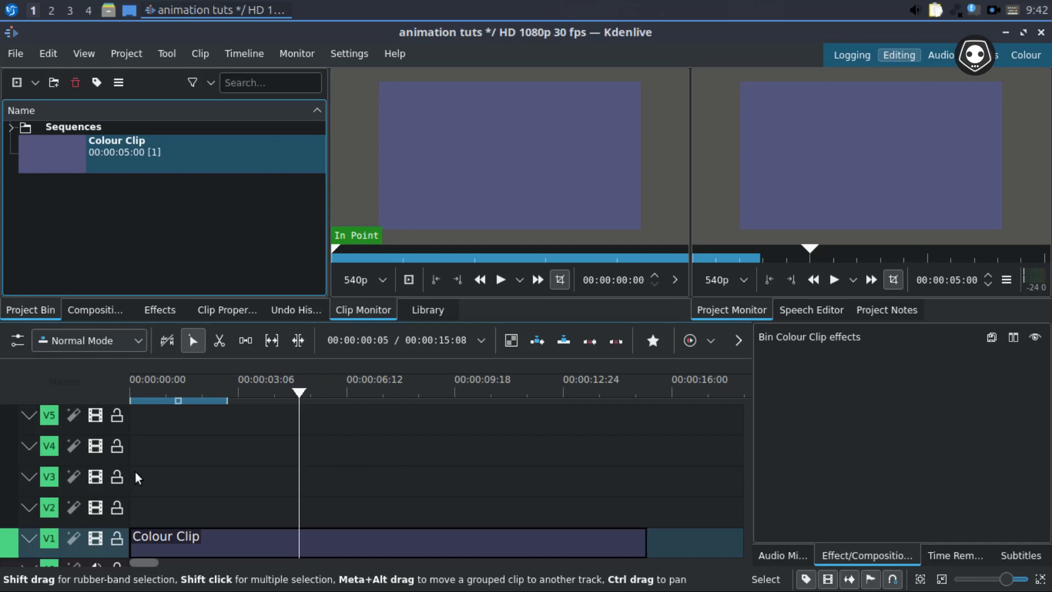
right_click(5, 564)
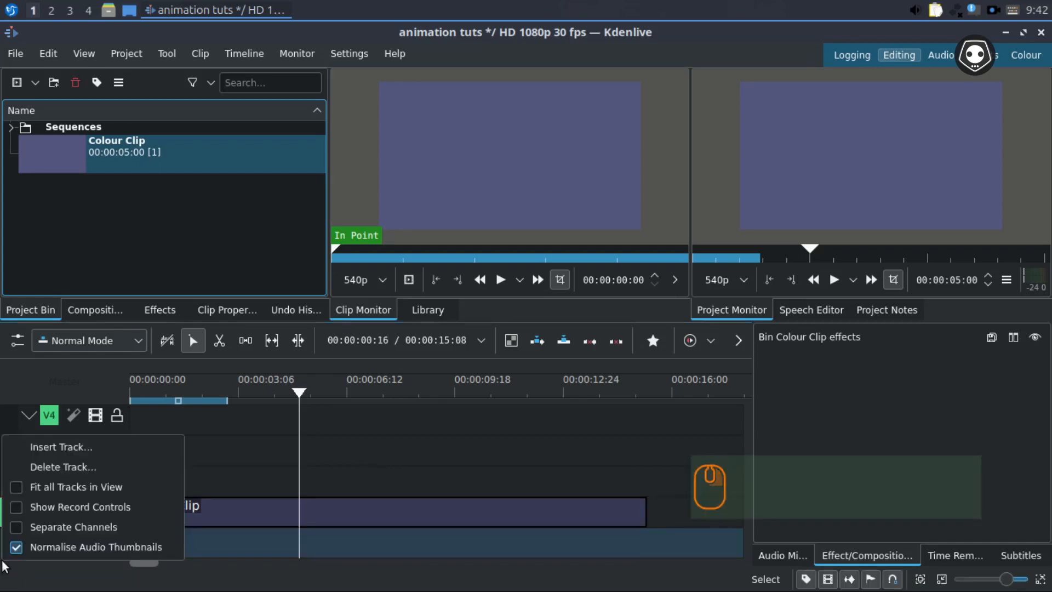
left_click(54, 445)
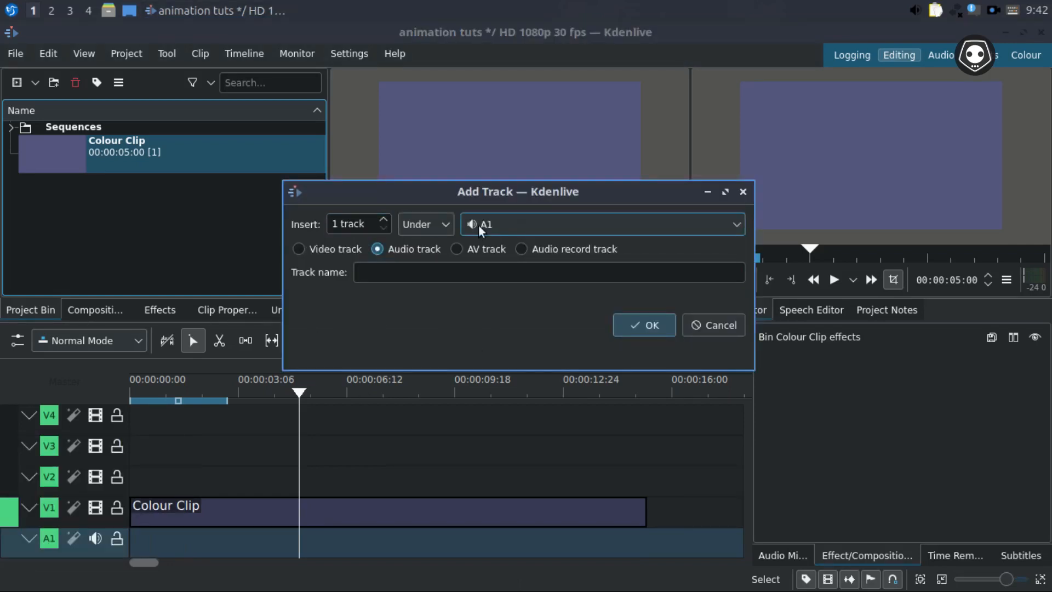
left_click(299, 249)
left_click(378, 250)
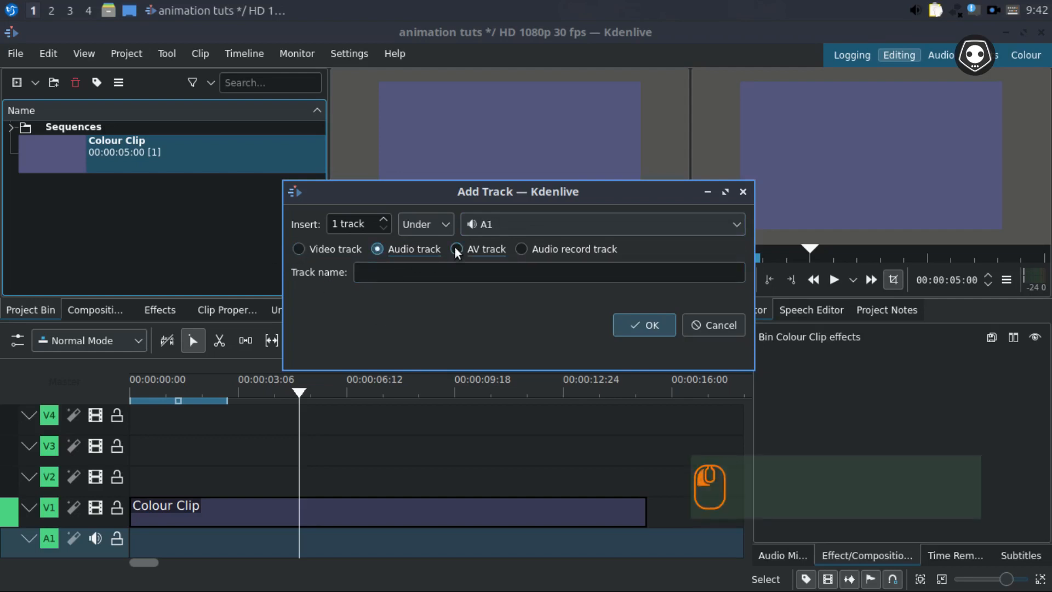
left_click(456, 249)
left_click(378, 248)
left_click(715, 330)
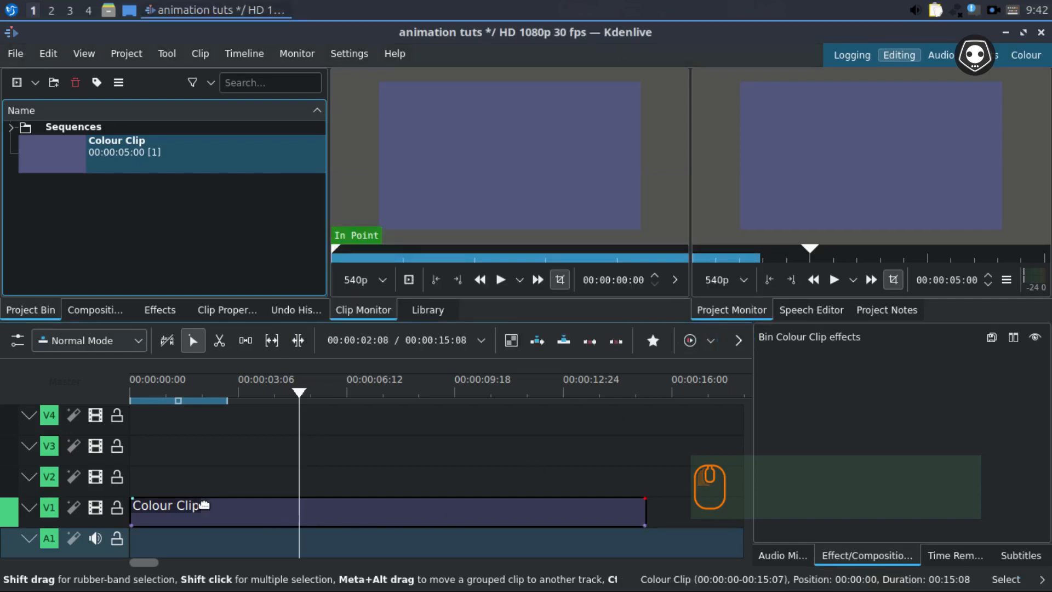
Step: Move the playhead to 00:00:01:15 and start a new title clip in the project bin
left_click(137, 479)
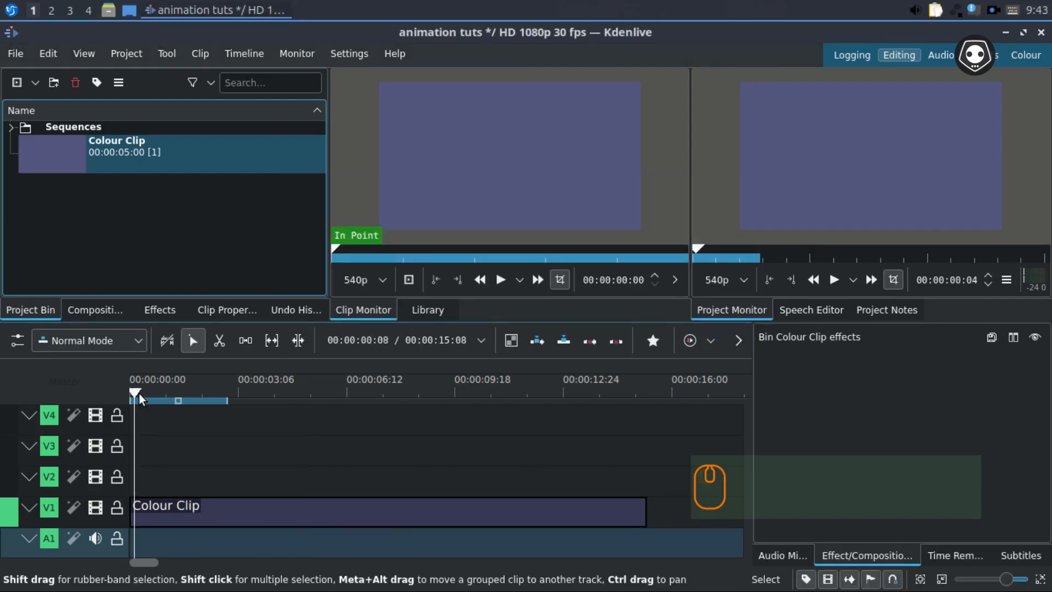
left_click_drag(139, 392, 180, 400)
right_click(146, 215)
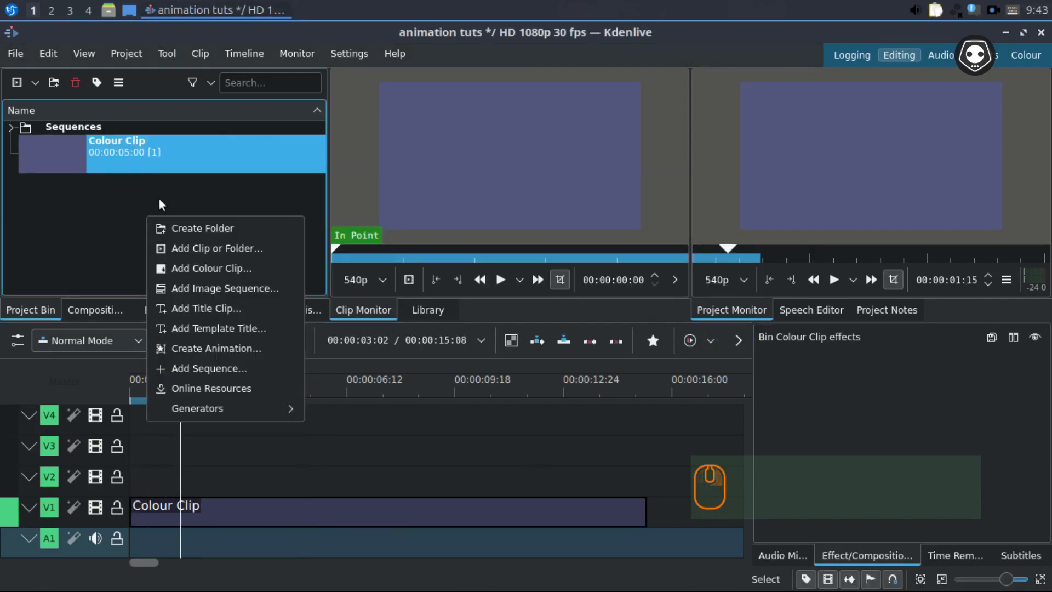
left_click(202, 307)
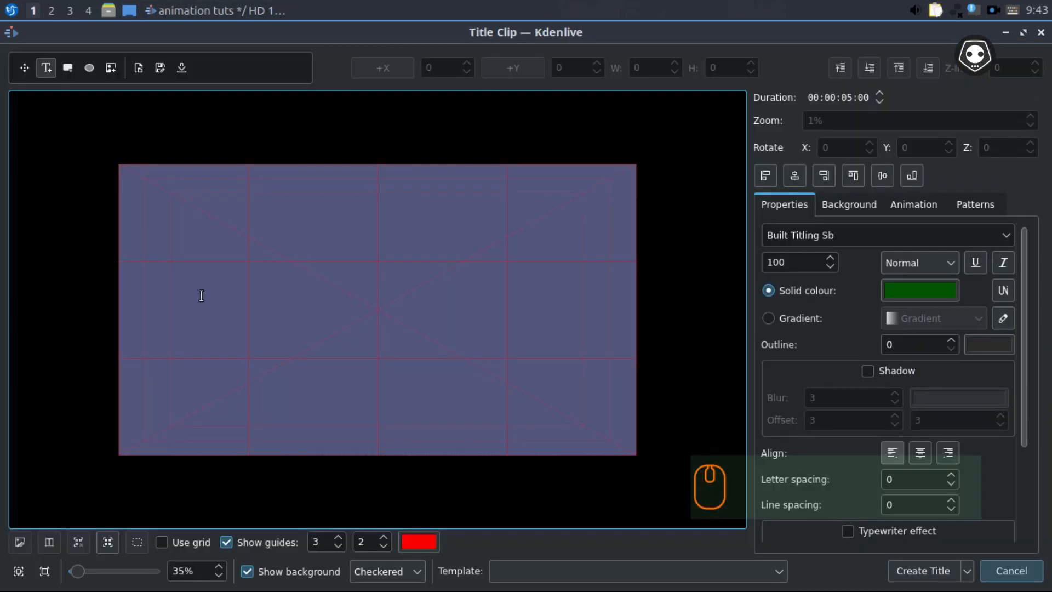
Step: Switch the title editor's guides and background display off and back on
left_click(227, 544)
left_click(227, 544)
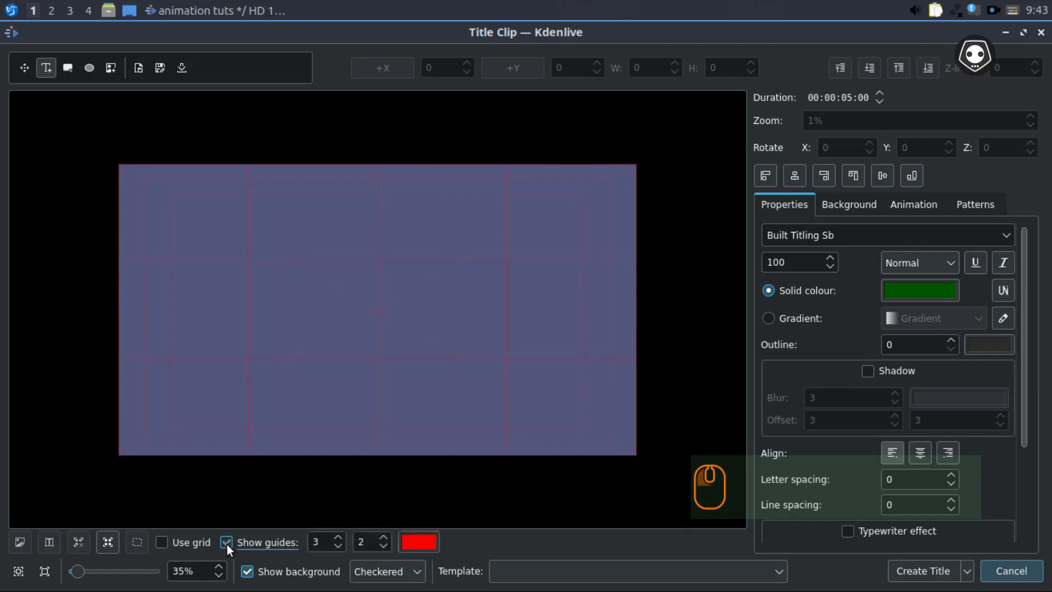
left_click(248, 572)
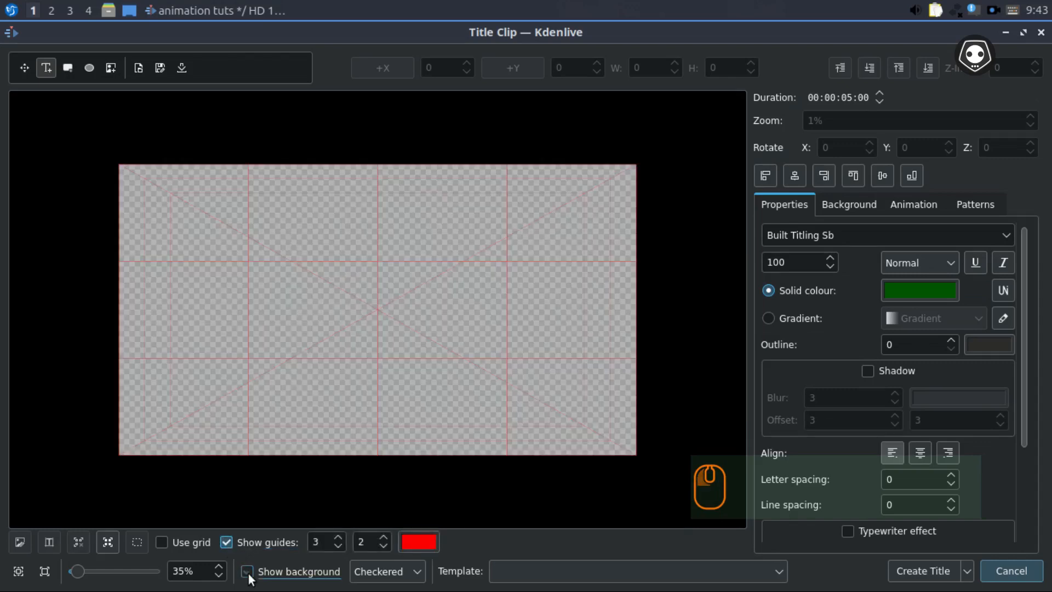
left_click(247, 572)
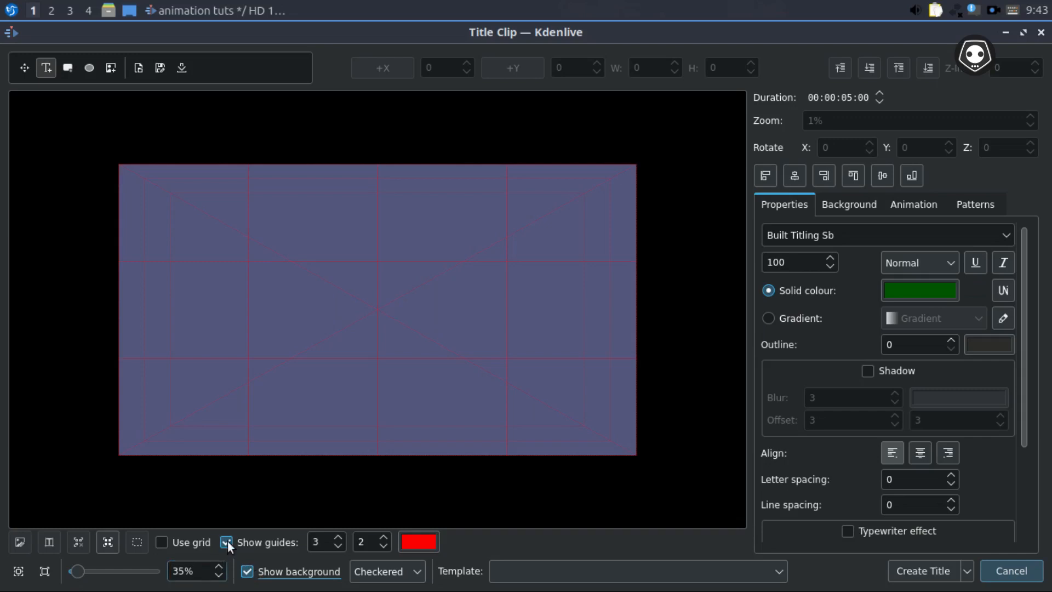
Step: Draw a rectangle about 753 wide and 319 high on the title canvas and centre it horizontally and vertically
left_click(69, 66)
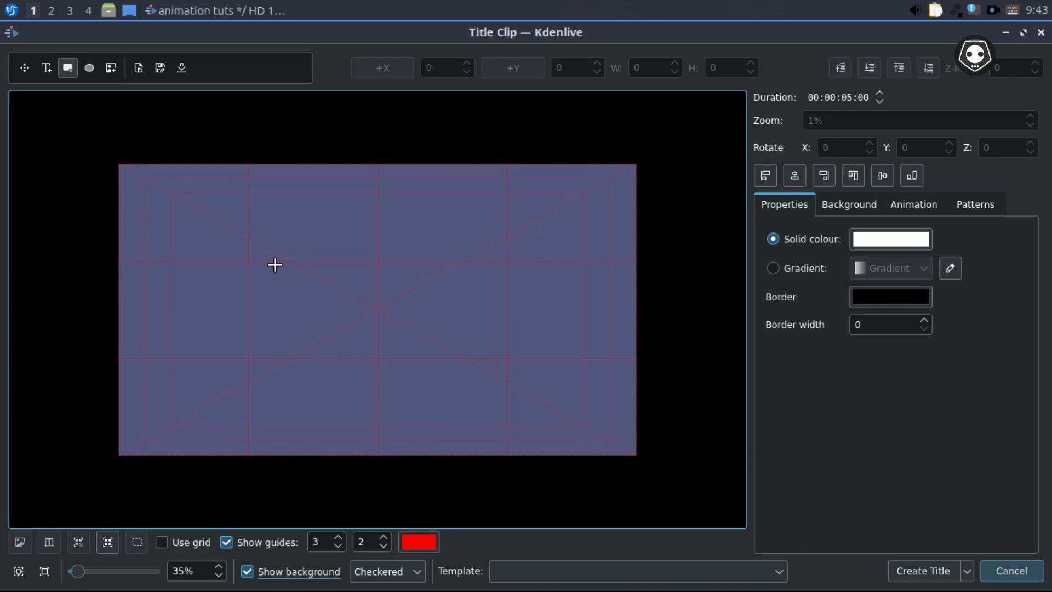
left_click_drag(278, 265, 482, 350)
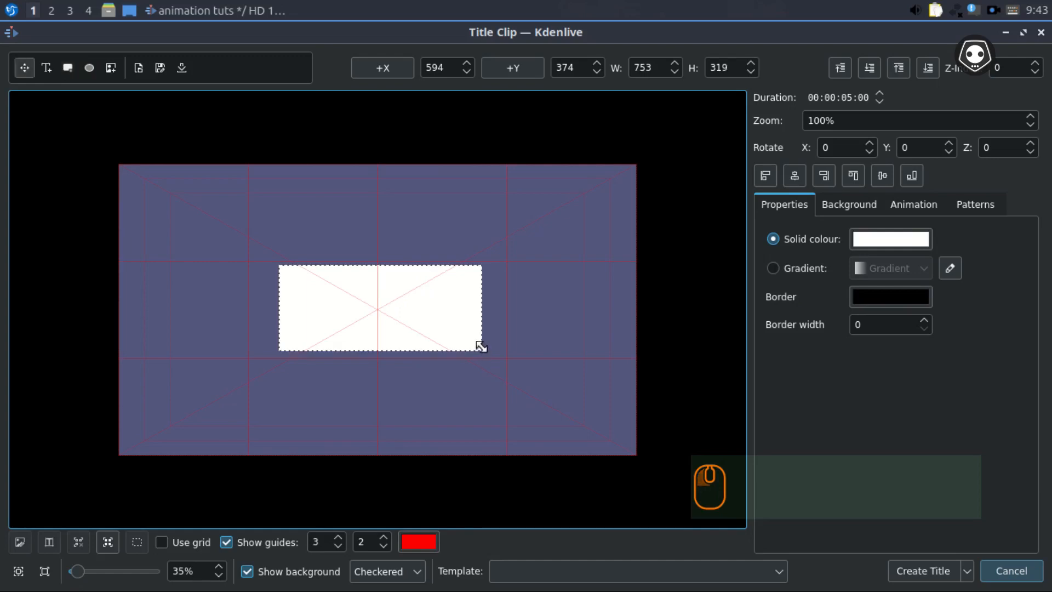
left_click(264, 233)
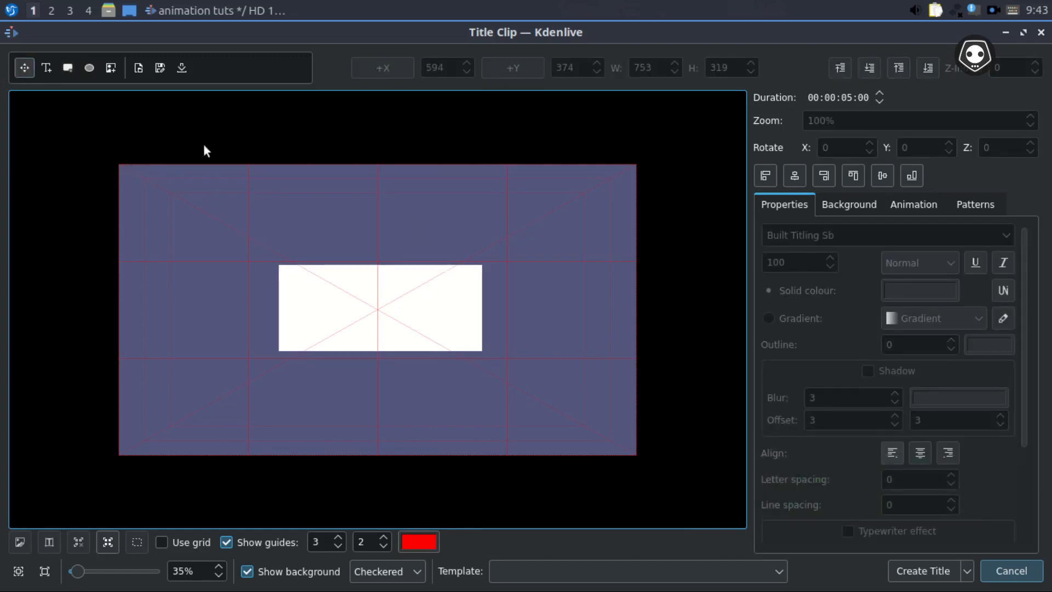
left_click(347, 301)
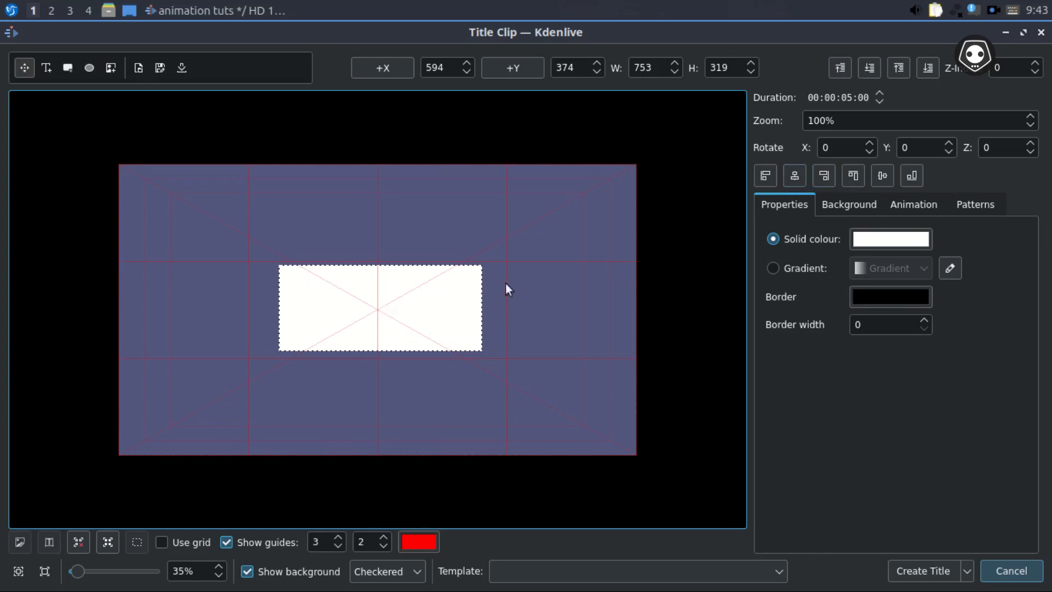
left_click(801, 181)
left_click(881, 178)
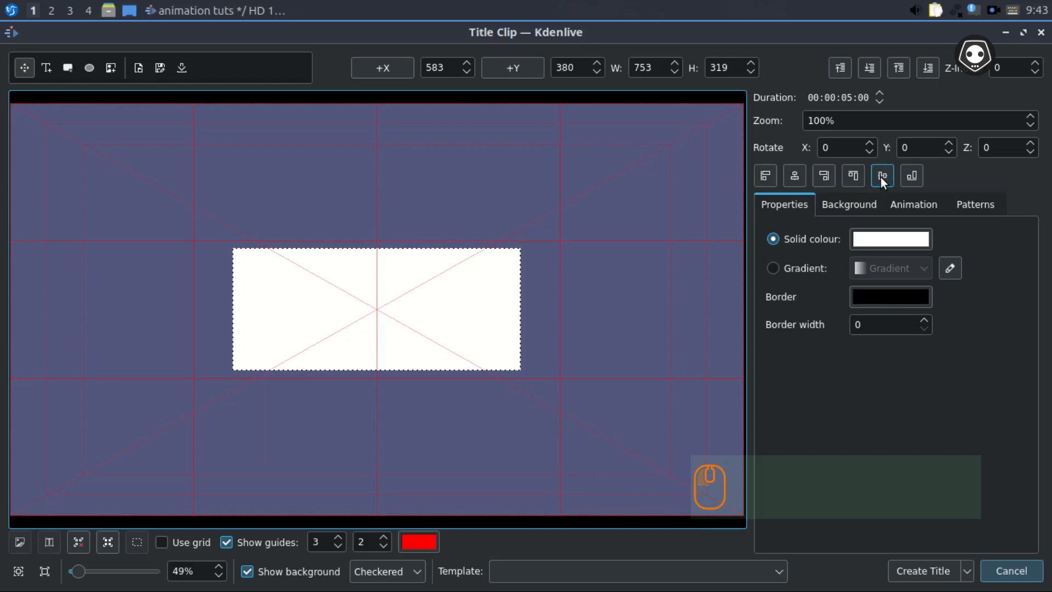
Step: Set the rectangle's solid fill colour to the peach basic colour #ffaa7f
left_click(883, 242)
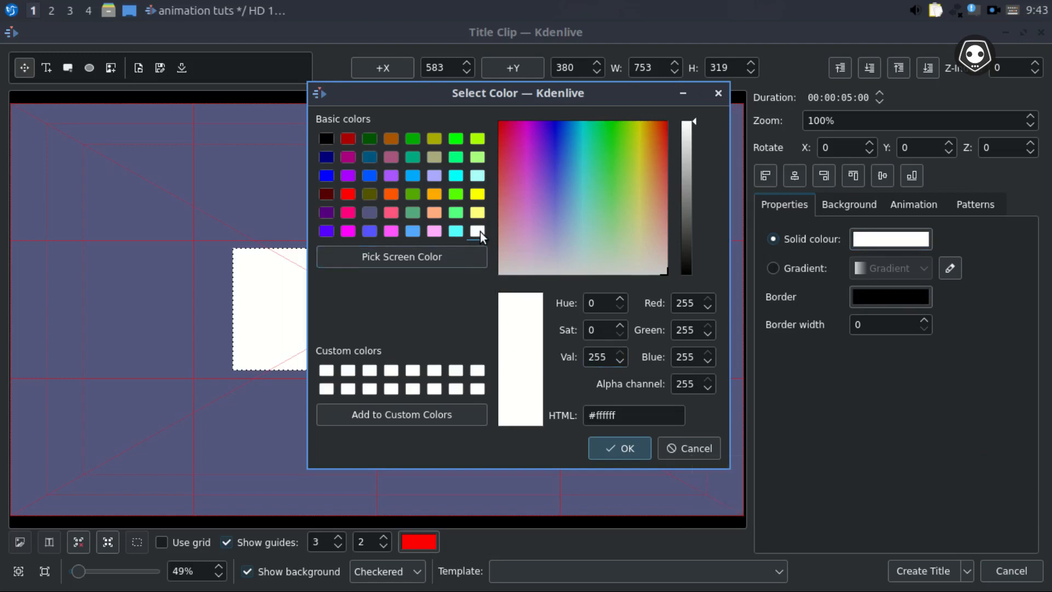
left_click_drag(684, 137, 688, 121)
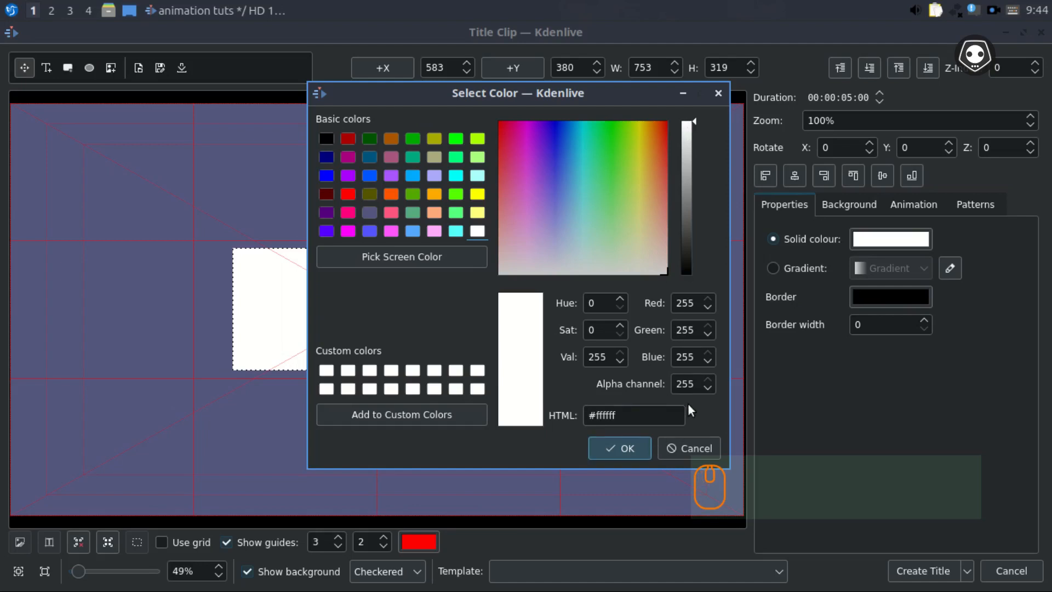
left_click(436, 212)
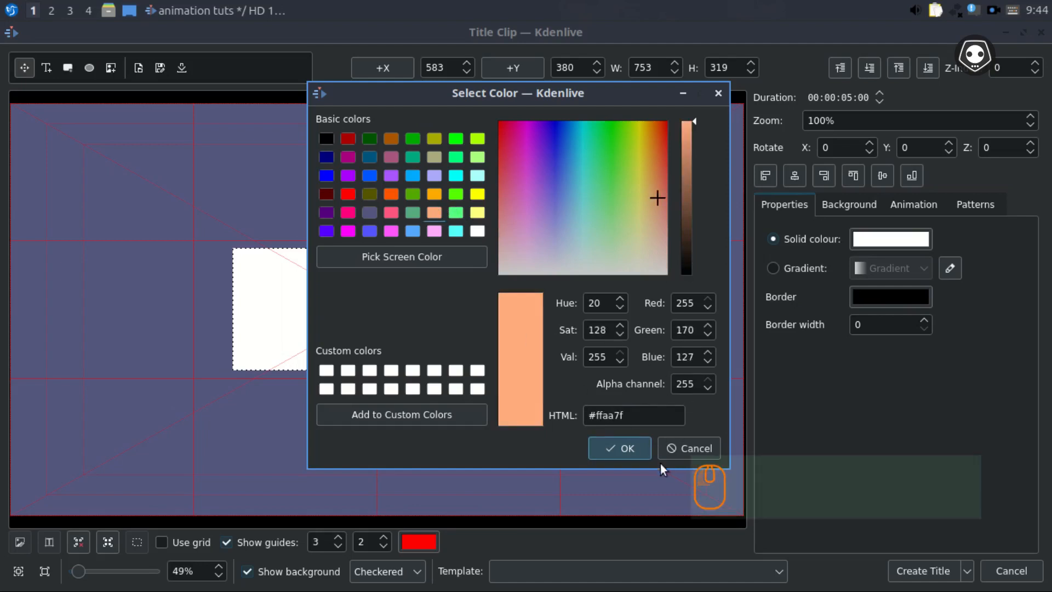
left_click(633, 448)
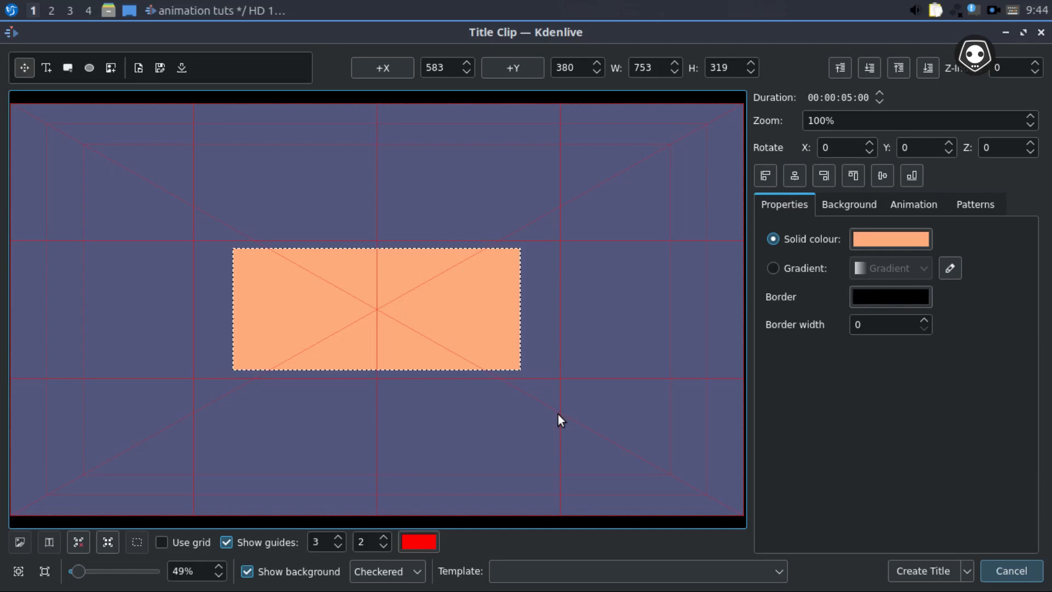
Step: Copy the HTML code #ffaa7f of the rectangle's fill colour
left_click(912, 239)
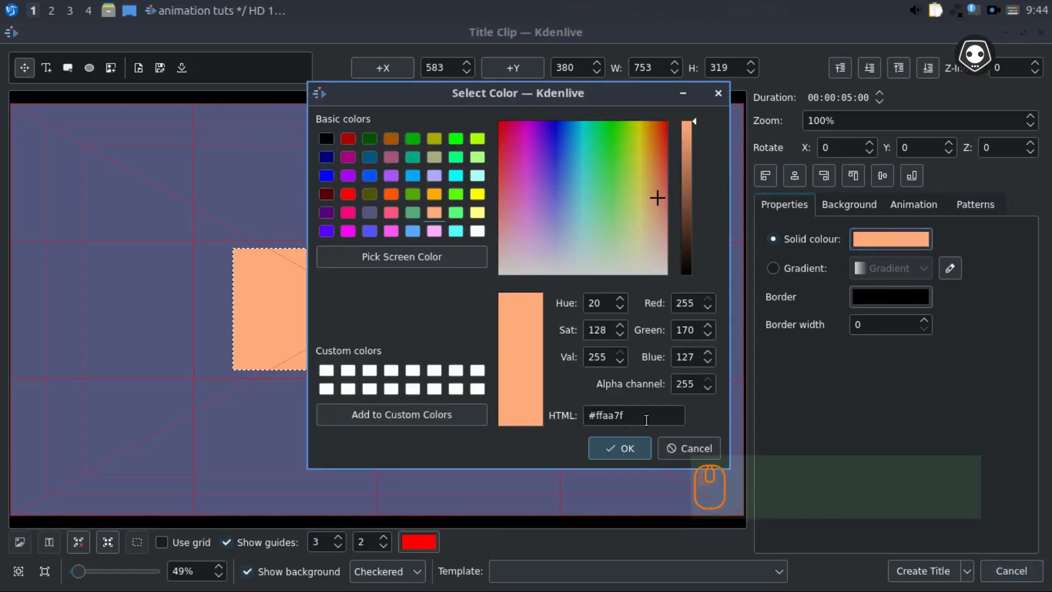
left_click_drag(629, 415, 577, 410)
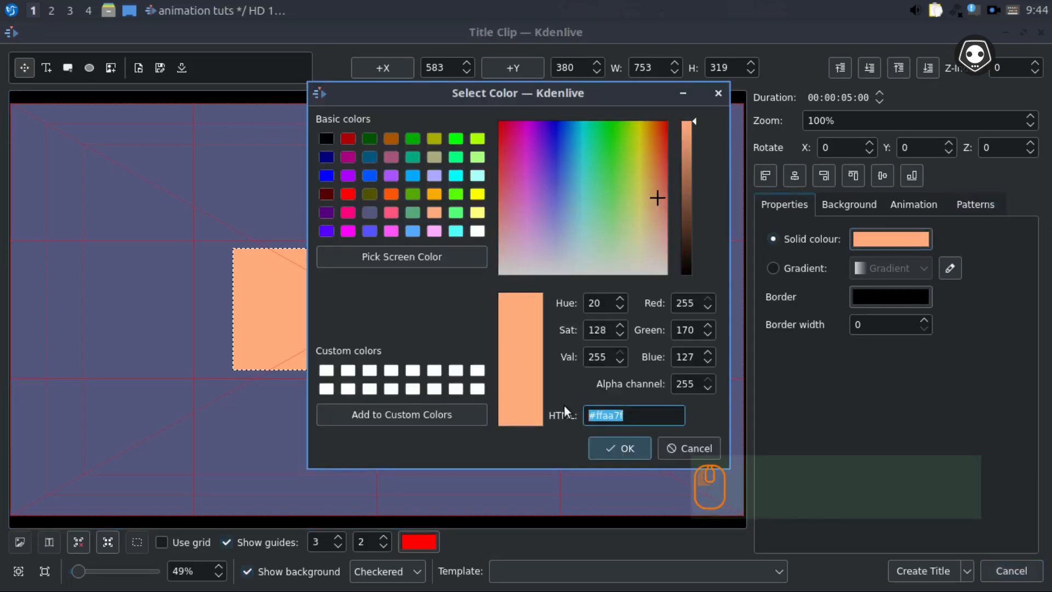
key("ctrl+c")
left_click(719, 94)
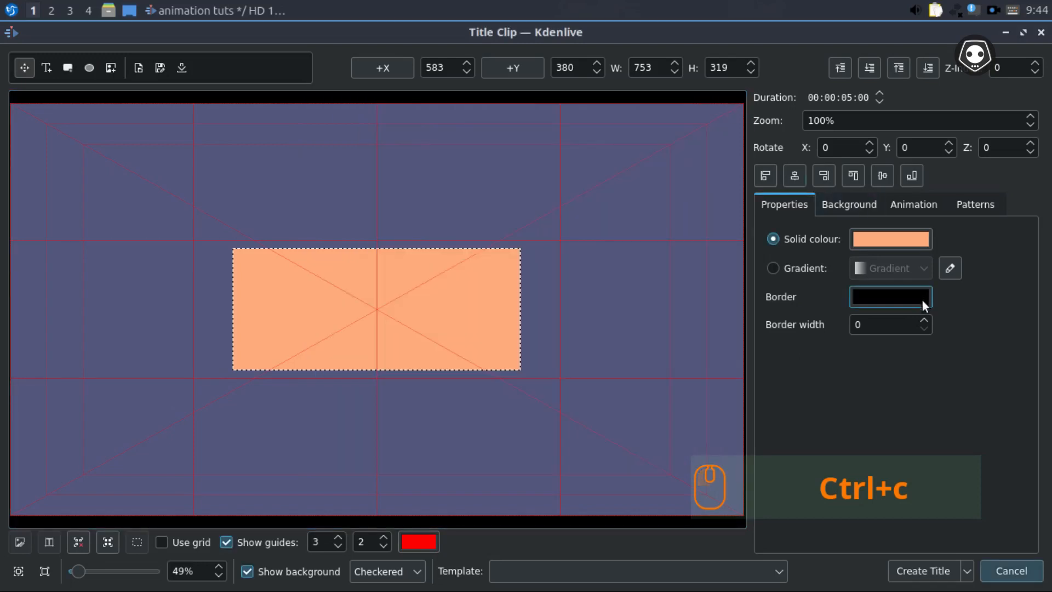
Step: Create the title clip and place it on track V2 starting at the playhead, 00:00:01:15
left_click(918, 564)
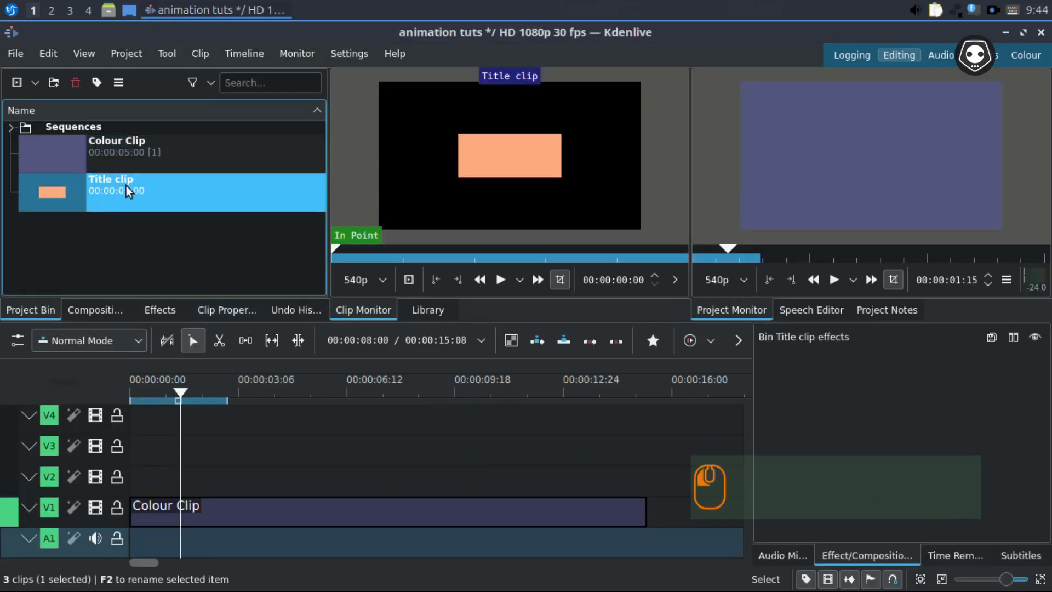
left_click_drag(125, 192, 178, 490)
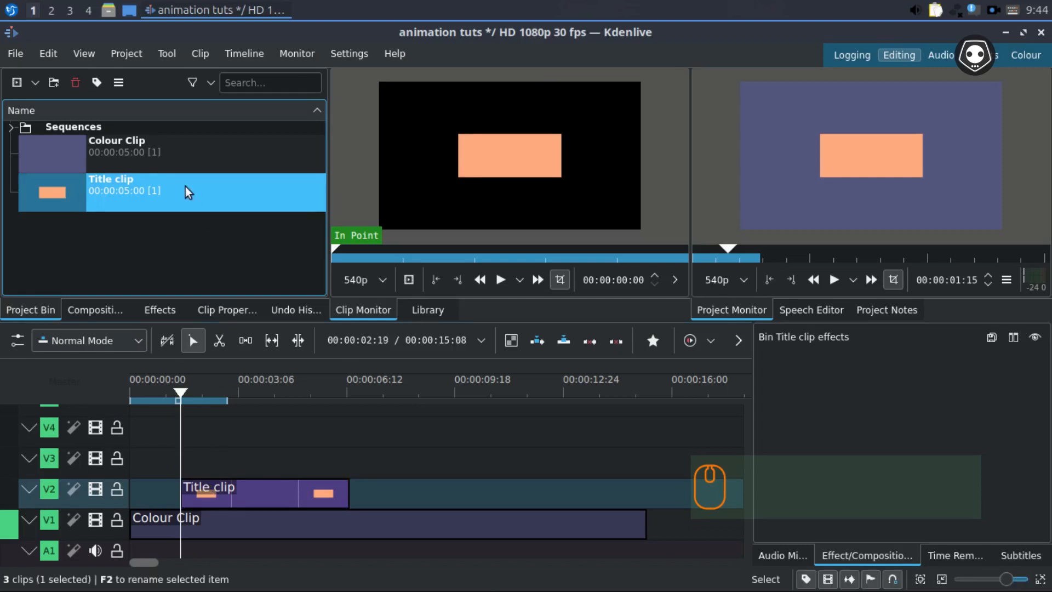
Step: Rename the title clip in the project bin to "rec mid" and save the project
double_click(126, 183)
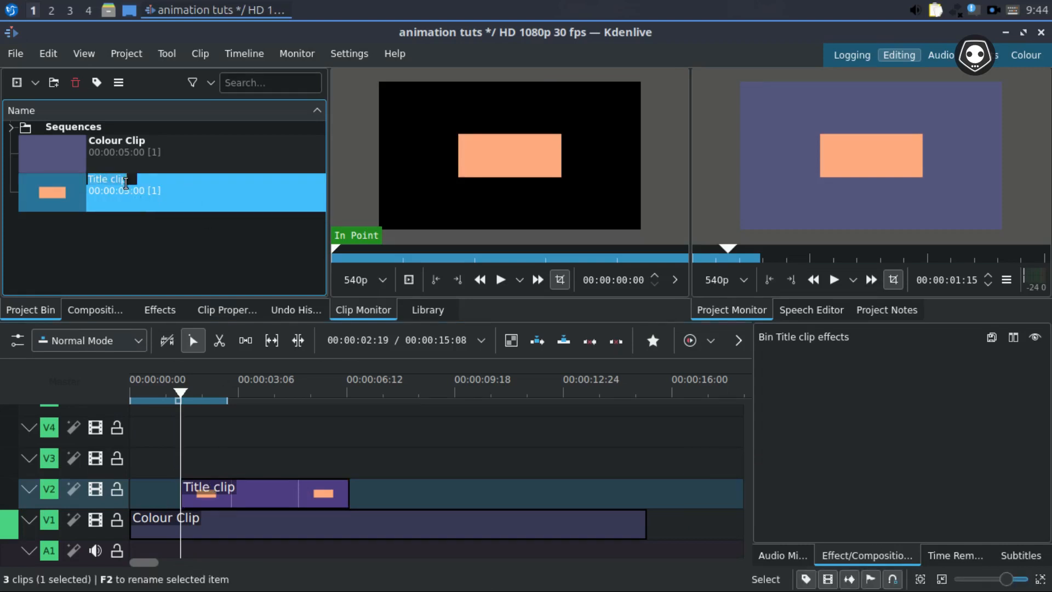
type("rec mid")
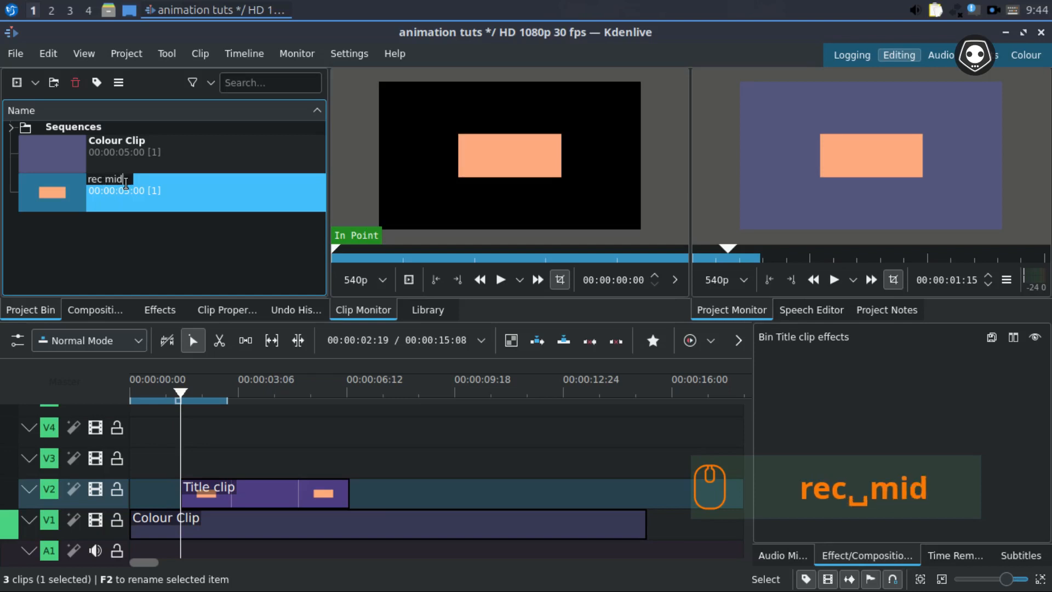
key("Return")
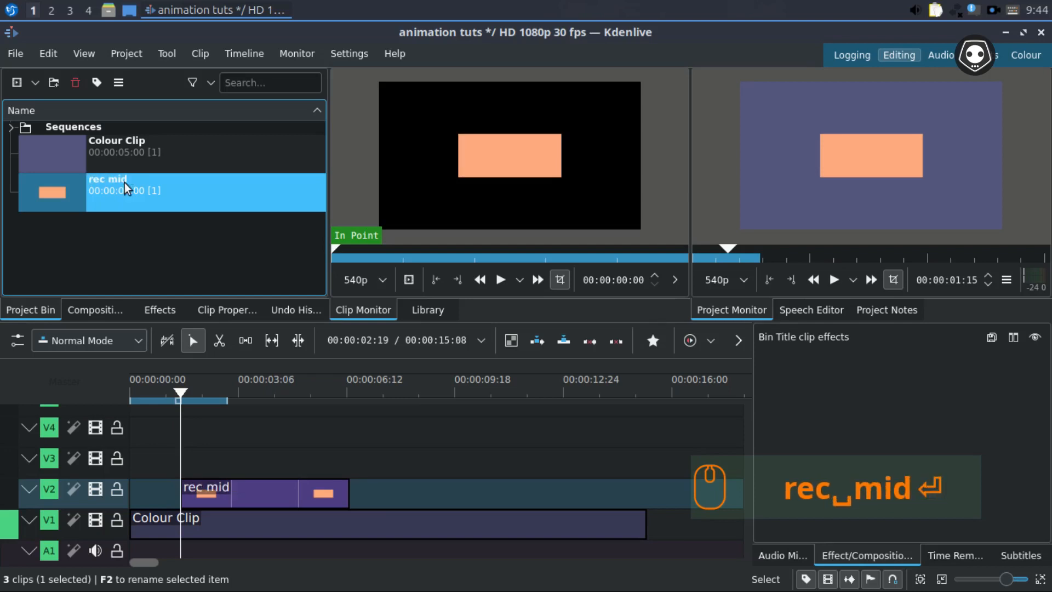
key("ctrl+s")
Step: Duplicate the "rec mid" clip in the project bin and reselect the original
right_click(125, 186)
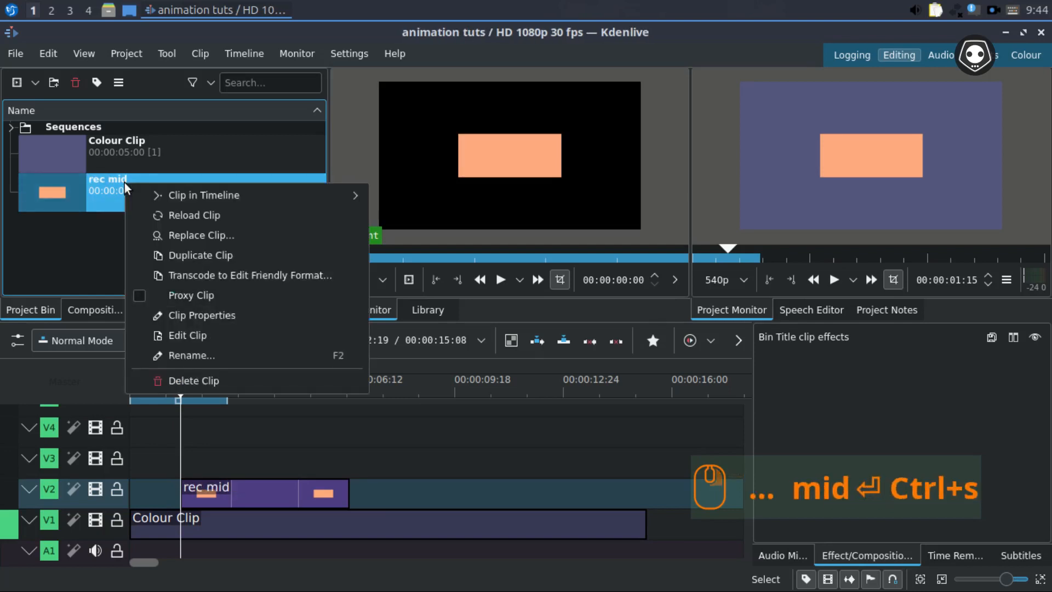
left_click(195, 254)
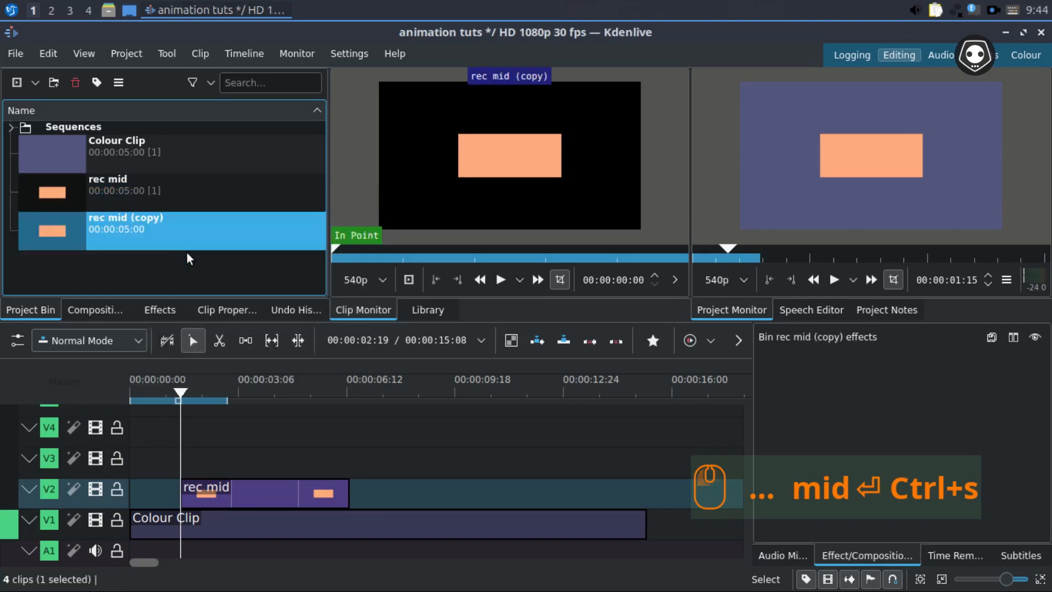
left_click(125, 189)
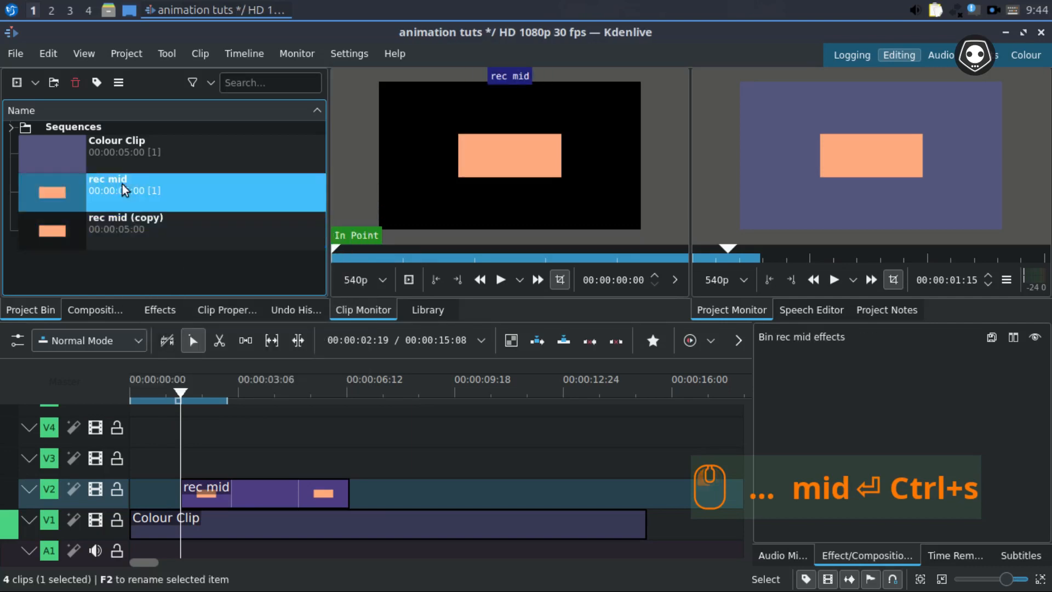
Step: Rename the duplicated "rec mid" clip in the project bin to "line top"
double_click(124, 219)
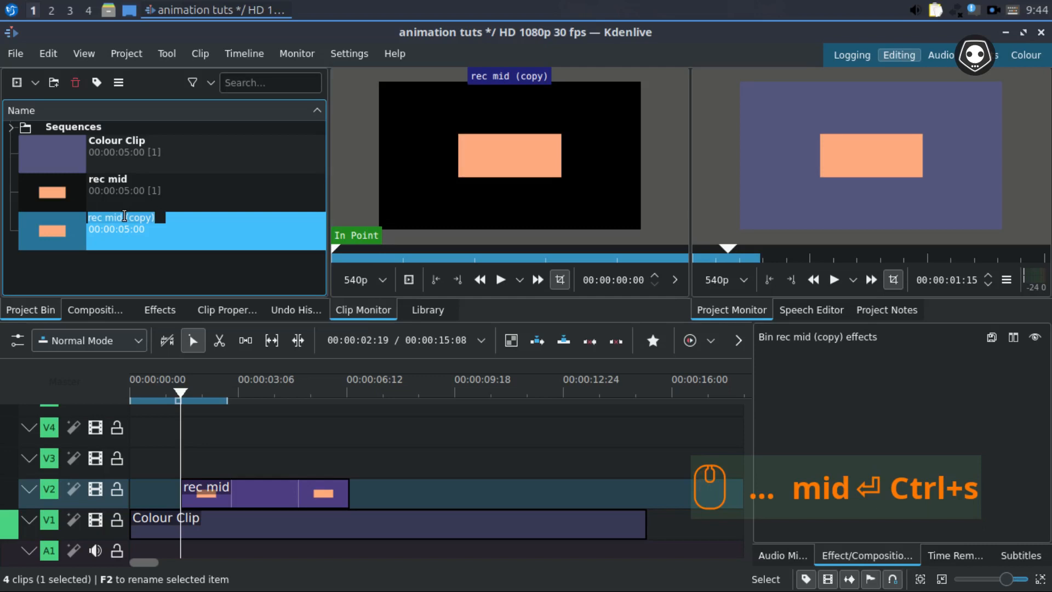
type("rec")
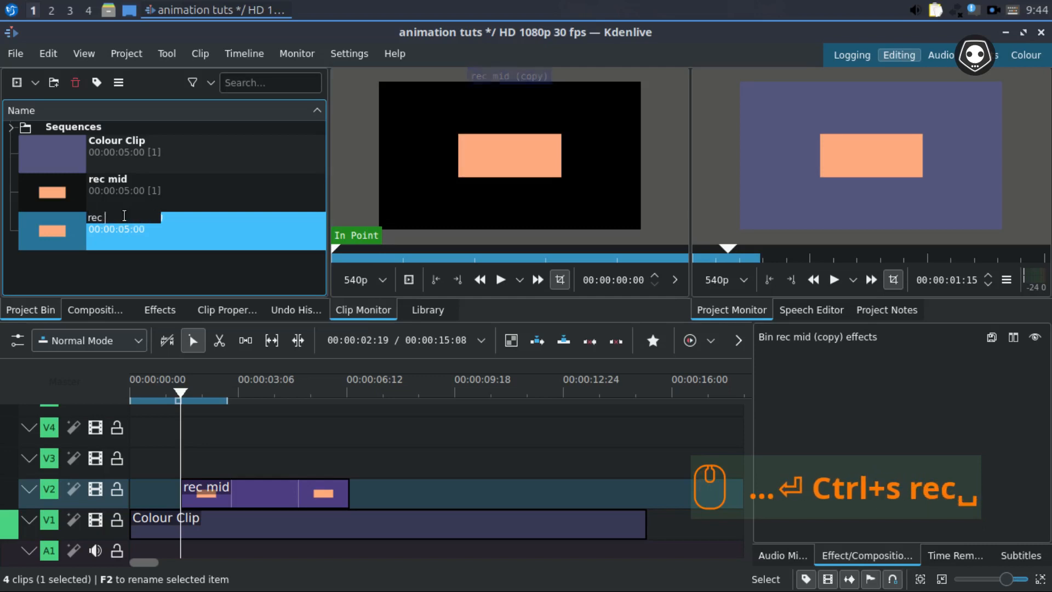
key("BackSpace")
key("BackSpace")
key("BackSpace")
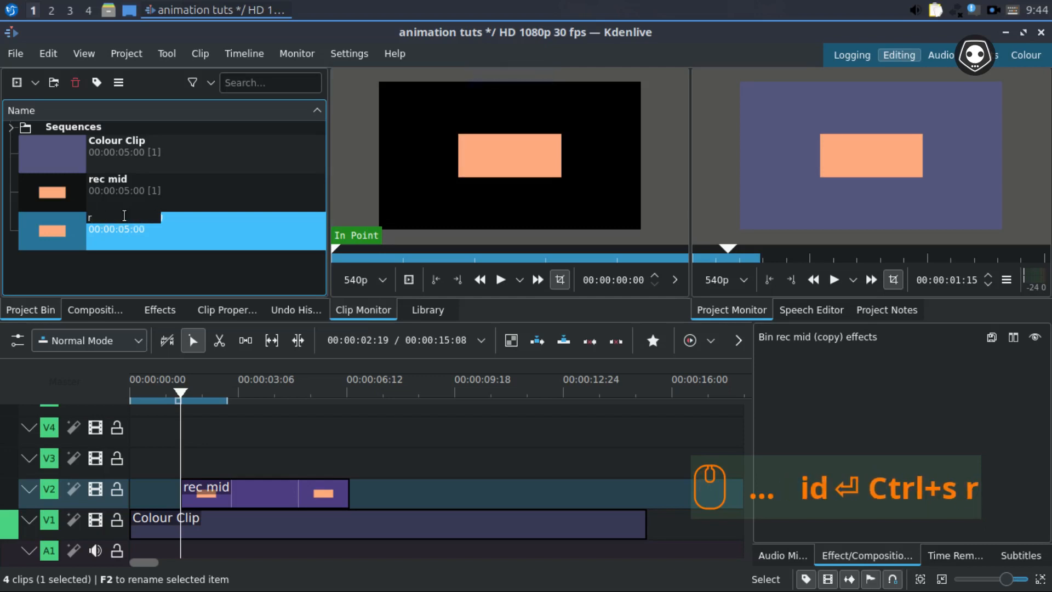
key("BackSpace")
type("line")
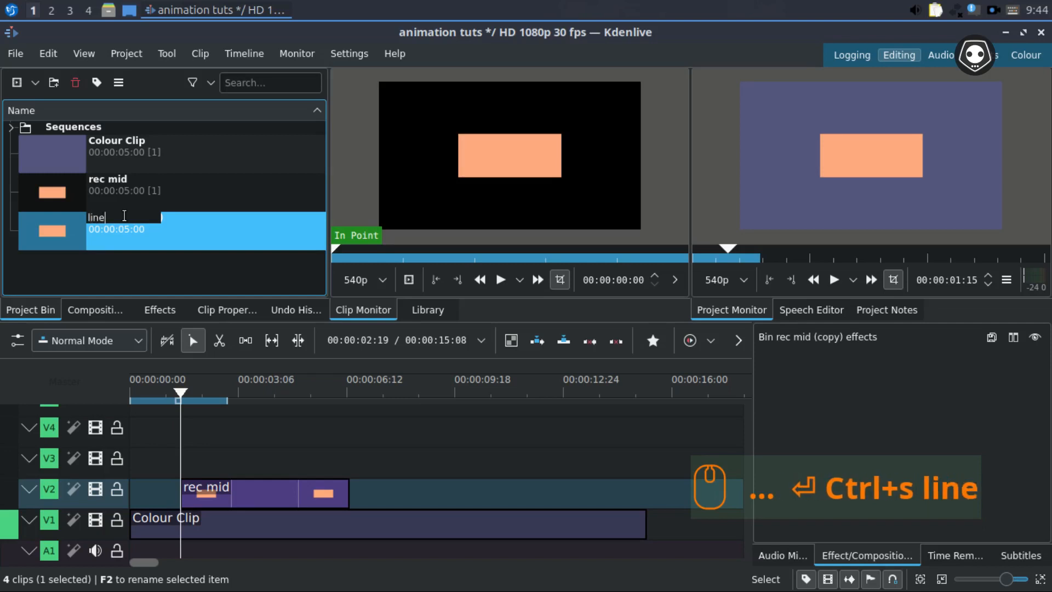
type(" ti")
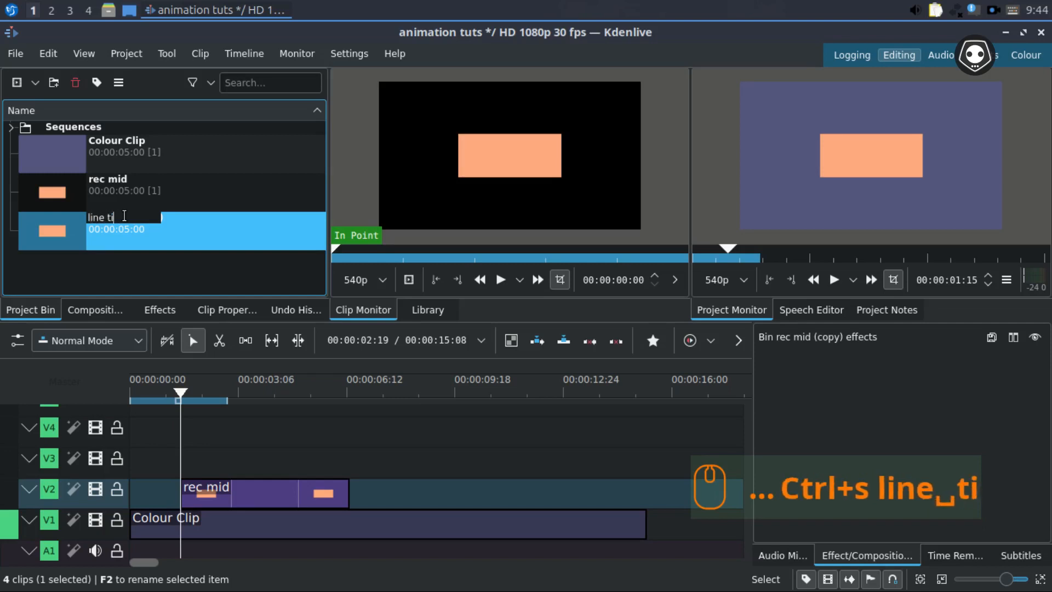
key("BackSpace")
type("op")
key("Return")
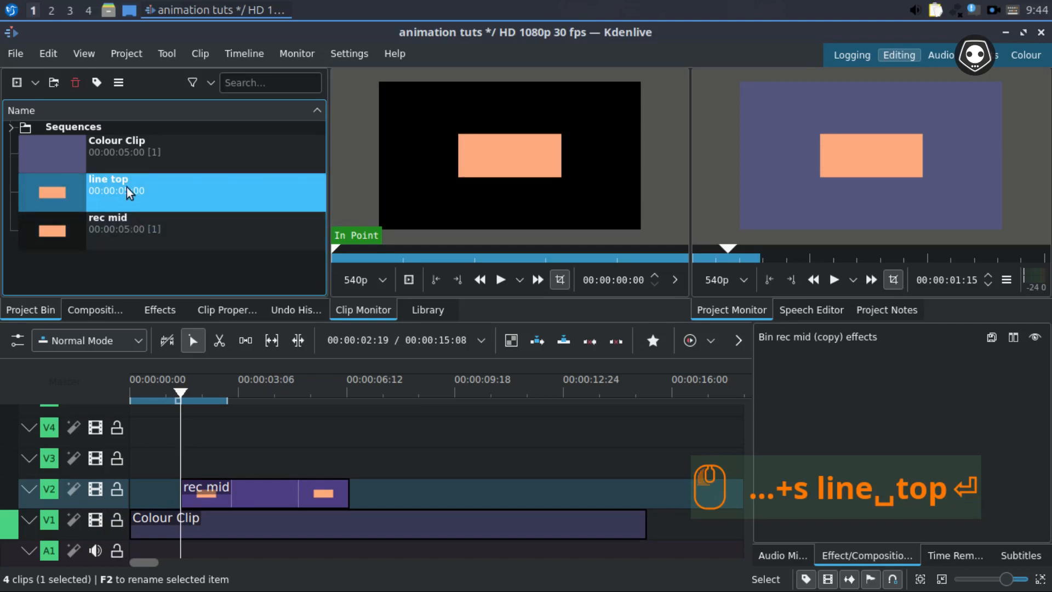
Step: Open the "line top" title clip for editing and select its orange rectangle
right_click(129, 193)
left_click(213, 348)
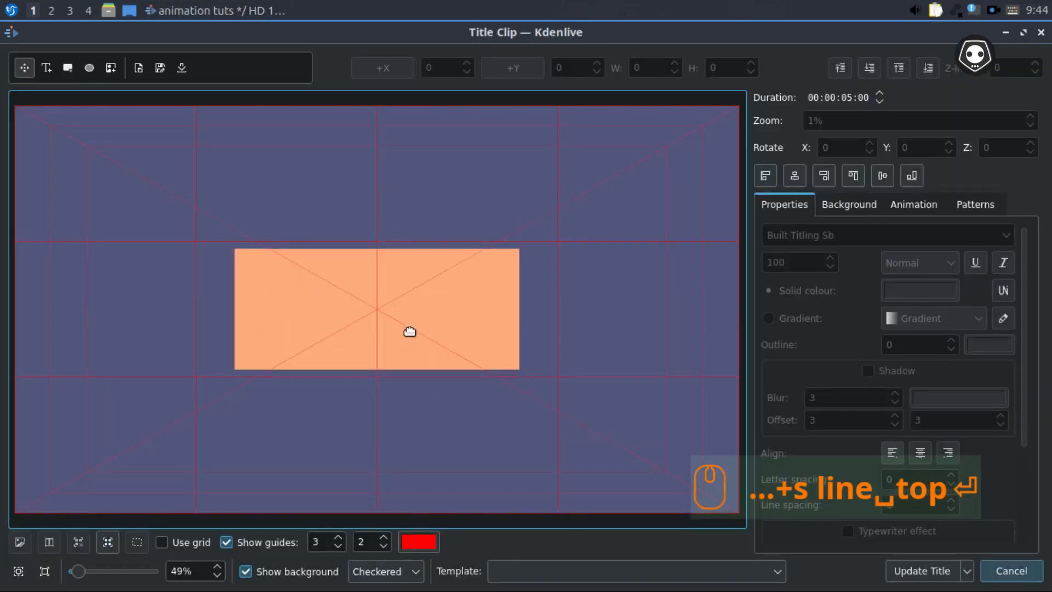
left_click(382, 349)
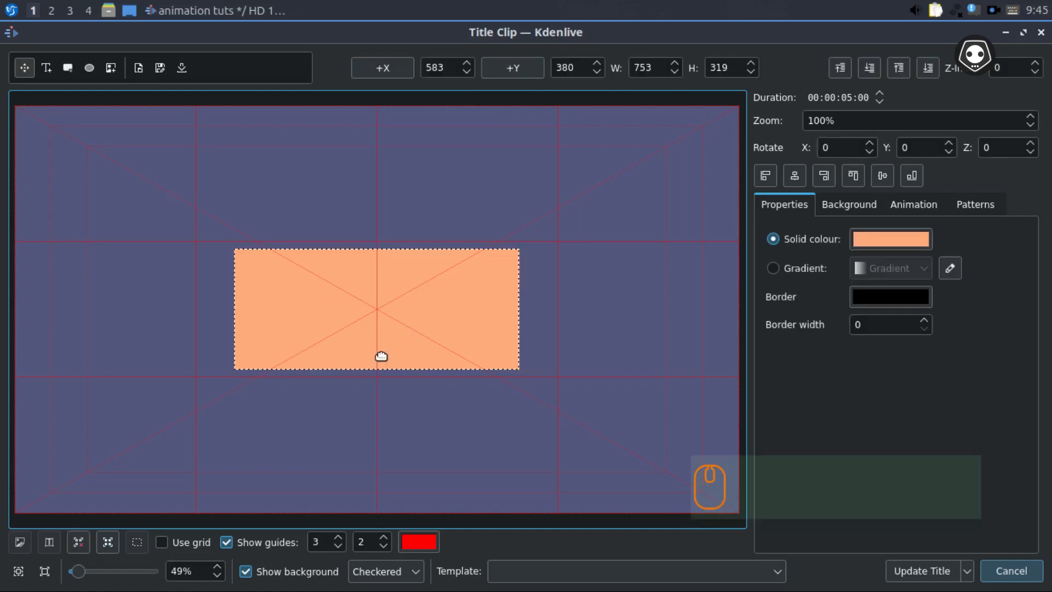
Step: Nudge the rectangle straight up to a Y position of about 126
scroll(380, 340, "up", 20)
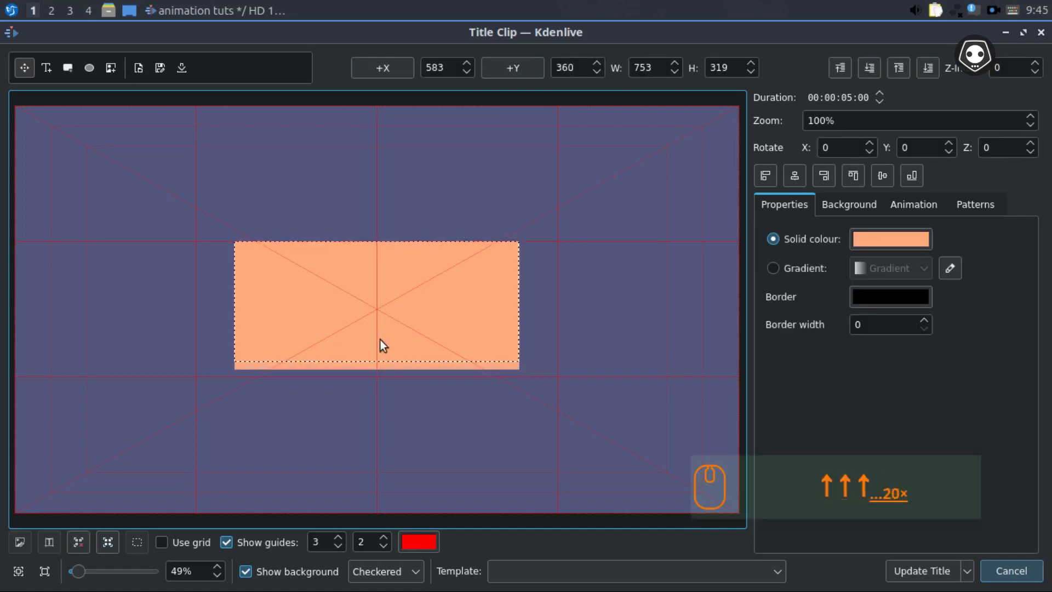
scroll(379, 340, "up", 20)
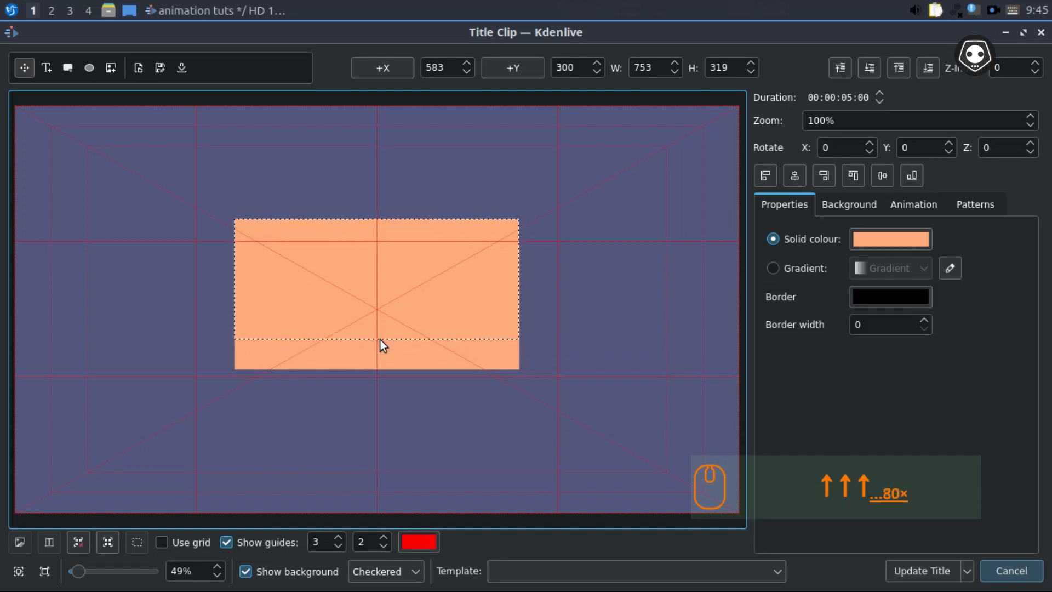
scroll(380, 340, "up", 20)
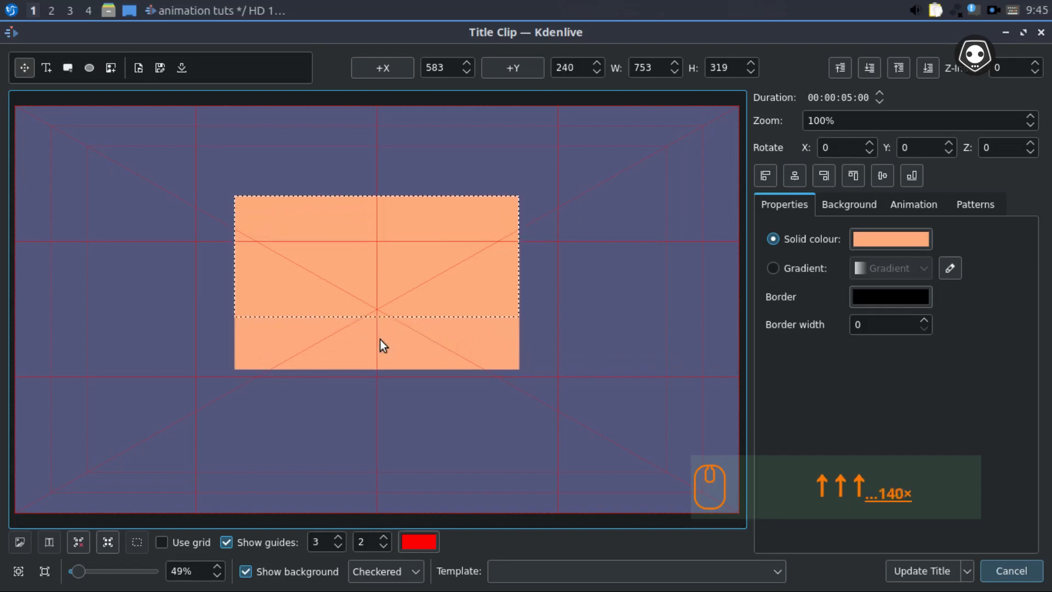
scroll(379, 340, "up", 20)
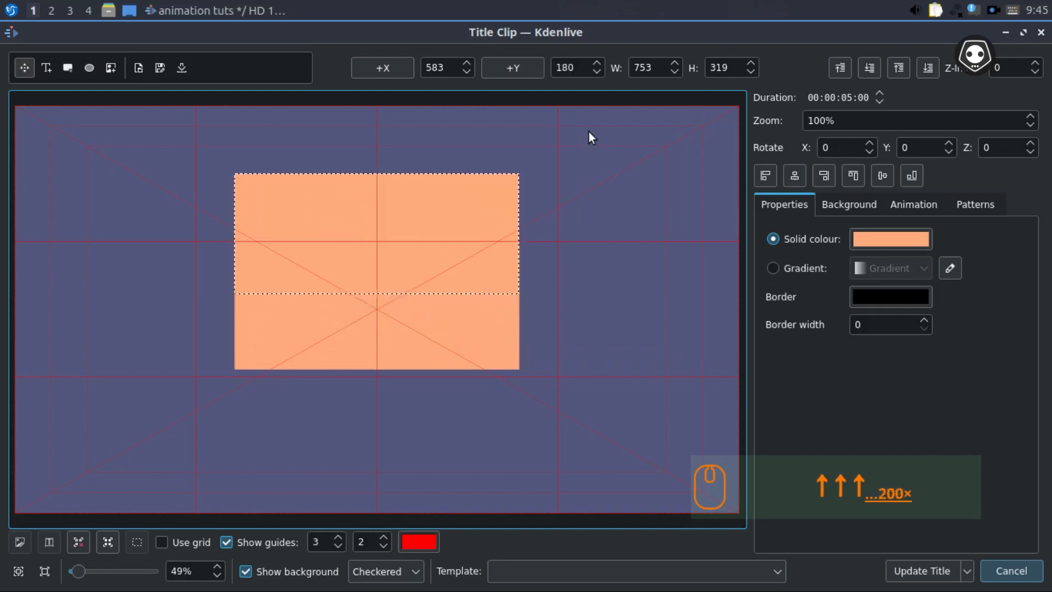
scroll(589, 135, "up", 20)
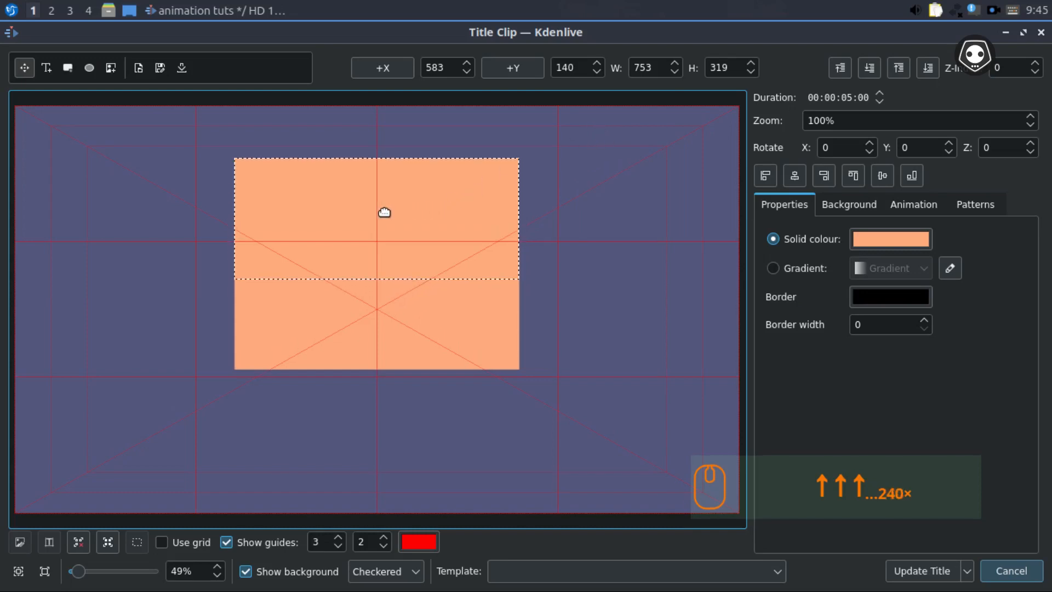
scroll(598, 67, "up", 16)
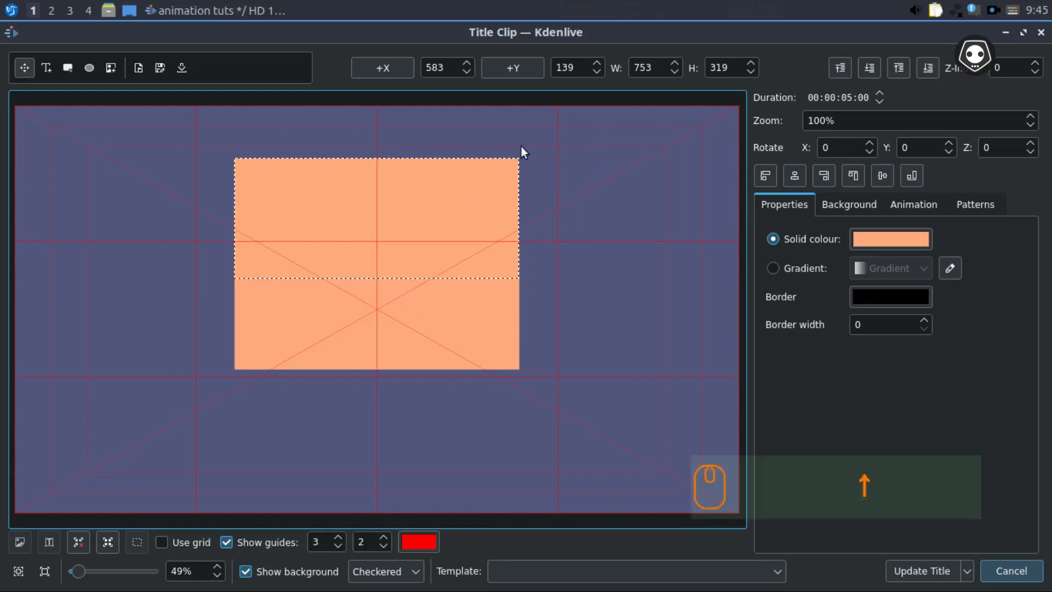
Step: Set the rectangle's Y position to 2, near the upper edge of the frame
double_click(596, 64)
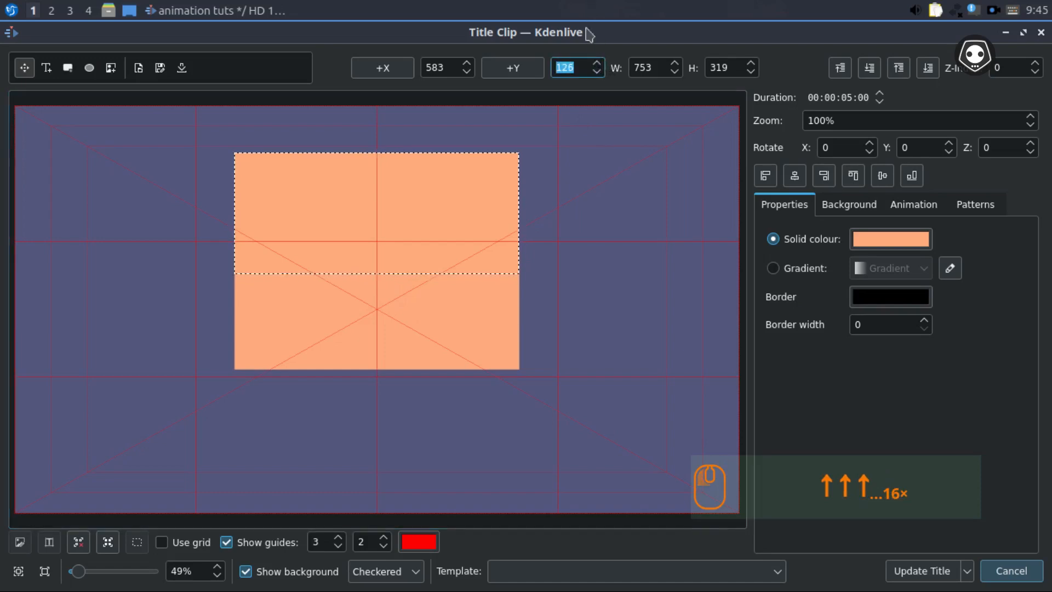
type("200")
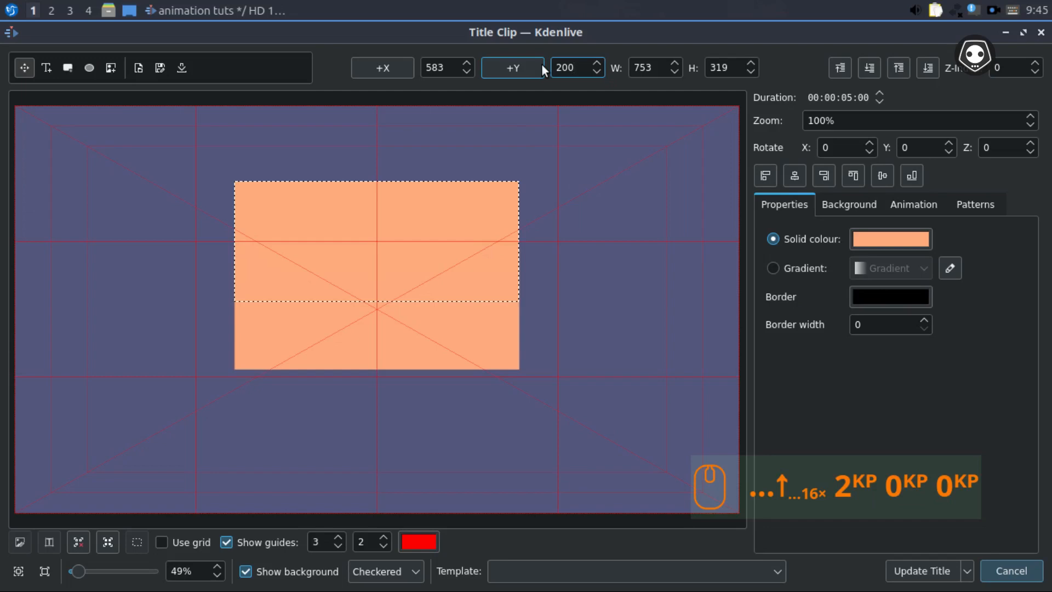
key("BackSpace")
key("BackSpace")
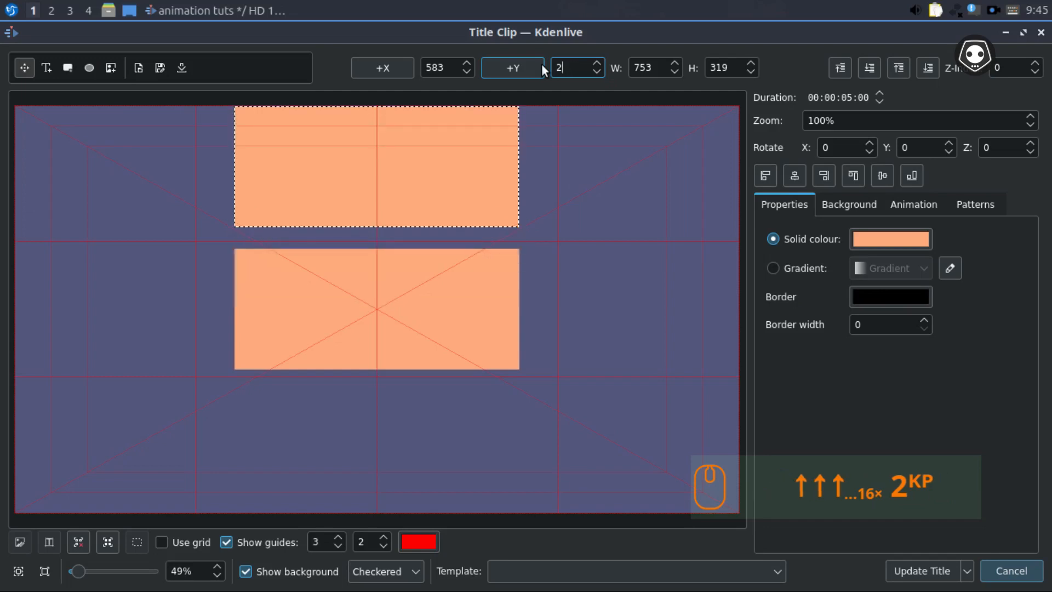
key("Return")
left_click(532, 146)
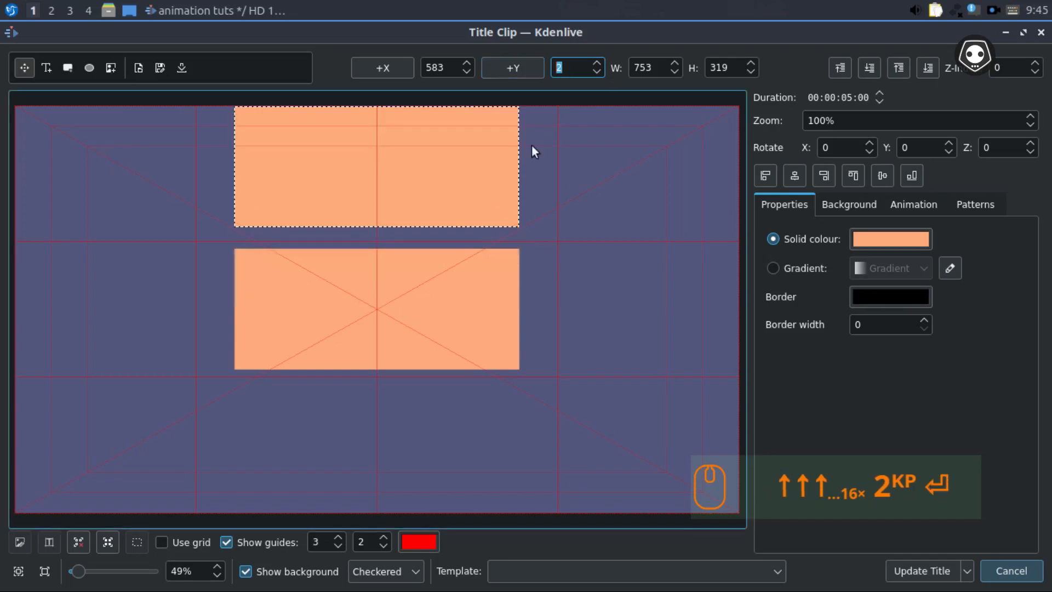
Step: Shrink the rectangle from its upper edge into a bar about 19 high at Y 302, and update the title
left_click(392, 156)
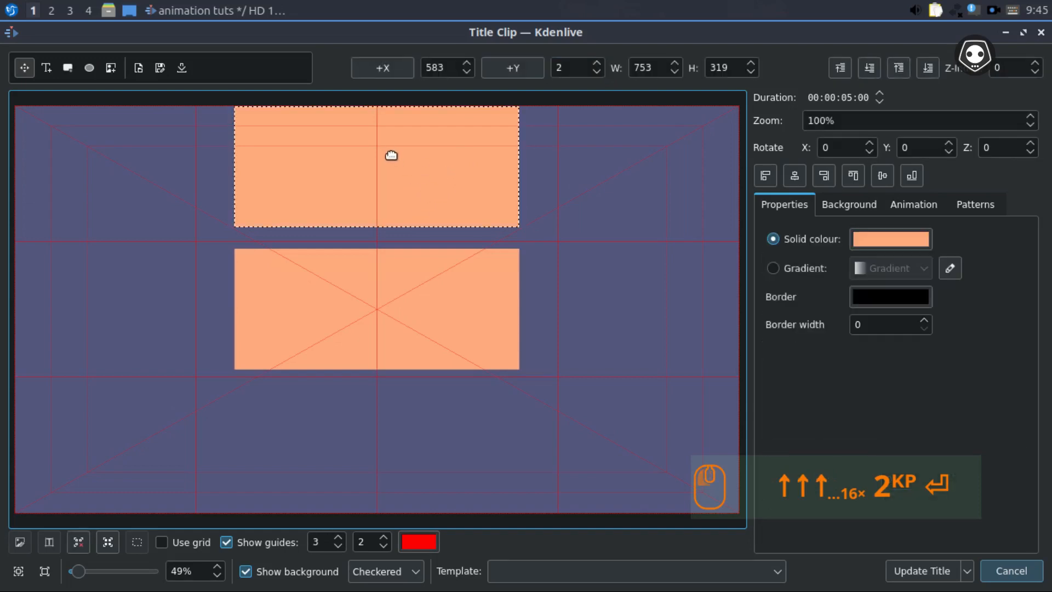
left_click_drag(378, 107, 379, 220)
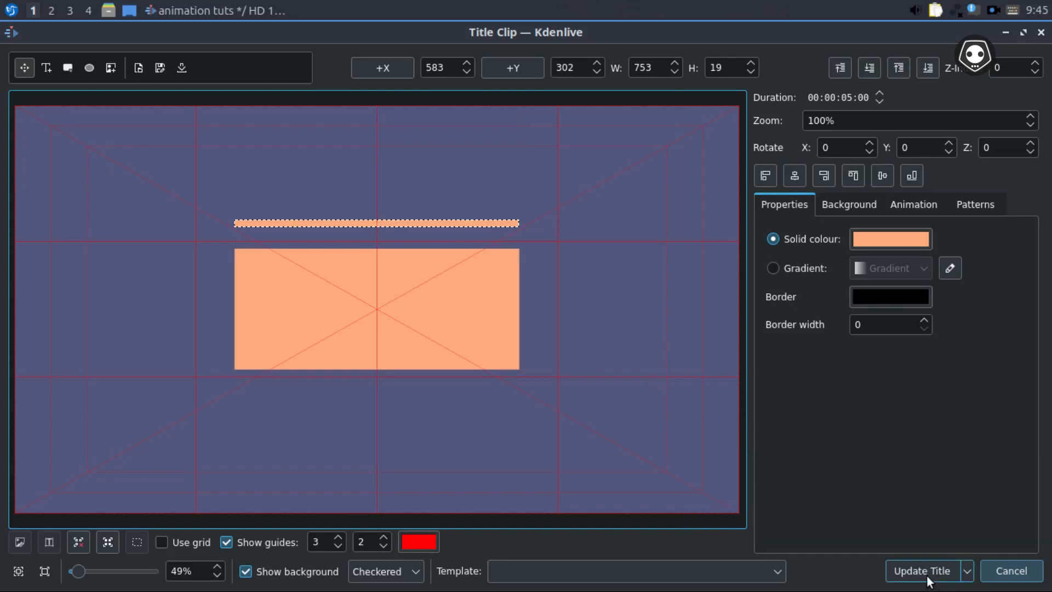
left_click(524, 68)
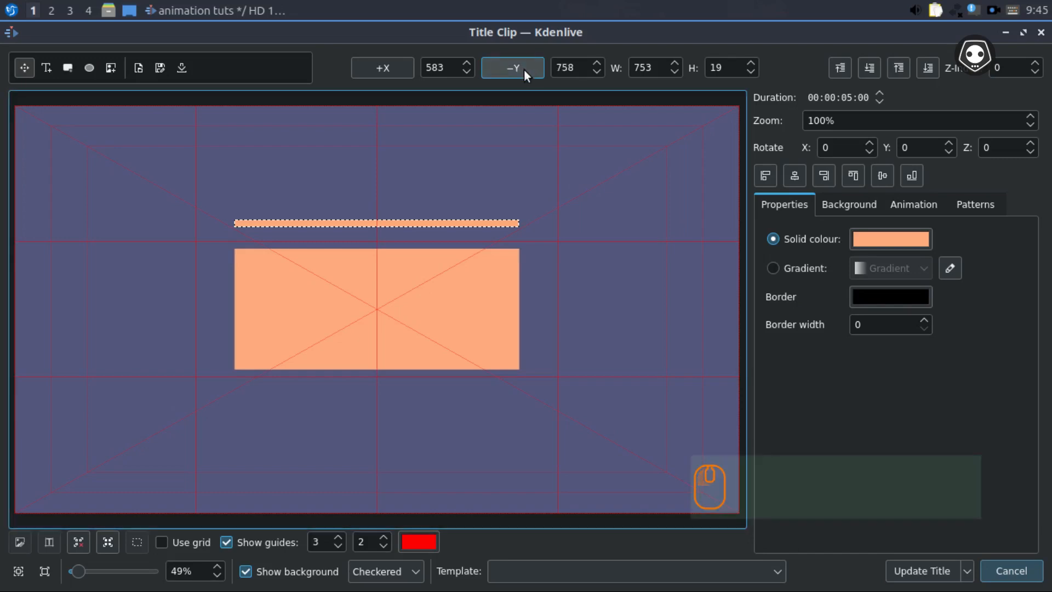
left_click(524, 68)
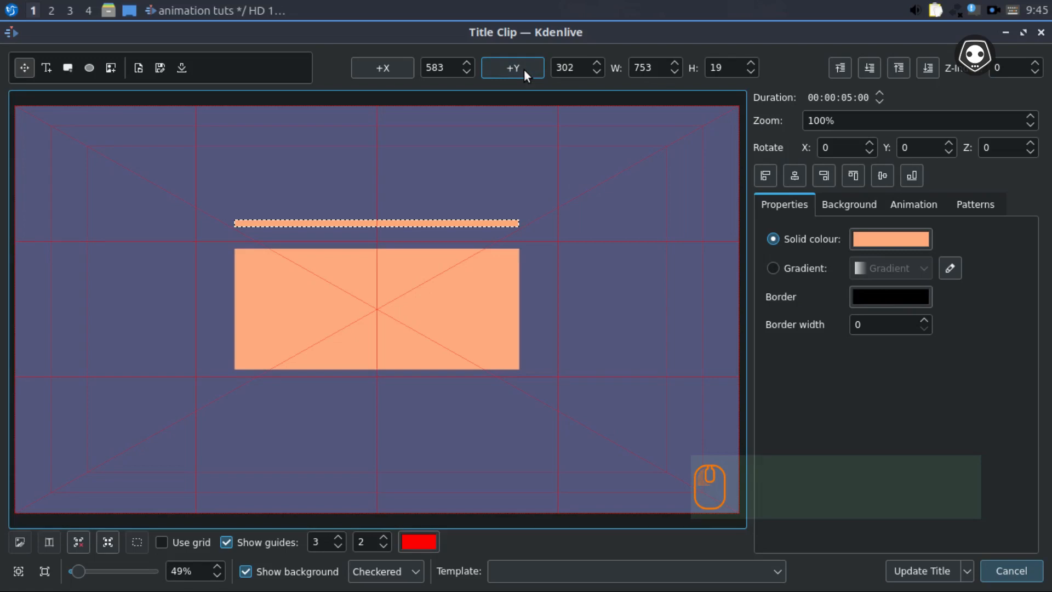
left_click(924, 572)
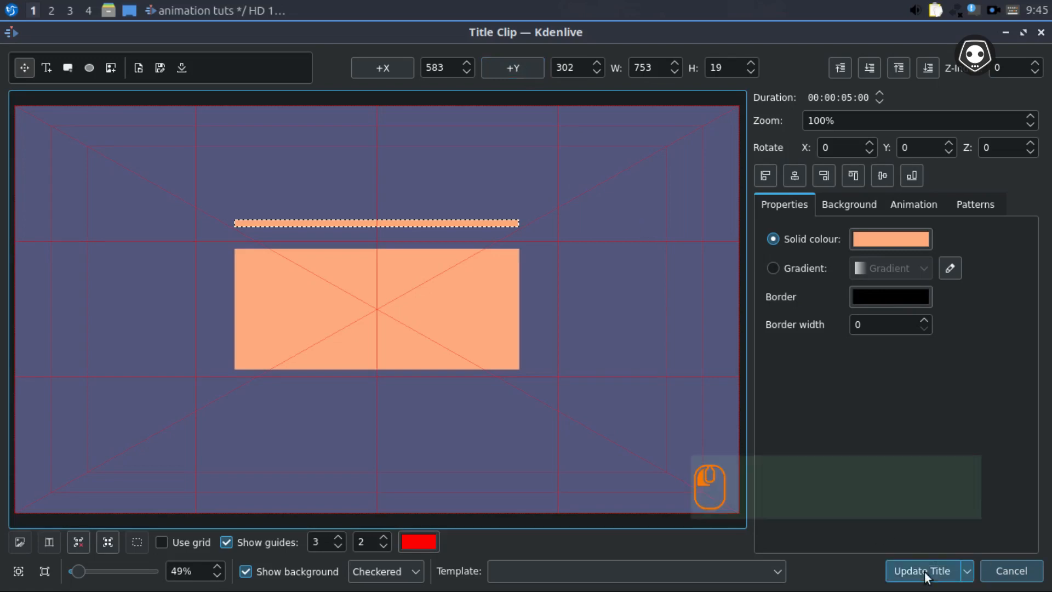
Step: Place the "line top" clip on track V3 at 00:00:01:15, directly above "rec mid", and save the project
left_click_drag(119, 206, 183, 496)
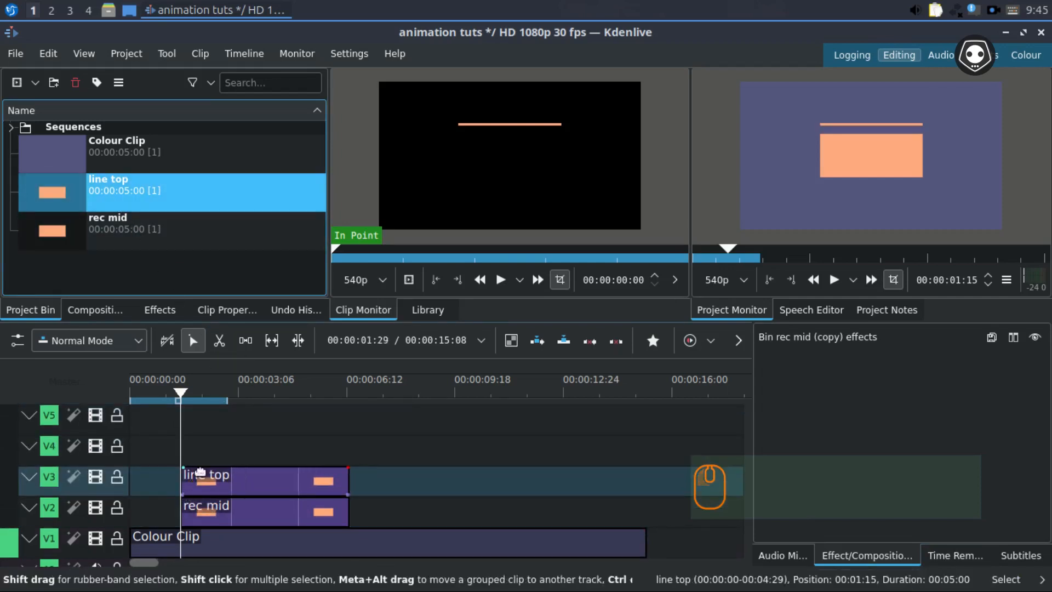
key("ctrl+s")
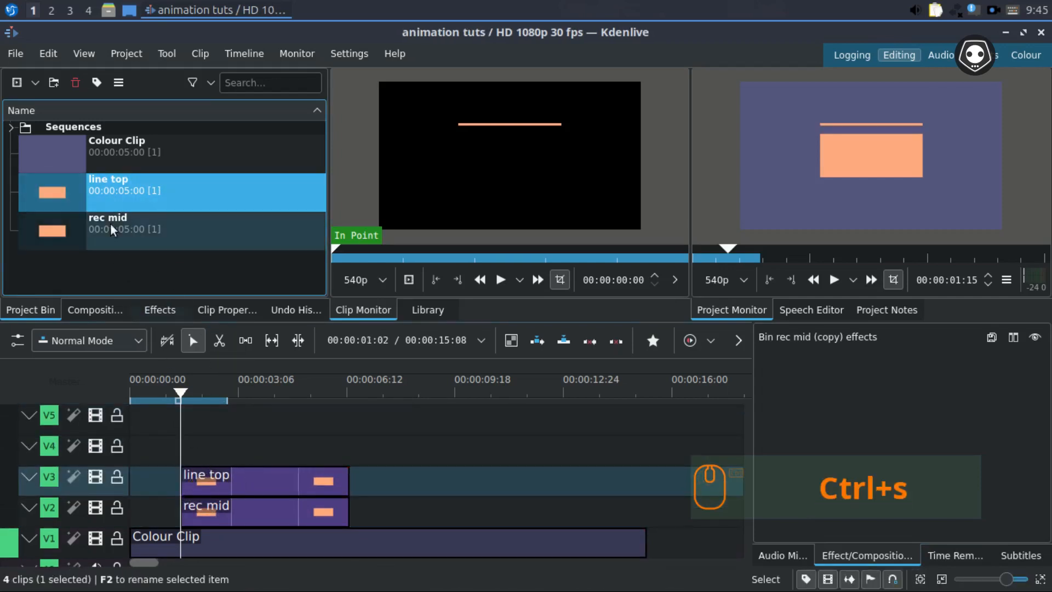
Step: Duplicate the "line top" clip in the project bin and rename the copy to "line button"
right_click(107, 186)
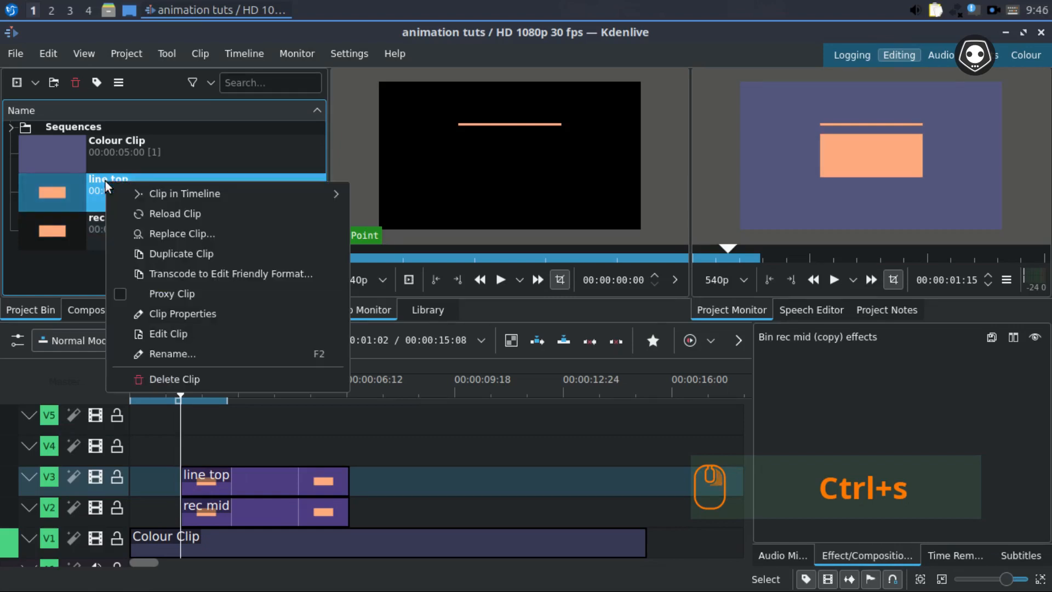
left_click(195, 254)
left_click(141, 230)
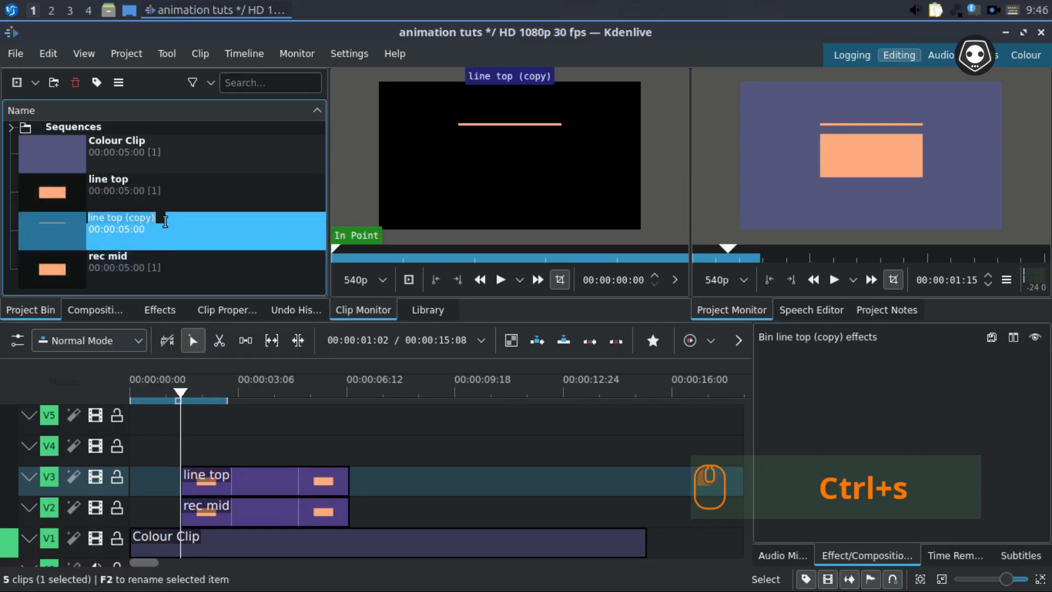
key("Right")
key("BackSpace")
key("BackSpace")
key("BackSpace")
key("BackSpace")
key("BackSpace")
key("BackSpace")
key("BackSpace")
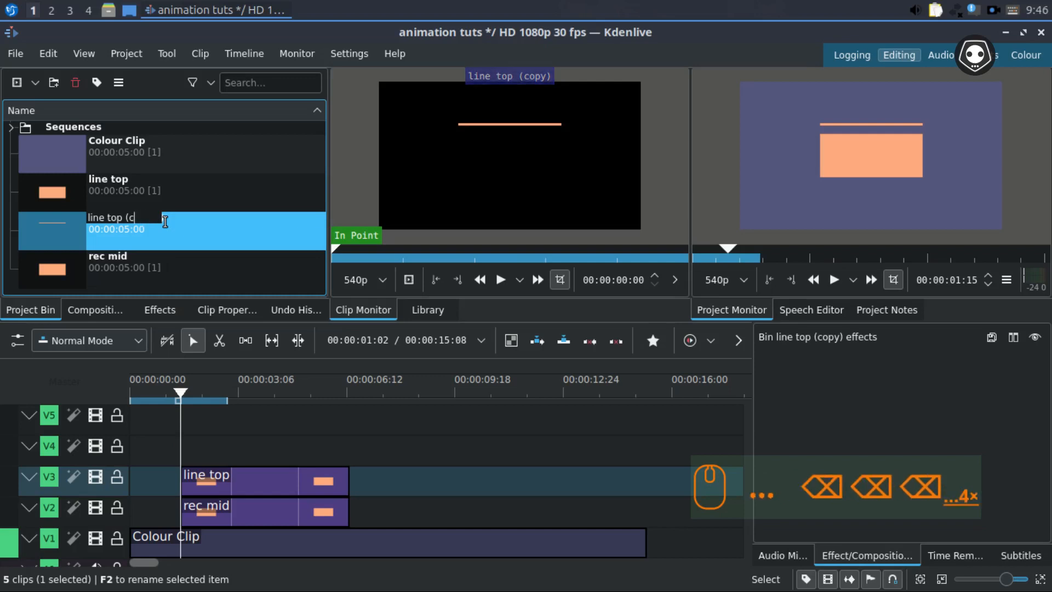
key("BackSpace")
key("BackSpace")
key("BackSpace")
type("b")
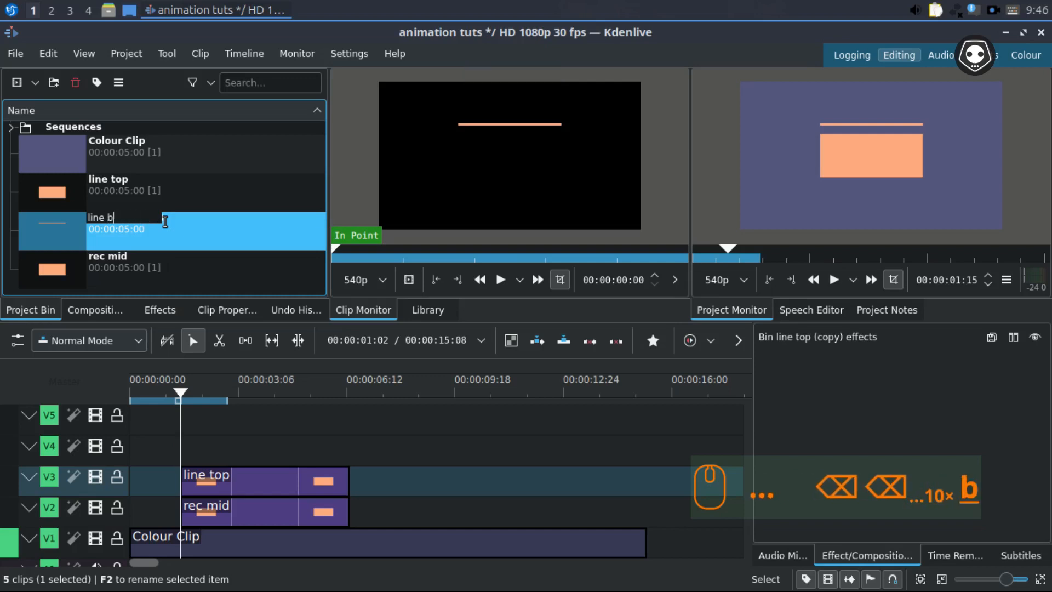
type("utton")
key("Return")
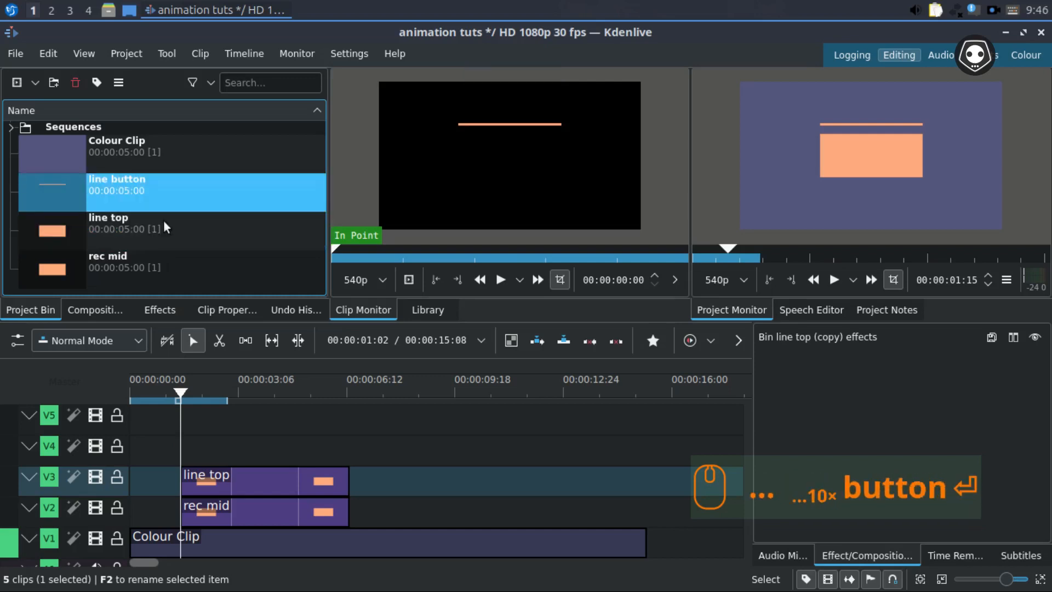
Step: Open the "line button" title clip for editing and nudge its thin bar down to Y 341
right_click(124, 184)
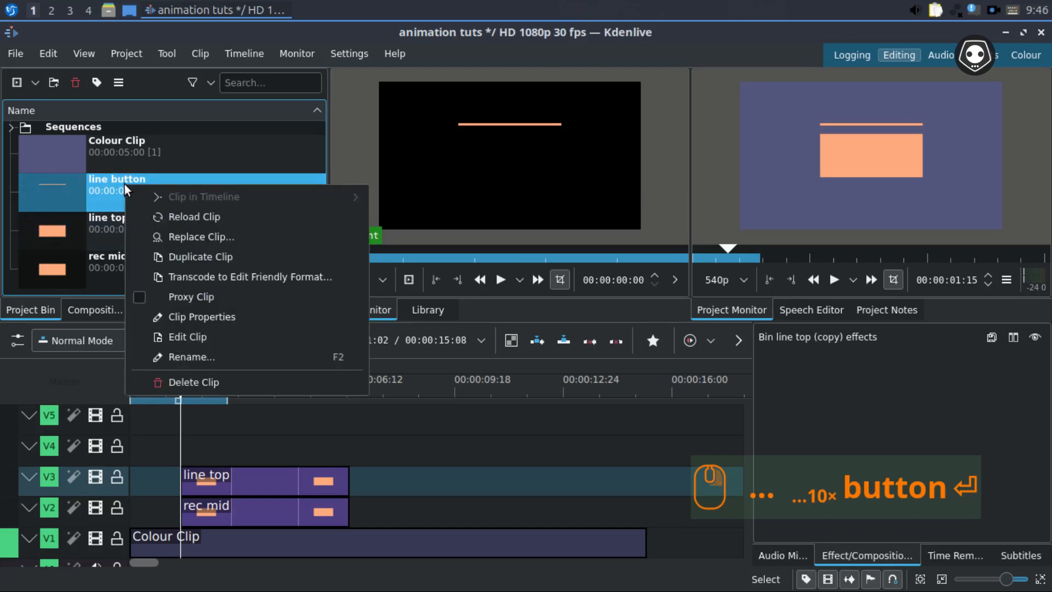
left_click(205, 335)
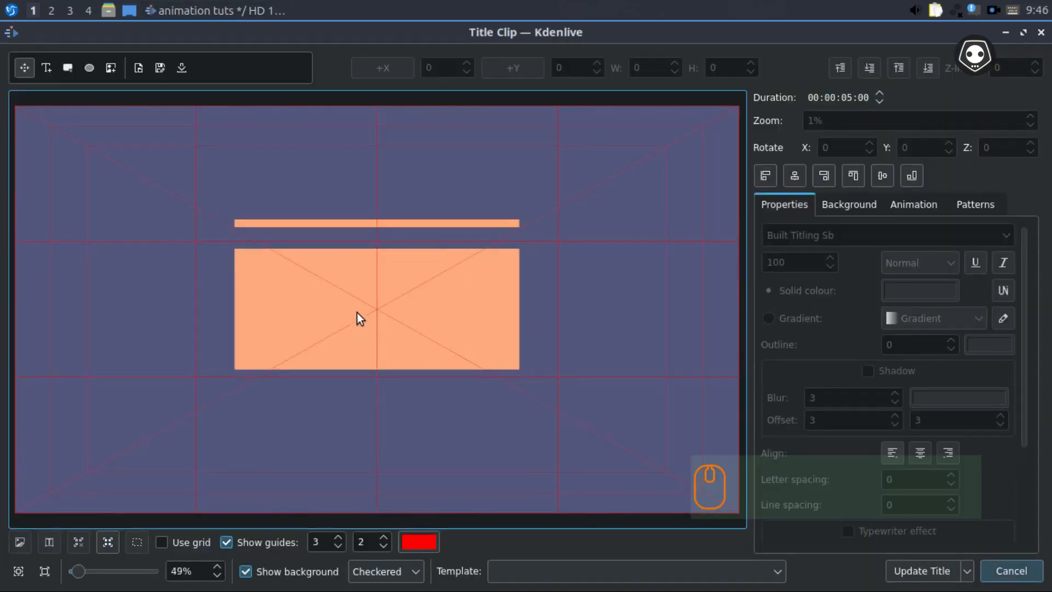
left_click(377, 224)
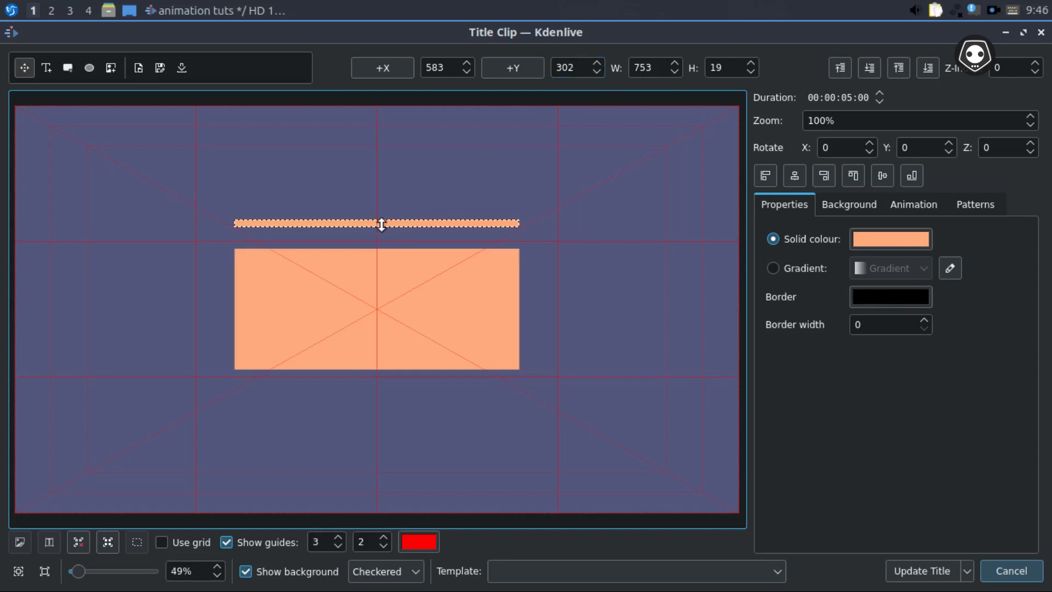
scroll(381, 224, "down", 12)
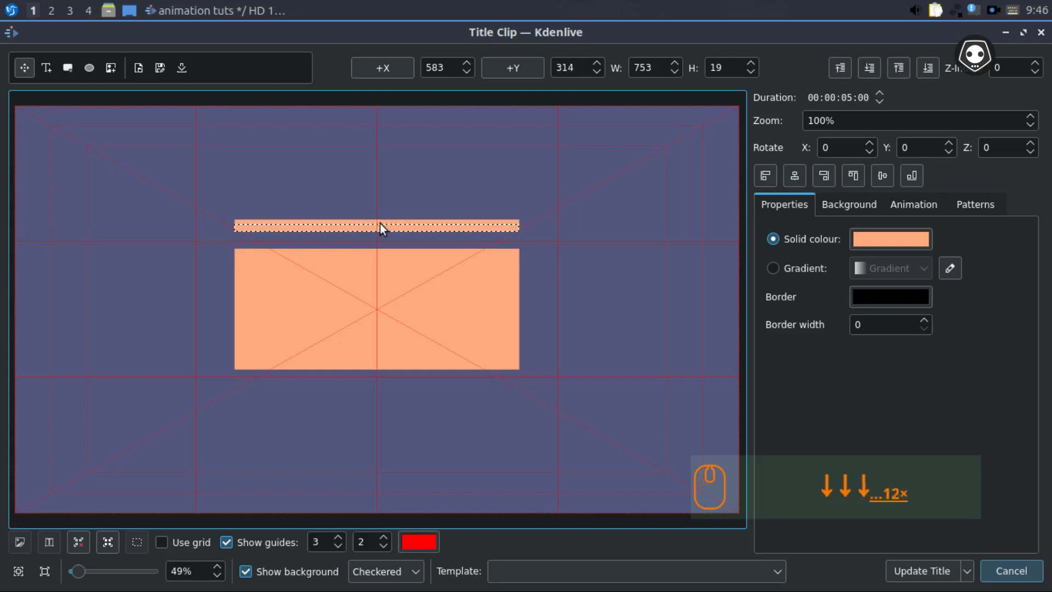
scroll(380, 222, "down", 20)
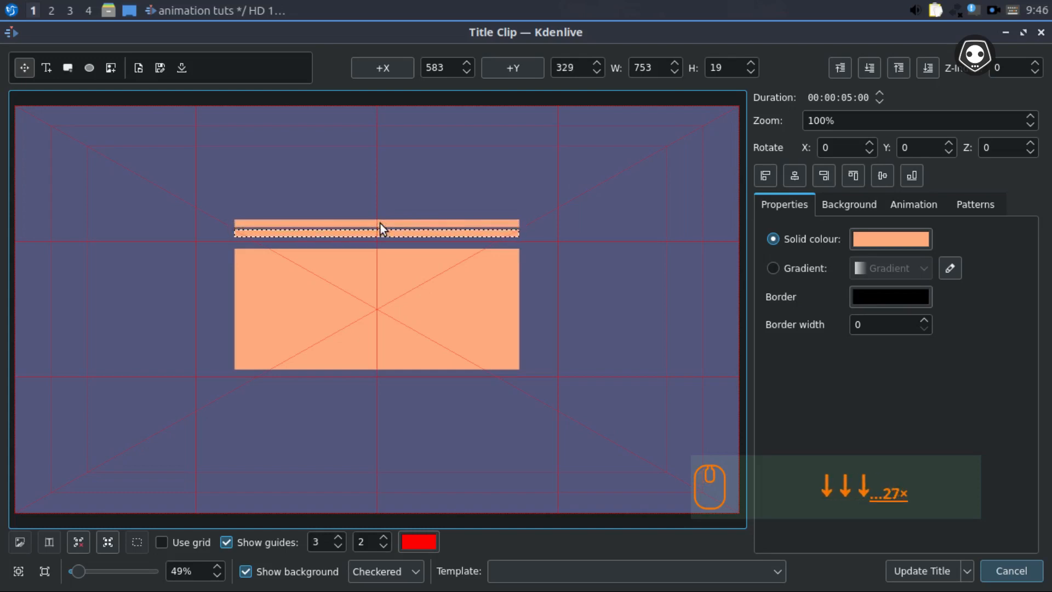
double_click(573, 68)
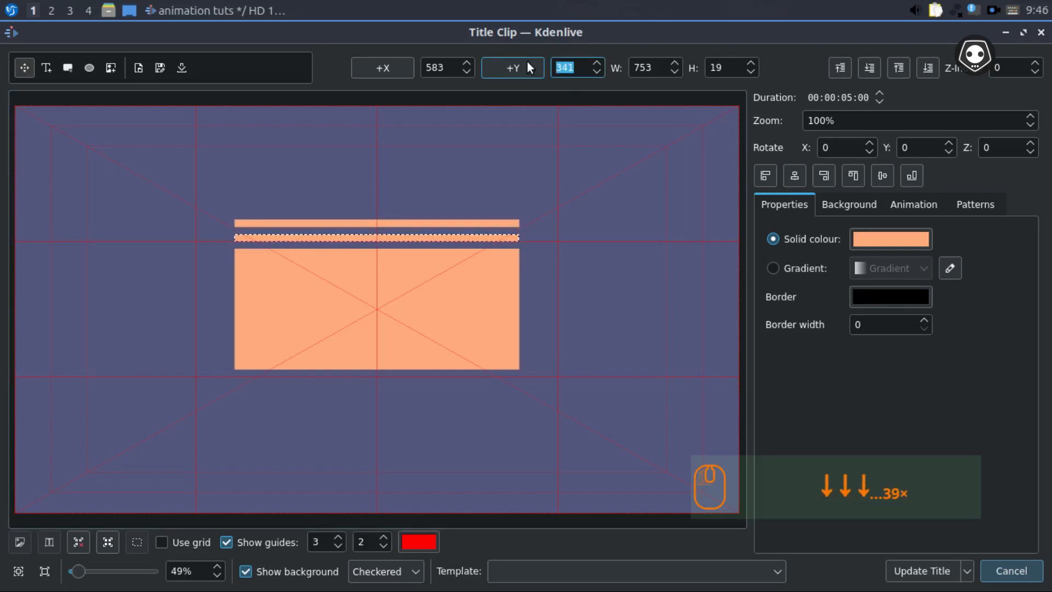
type("-342")
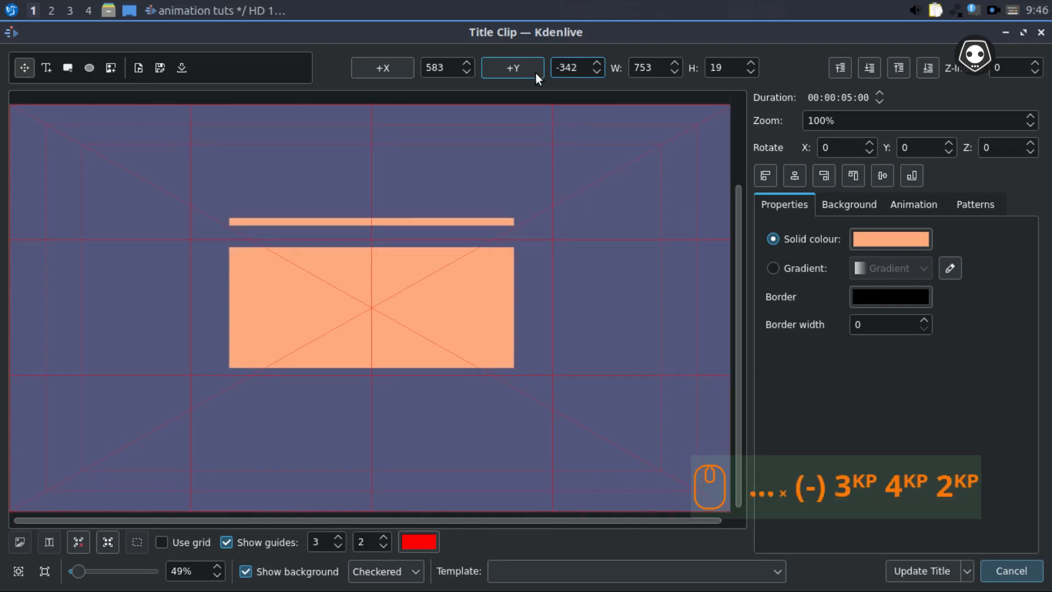
key("ctrl+z")
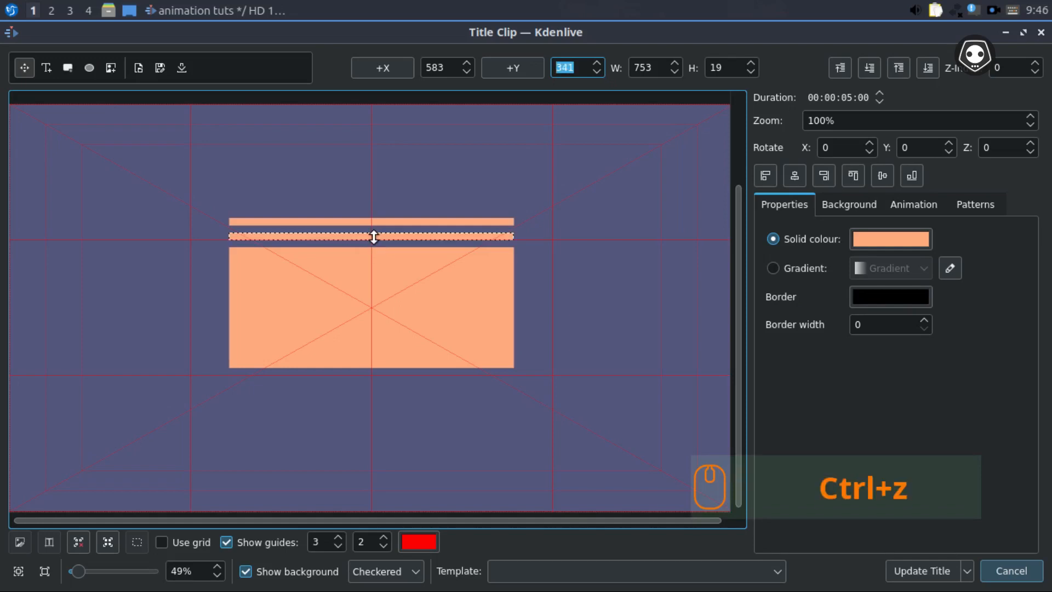
Step: Move the selected thin bar straight down past the middle box to Y 751, keeping X at 583
left_click(374, 237)
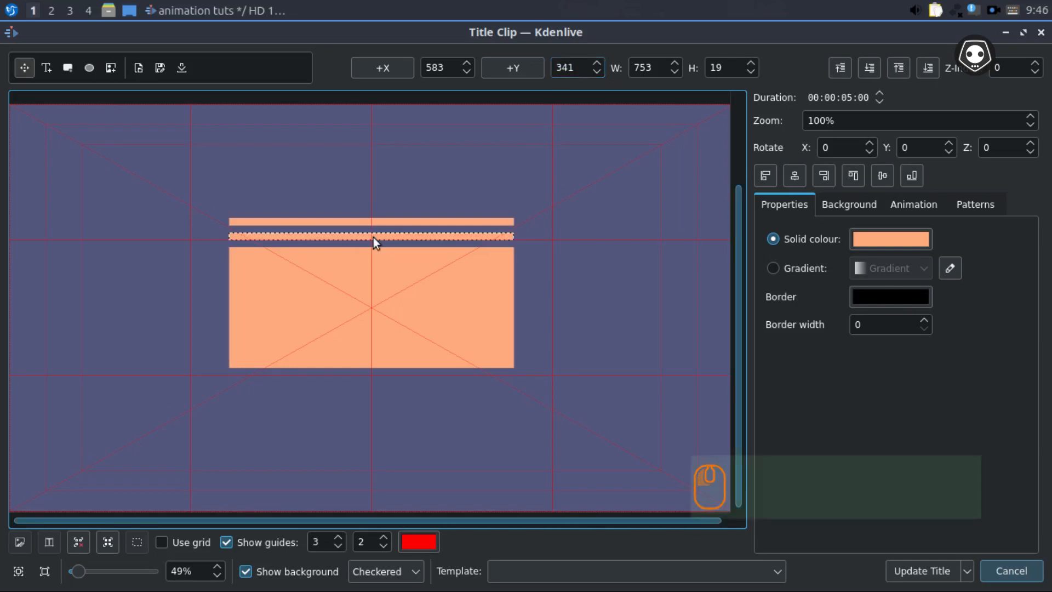
key("Down")
key("Down")
key("Down")
key("Down")
key("Down")
key("Down")
key("Down")
key("Down")
key("Down")
key("Down")
key("Down")
key("Down")
key("Down")
key("Down")
key("Down")
key("Down")
key("Down")
key("Down")
key("Down")
key("Down")
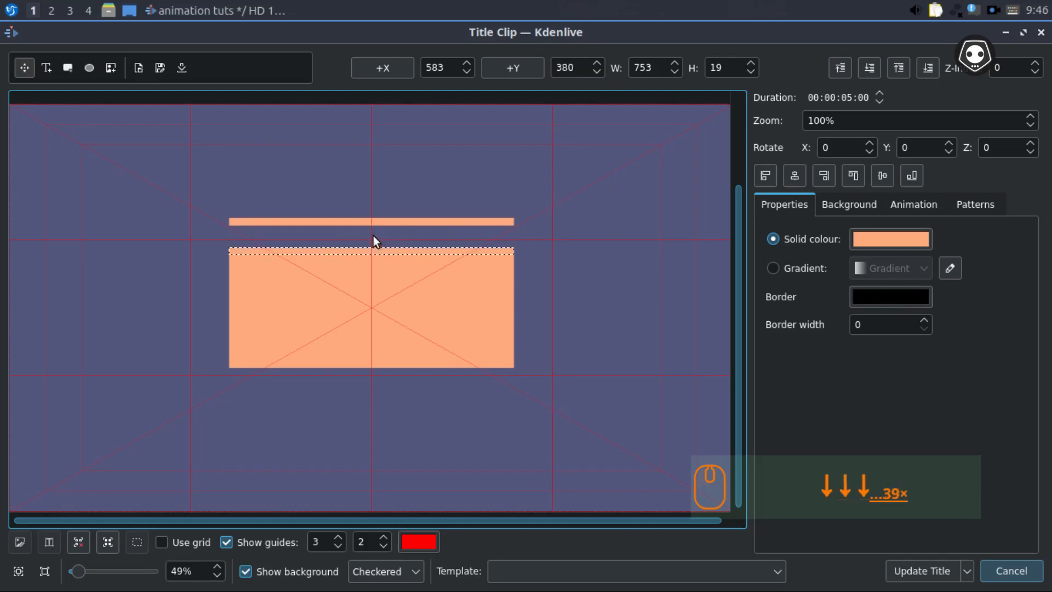
key("Down")
key("Down")
key("Down")
key("Down")
key("Down")
key("Down")
key("Down")
key("Down")
key("Down")
key("Down")
key("Down")
key("Down")
key("Down")
key("Down")
key("Down")
key("Down")
key("Down")
key("Down")
key("Down")
key("Down")
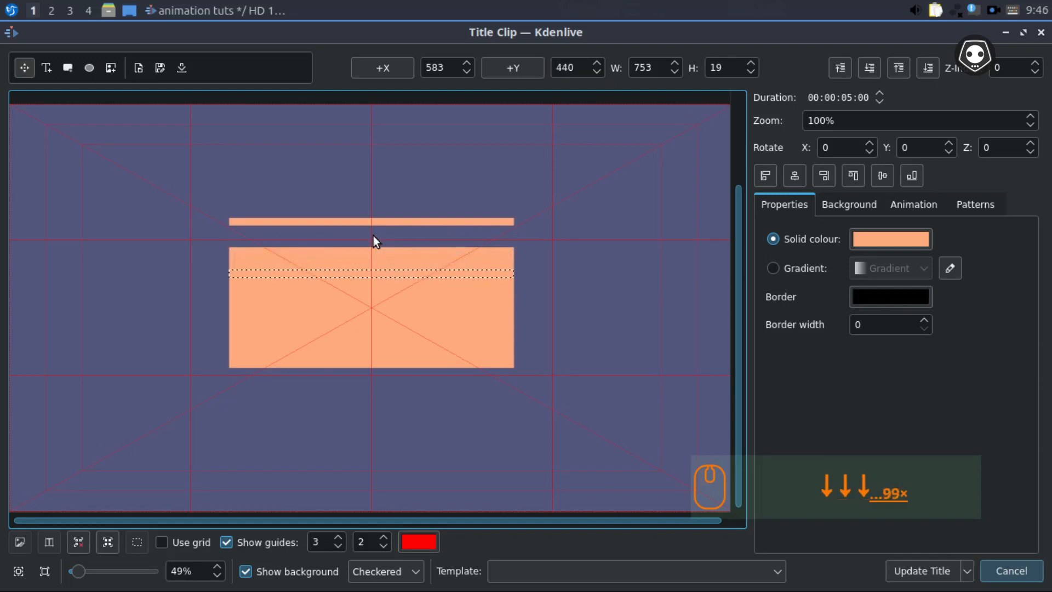
key("Down")
key("Down")
key("Down")
key("Down")
key("Down")
key("Down")
key("Down")
key("Down")
key("Down")
key("Down")
key("Down")
key("Down")
key("Down")
key("Down")
key("Down")
key("Down")
key("Down")
key("Down")
key("Down")
key("Down")
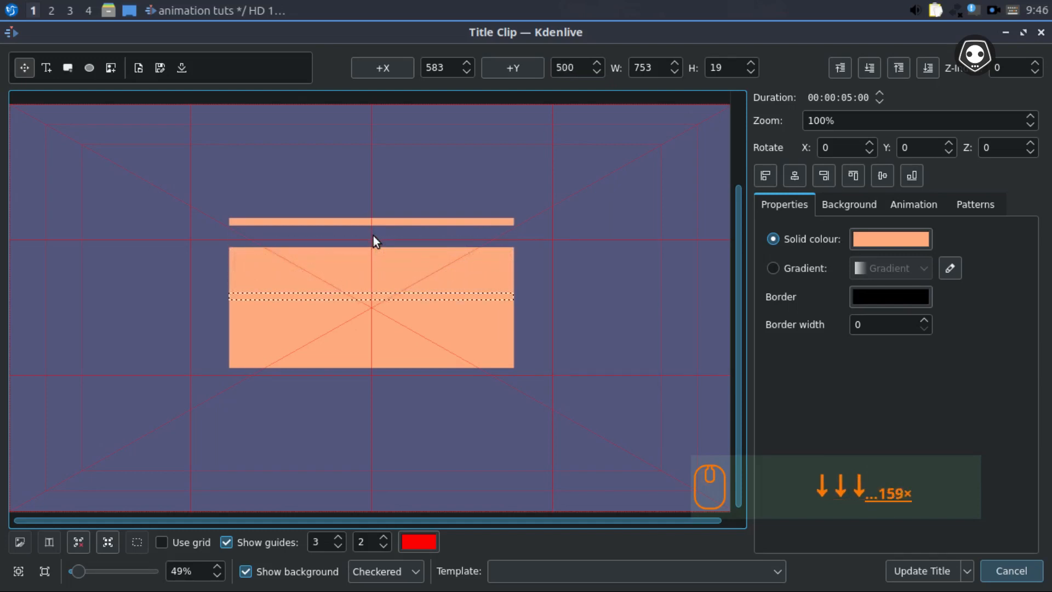
key("Down")
key("Down")
key("Down")
key("Down")
key("Down")
key("Down")
key("Down")
key("Down")
key("Down")
key("Down")
key("Down")
key("Down")
key("Down")
key("Down")
key("Down")
key("Down")
key("Down")
key("Down")
key("Down")
key("Down")
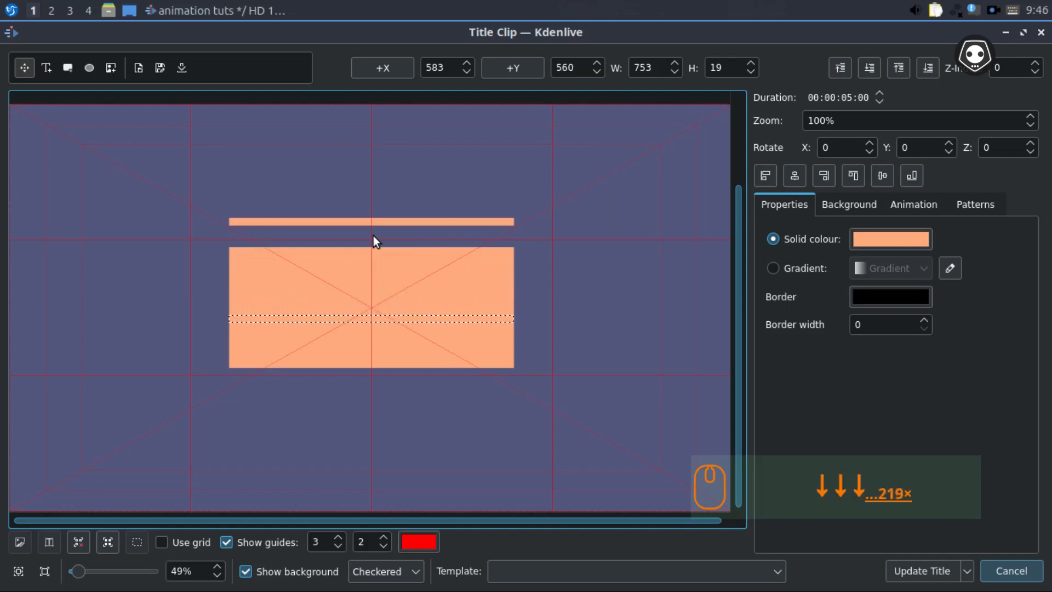
key("Down")
key("Down")
key("Down")
key("Down")
key("Down")
key("Down")
key("Down")
key("Down")
key("Down")
key("Down")
key("Down")
key("Down")
key("Down")
key("Down")
key("Down")
key("Down")
key("Down")
key("Down")
key("Down")
key("Down")
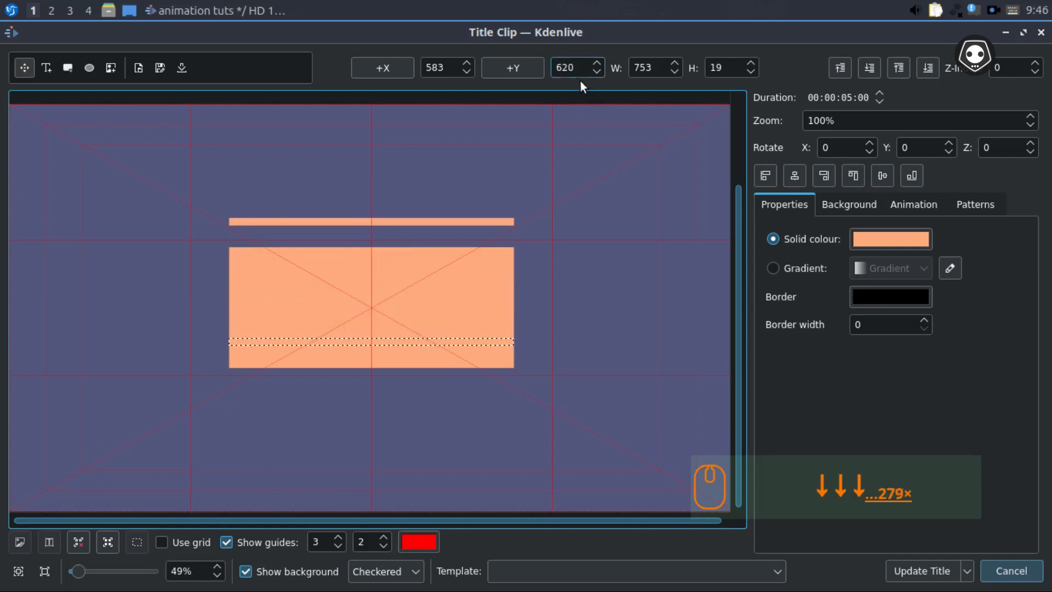
key("Down")
key("Down")
key("Down")
key("Down")
key("Down")
key("Down")
key("Down")
key("Down")
key("Down")
key("Down")
key("Down")
key("Down")
key("Down")
key("Down")
key("Down")
key("Down")
key("Down")
key("Down")
key("Down")
key("Down")
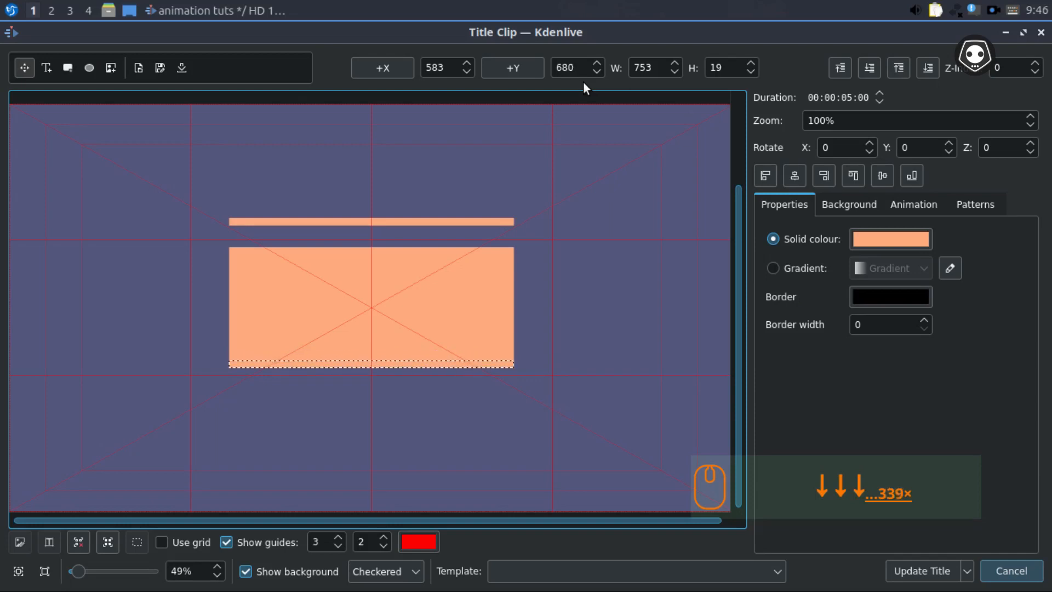
key("Down")
key("Down")
key("Down")
key("Down")
key("Down")
key("Down")
key("Down")
key("Down")
key("Down")
key("Down")
key("Down")
key("Down")
key("Down")
key("Down")
key("Down")
key("Down")
key("Down")
key("Down")
key("Down")
key("Down")
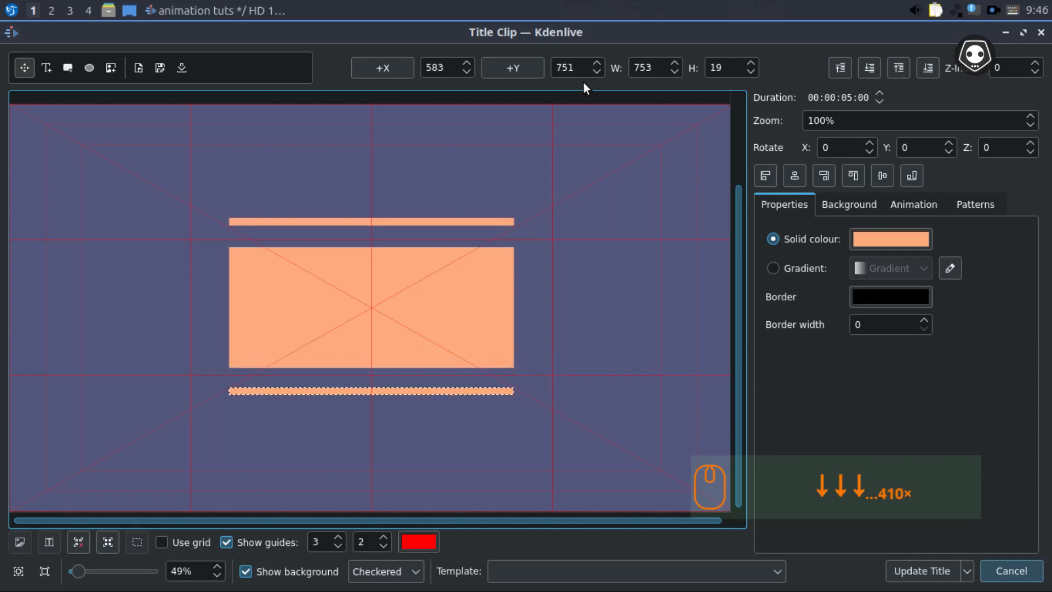
Step: Move the selected thin bar further below the middle box to Y 762, deselect it and update the title clip
key("Down")
key("Down")
key("Down")
key("Down")
key("Down")
key("Down")
key("Down")
key("Down")
key("Down")
key("Down")
key("Down")
key("Down")
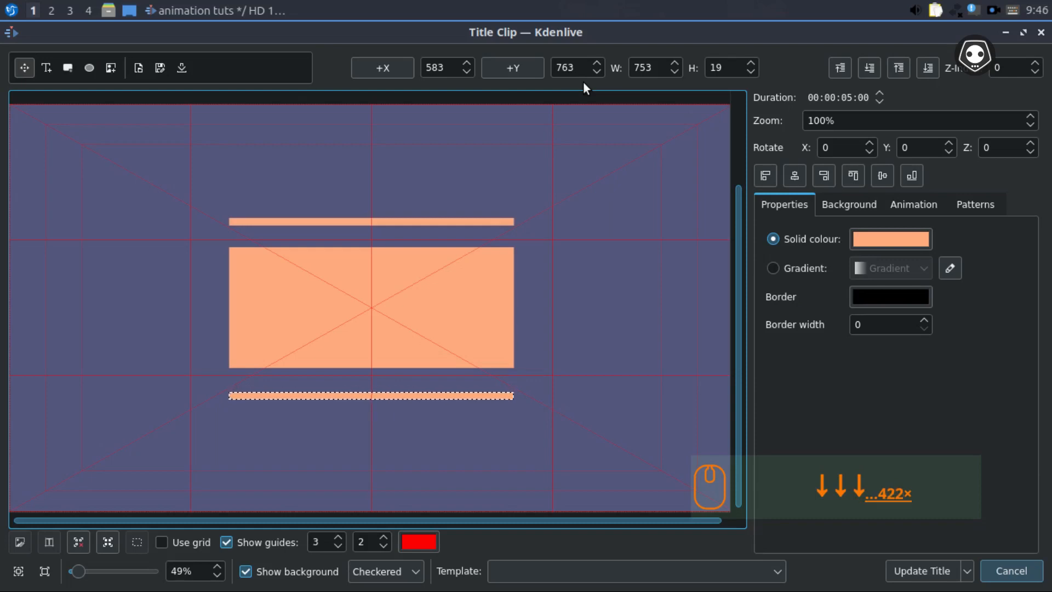
key("Up")
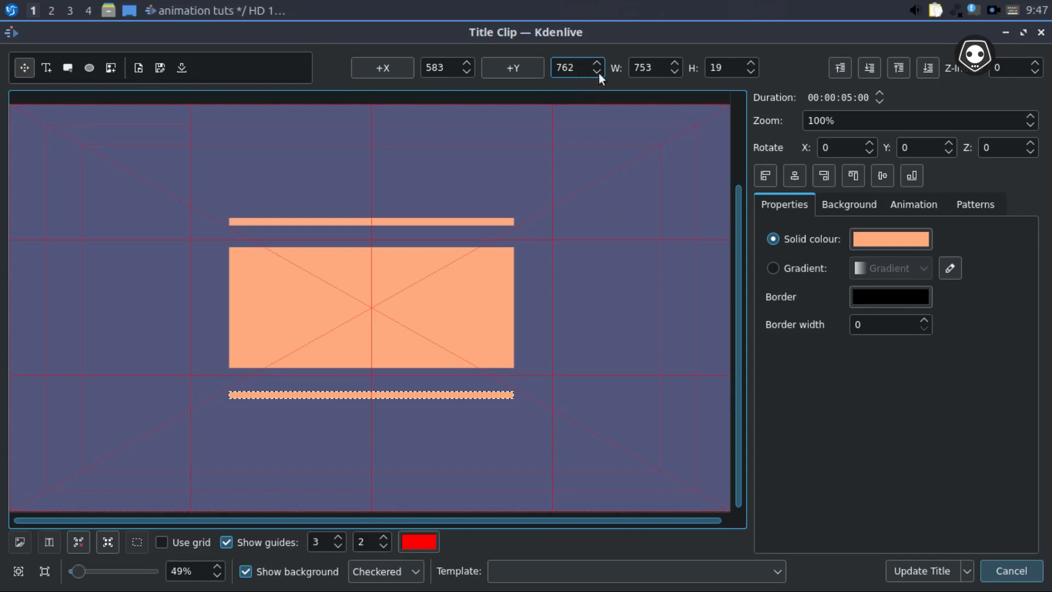
left_click(674, 63)
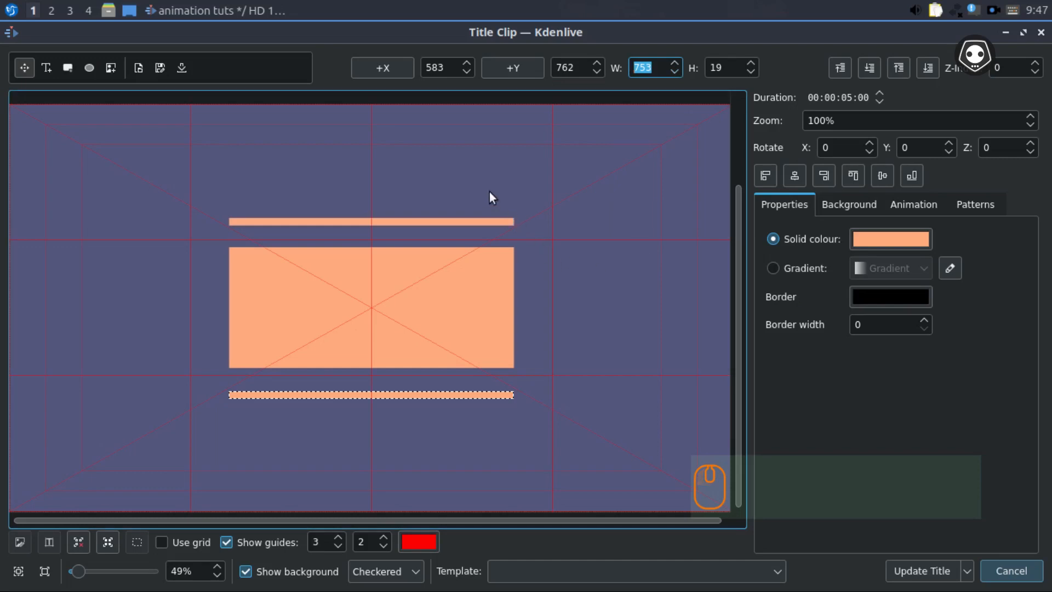
left_click(643, 420)
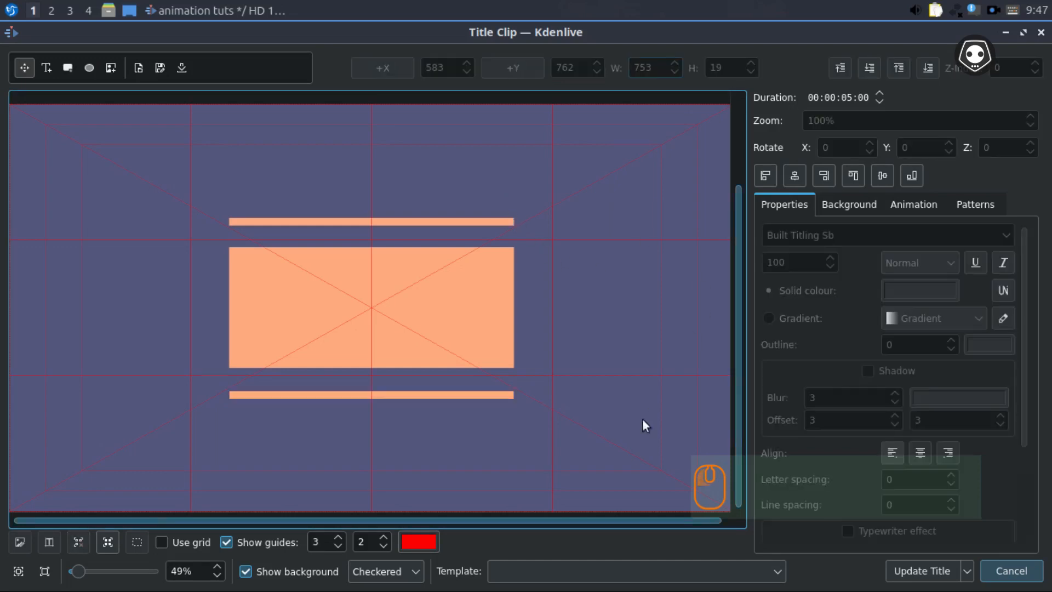
left_click(921, 571)
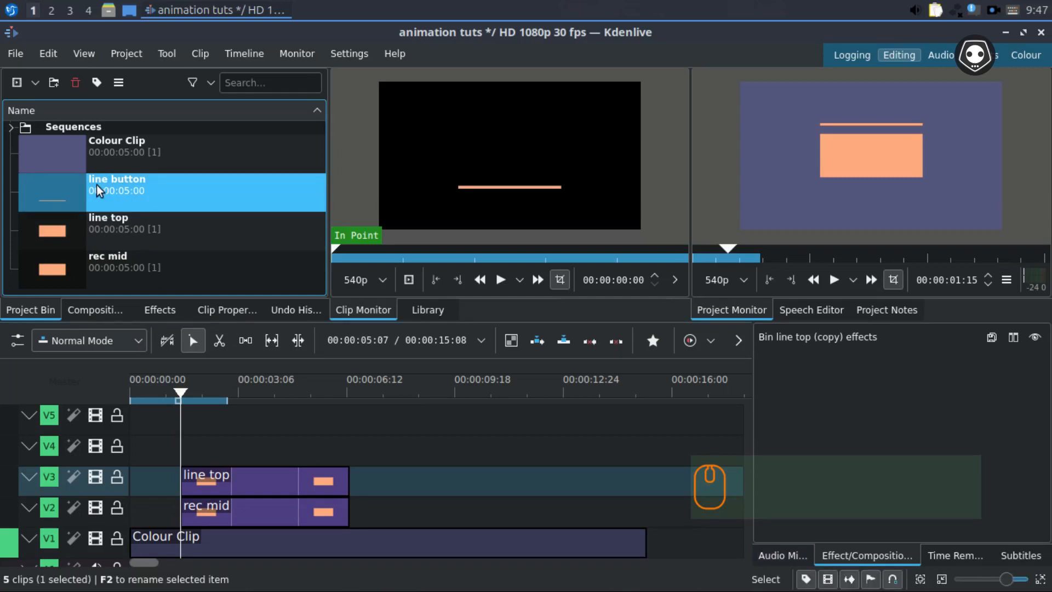
Step: Place the "line button" clip on track V4 at 00:00:01:15, directly above "line top", and save the project
left_click_drag(97, 187, 189, 455)
left_click(209, 416)
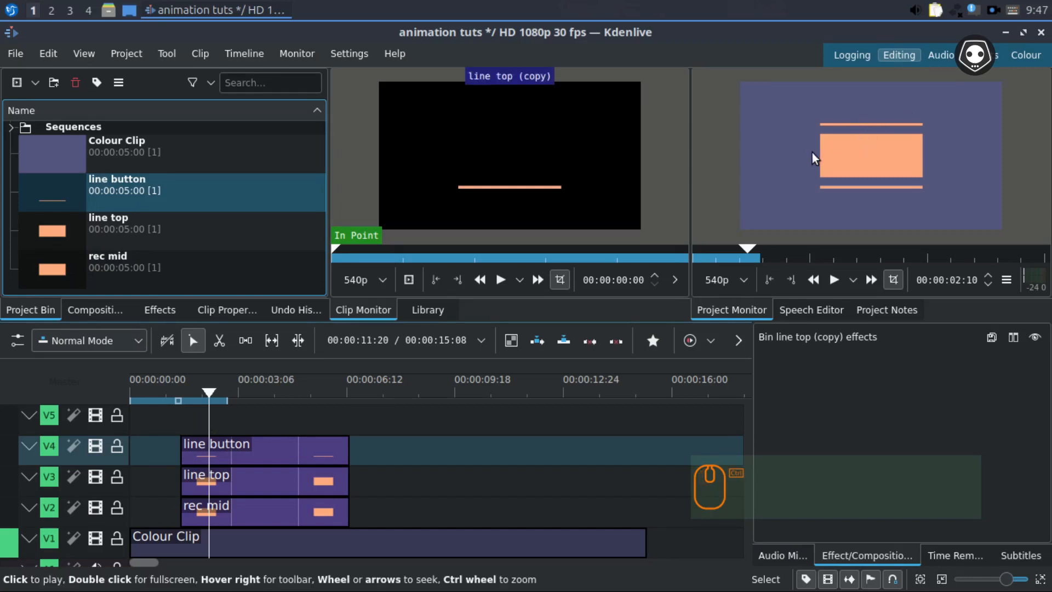
key("ctrl+s")
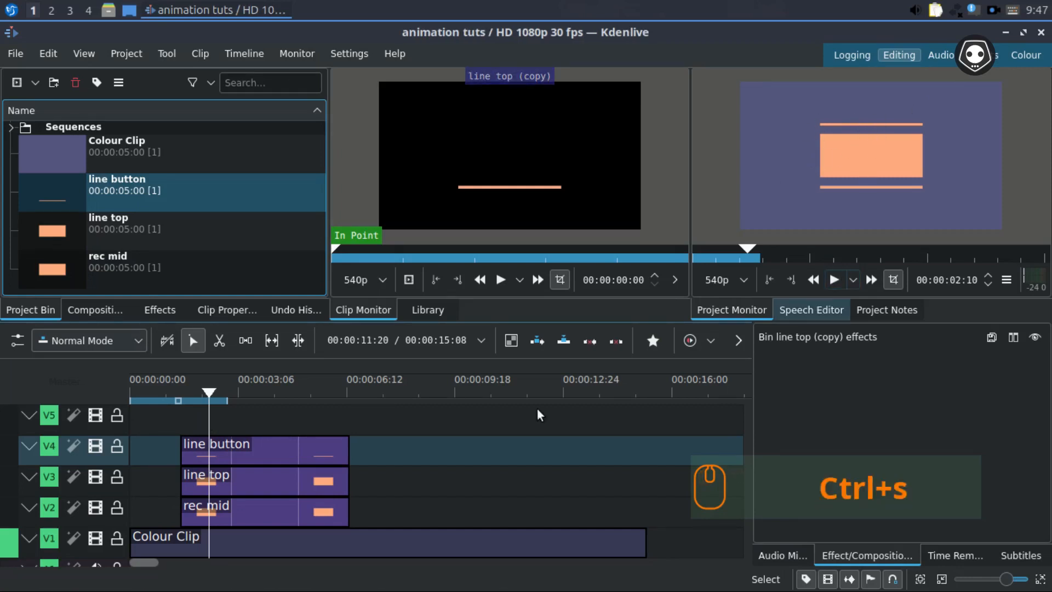
Step: Shift "line button" up to track V5 and "line top" up to V4, keeping their start time, and save the project
left_click_drag(245, 454, 245, 423)
left_click_drag(245, 470, 245, 438)
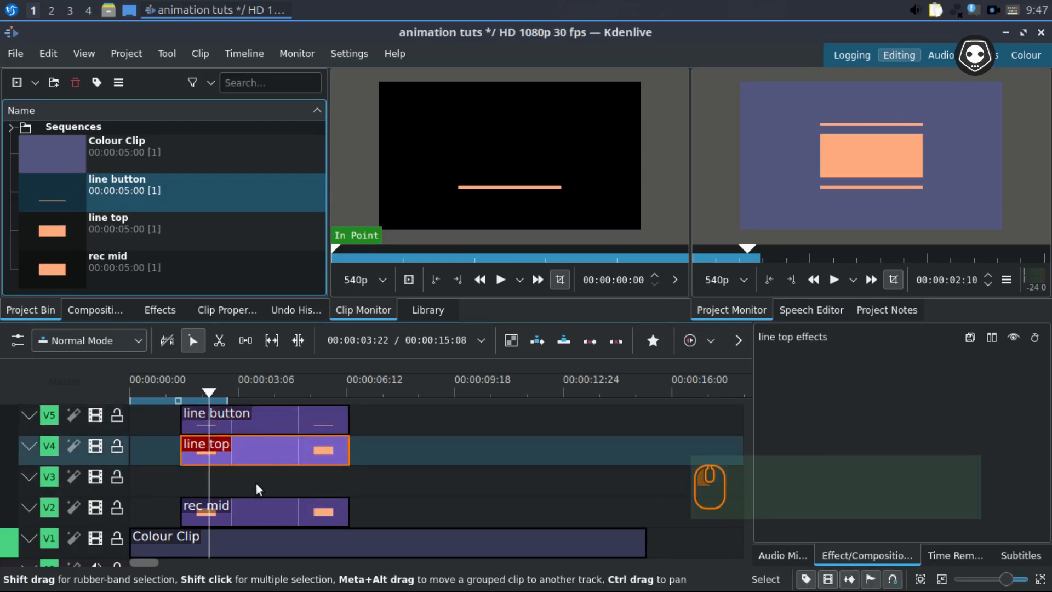
key("ctrl+s")
key("ctrl+s")
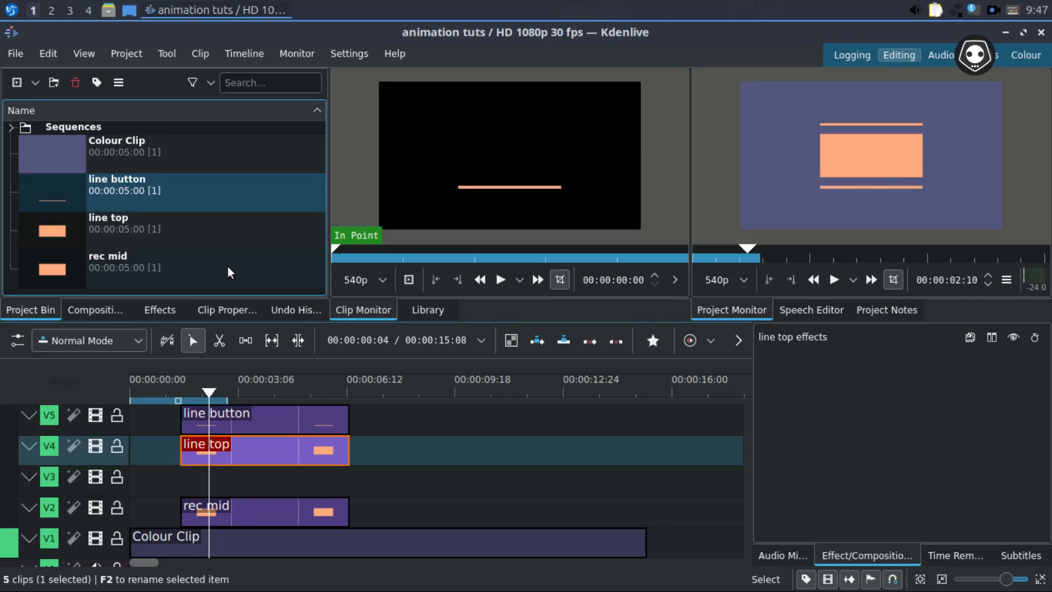
scroll(201, 250, "down", 1)
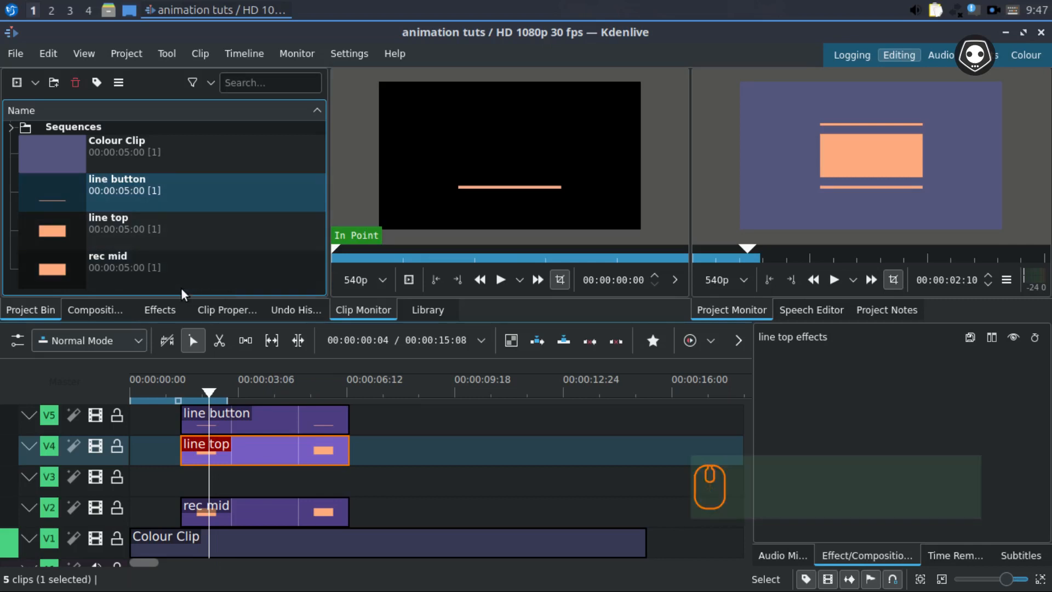
right_click(202, 253)
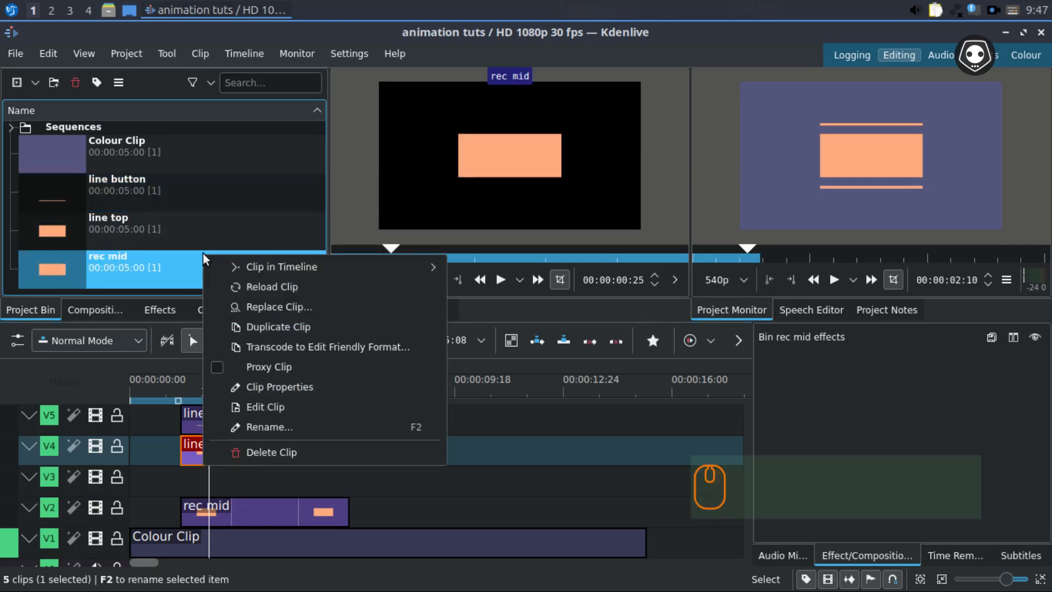
left_click(245, 143)
scroll(258, 202, "down", 1)
scroll(135, 177, "up", 1)
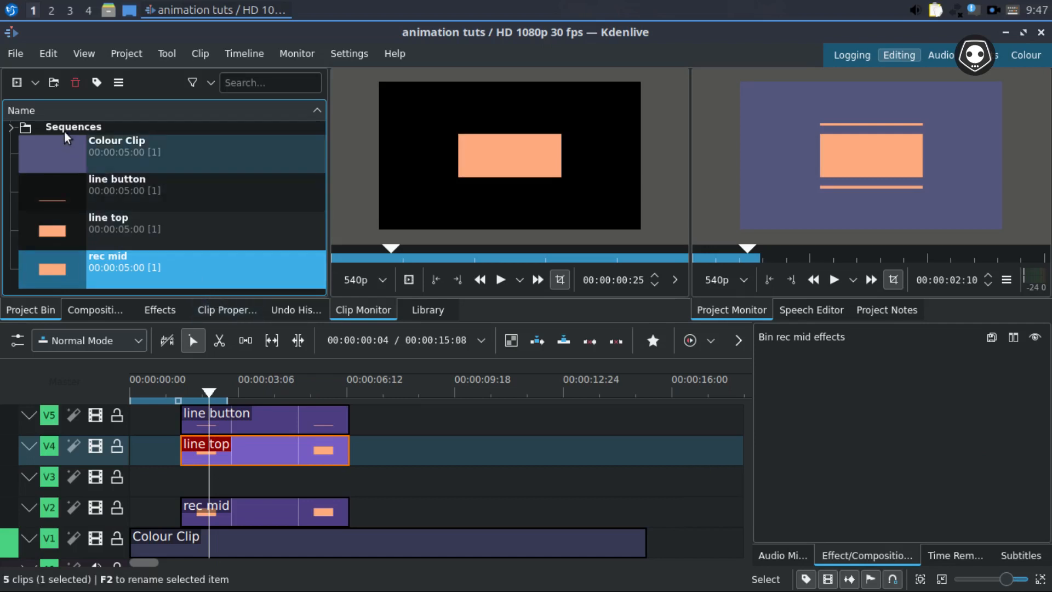
Step: Reverse the name sort order of the project bin and create a bin folder named "square"
left_click(317, 114)
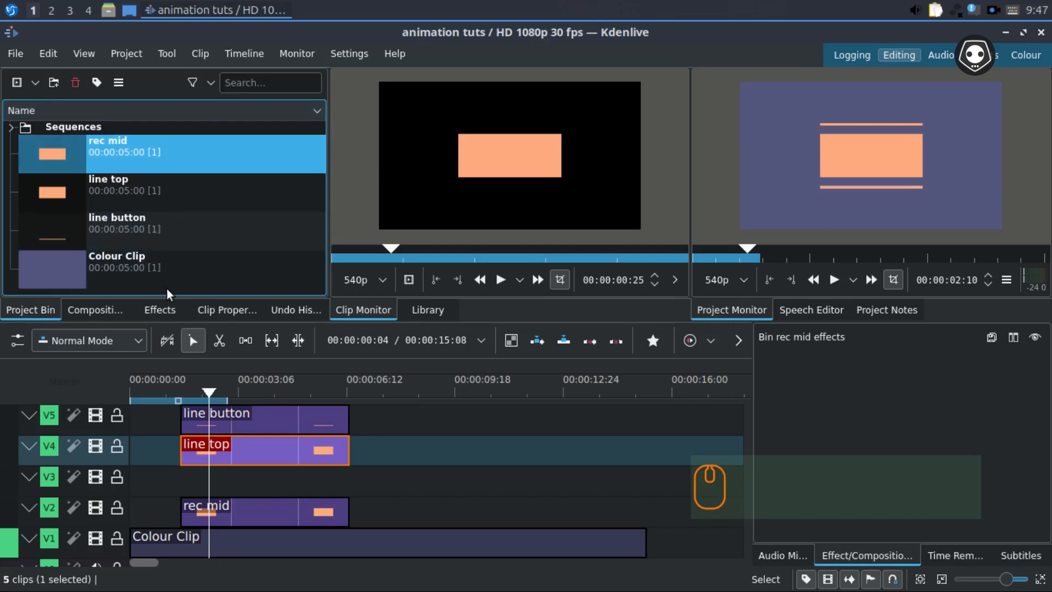
left_click(169, 285)
right_click(167, 289)
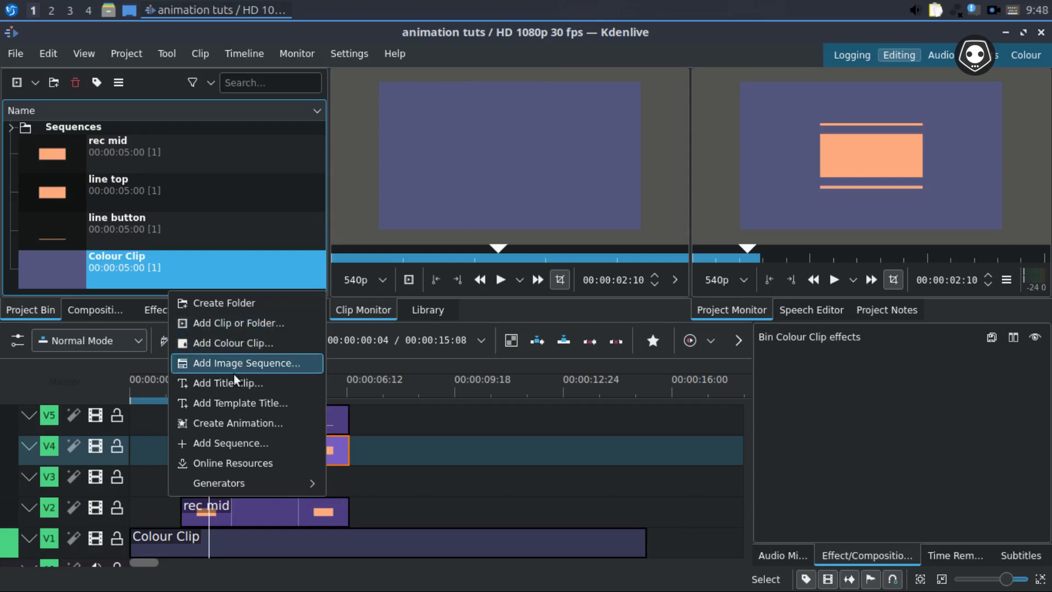
left_click(242, 303)
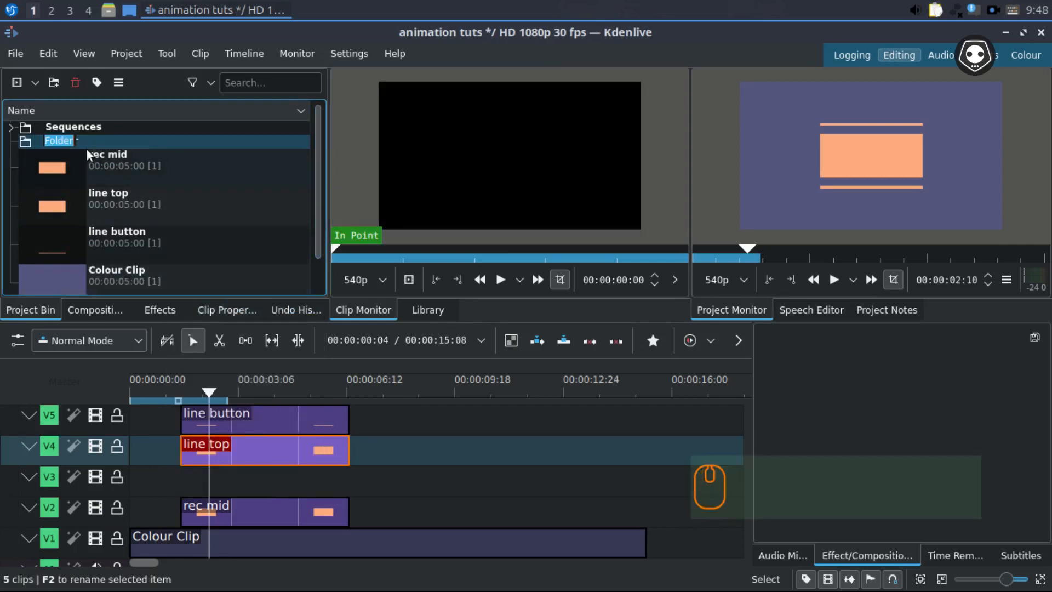
type("squ")
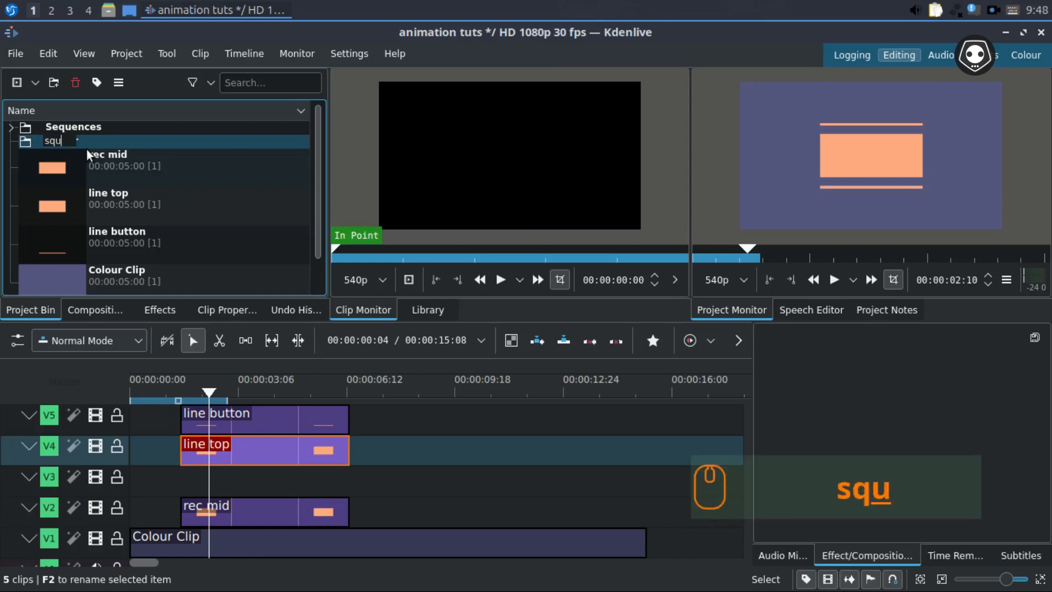
type("are")
key("Return")
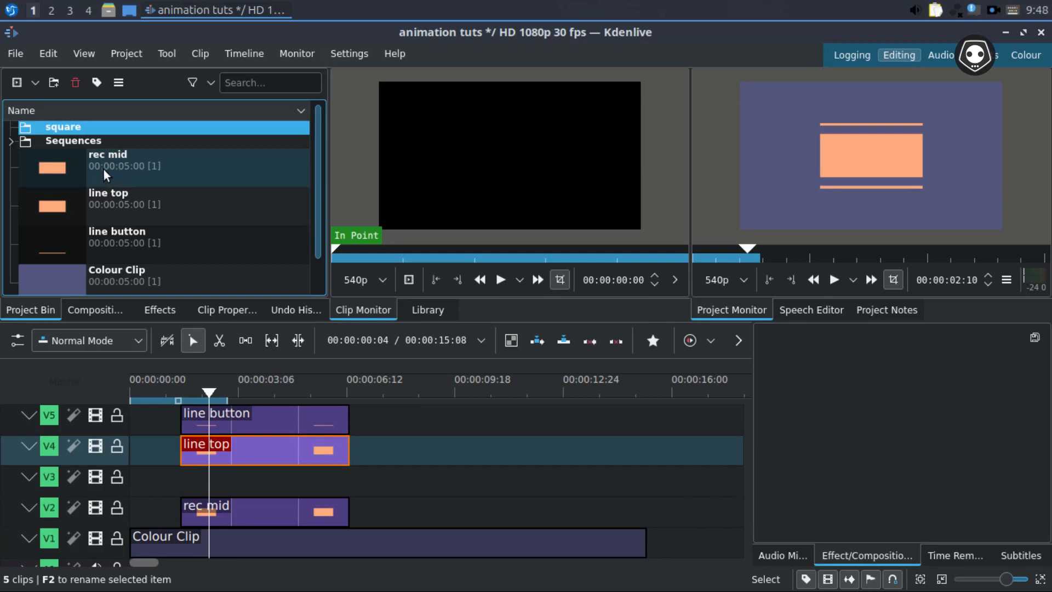
Step: Move the "rec mid", "line top" and "line button" clips into the "square" bin folder
left_click_drag(103, 163, 55, 127)
left_click_drag(94, 163, 65, 130)
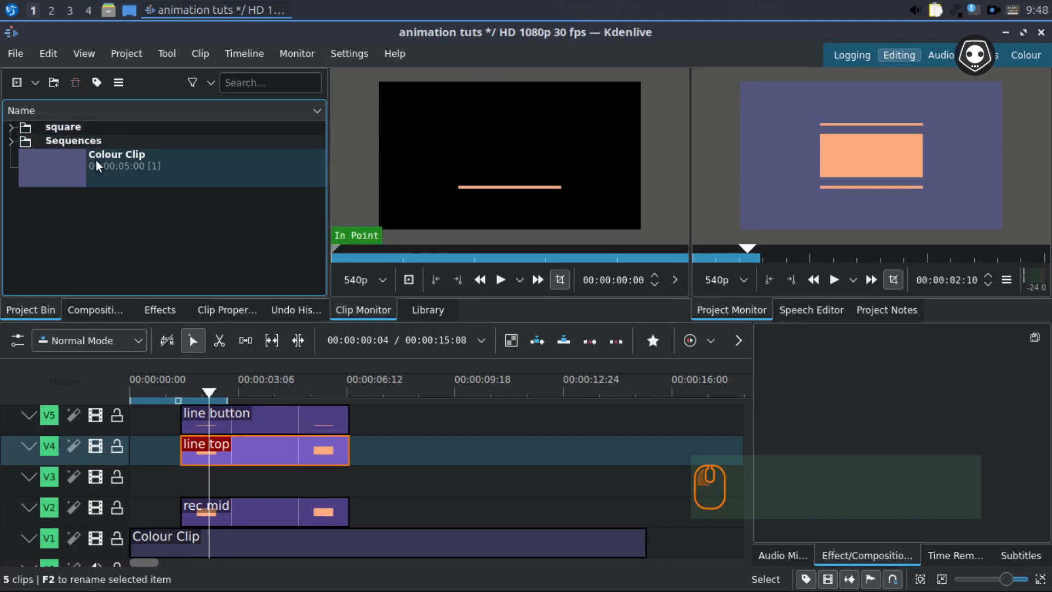
left_click(100, 162)
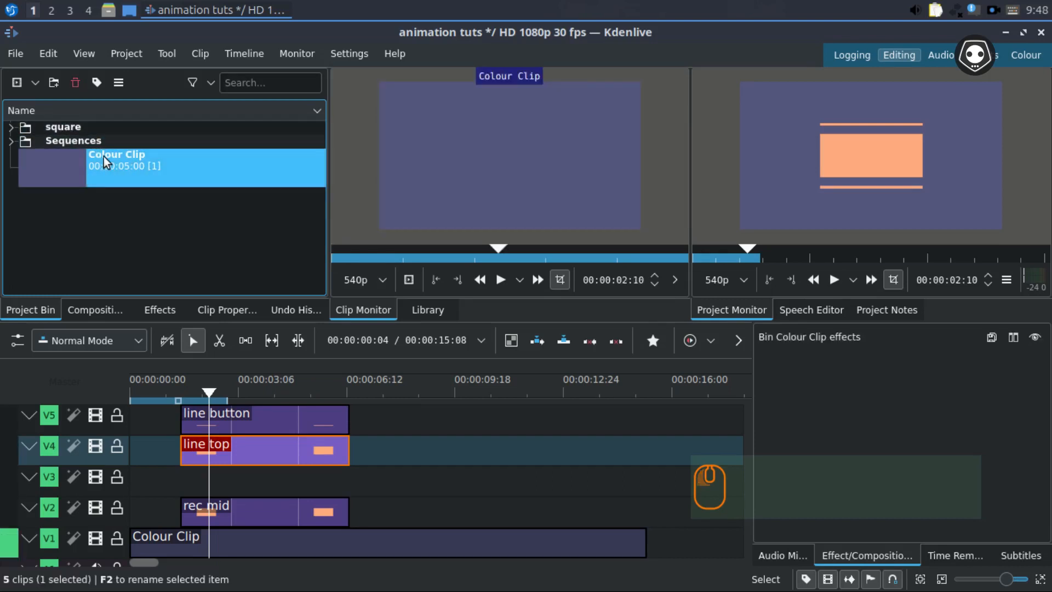
left_click(12, 128)
left_click(11, 127)
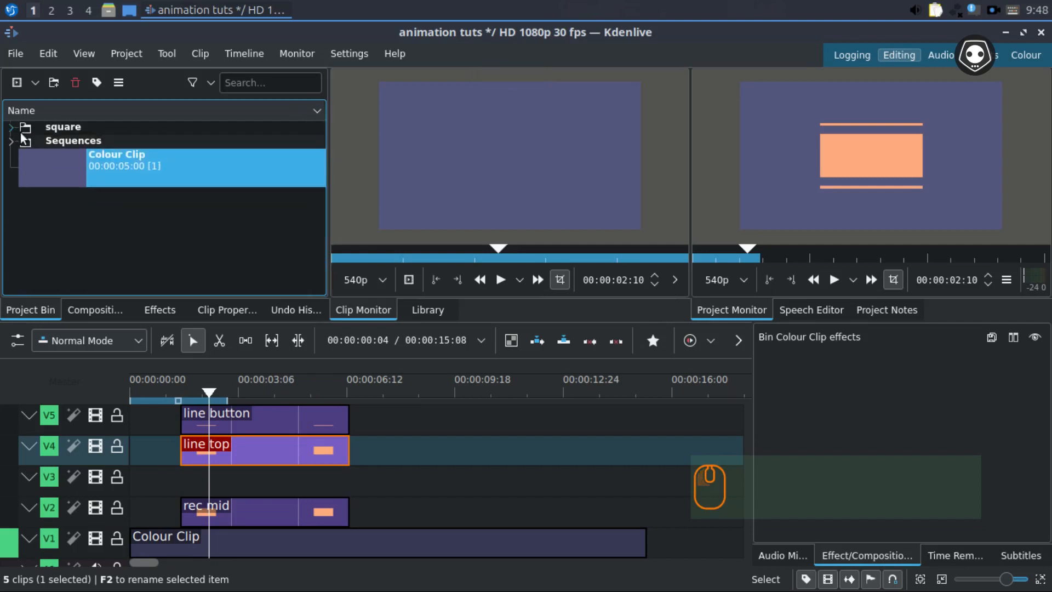
Step: Start a new title clip and add the text "final result" inside the middle box at about X 748, Y 490
right_click(81, 202)
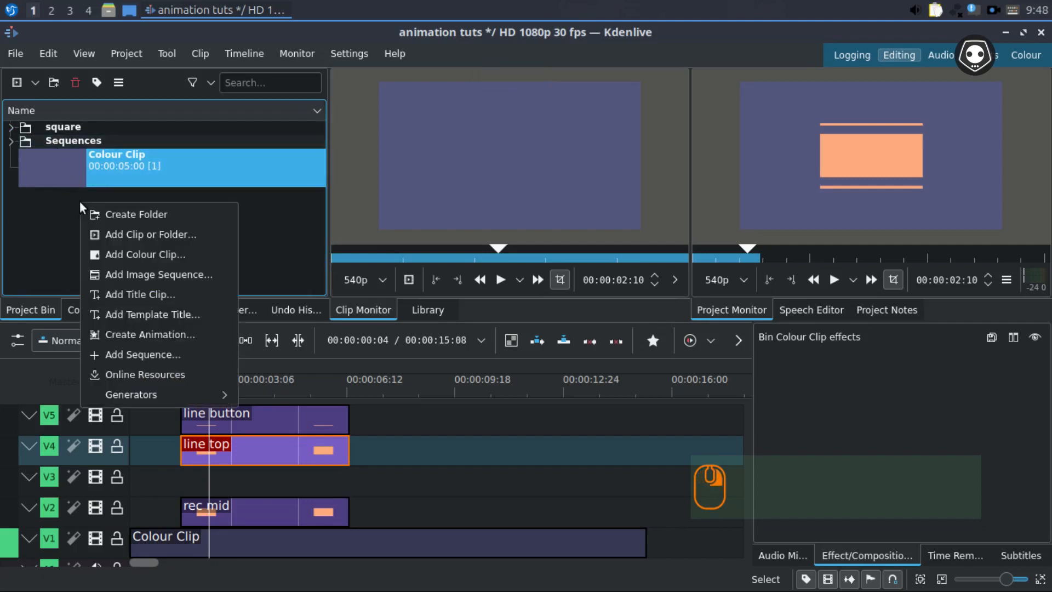
left_click(160, 296)
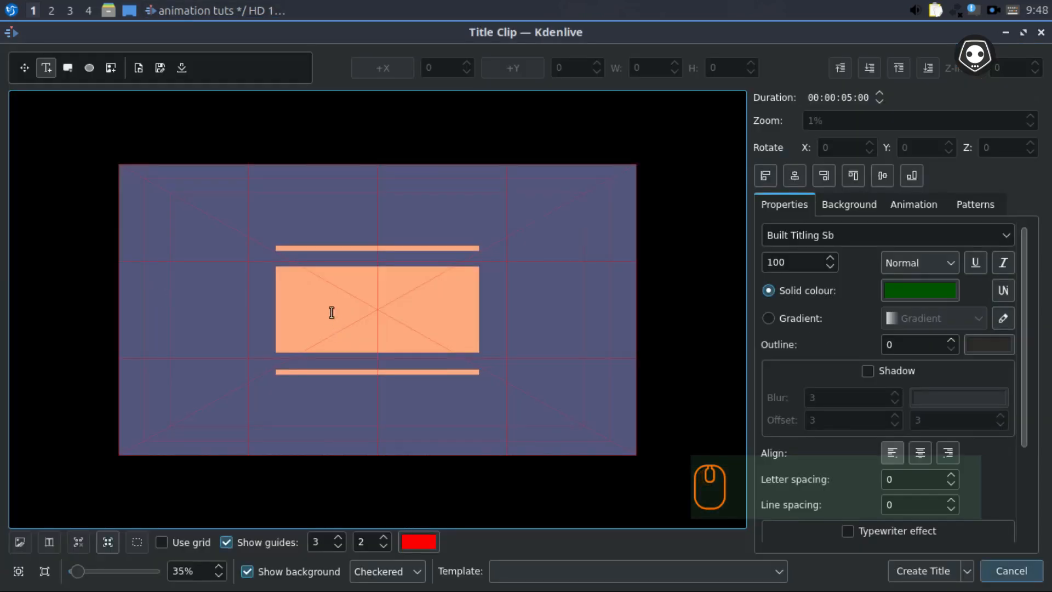
left_click(320, 312)
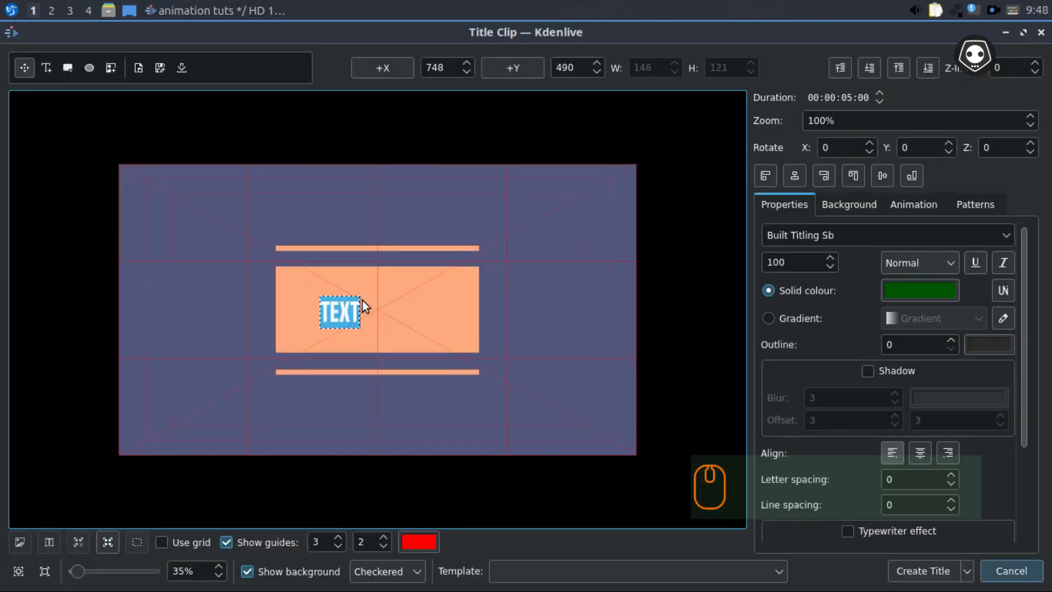
type("final resu")
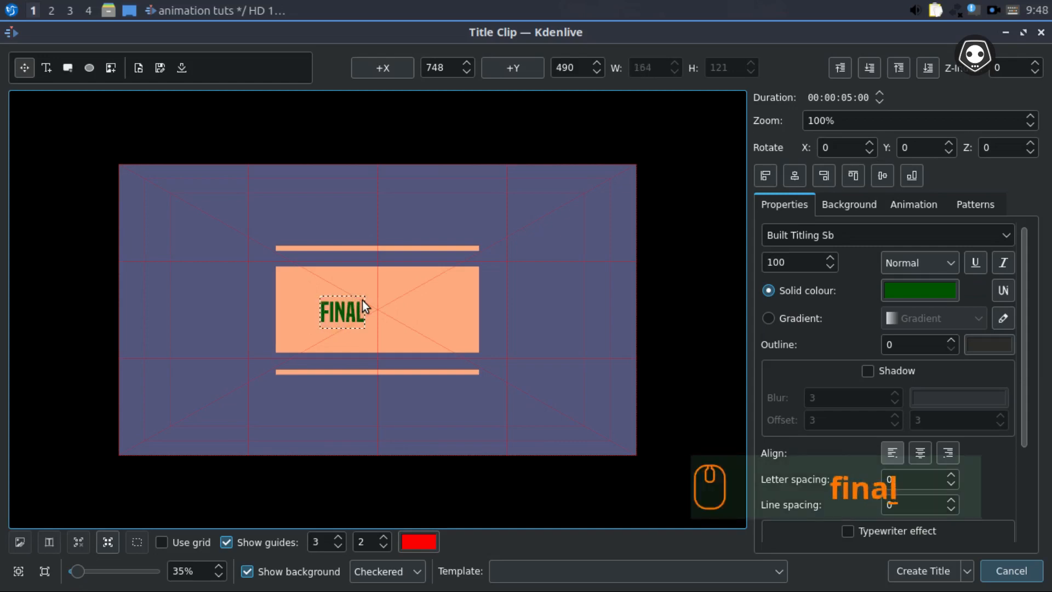
type("lt")
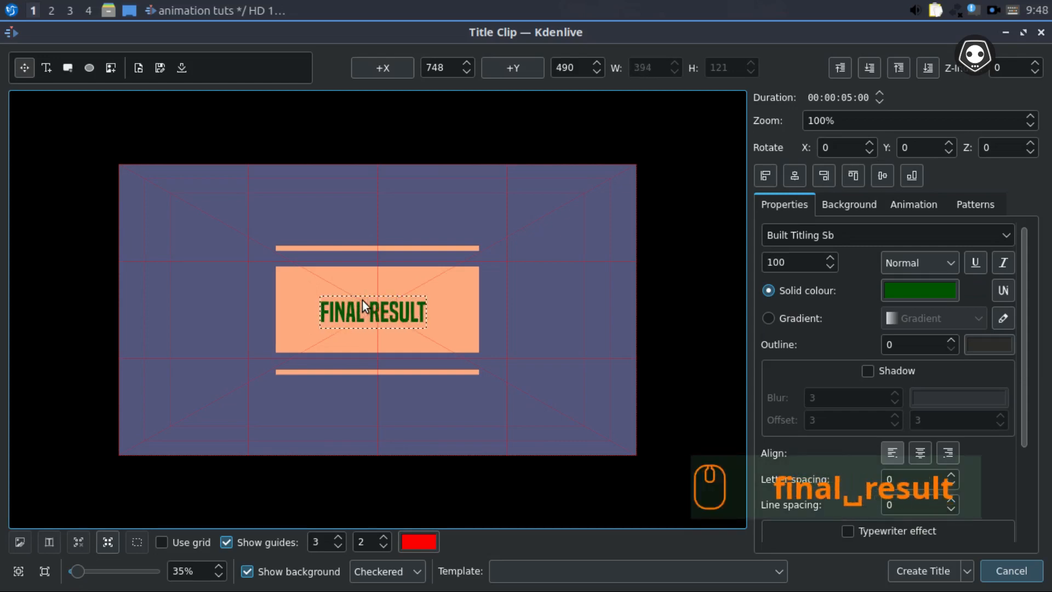
Step: Try the Bebas Neue font on the "final result" text and switch back to Built Titling Sb
left_click(1005, 236)
left_click(1004, 236)
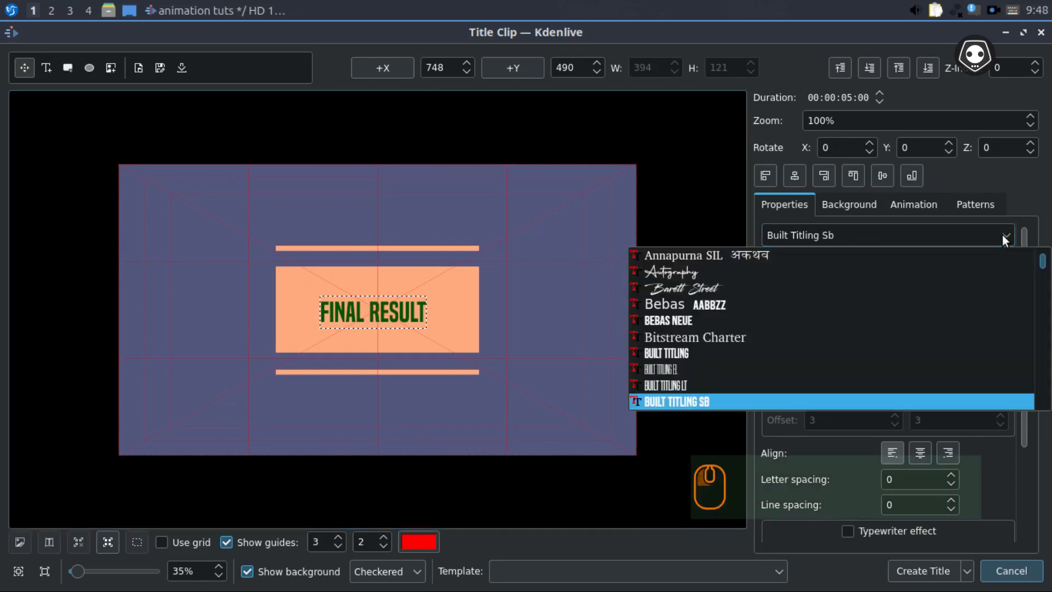
left_click(740, 321)
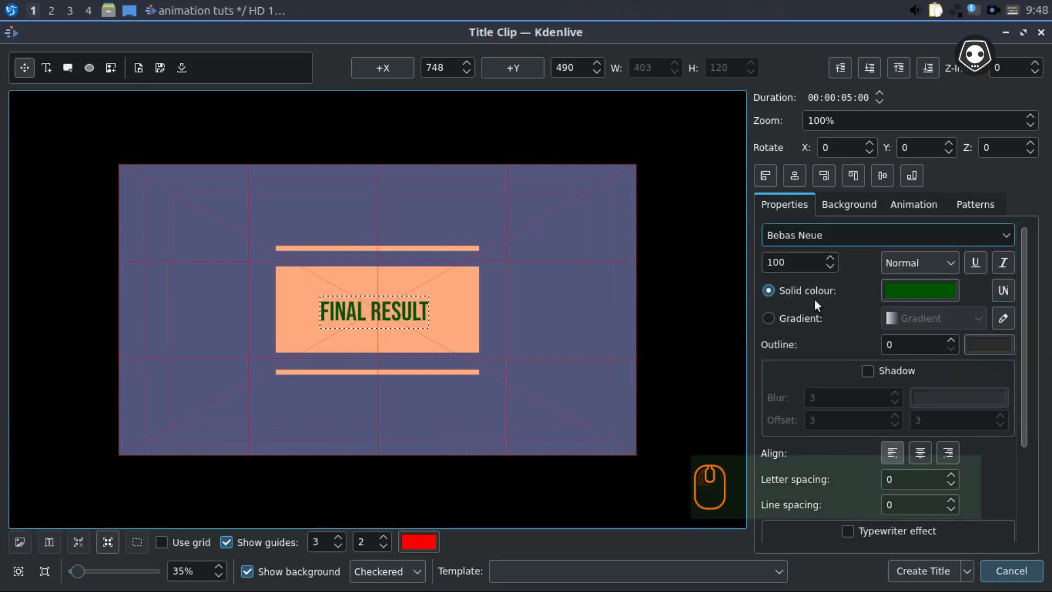
left_click(1008, 235)
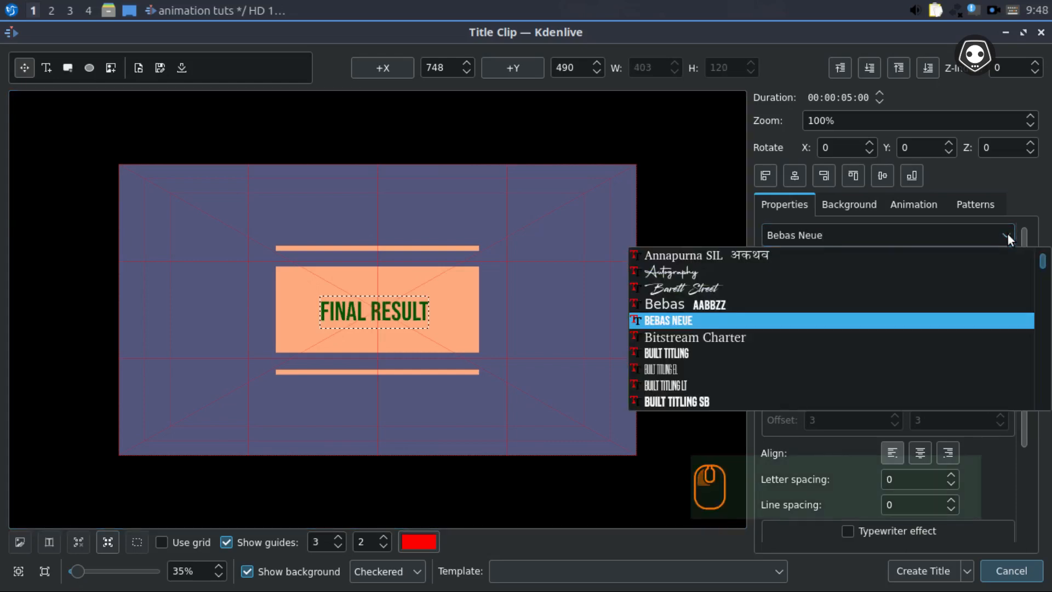
left_click(709, 402)
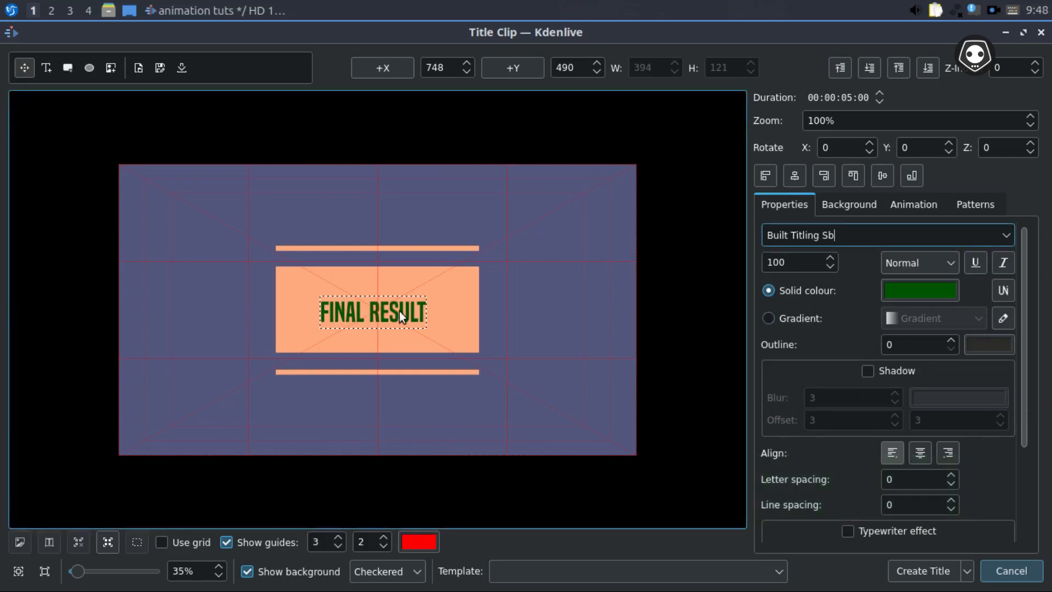
Step: Try the Designer font on the "final result" text
triple_click(837, 233)
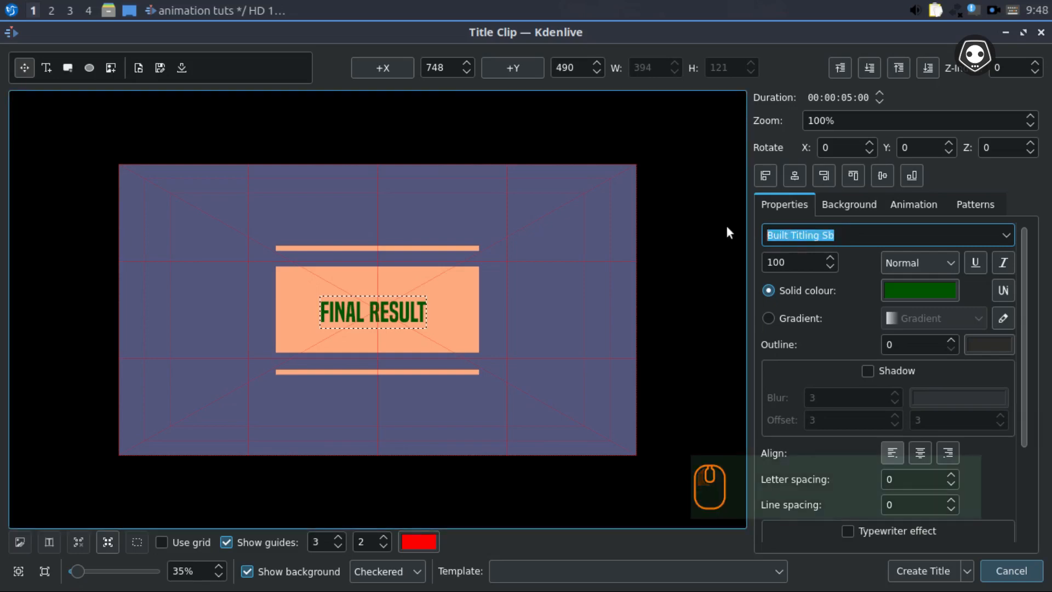
type("designer")
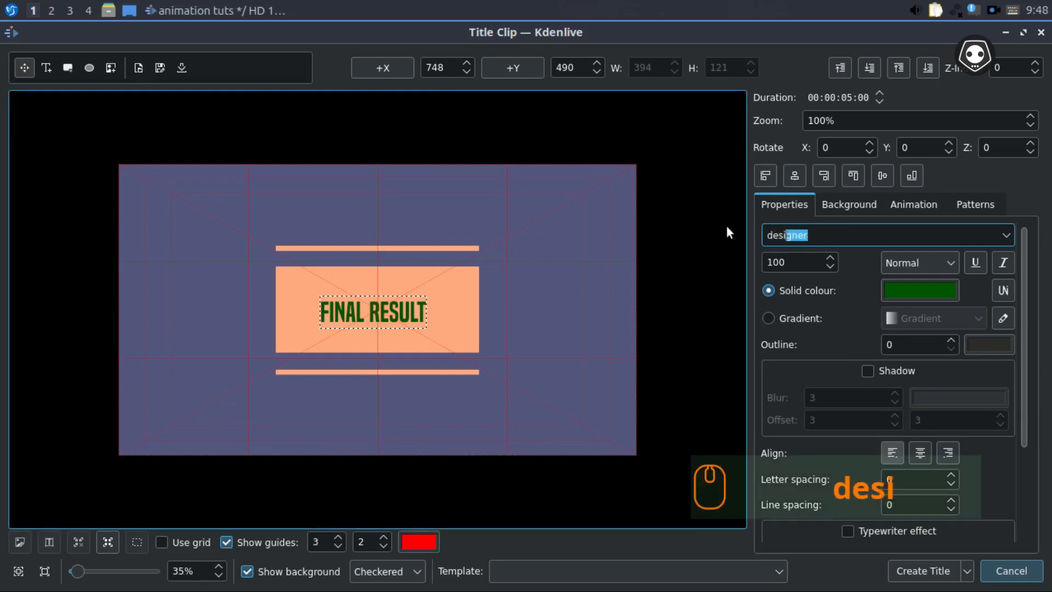
key("Right")
key("Return")
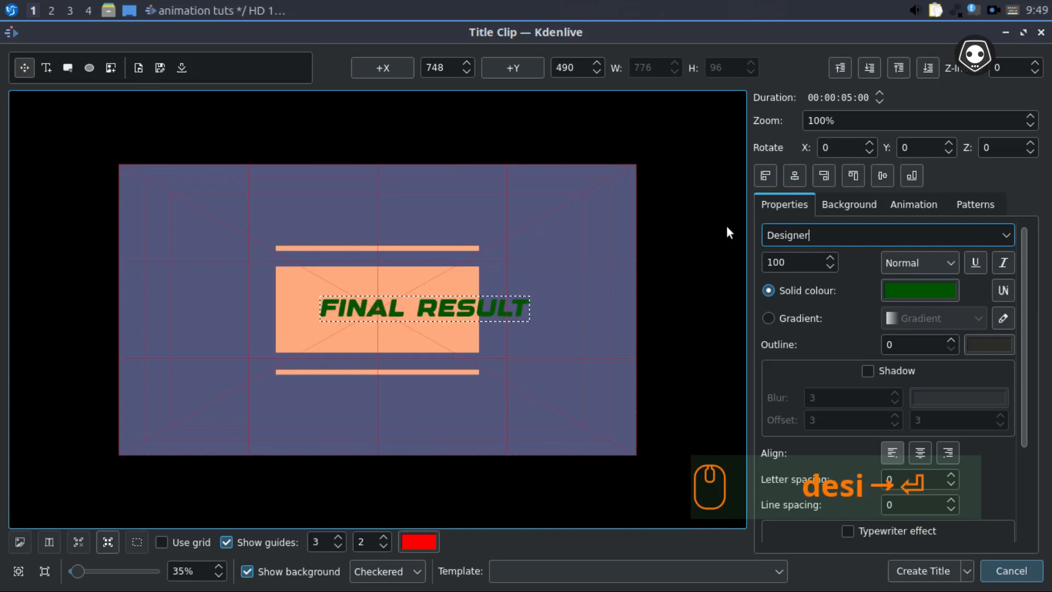
Step: Try the Built Titling font on the "final result" text and settle on Built Titling Sb
left_click_drag(830, 235, 736, 219)
type("built Titling")
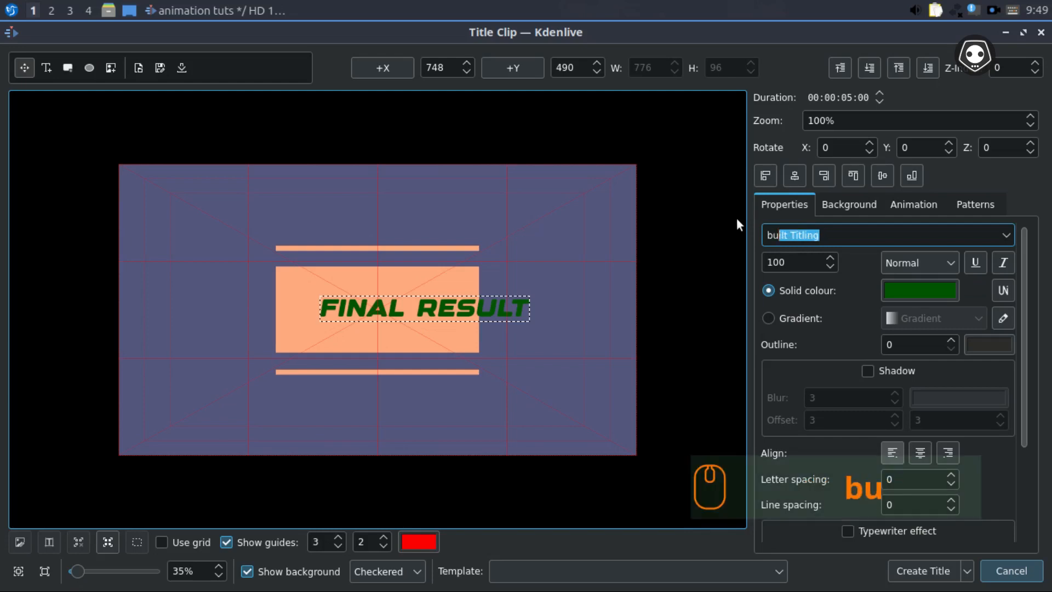
key("Right")
key("Return")
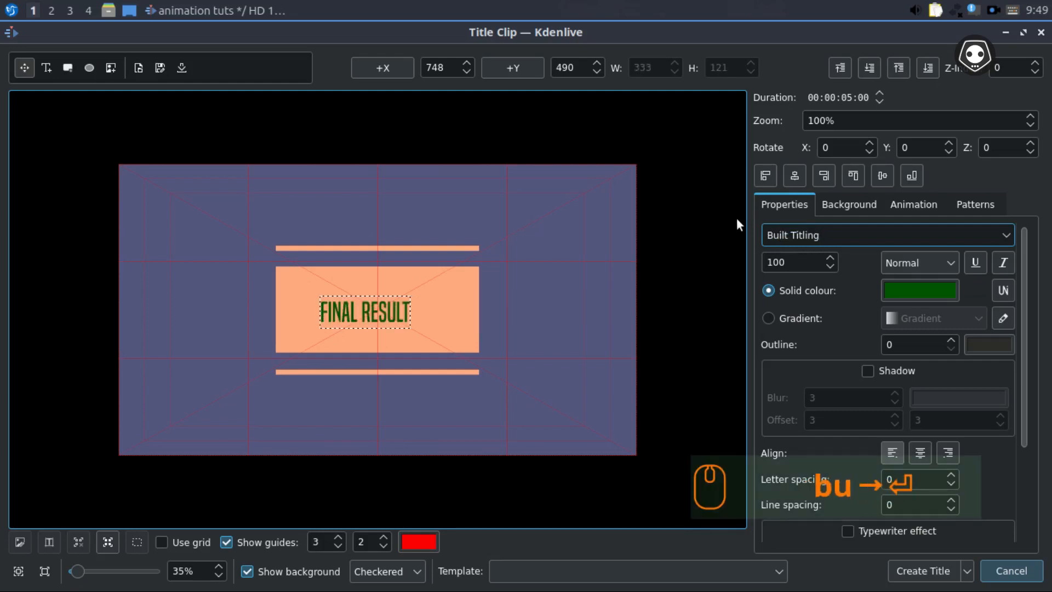
left_click(1009, 234)
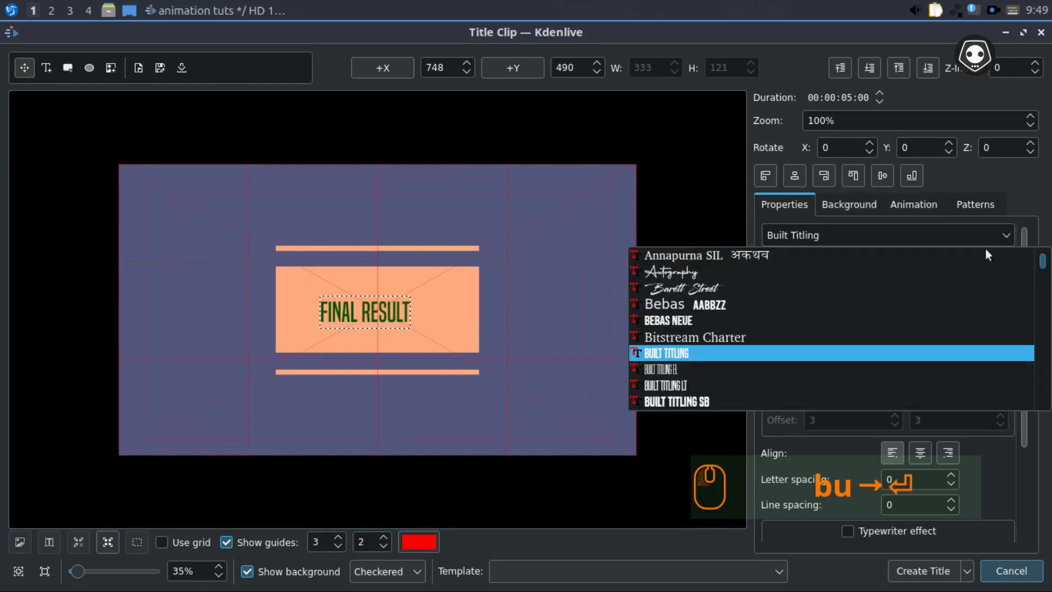
left_click(696, 404)
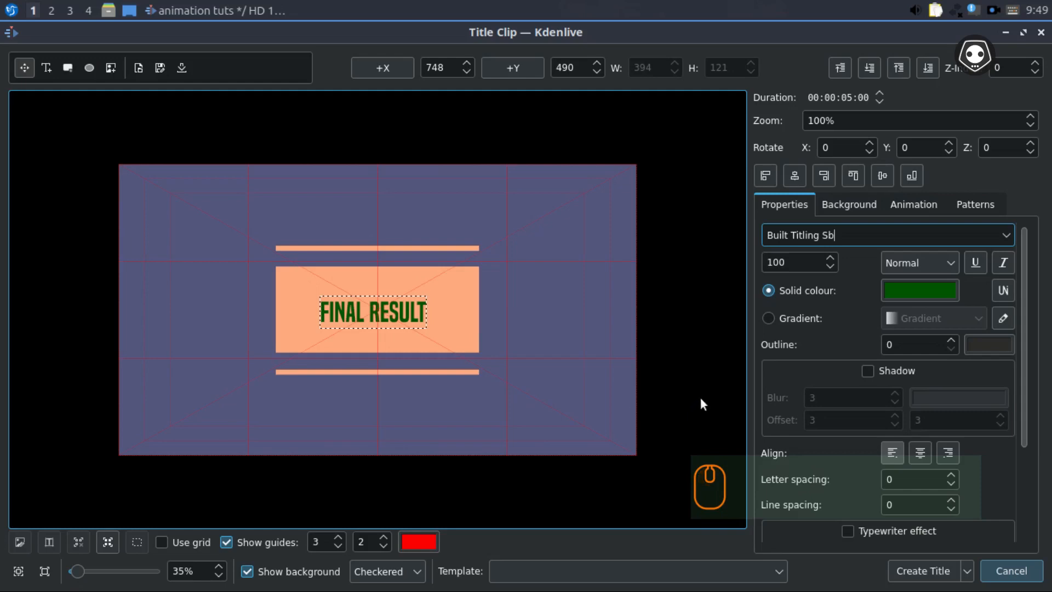
Step: Set the solid colour of the "final result" text to dark olive #555500
left_click(922, 290)
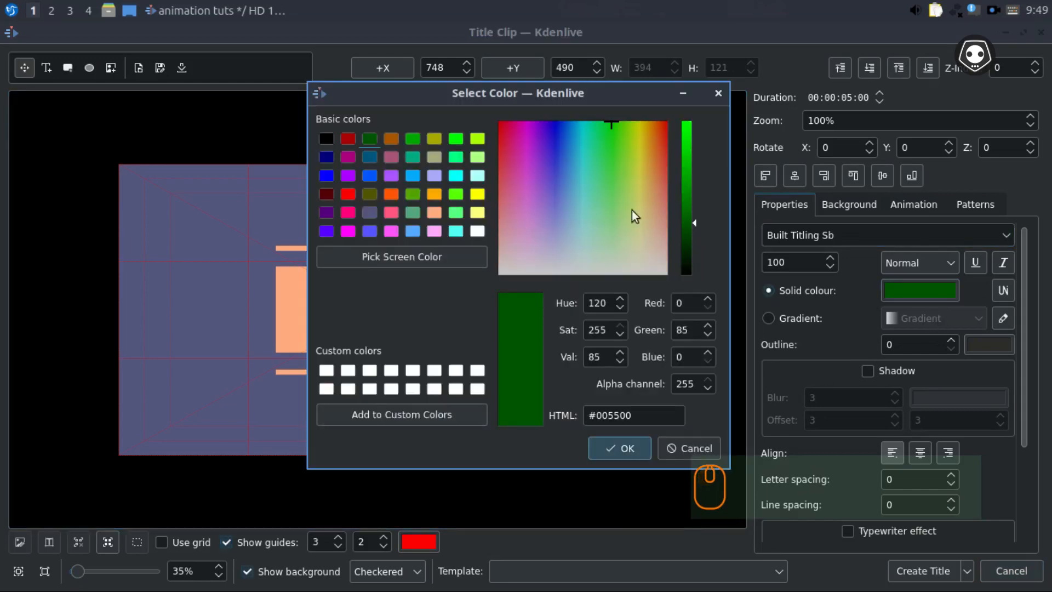
left_click(369, 193)
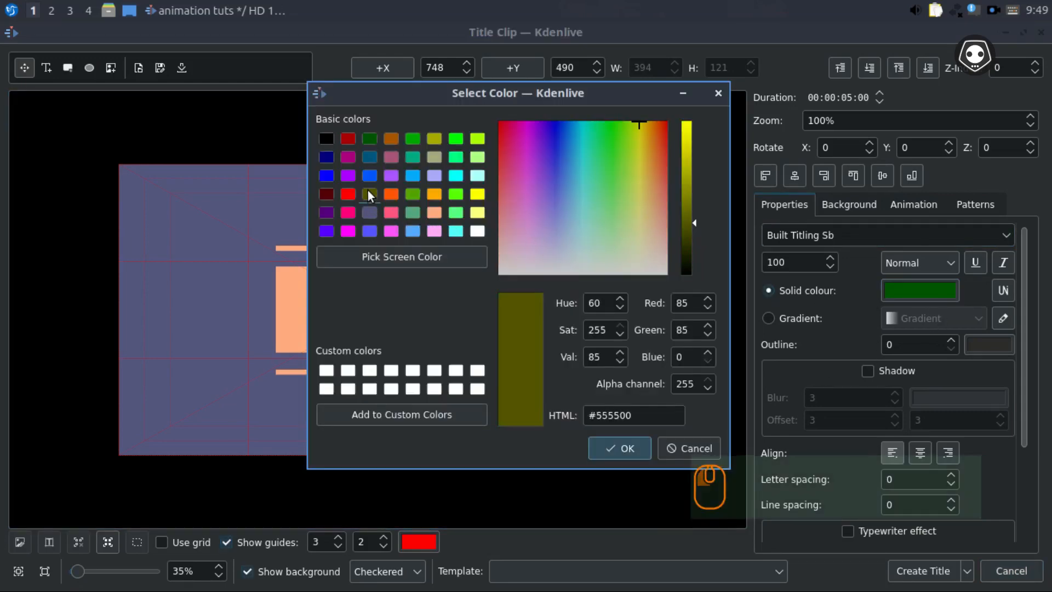
left_click(625, 451)
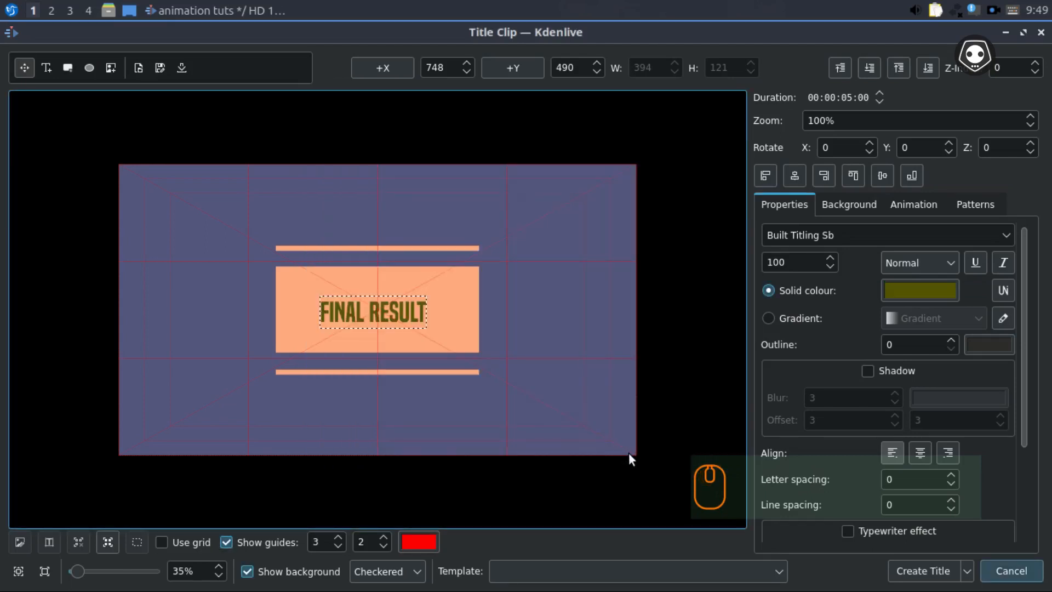
Step: Centre the "final result" text horizontally and vertically in the frame and create the title clip
left_click(804, 183)
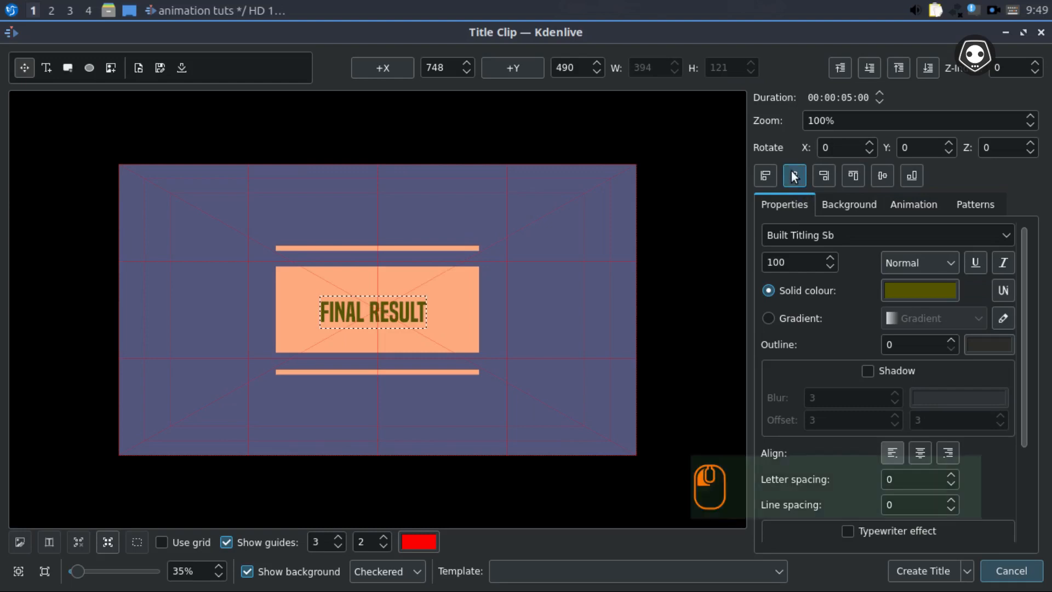
left_click(882, 176)
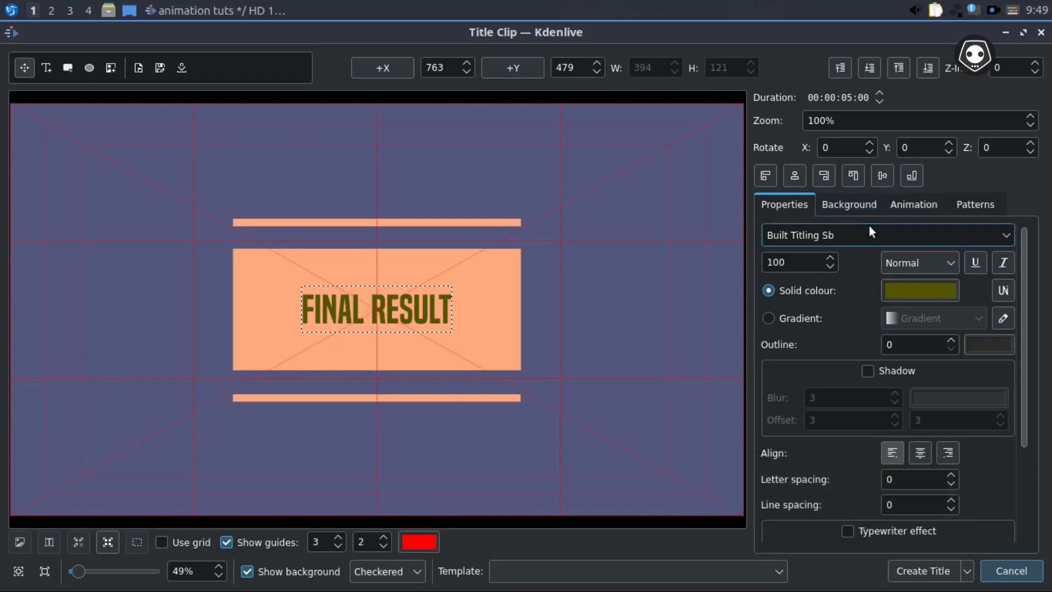
left_click(924, 572)
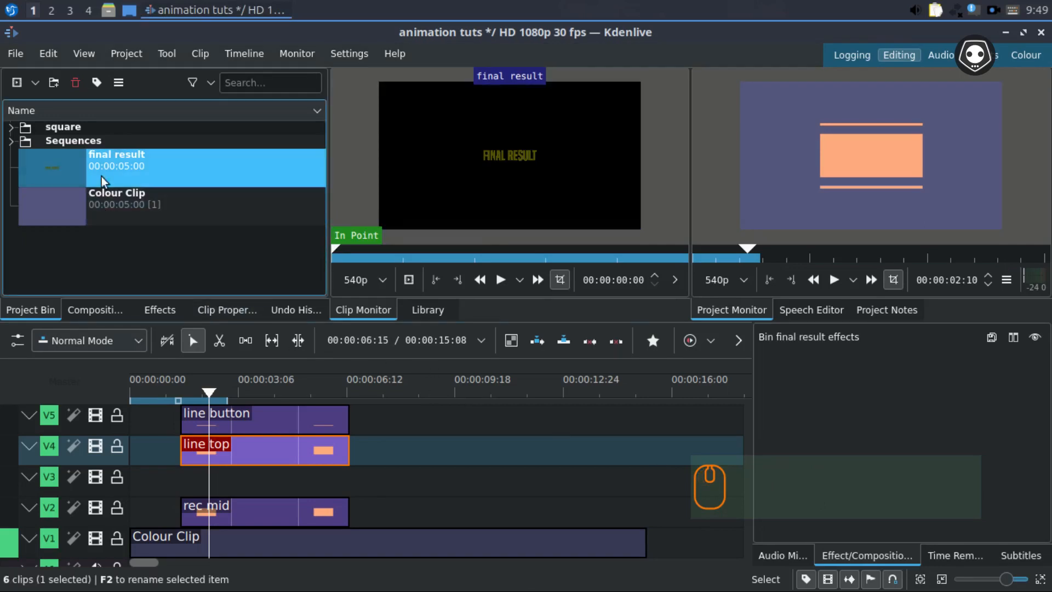
Step: Place the "final result" clip on track V3 at 00:00:01:15, aligned with the other title clips, and save the project
left_click_drag(102, 180, 186, 482)
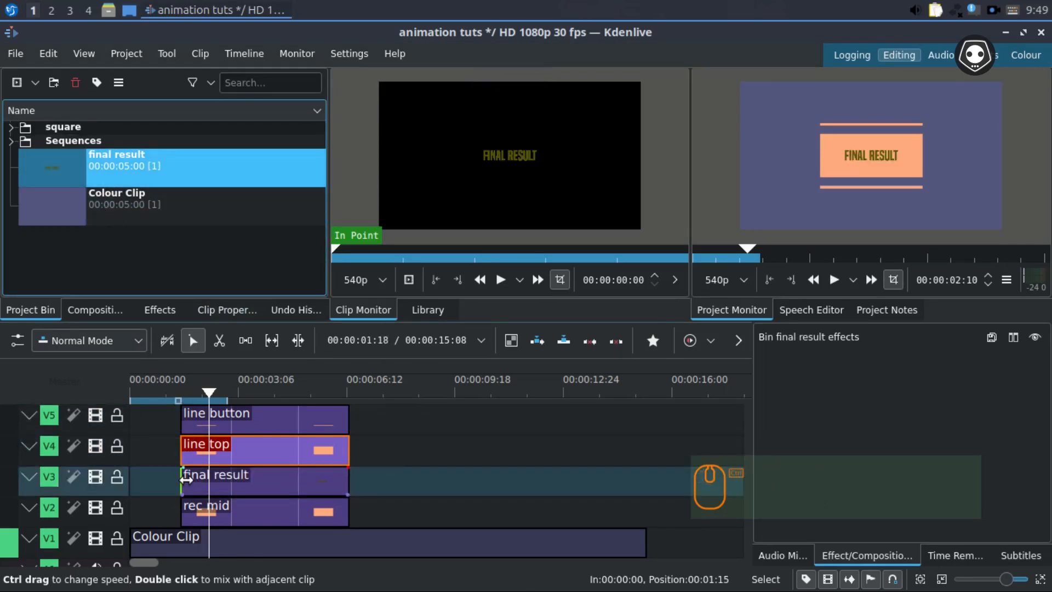
key("ctrl+s")
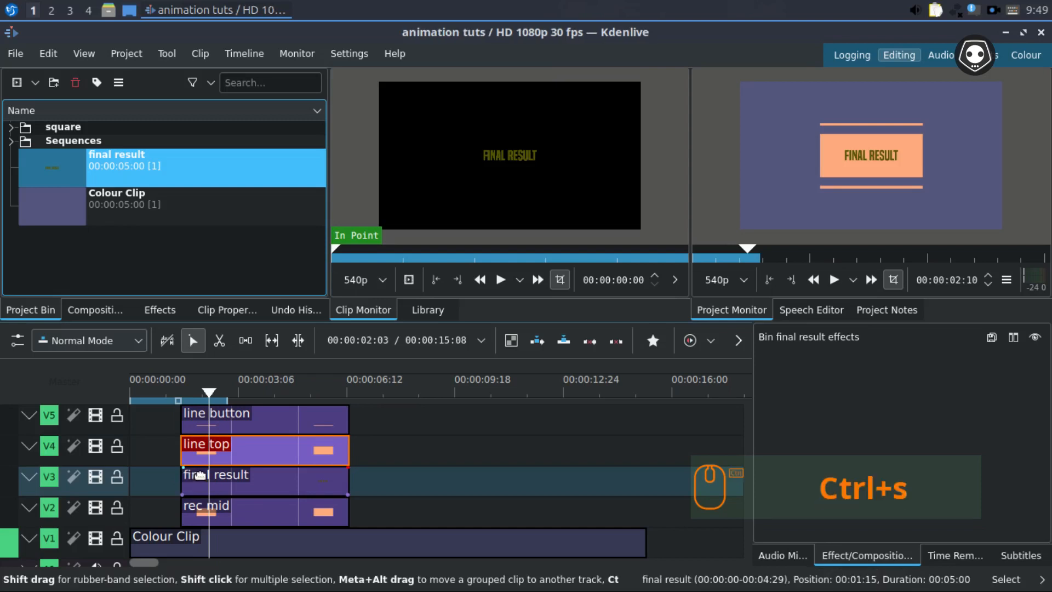
key("ctrl+s")
Step: Reopen the "final result" title clip to review its text, and close it by updating the title without edits
right_click(201, 474)
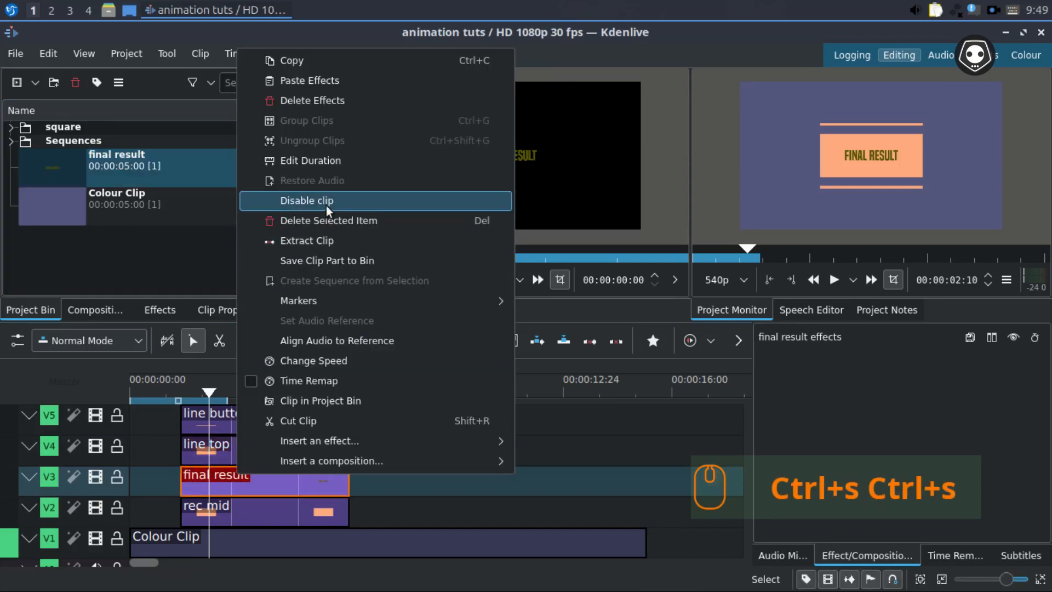
left_click(156, 273)
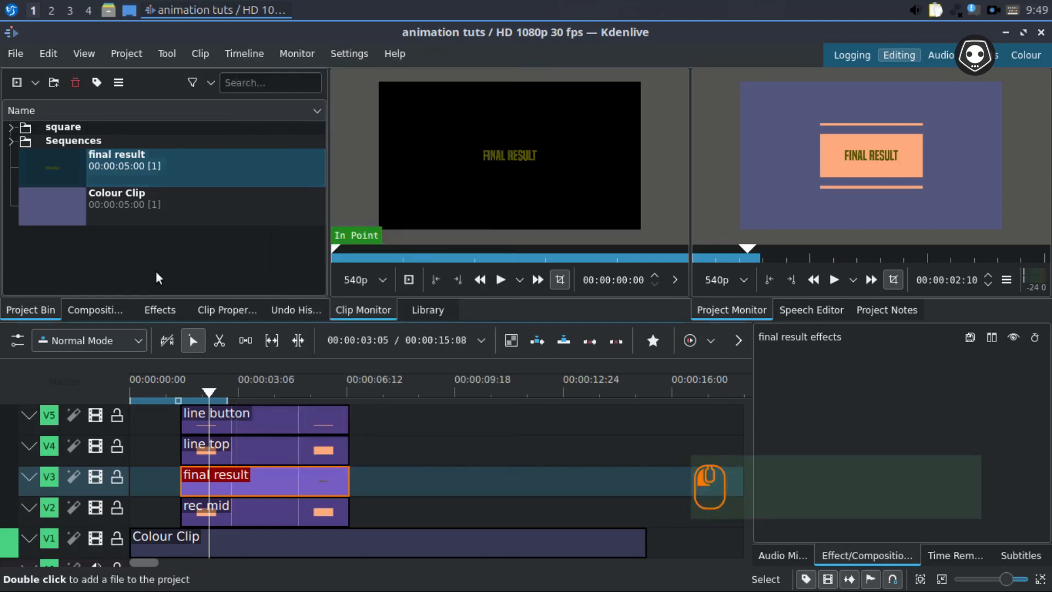
right_click(113, 164)
left_click(209, 315)
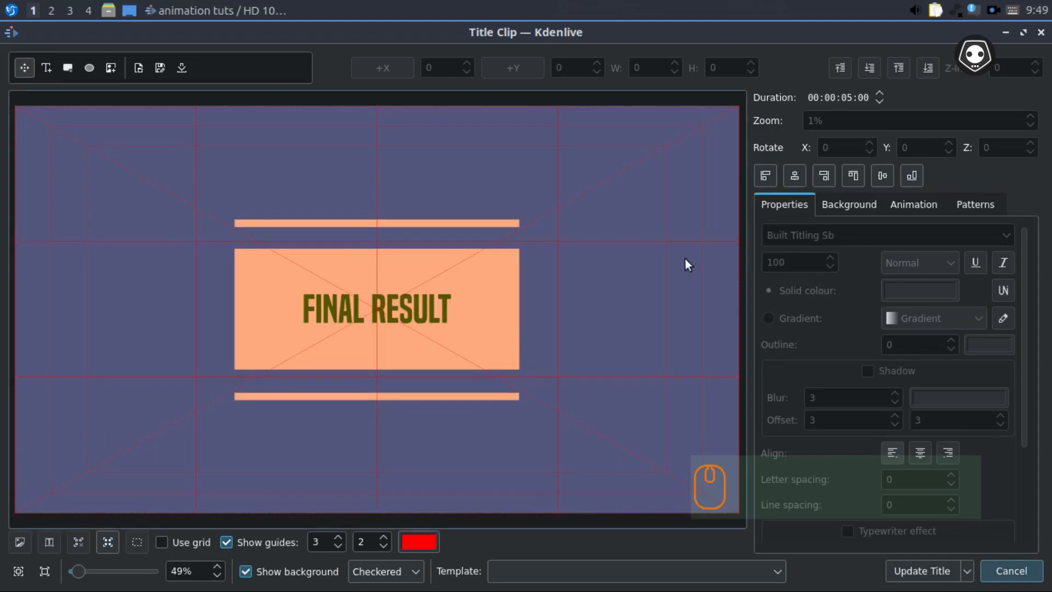
left_click(932, 571)
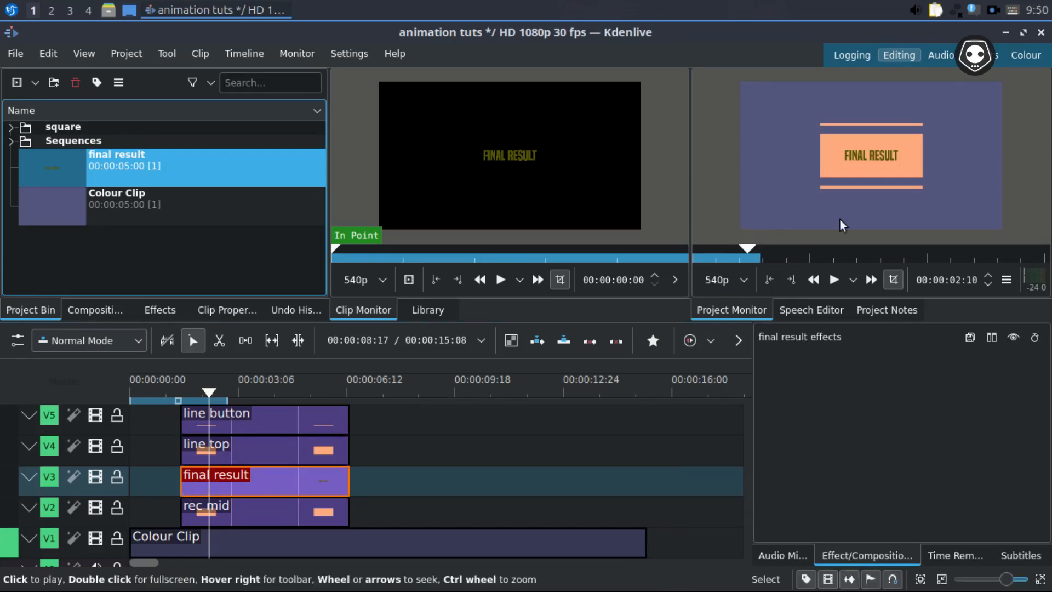
Step: Add a composition to the "final result" clip on V3 and change its type from Wipe to Alpha OUT
scroll(870, 166, "down", 1)
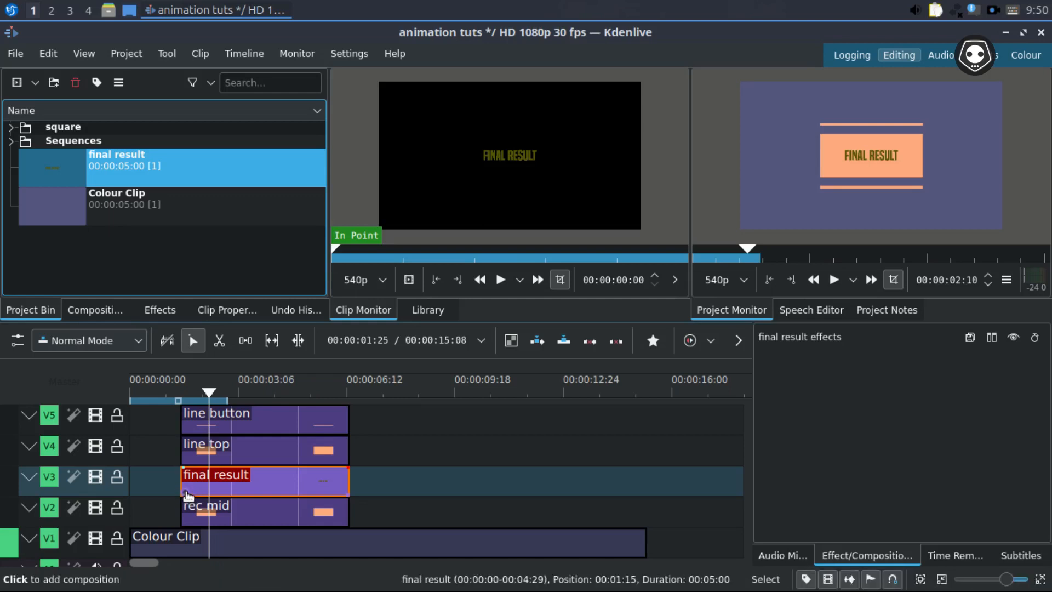
left_click(188, 496)
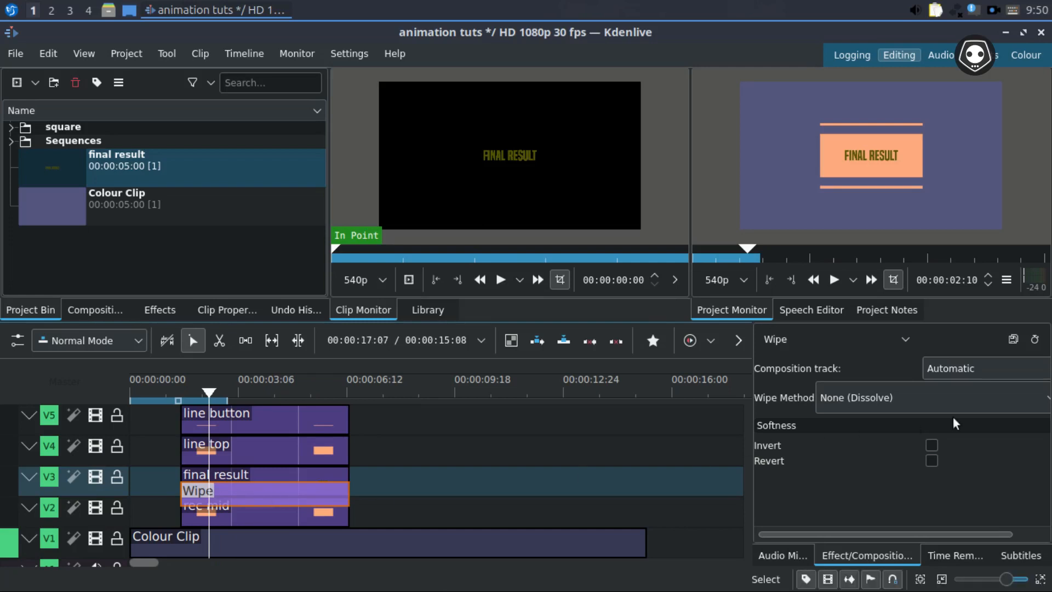
left_click(908, 337)
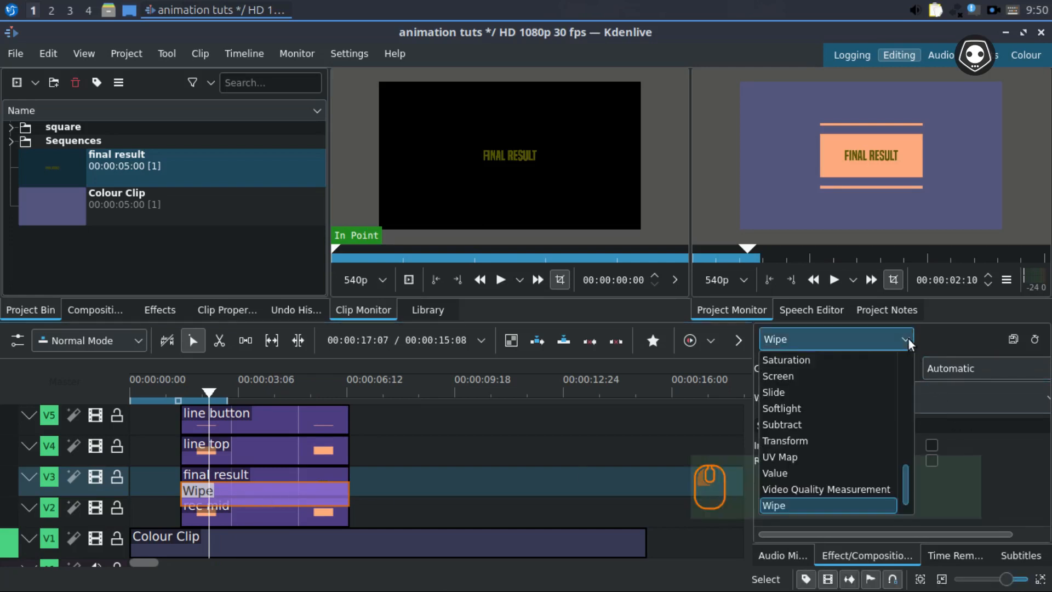
scroll(821, 396, "up", 12)
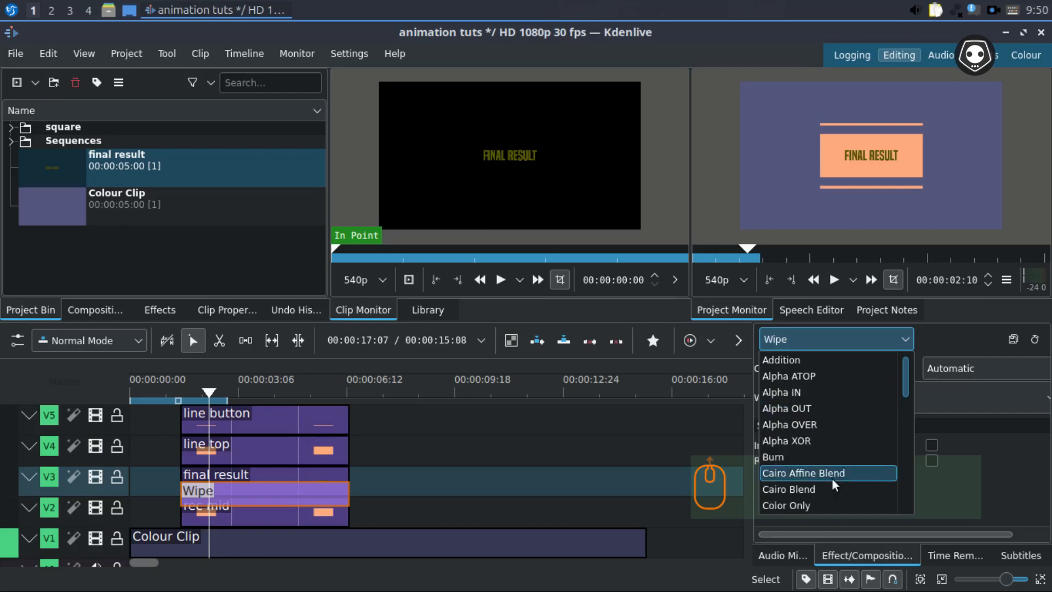
left_click(809, 406)
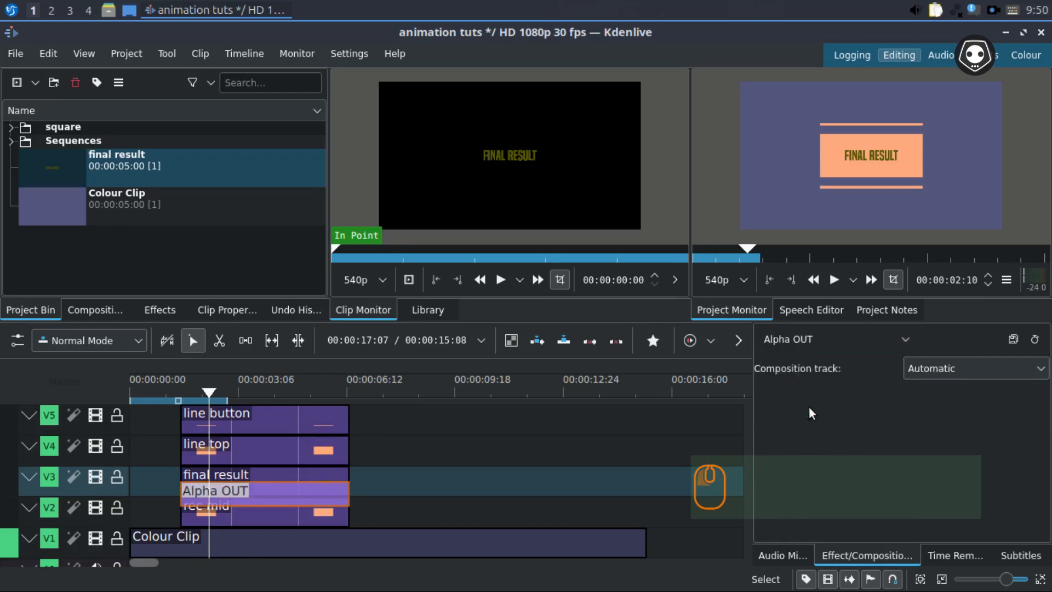
Step: Examine the Alpha OUT effect on the "final result" lettering up close in the project monitor
left_click(902, 341)
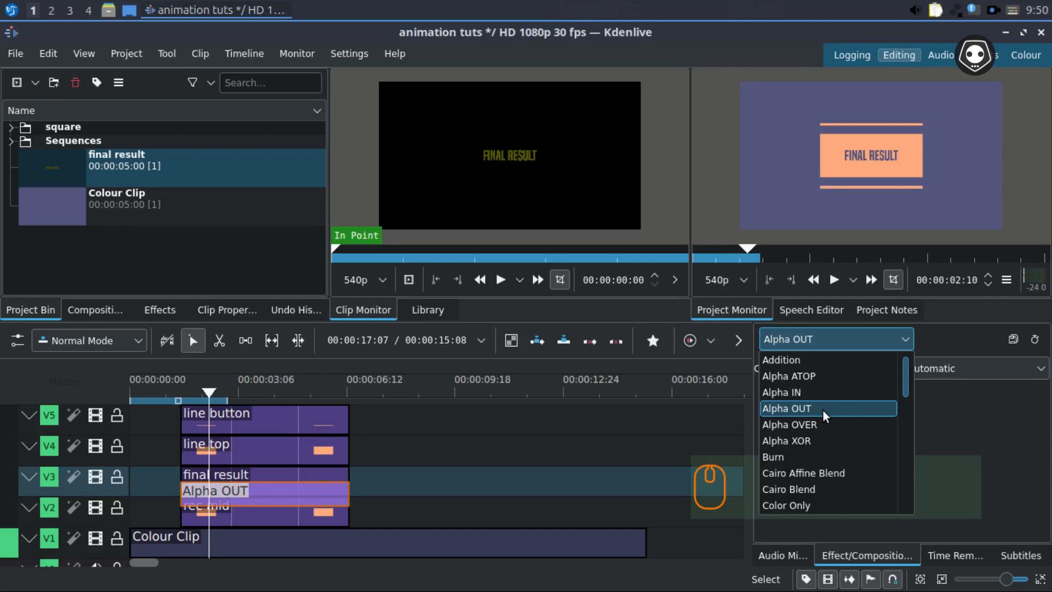
left_click(915, 194)
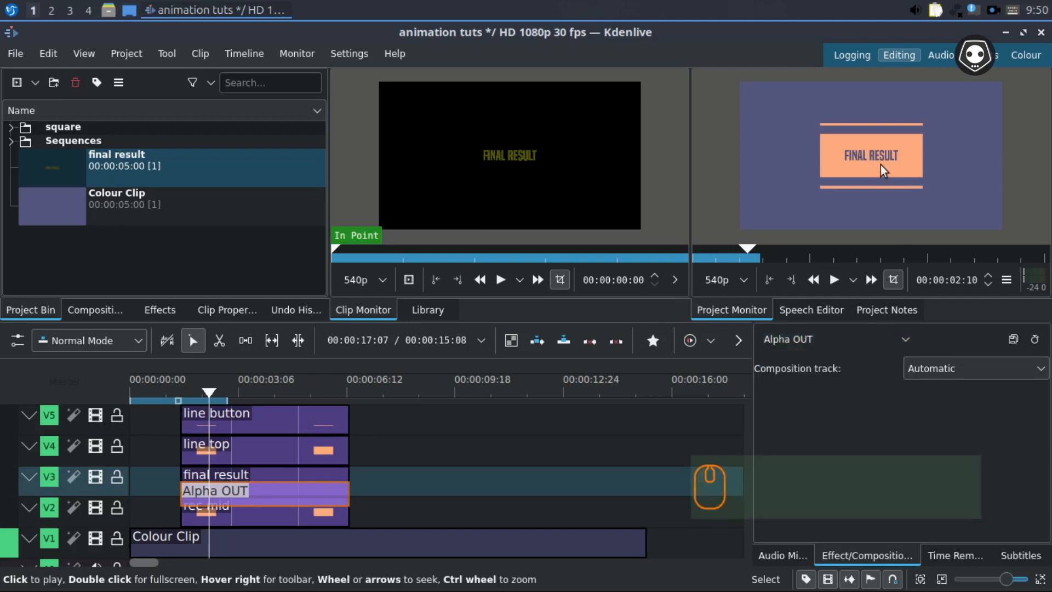
scroll(880, 166, "up", 5)
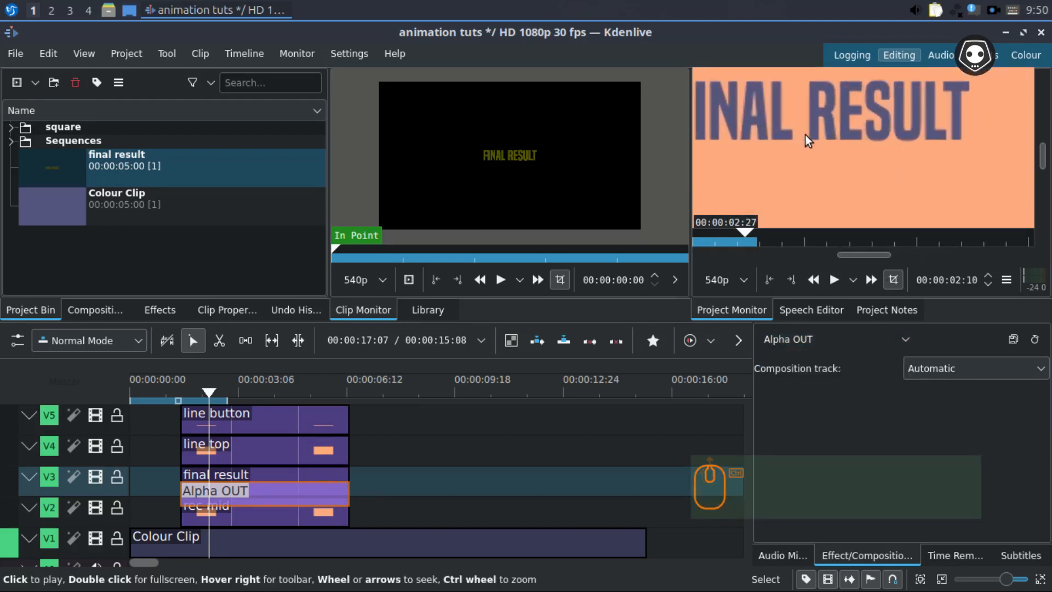
mouse_move(860, 255)
left_mouse_down()
mouse_move(833, 256)
mouse_move(846, 256)
left_mouse_up()
left_click_drag(1044, 160, 1044, 154)
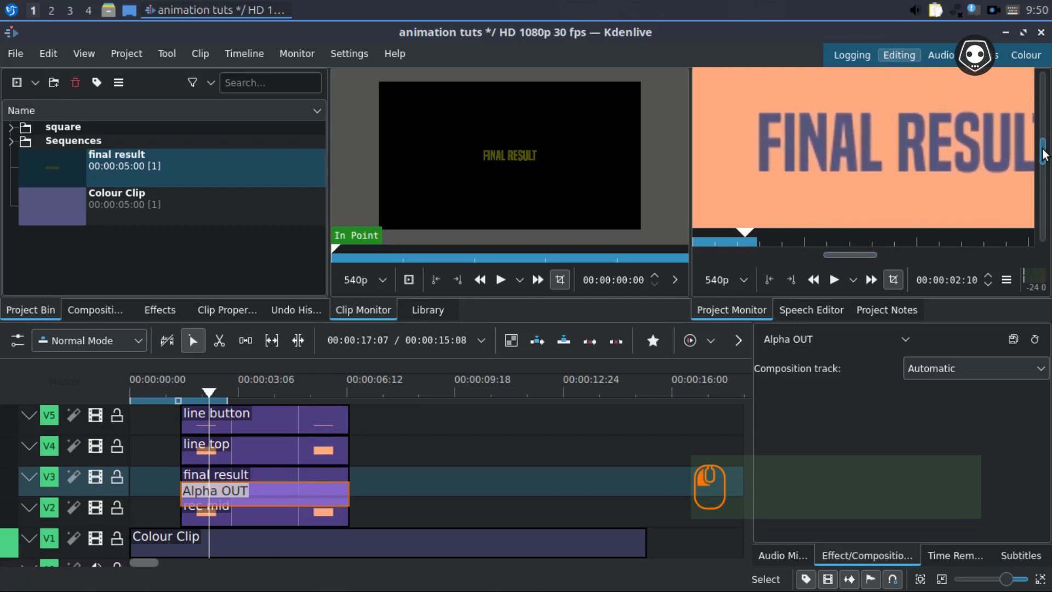
Step: Try the Alpha IN composition on the "final result" clip and switch back to Alpha OUT
left_click(874, 340)
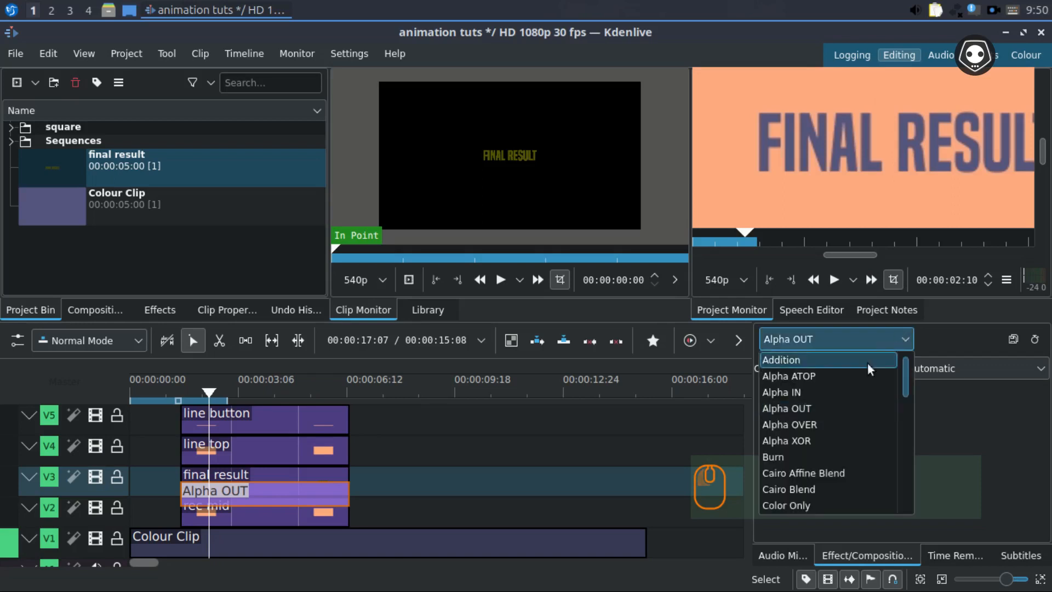
left_click(807, 390)
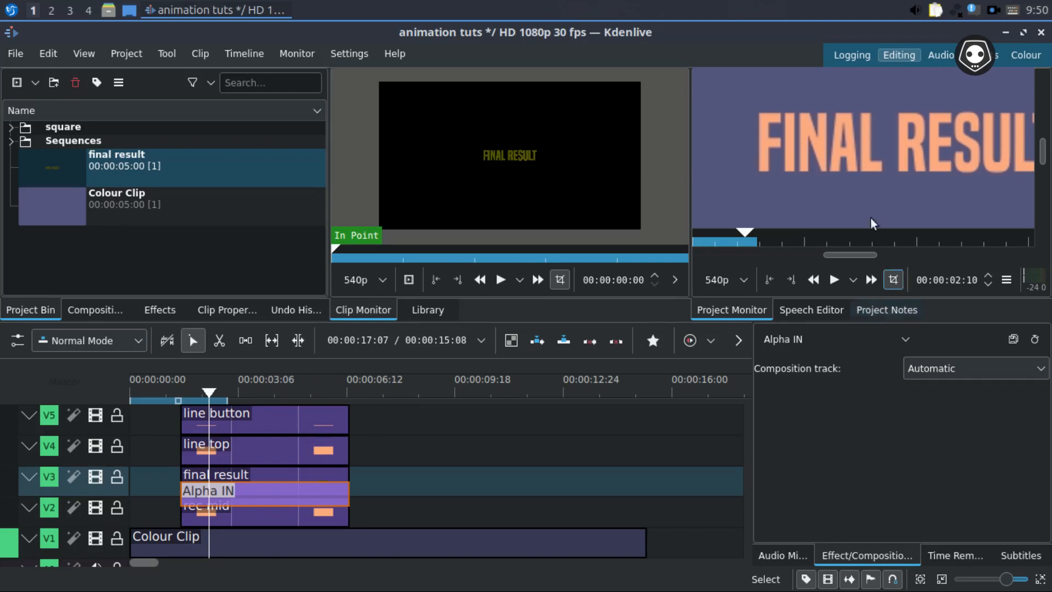
left_click(909, 332)
left_click(830, 405)
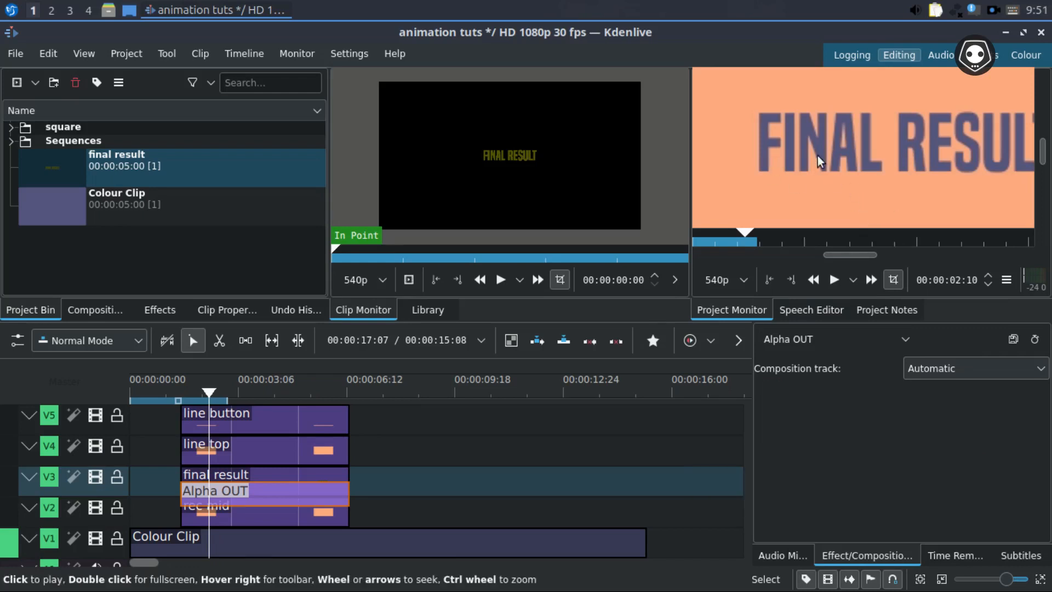
Step: Save the project with the Alpha OUT composition in place
scroll(812, 151, "down", 5, "ctrl")
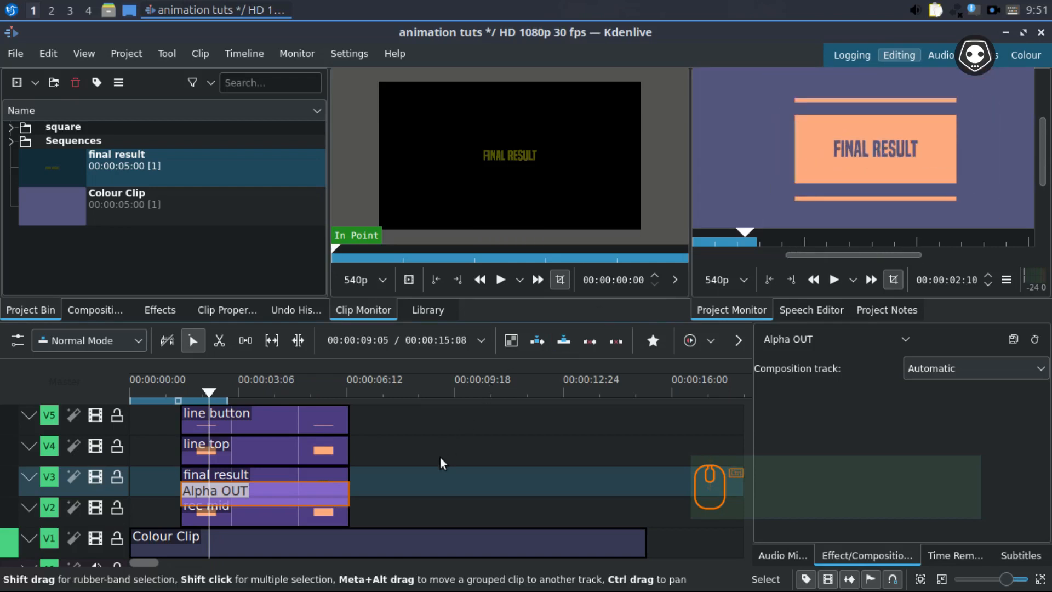
key("ctrl+s")
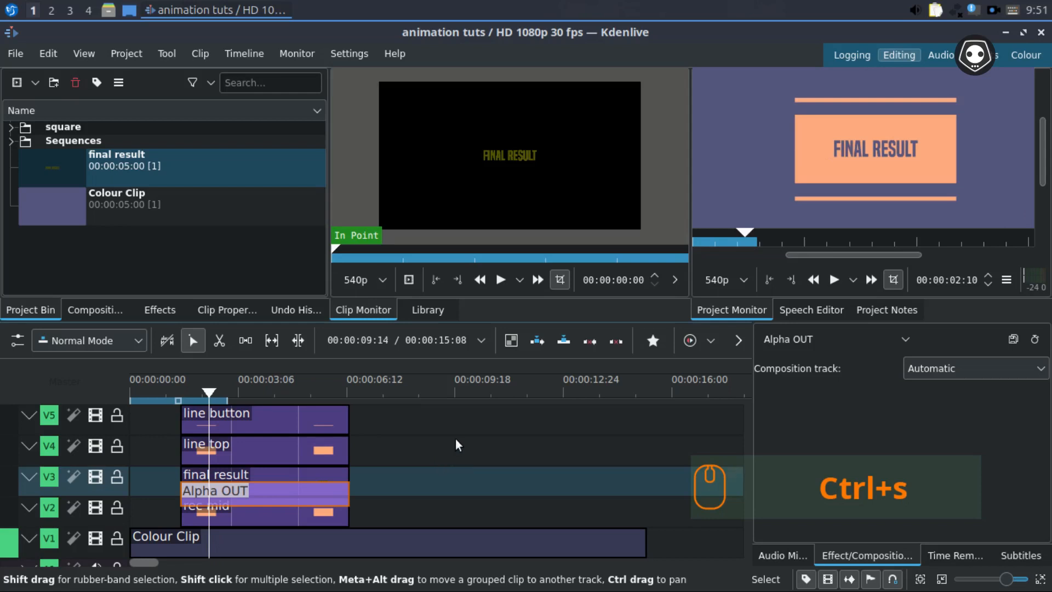
scroll(785, 176, "down", 1)
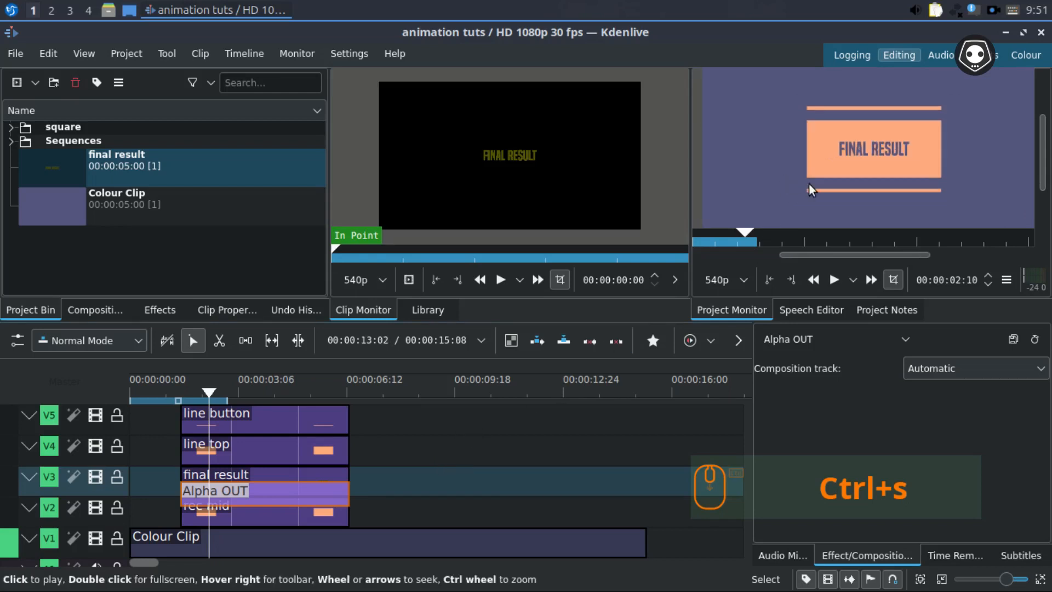
scroll(806, 182, "down", 1)
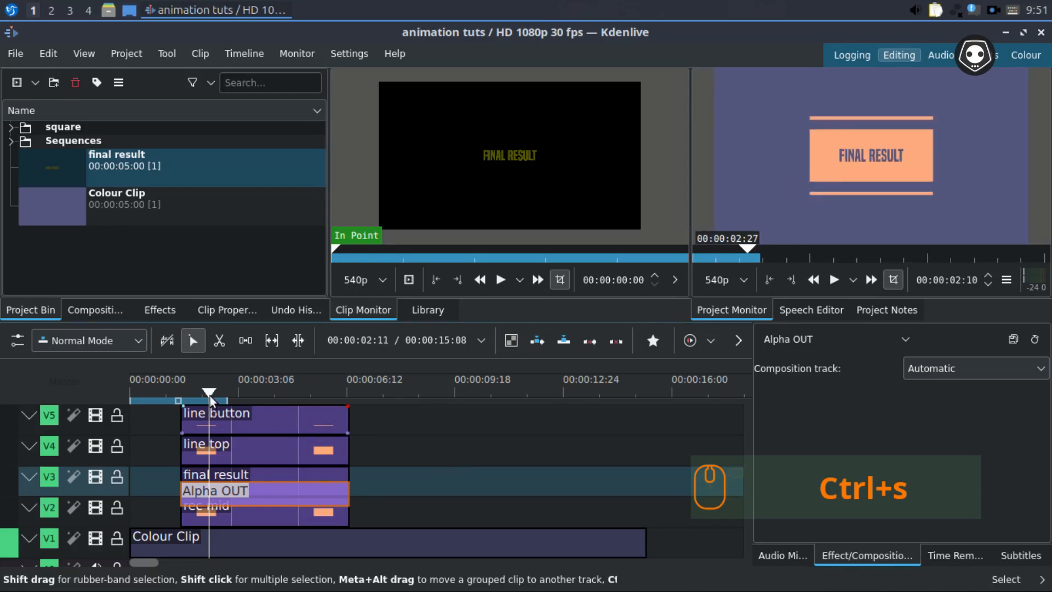
key("ctrl+s")
Step: Place the playhead at 00:00:01:15, the start of the title clips, and collapse track V2
left_click_drag(210, 395, 181, 396)
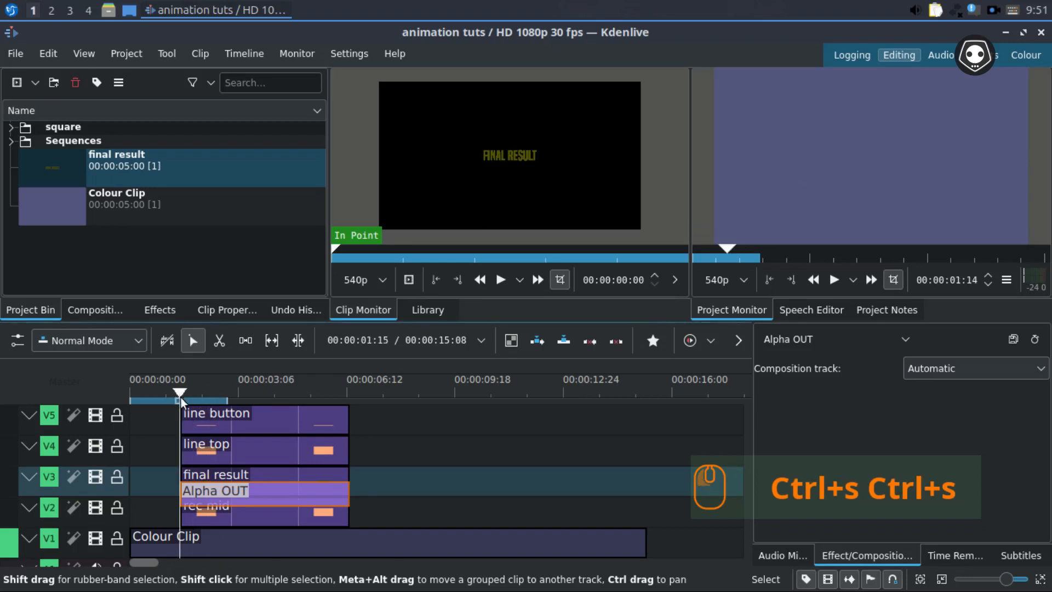
key("Right")
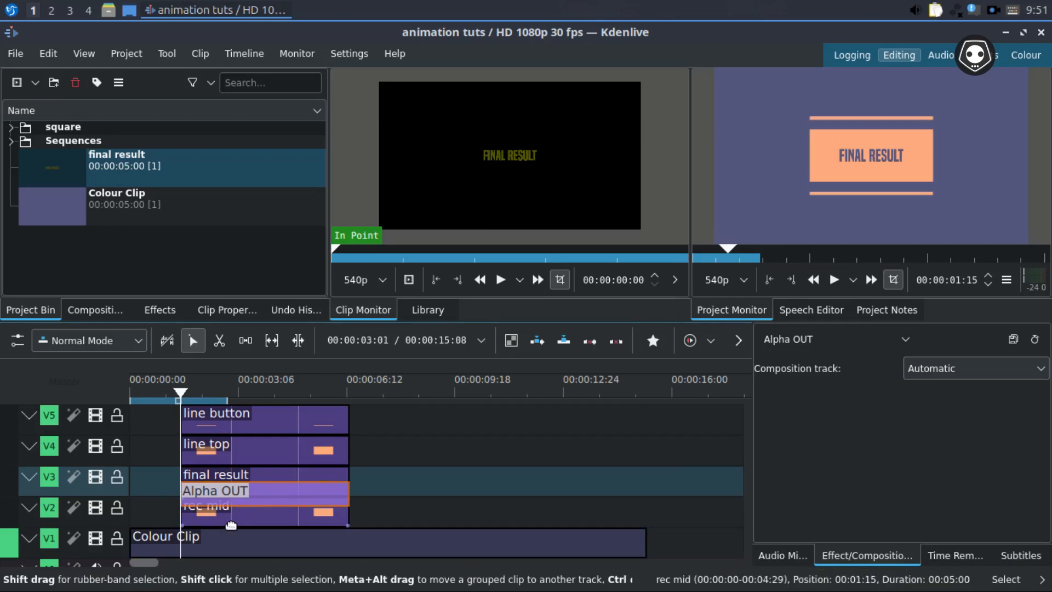
left_click(29, 507)
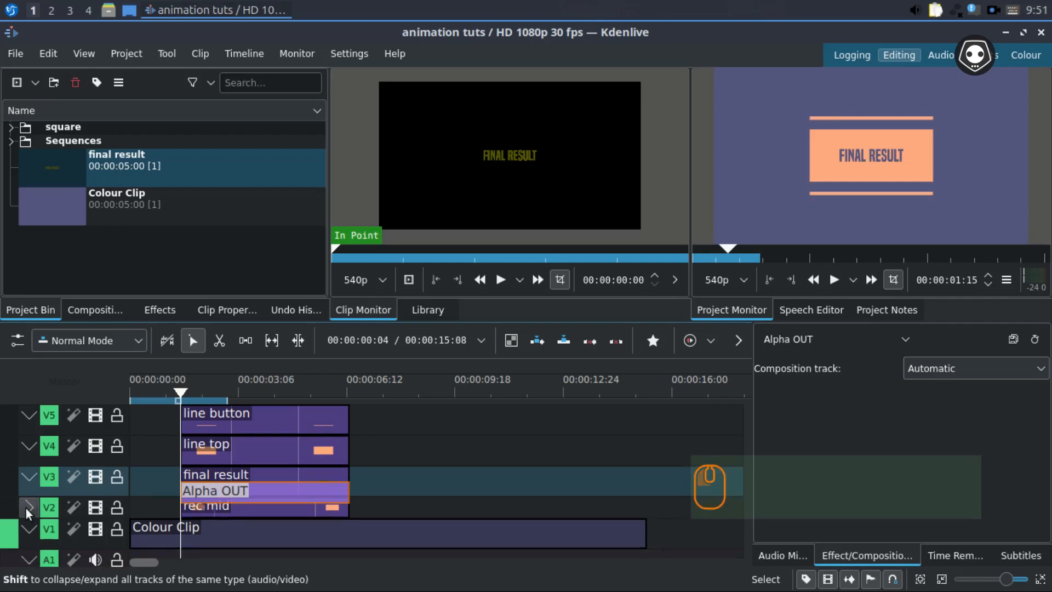
Step: Expand track V2, select its "rec mid" clip and bring up the list of effects
left_click(28, 507)
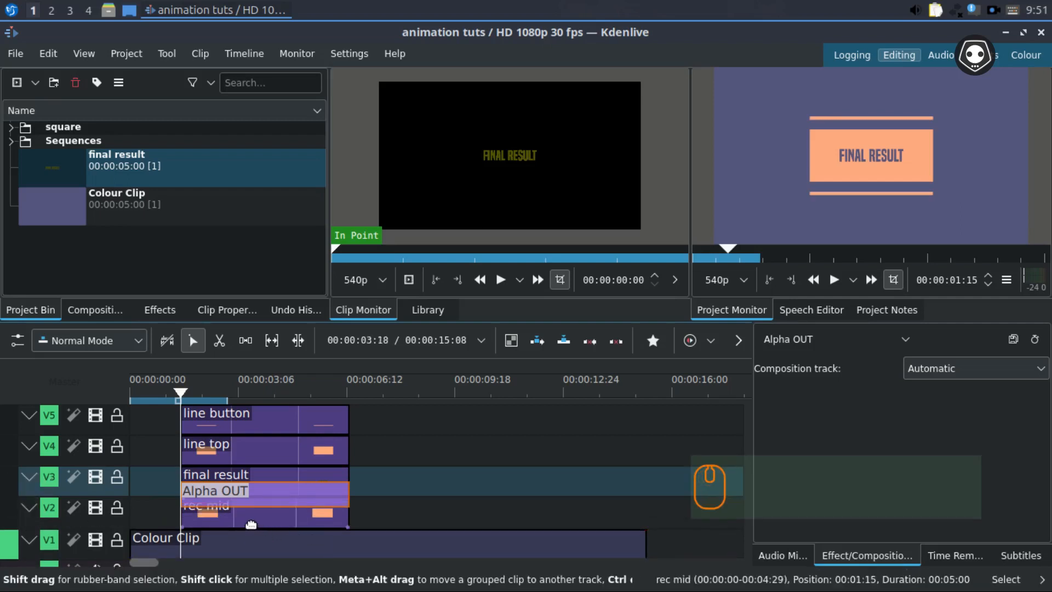
left_click(251, 524)
left_click(251, 524)
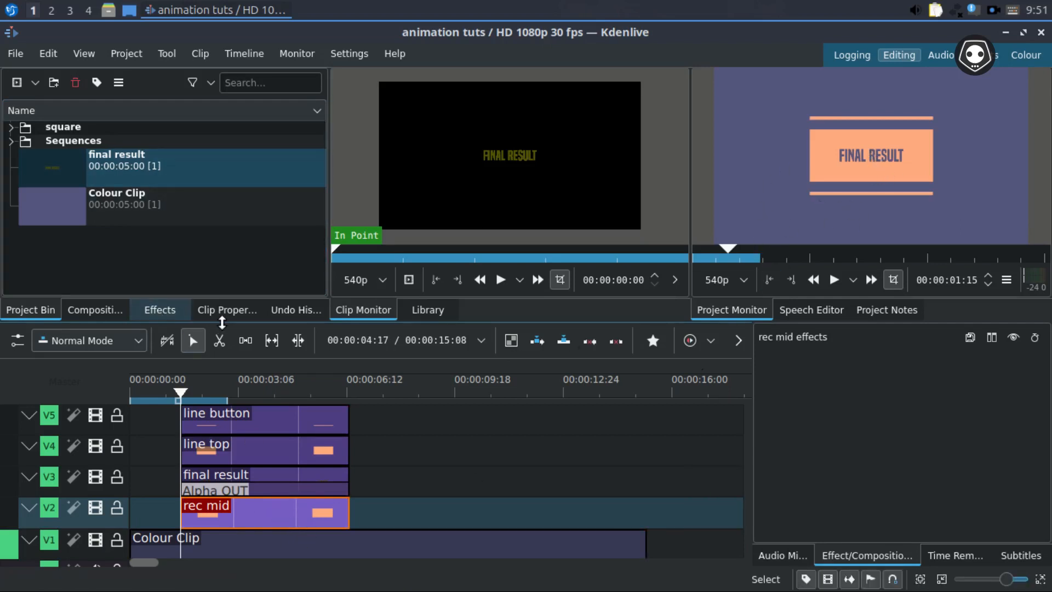
left_click(160, 310)
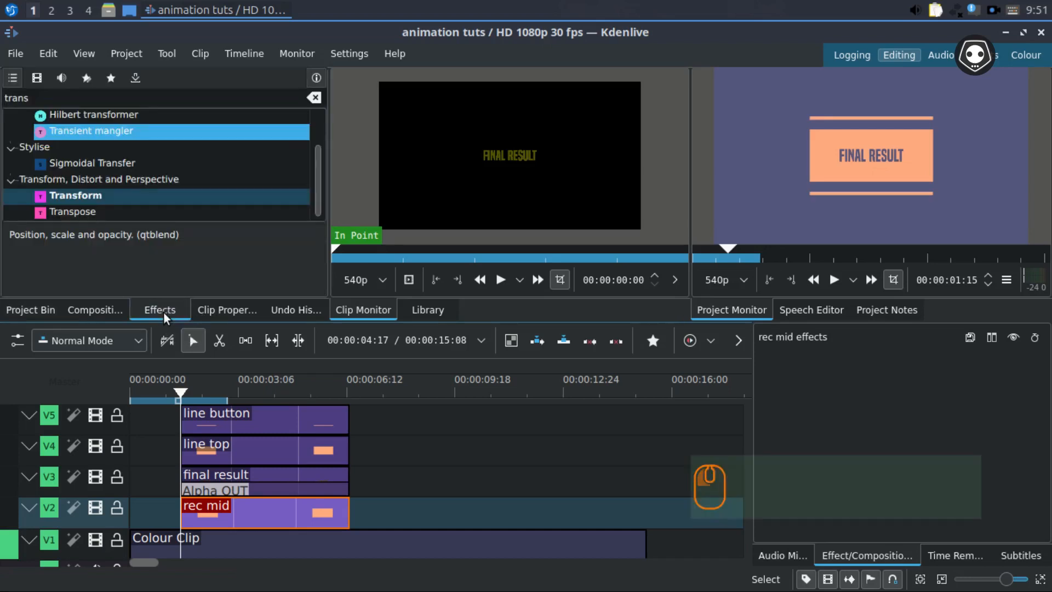
left_click(54, 98)
key("BackSpace")
key("BackSpace")
key("BackSpace")
key("BackSpace")
key("BackSpace")
key("BackSpace")
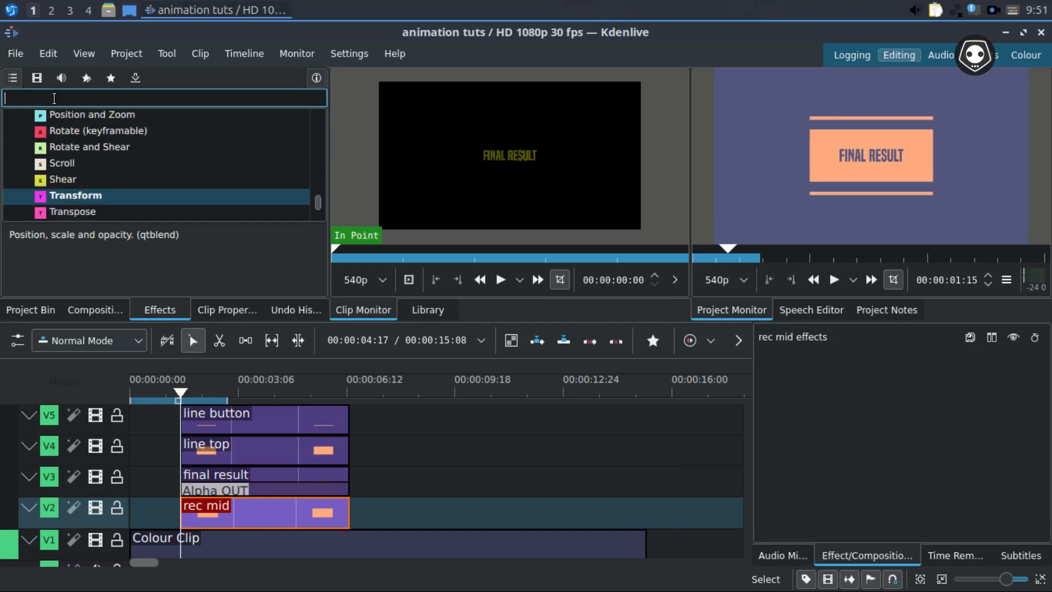
type("trans")
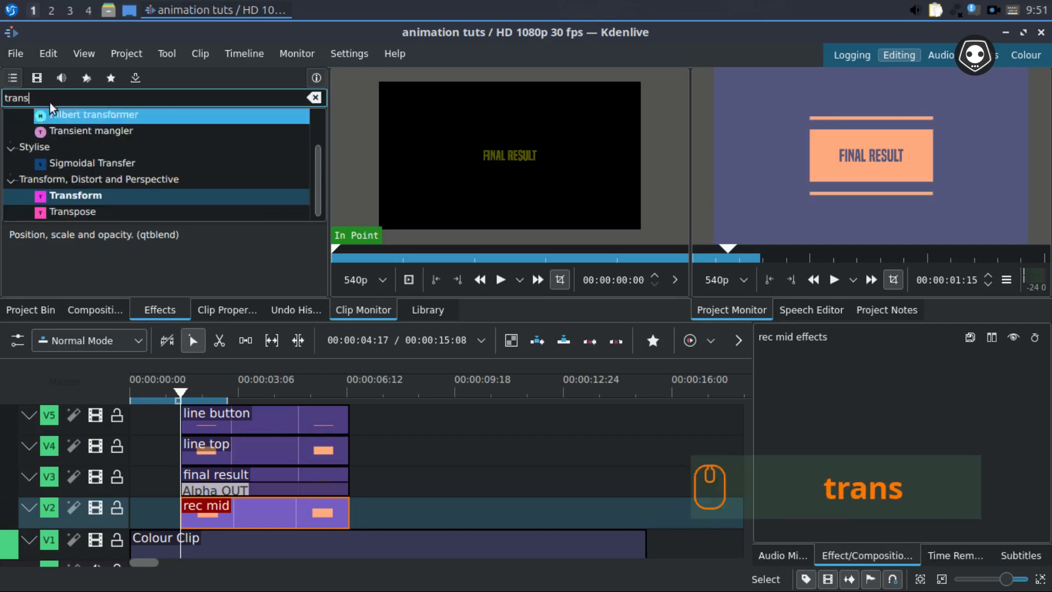
left_click(14, 81)
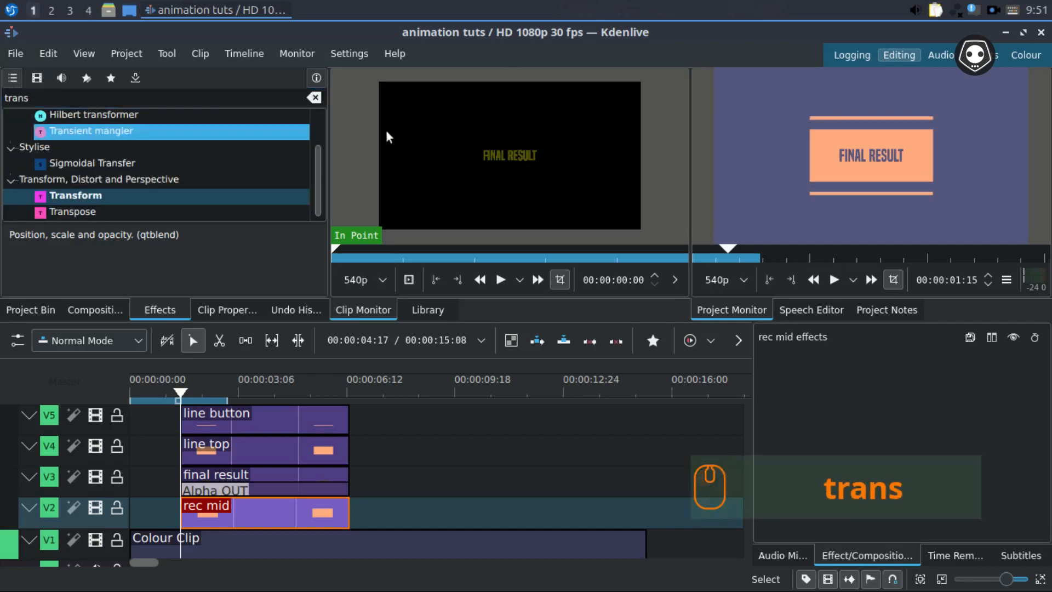
Step: Filter the effects by "transf" and apply the Transform effect to the "rec mid" clip on track V2
left_click(314, 97)
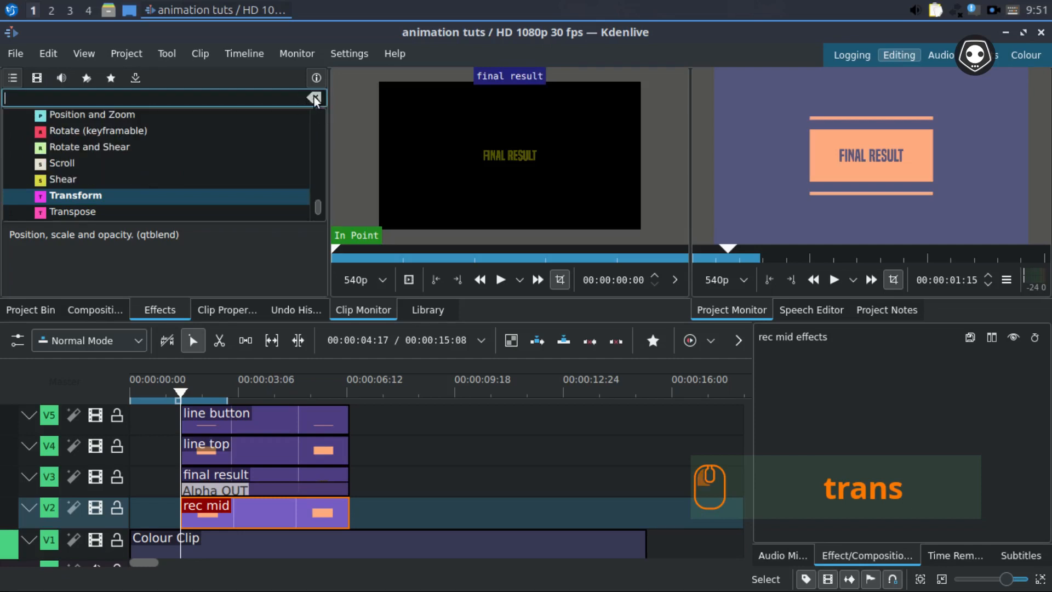
left_click(12, 77)
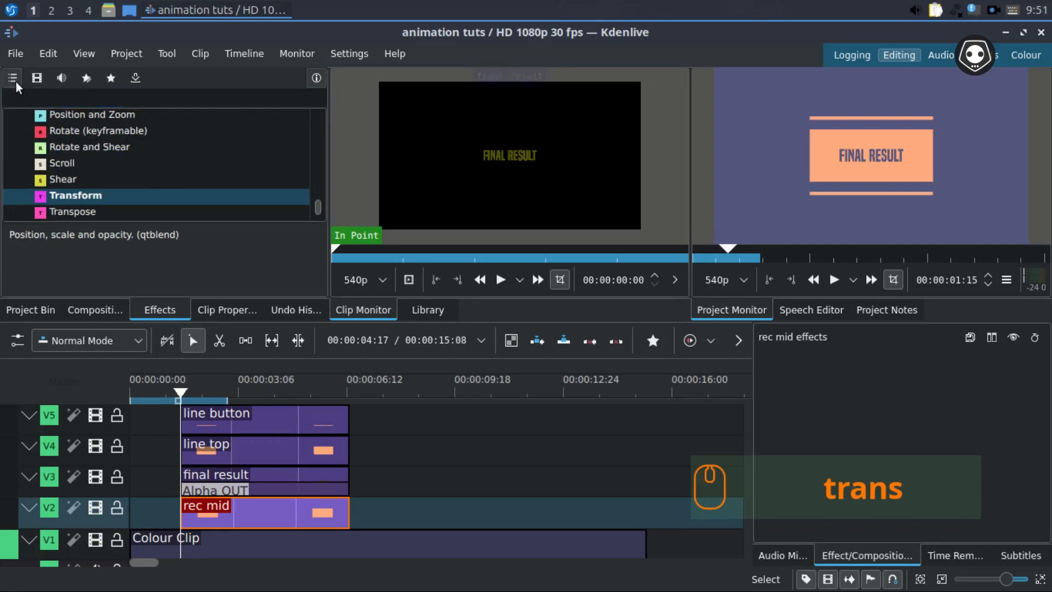
left_click(31, 98)
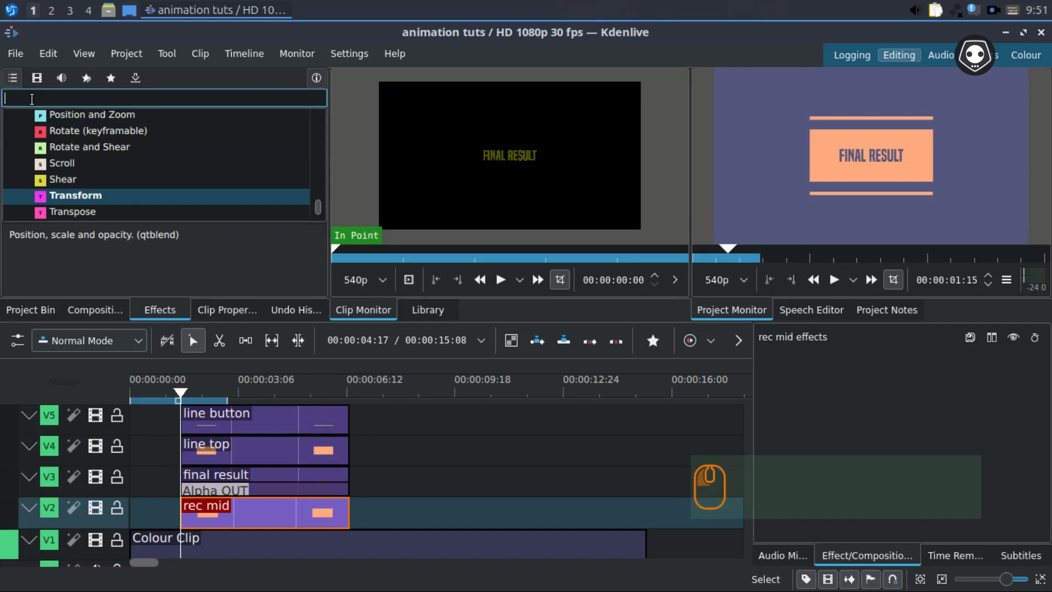
type("transl")
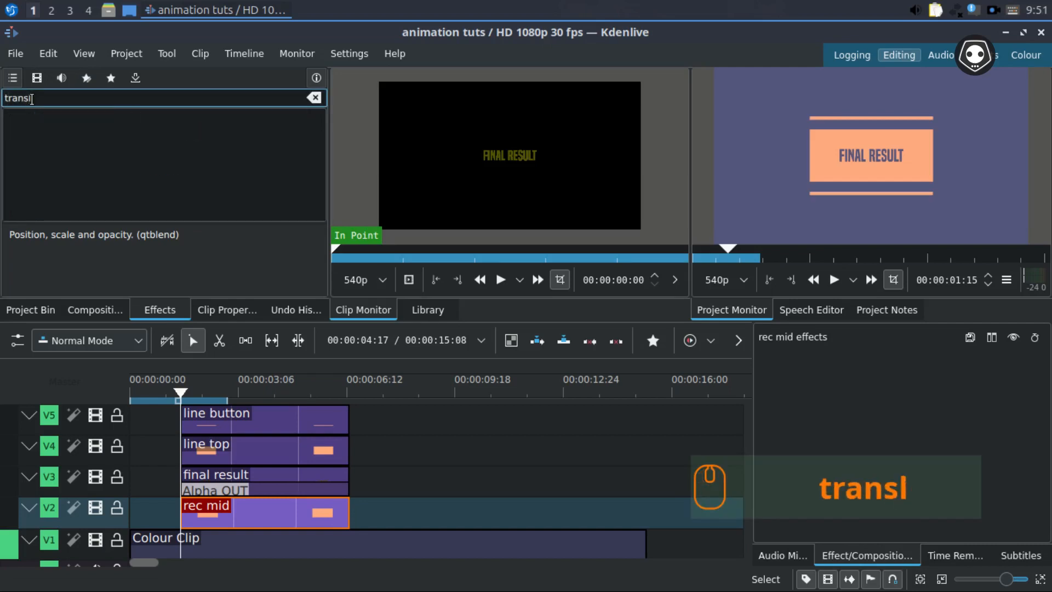
key("BackSpace")
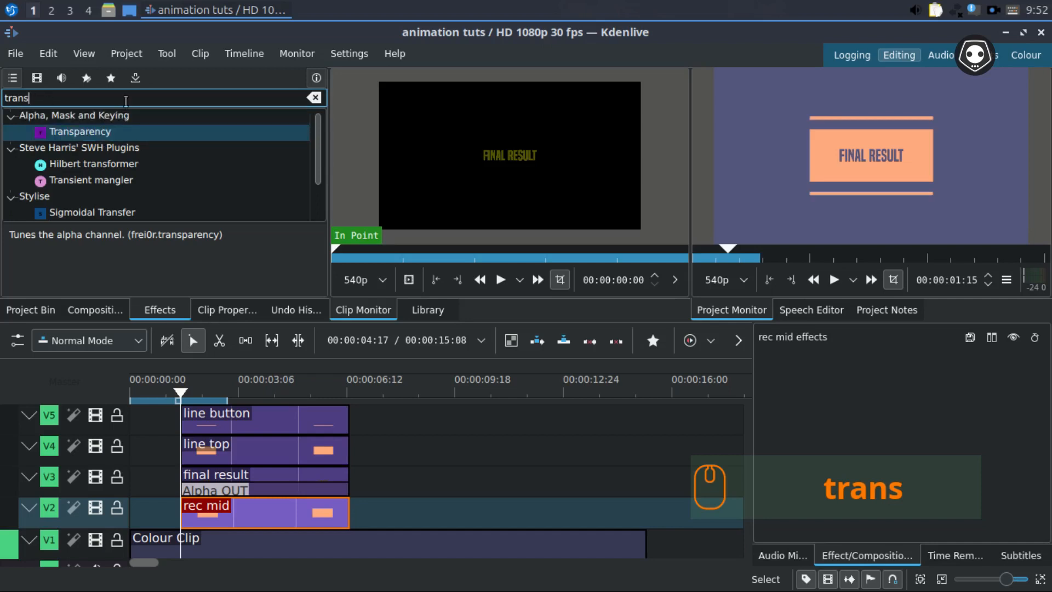
type("f")
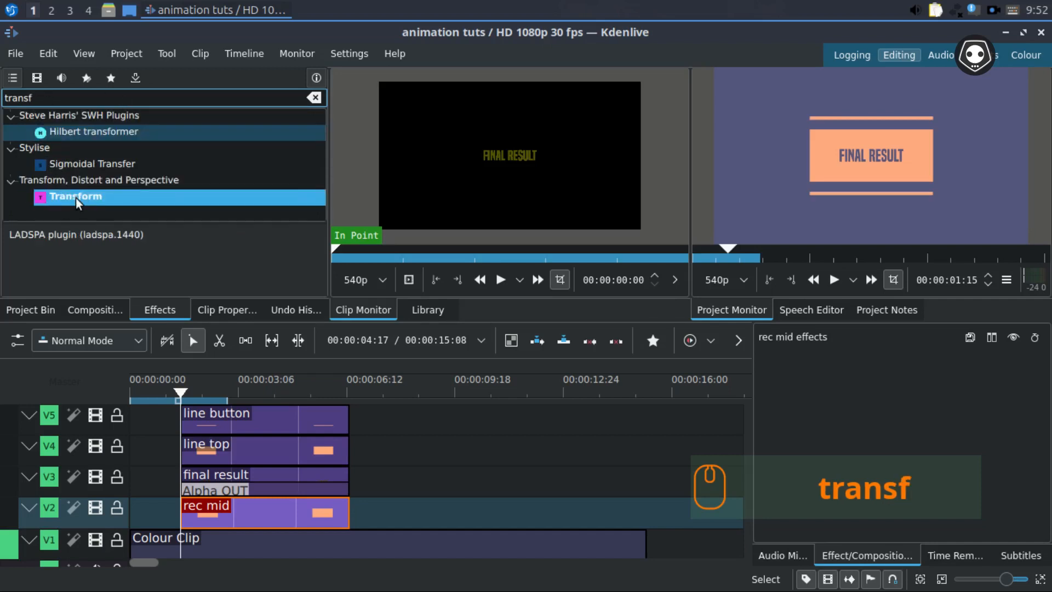
left_click_drag(76, 198, 209, 521)
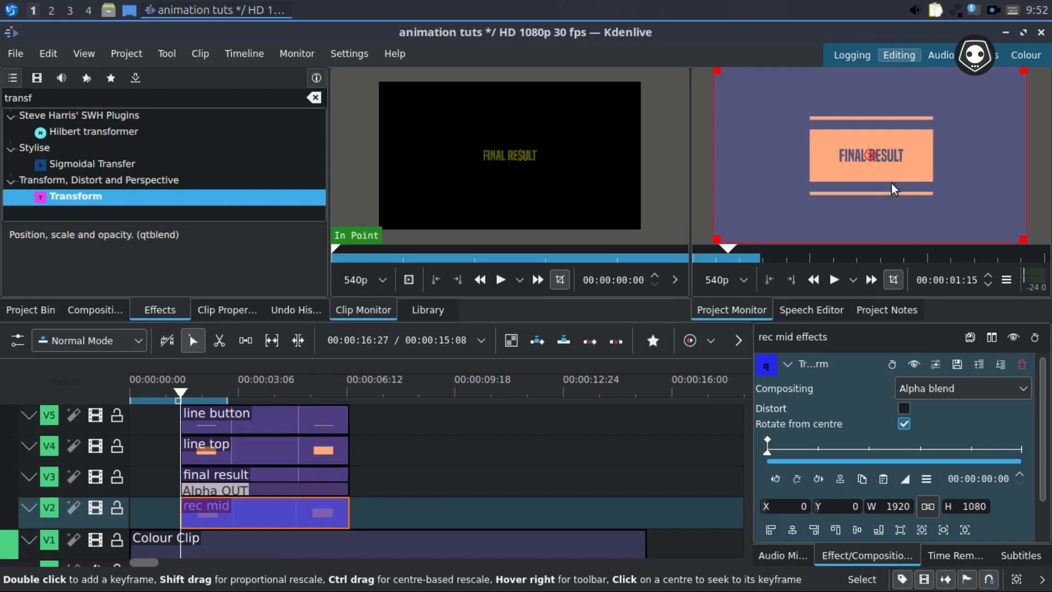
left_click(894, 505)
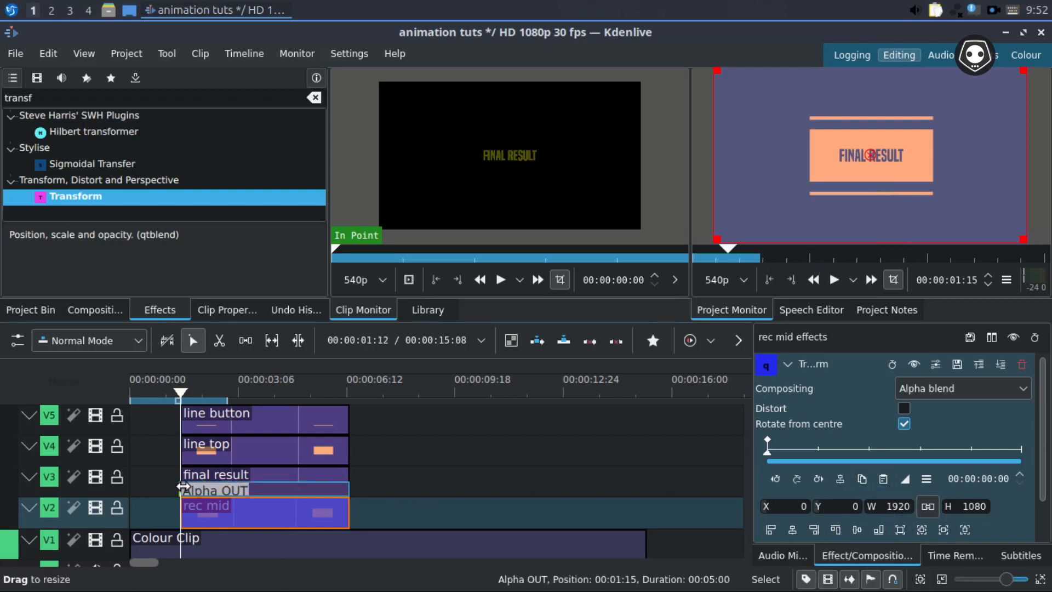
scroll(189, 486, "up", 1)
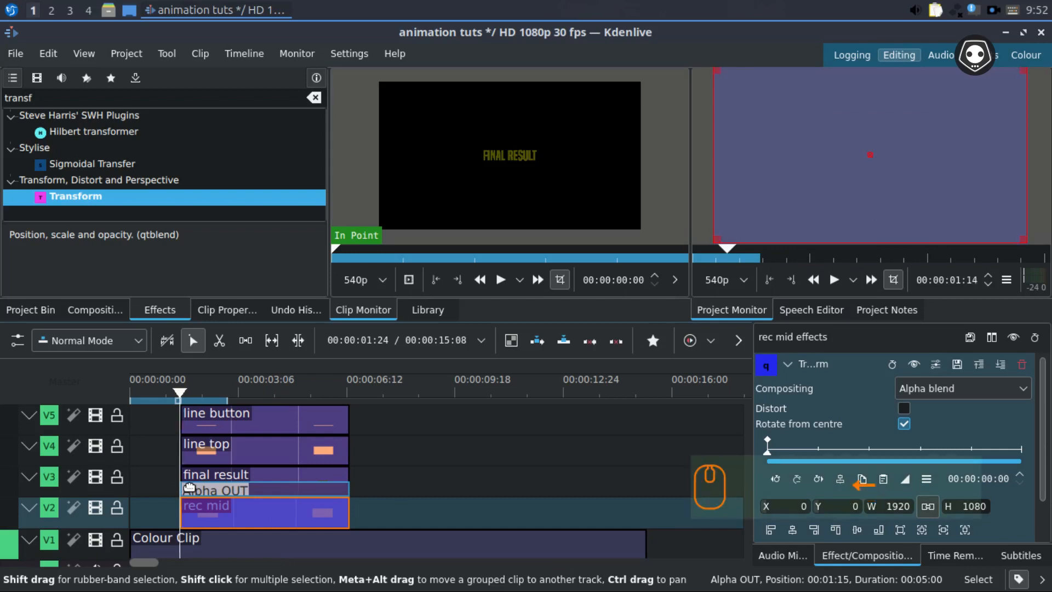
key("Right")
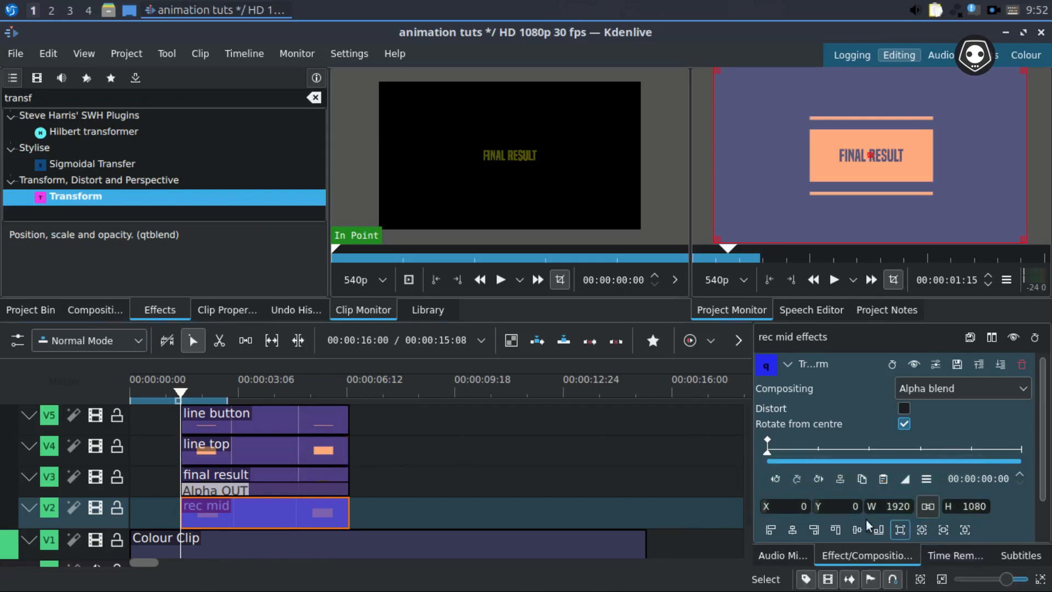
left_click(804, 506)
left_click(767, 507)
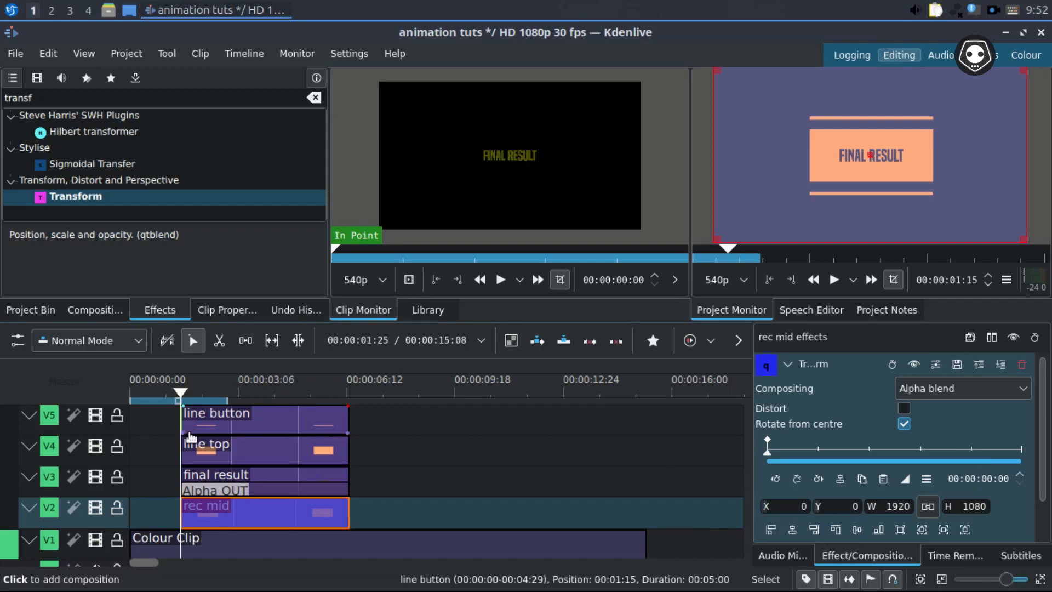
key("Right")
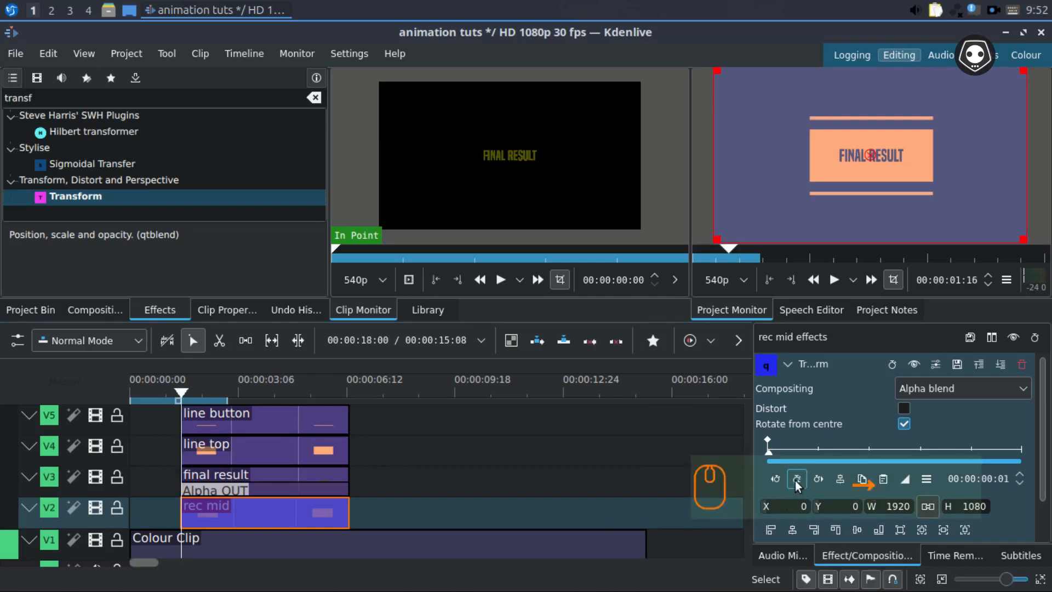
key("Left")
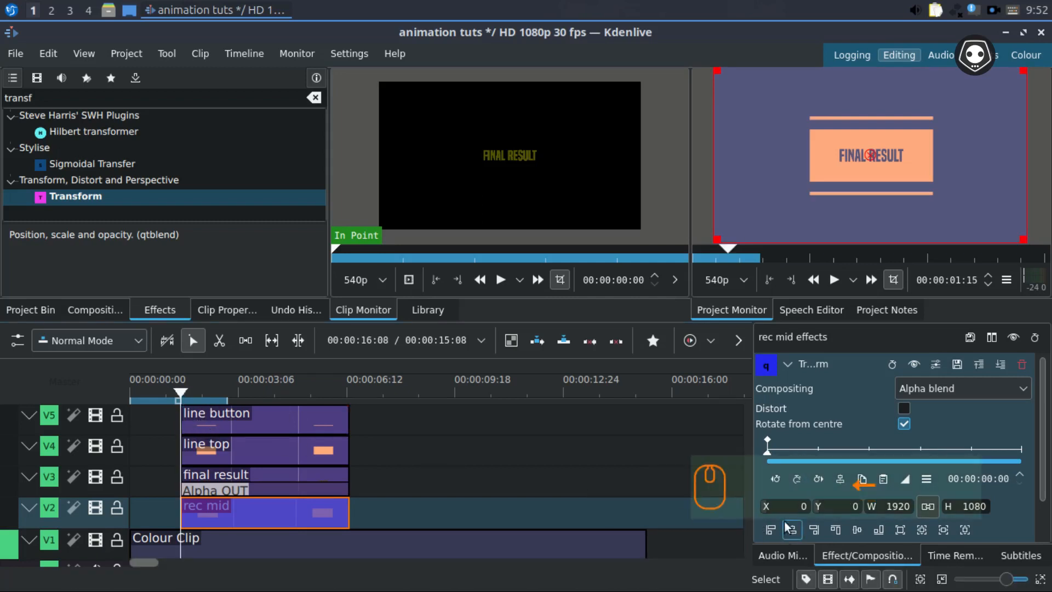
left_click(796, 478)
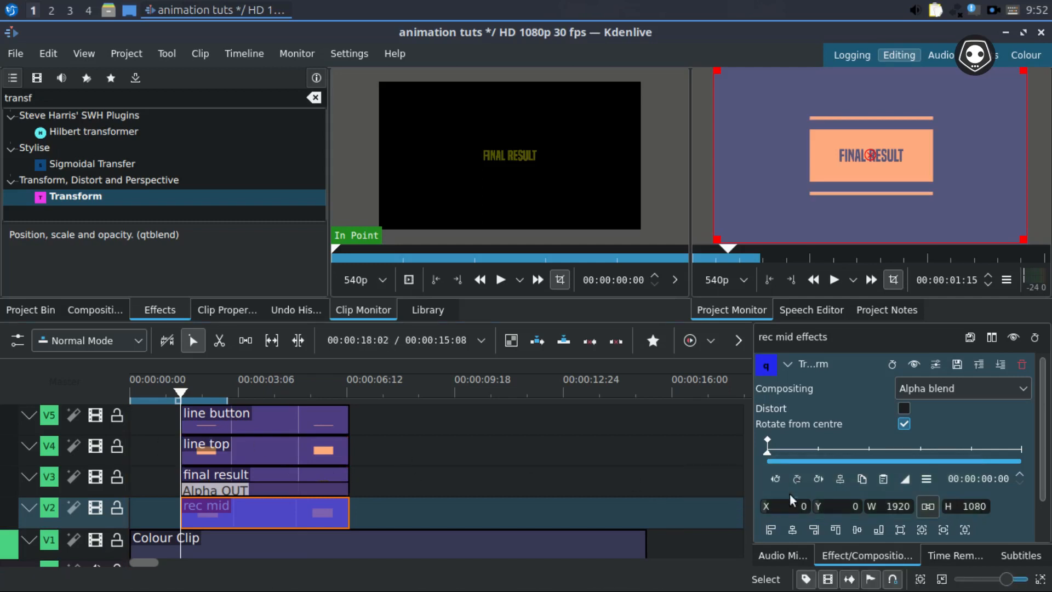
Step: Add a Transform keyframe to "rec mid" at 00:00:01:16, one frame into the clip, and set its X position to -1340
key("Right")
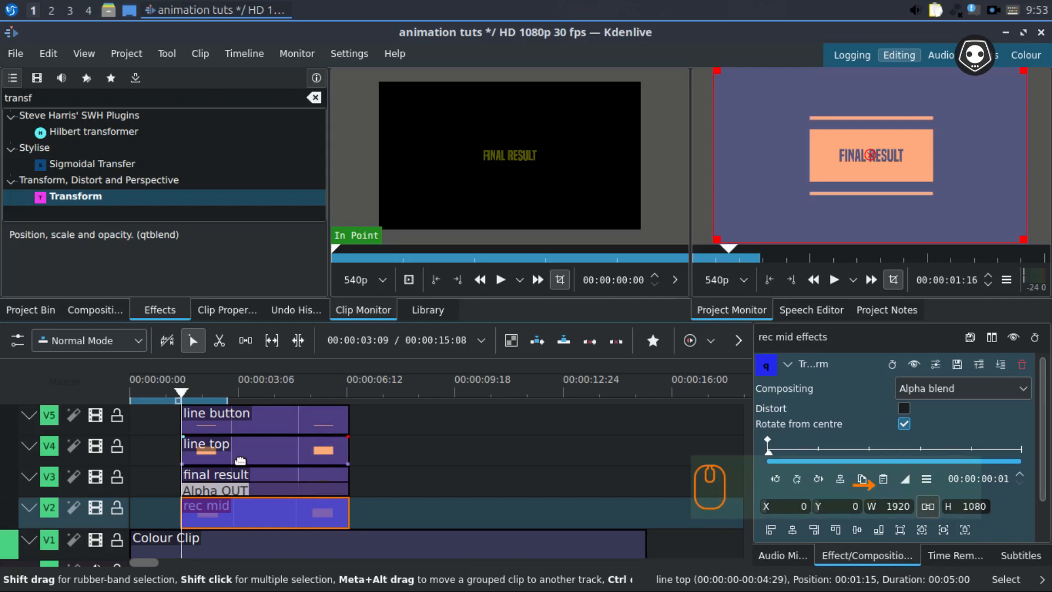
left_click(798, 479)
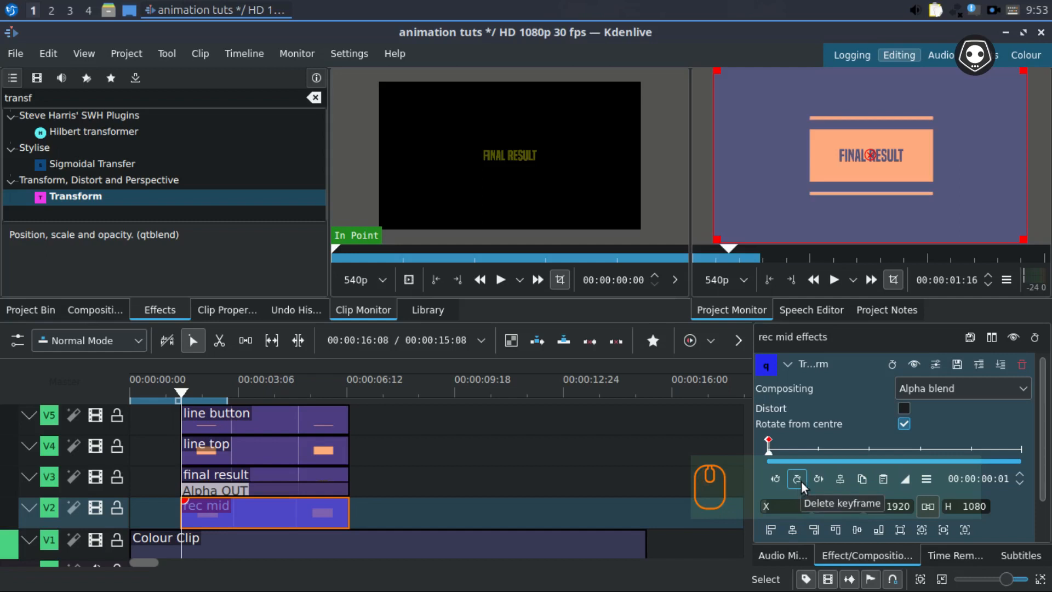
left_click(767, 506)
left_click_drag(767, 507, 439, 507)
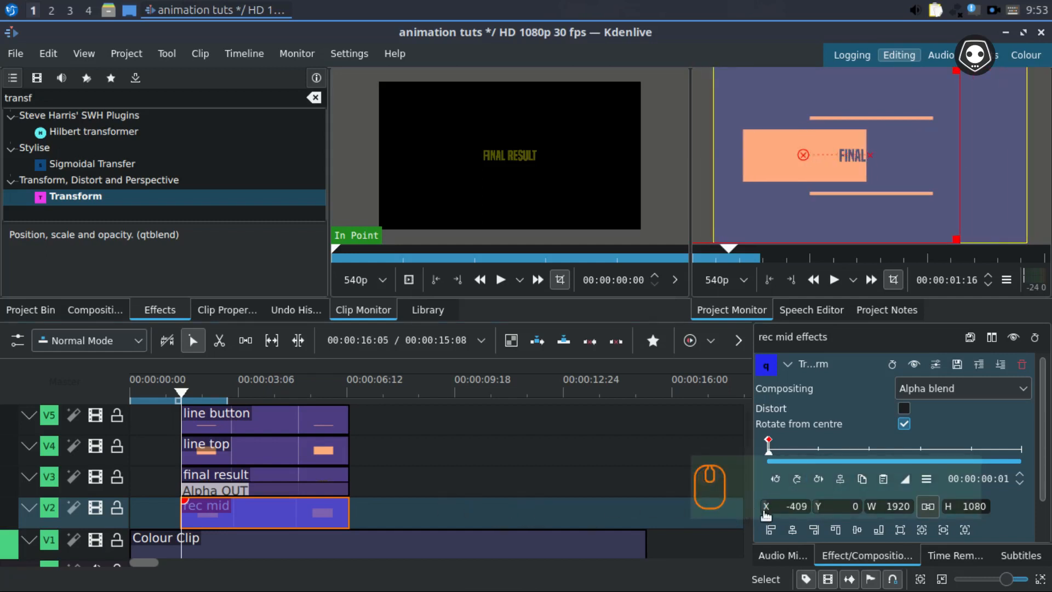
left_click(792, 504)
key("ctrl+a")
type("-")
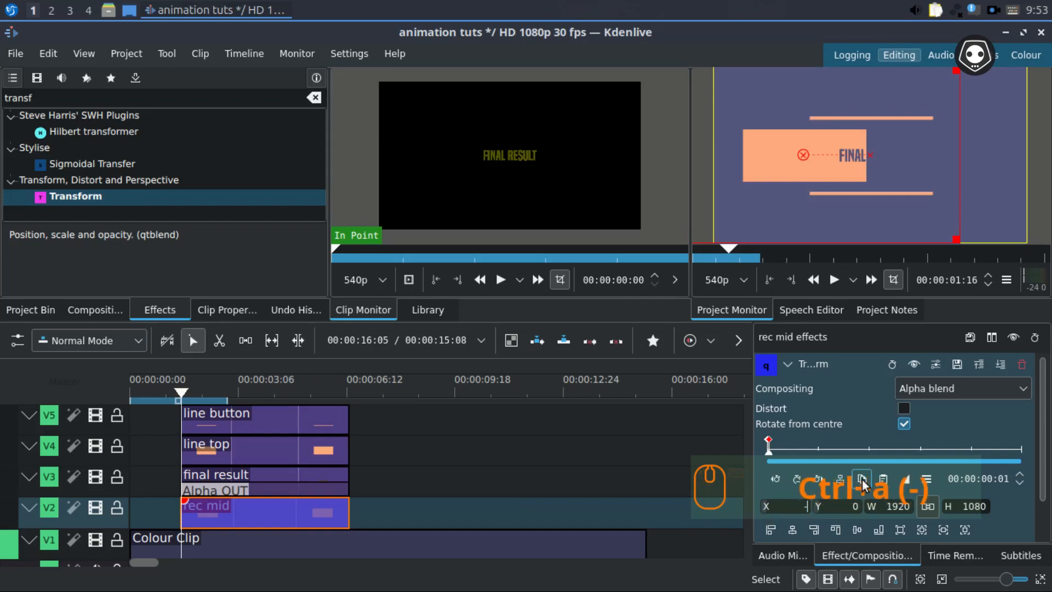
type("1")
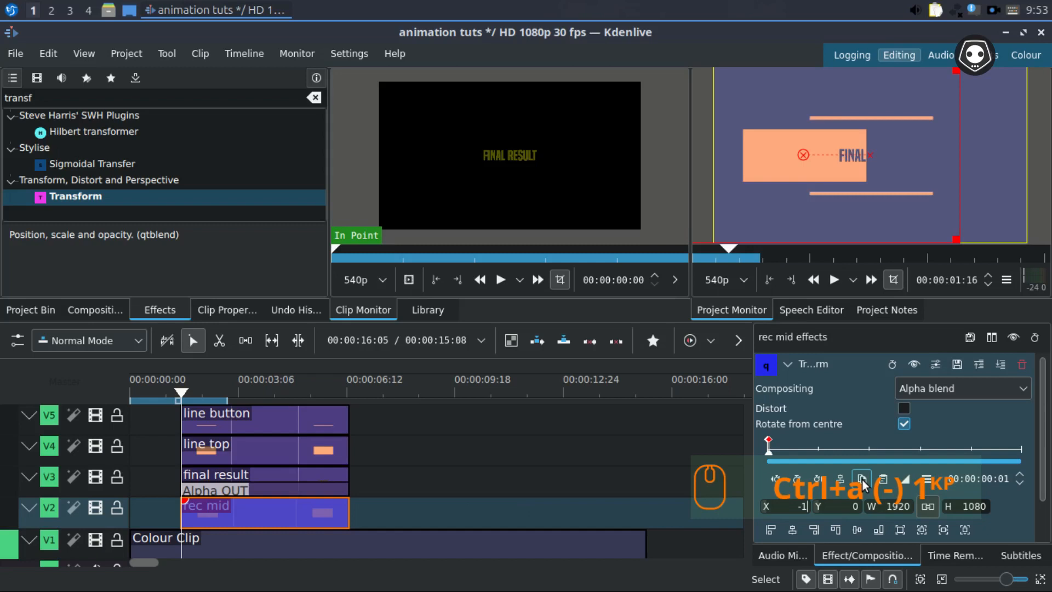
type("340")
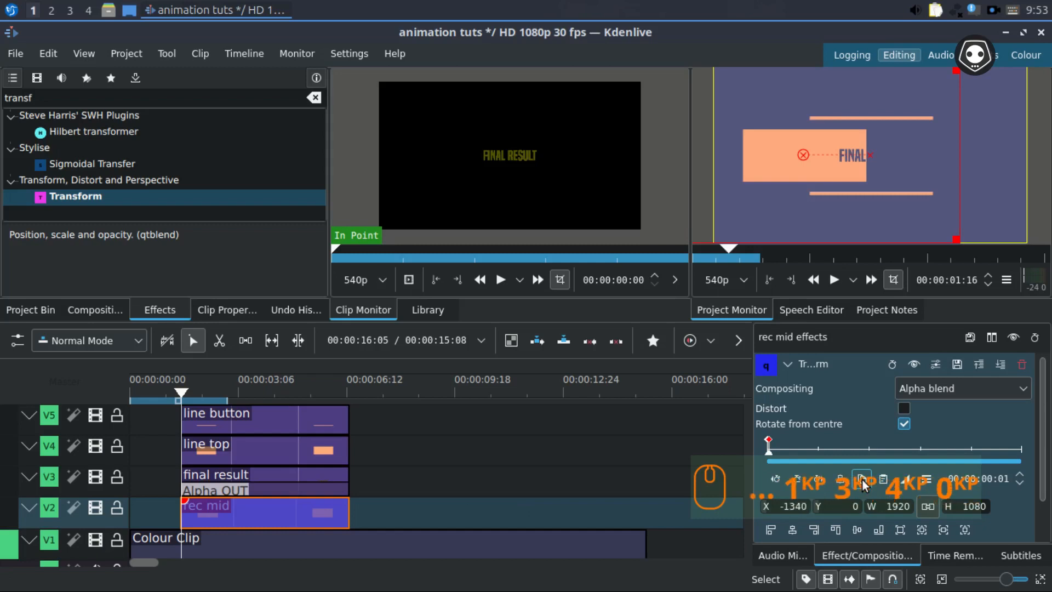
key("Return")
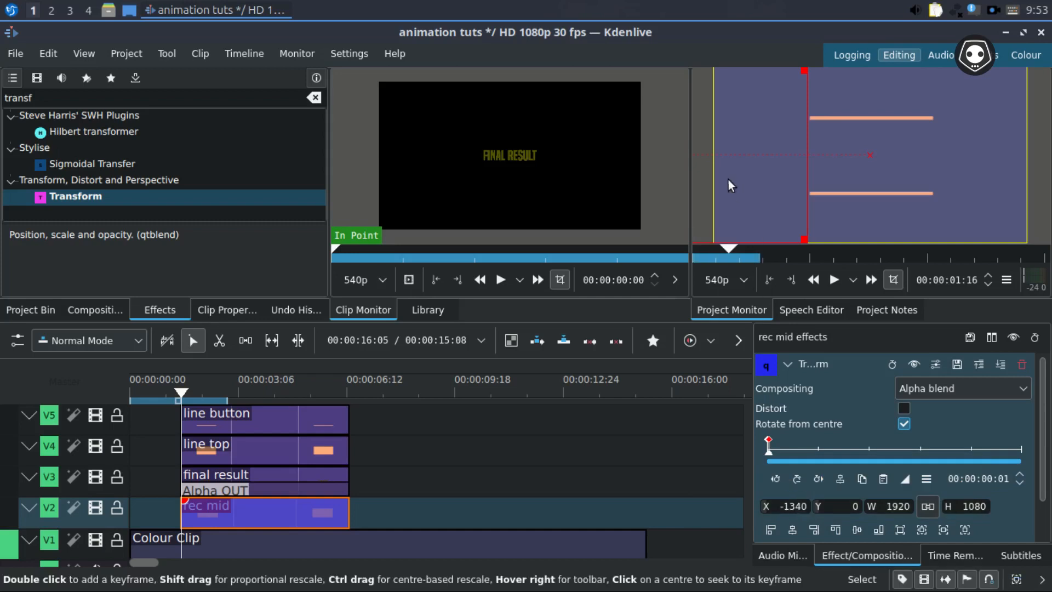
Step: Set the X position of the first Transform keyframe, at the start of "rec mid", to -13400
scroll(734, 177, "down", 2)
scroll(734, 178, "up", 2)
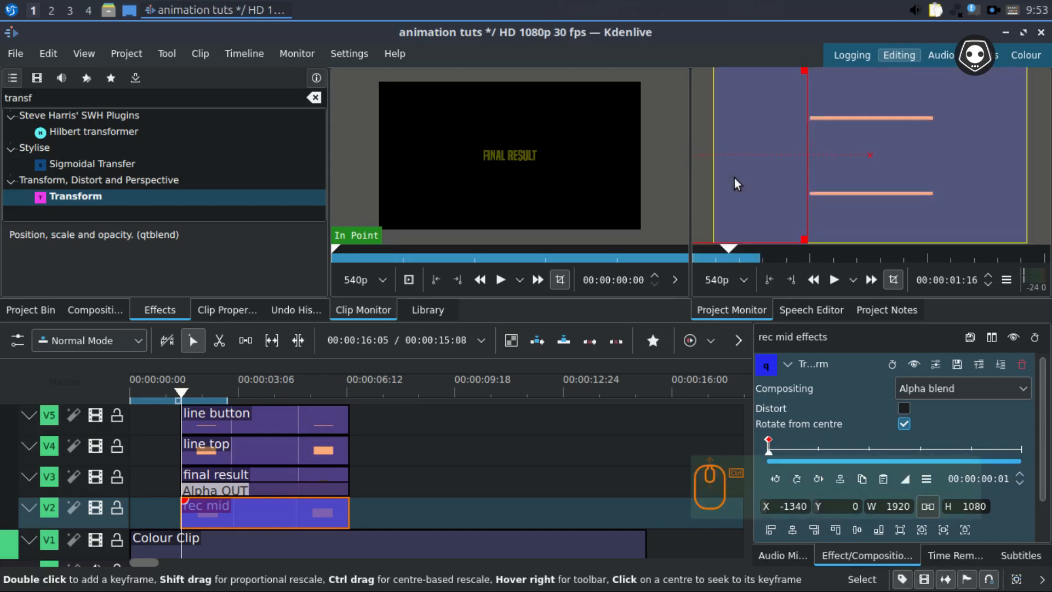
scroll(735, 179, "down", 2)
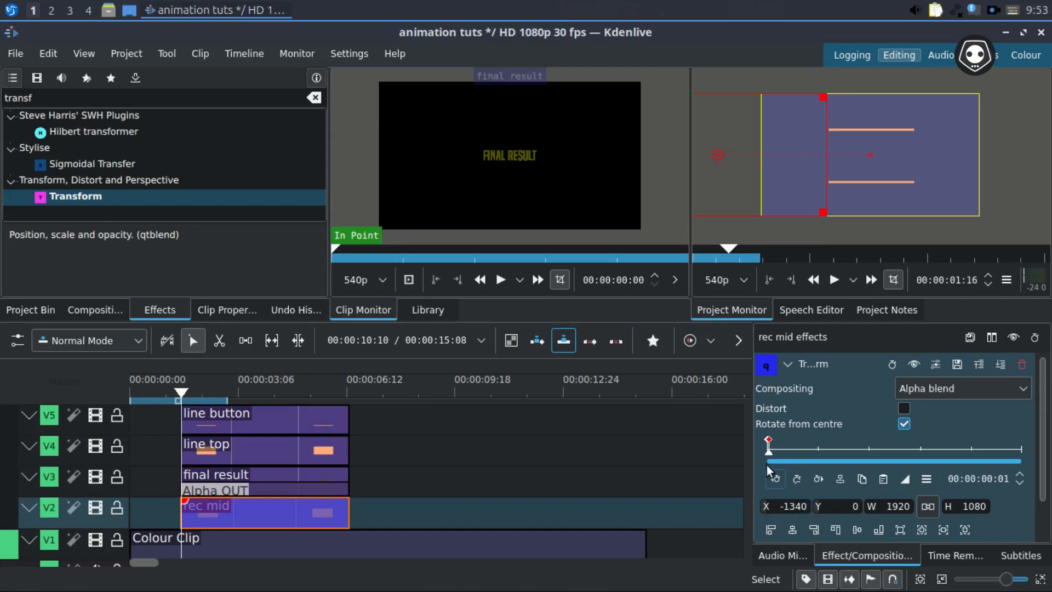
scroll(767, 460, "up", 5)
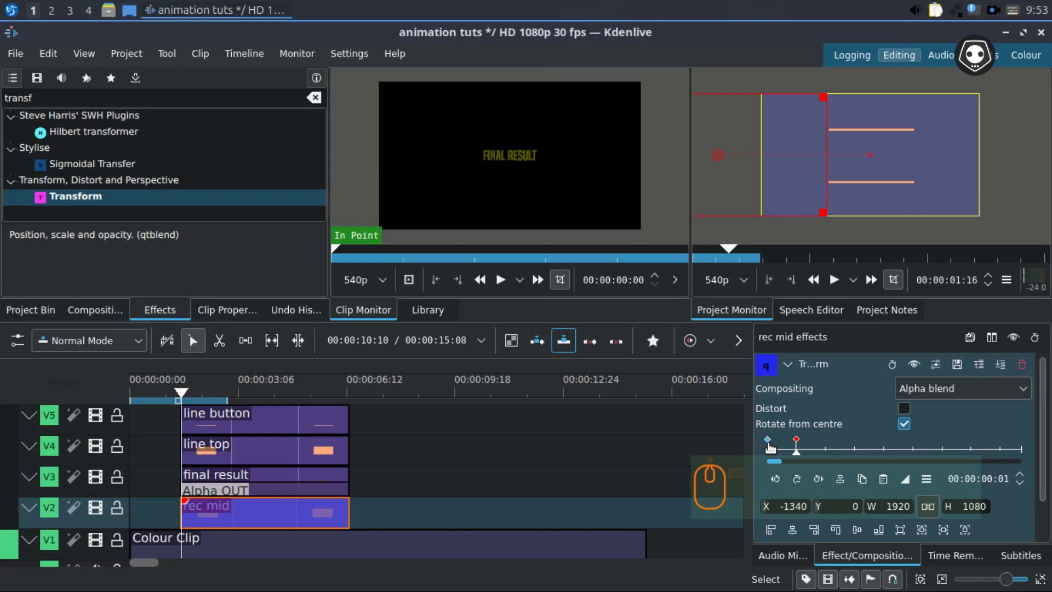
left_click(769, 449)
left_click(788, 505)
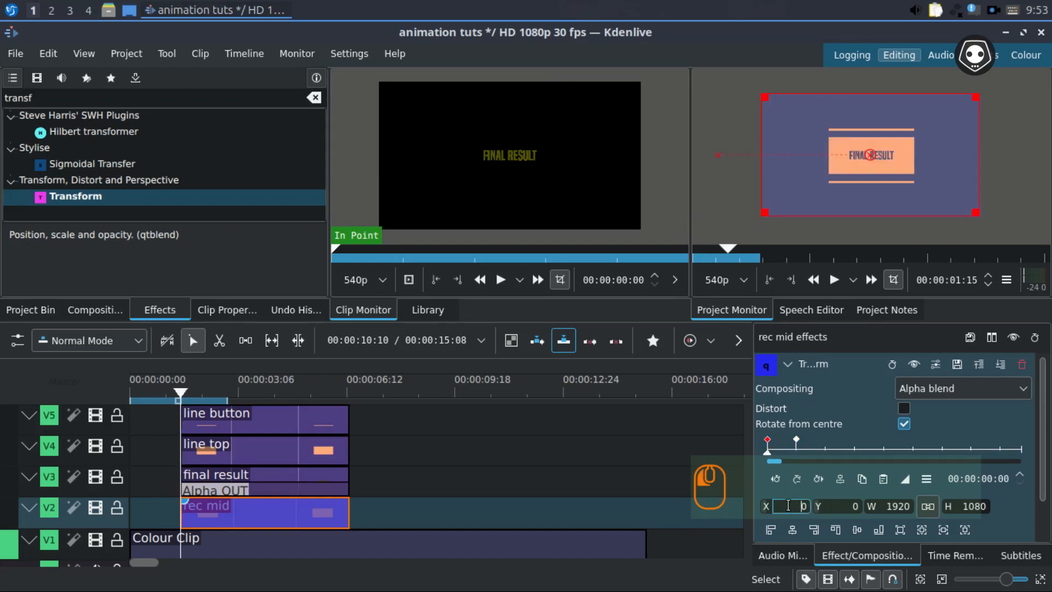
type("-13400")
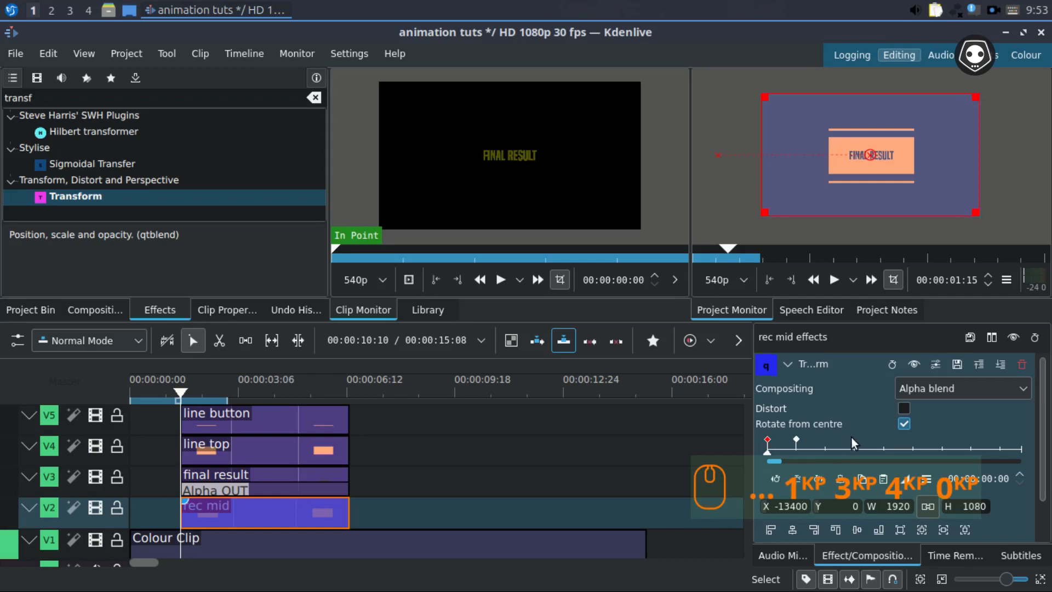
key("Return")
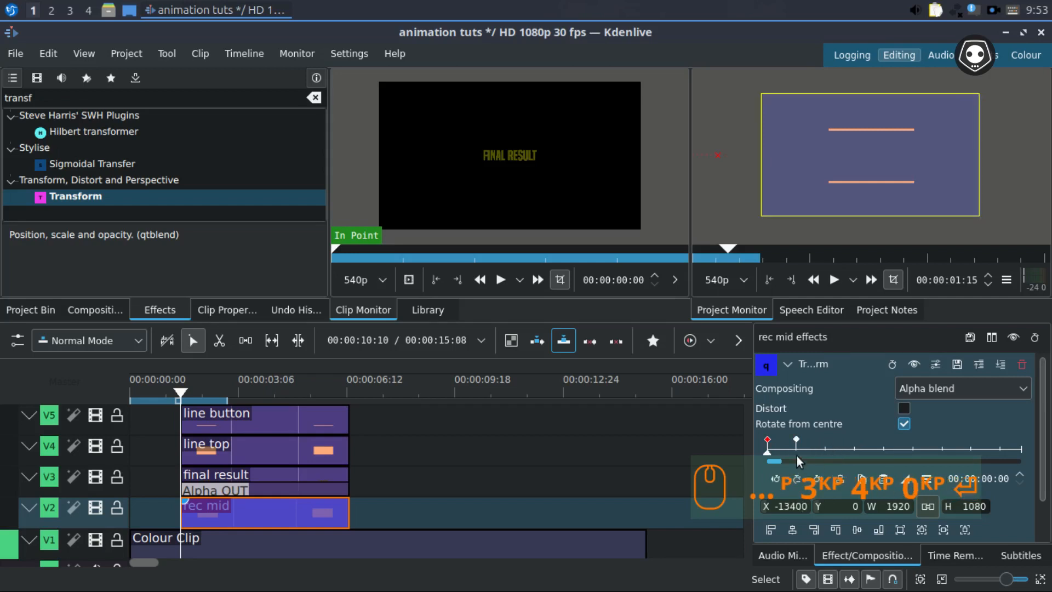
Step: Add a Transform keyframe to "rec mid" at 00:00:01:27, 12 frames into the clip, and set its X position to 0
scroll(796, 454, "down", 1)
scroll(779, 418, "down", 1)
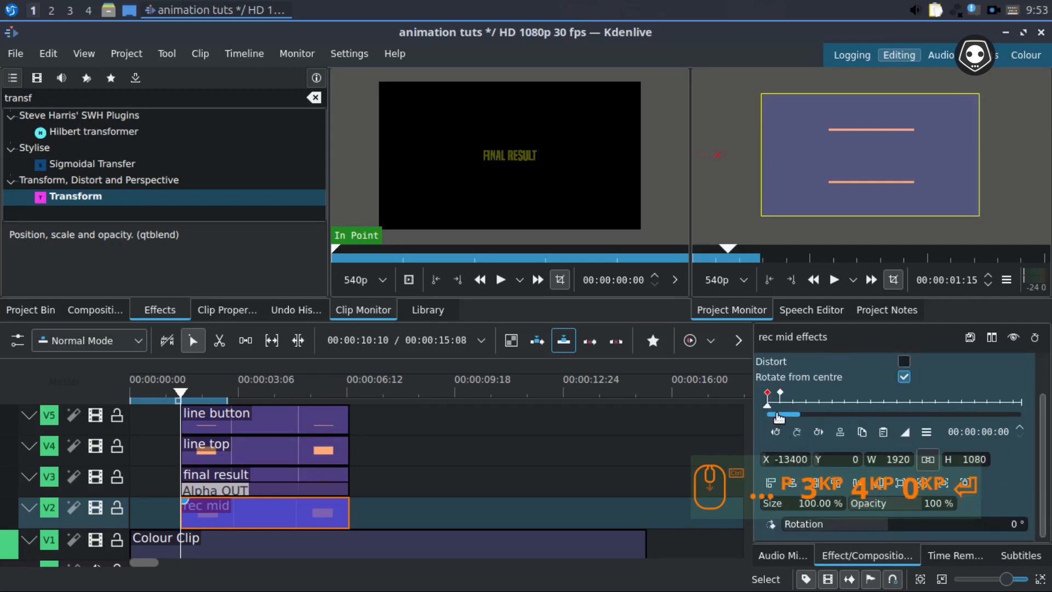
left_click(184, 390)
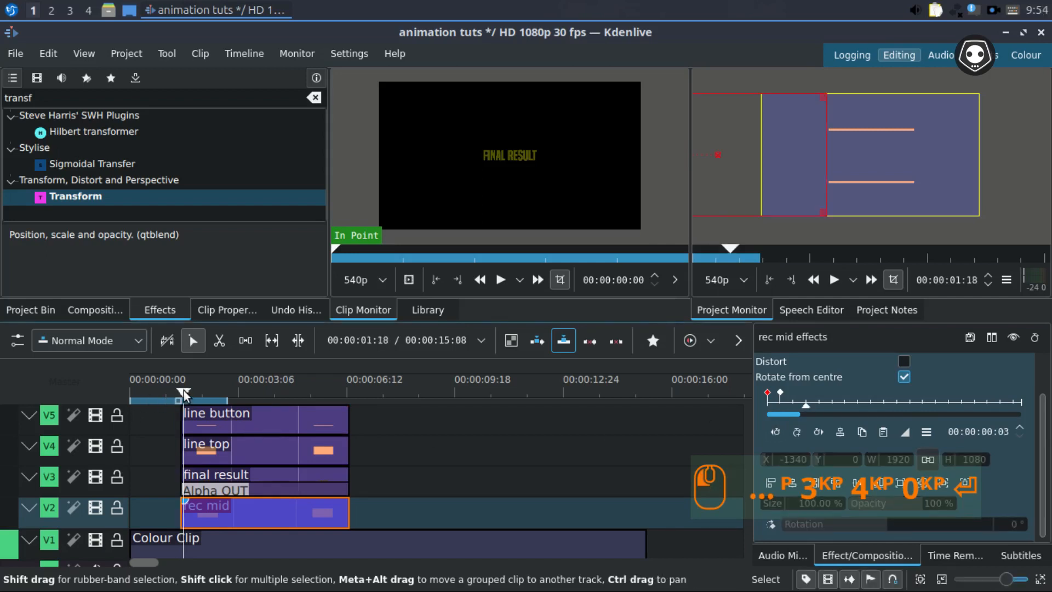
left_click_drag(183, 390, 197, 393)
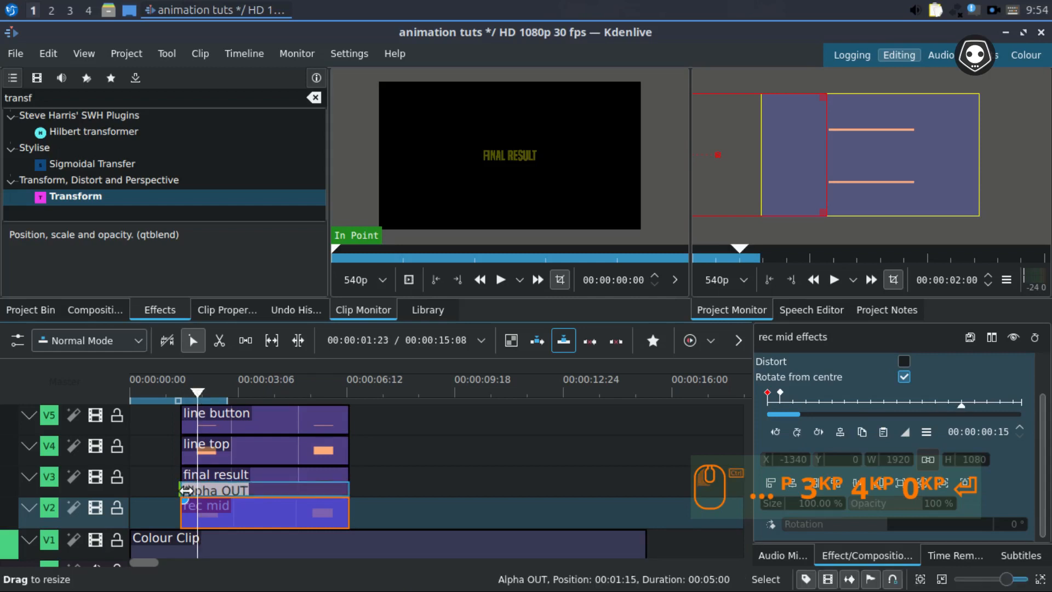
scroll(189, 487, "up", 2)
mouse_move(219, 393)
left_mouse_down()
mouse_move(205, 393)
mouse_move(212, 399)
left_mouse_up()
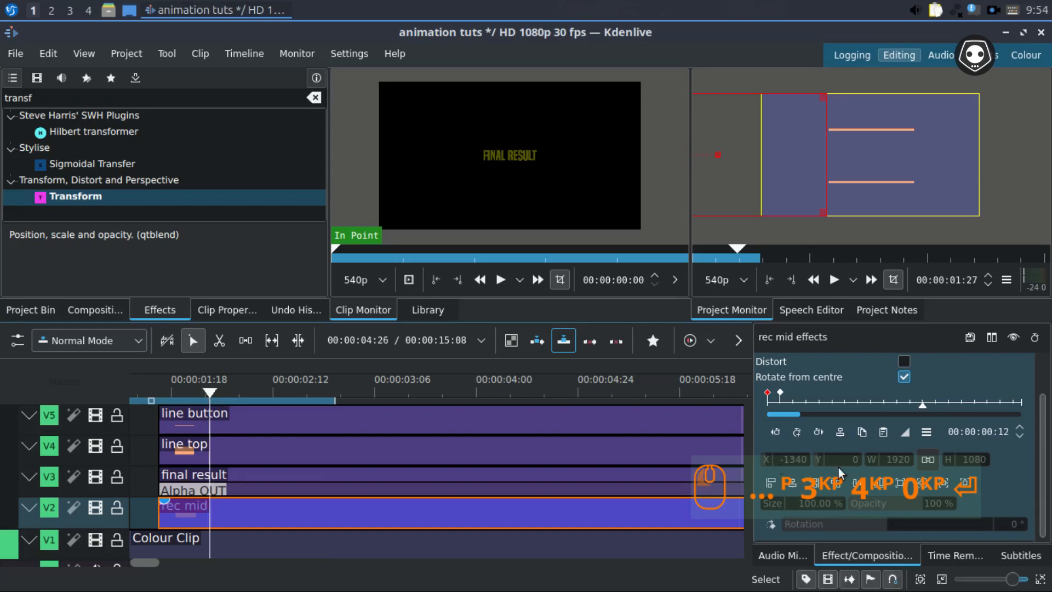
scroll(875, 411, "down", 5)
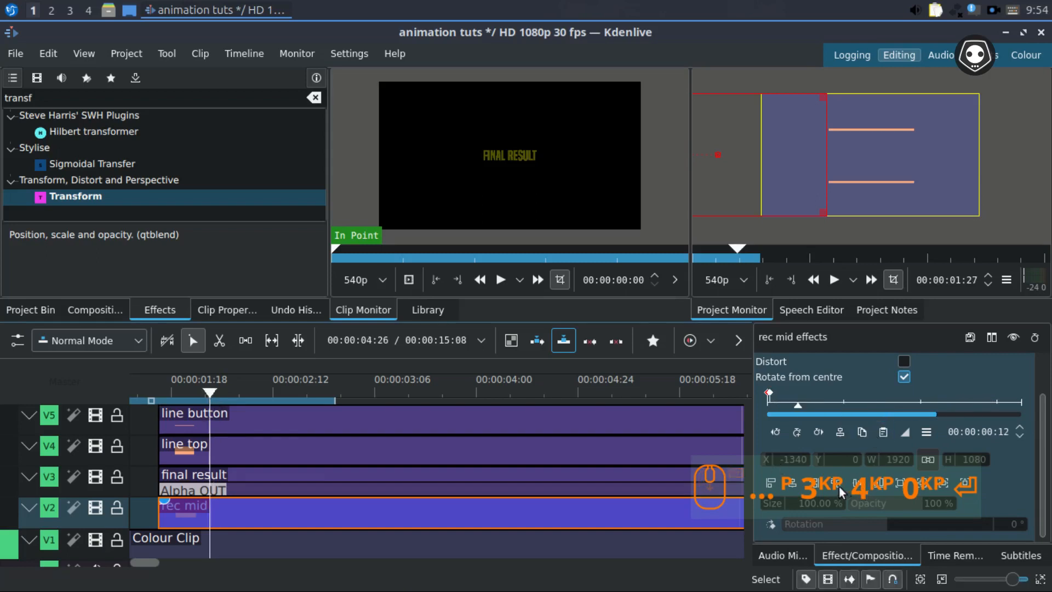
left_click(797, 433)
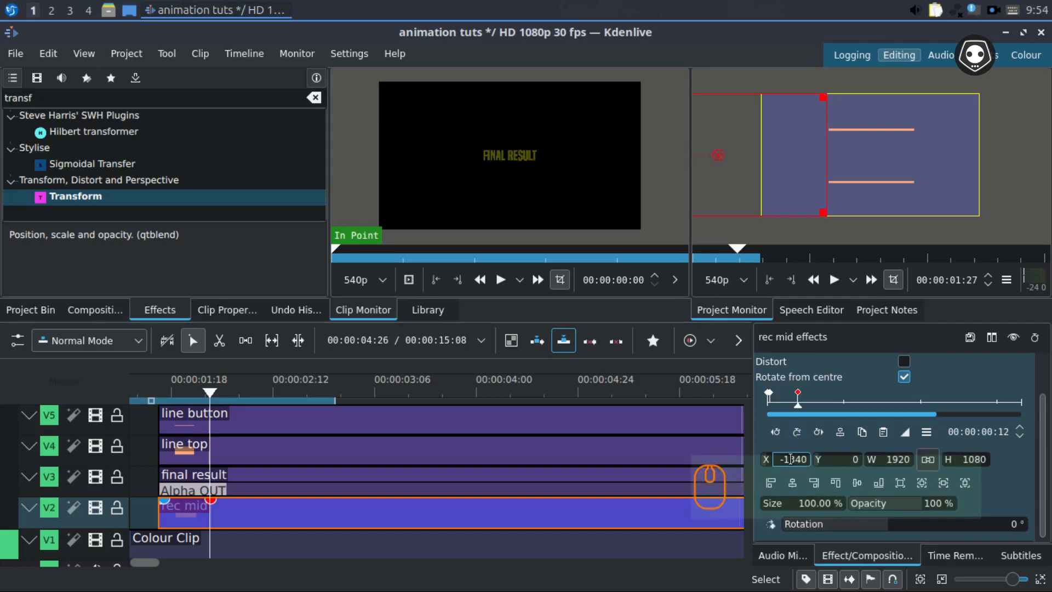
left_click(792, 458)
key("ctrl+a")
type("0")
key("Return")
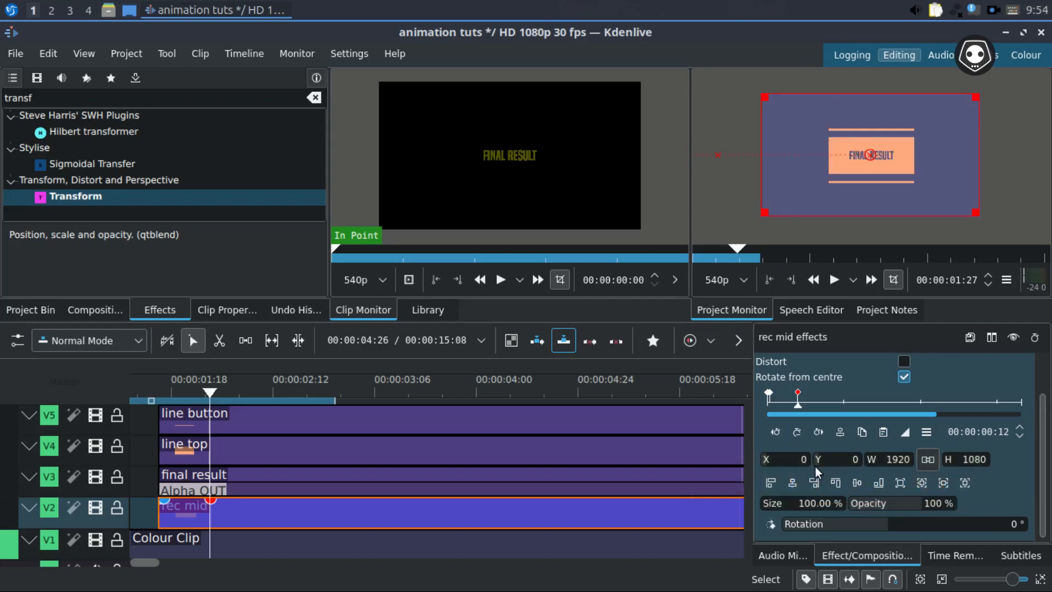
Step: Save the project
scroll(400, 471, "down", 3, "ctrl")
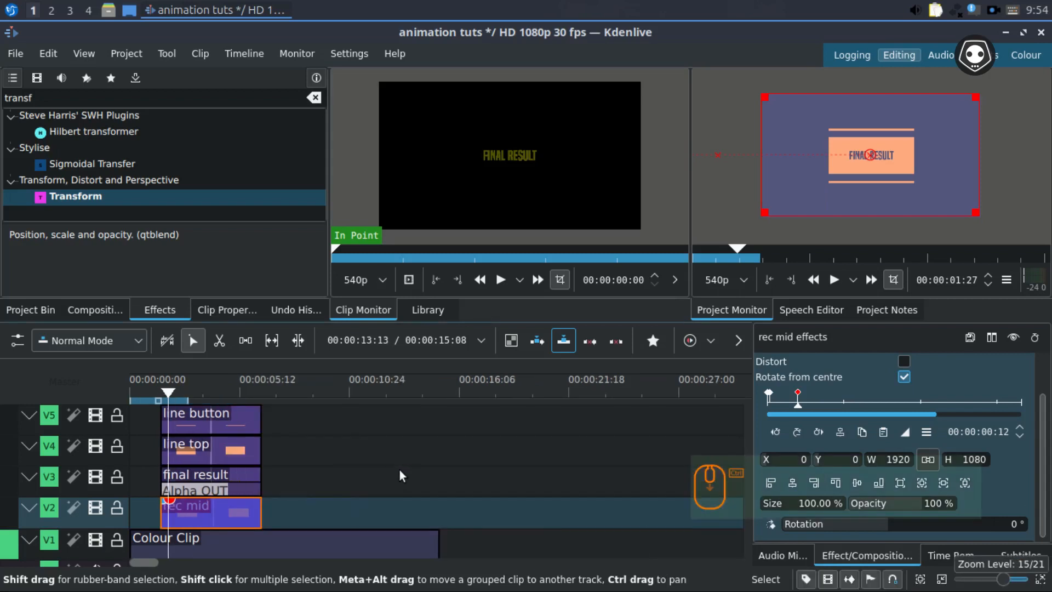
scroll(376, 463, "up", 5, "ctrl")
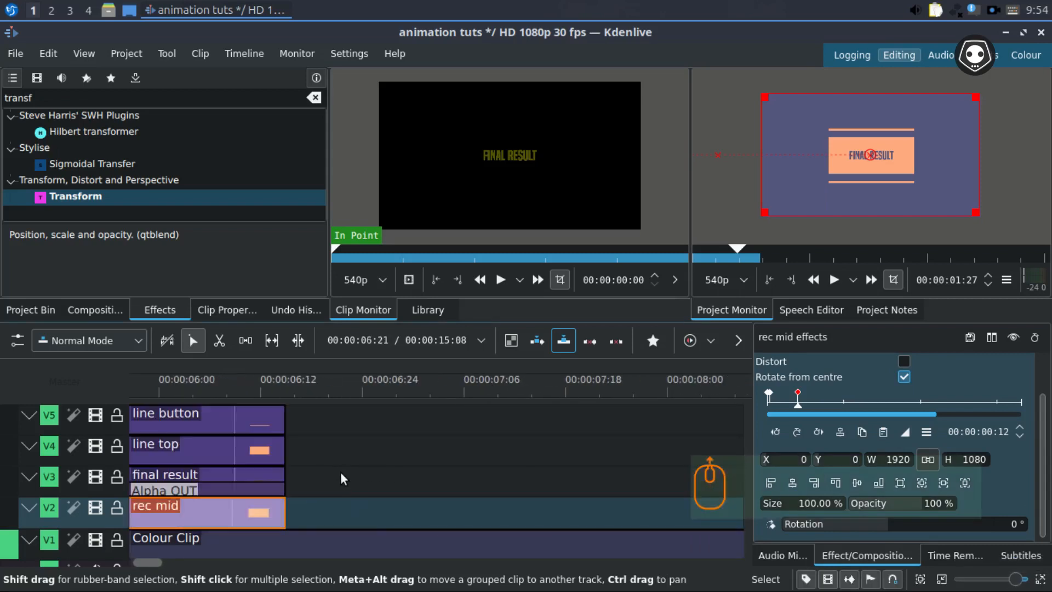
scroll(343, 471, "down", 3, "ctrl")
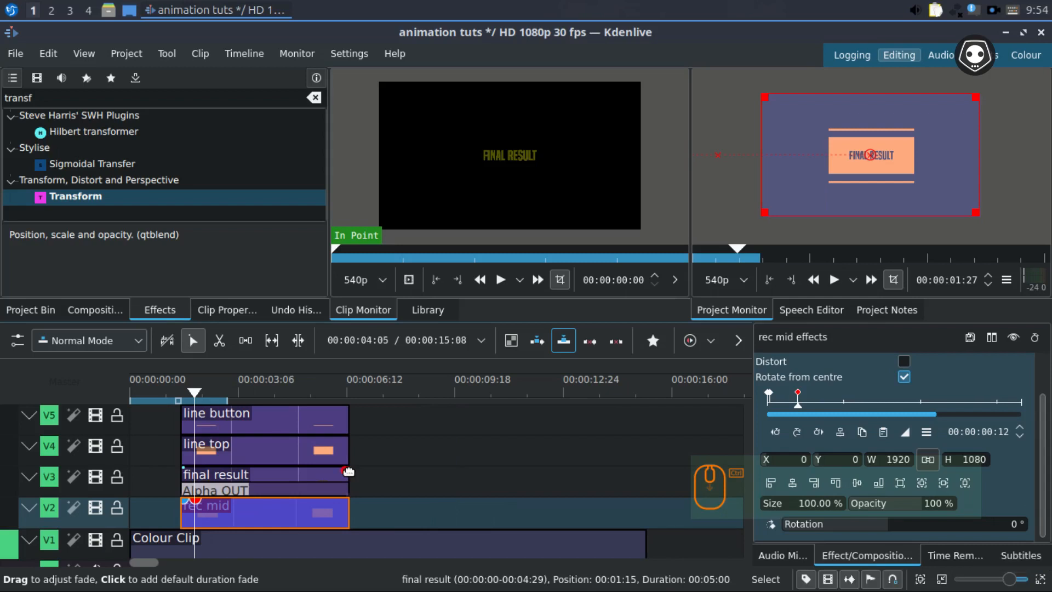
scroll(348, 471, "down", 2, "ctrl")
scroll(307, 460, "up", 4, "ctrl")
key("ctrl+s")
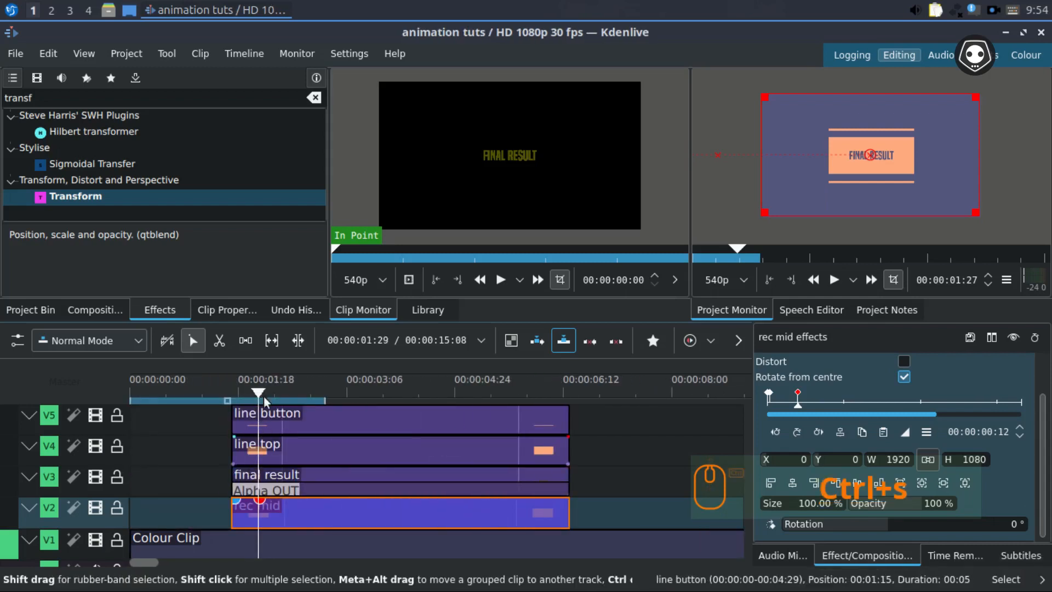
Step: Add a Transform keyframe to "rec mid" at 00:00:05:27 and set its X position to 70
left_click_drag(266, 400, 529, 402)
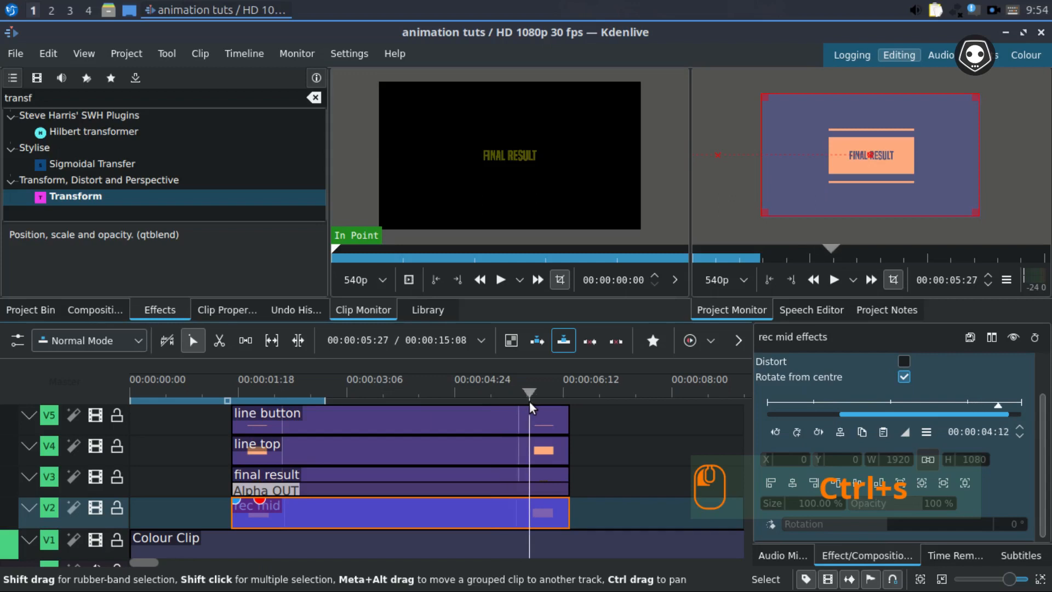
left_click(795, 432)
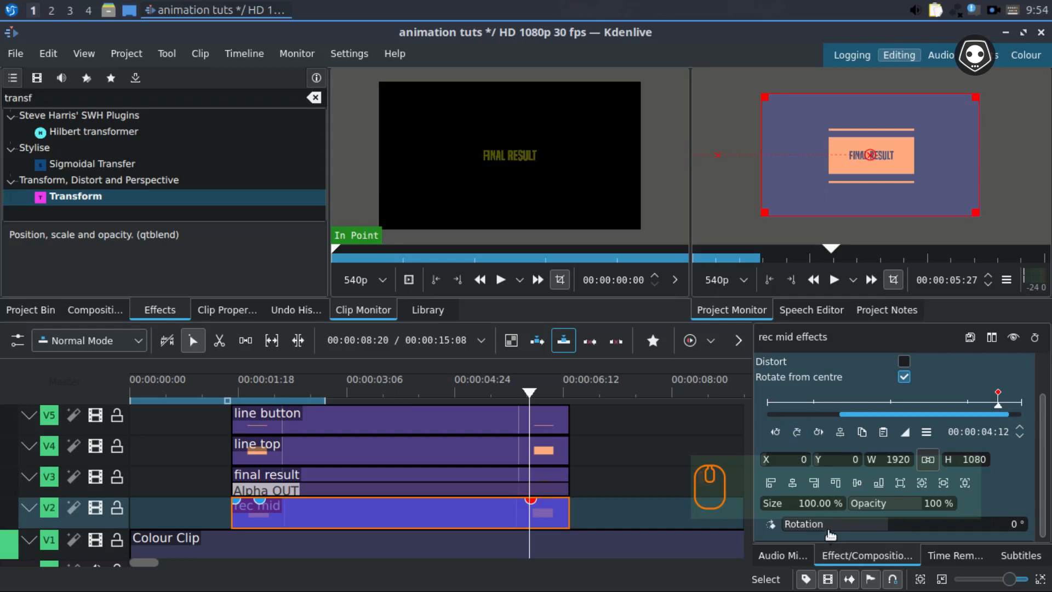
left_click(806, 457)
type("70")
key("Return")
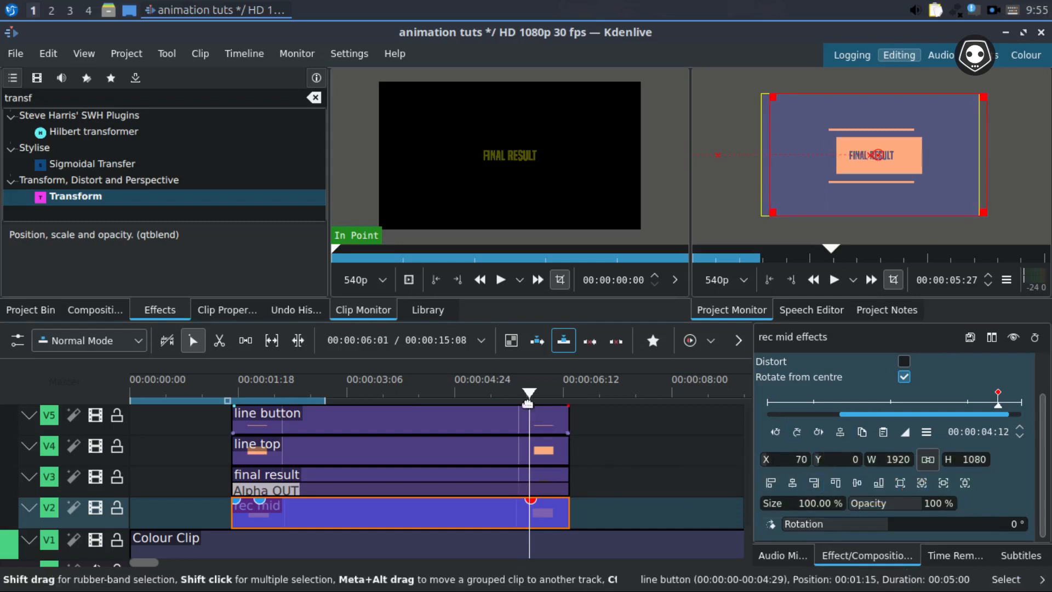
Step: Add a Transform keyframe on the last frame of "rec mid", 00:00:06:14, set its X position to 1340 and save the project
left_click_drag(531, 392, 570, 393)
key("Right")
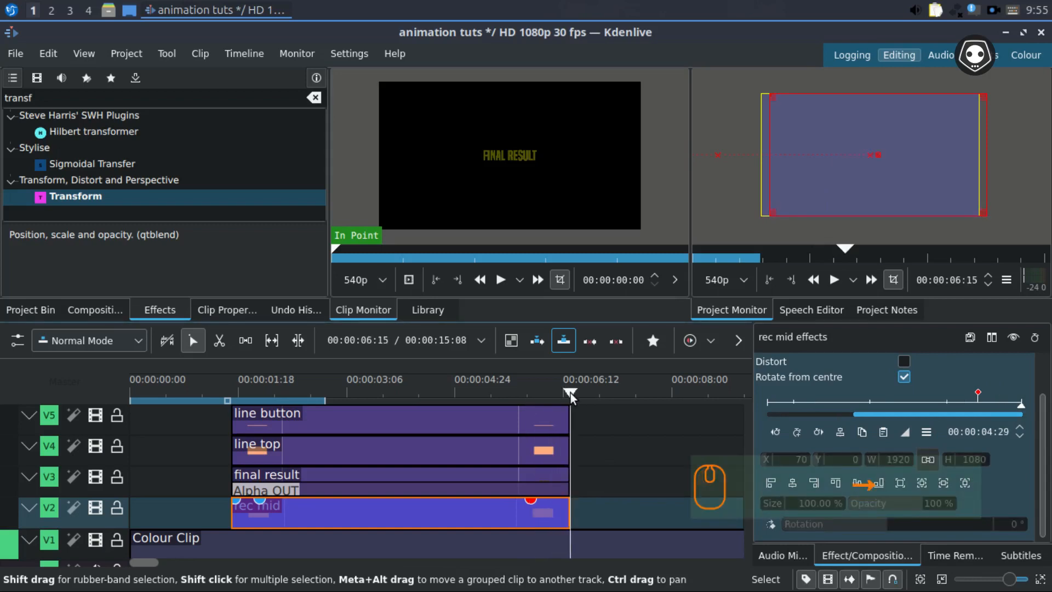
key("Left")
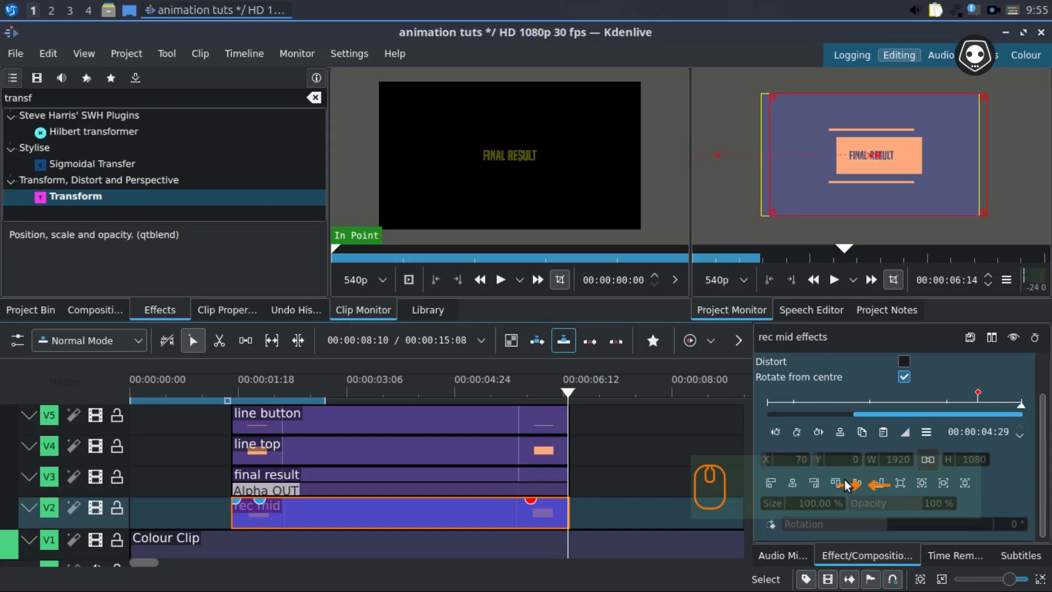
left_click(798, 432)
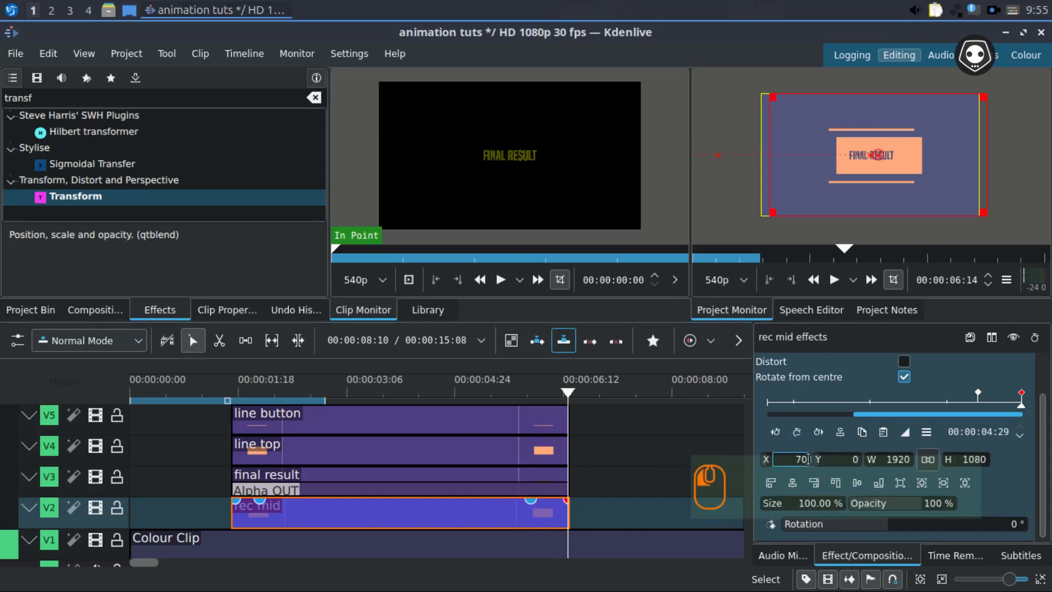
left_click_drag(808, 459, 778, 458)
type("134")
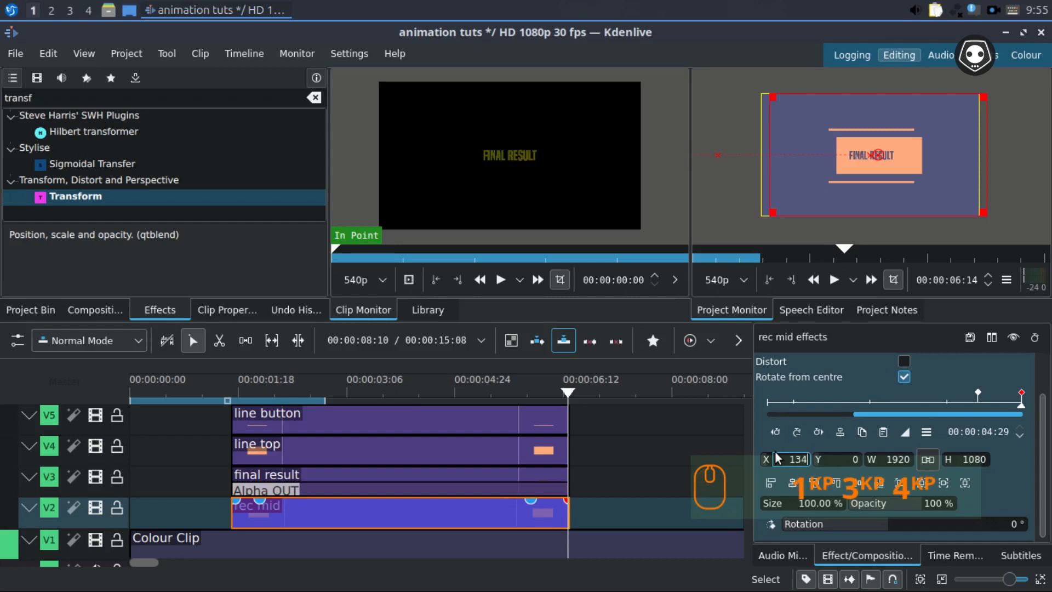
type("0")
key("Return")
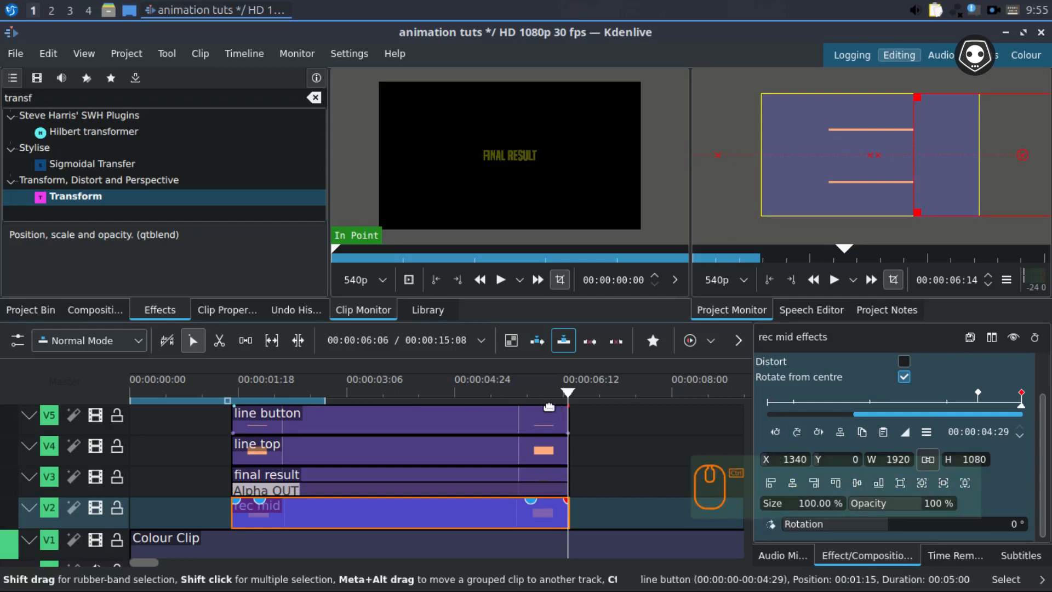
key("ctrl+s")
Step: Change the interpolation of the "rec mid" keyframe at 00:00:05:27 to Smooth and save the project
left_click_drag(570, 393, 505, 400)
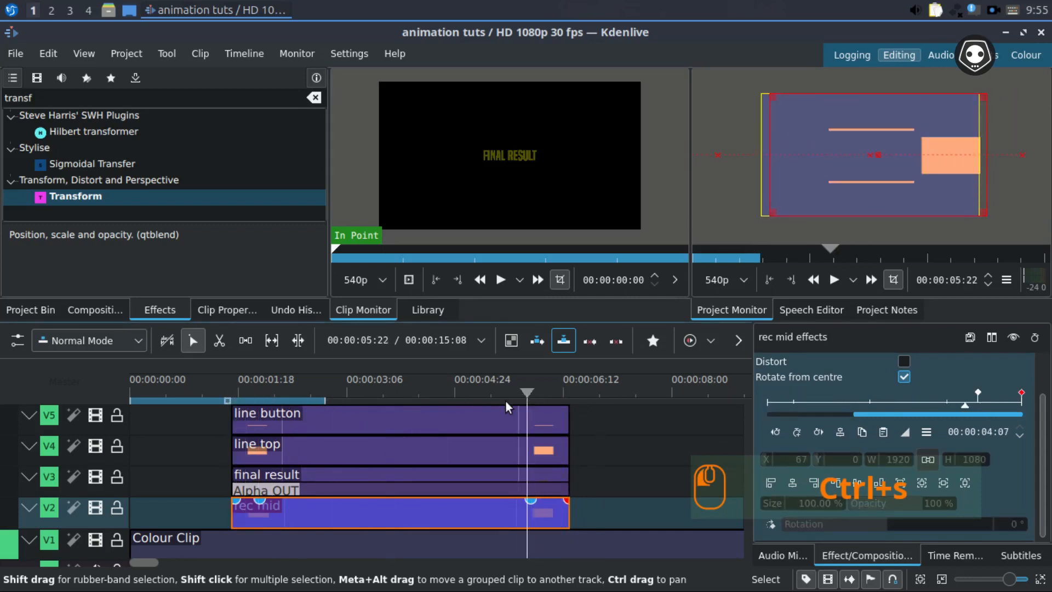
left_click(531, 500)
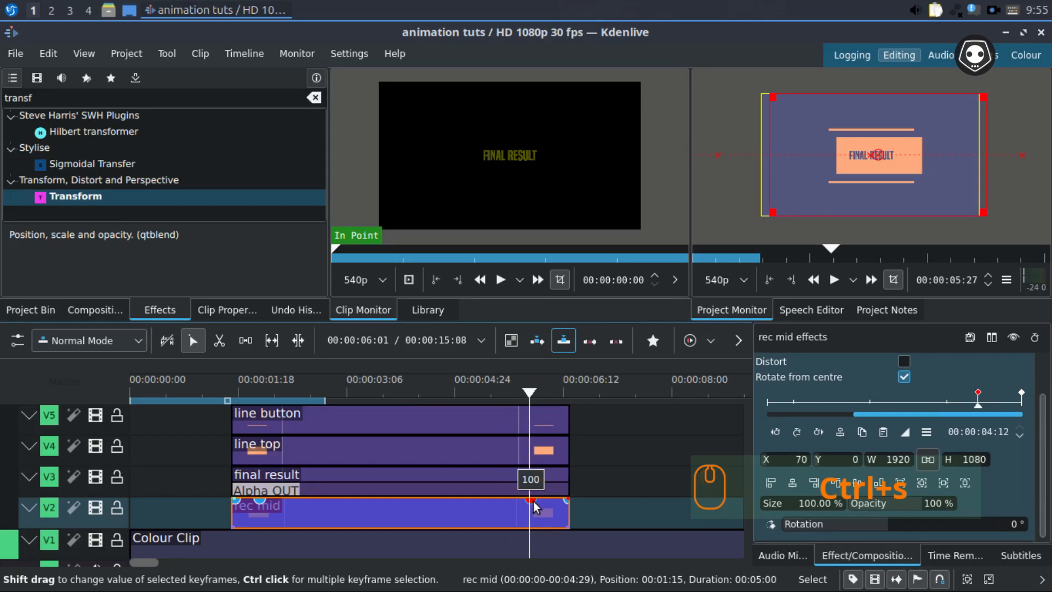
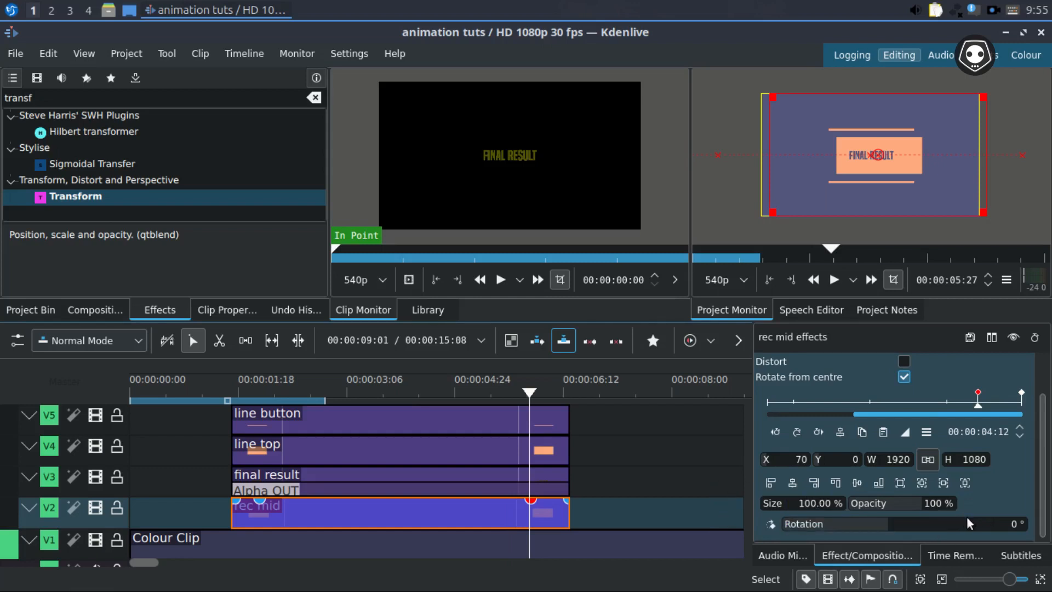
left_click(906, 433)
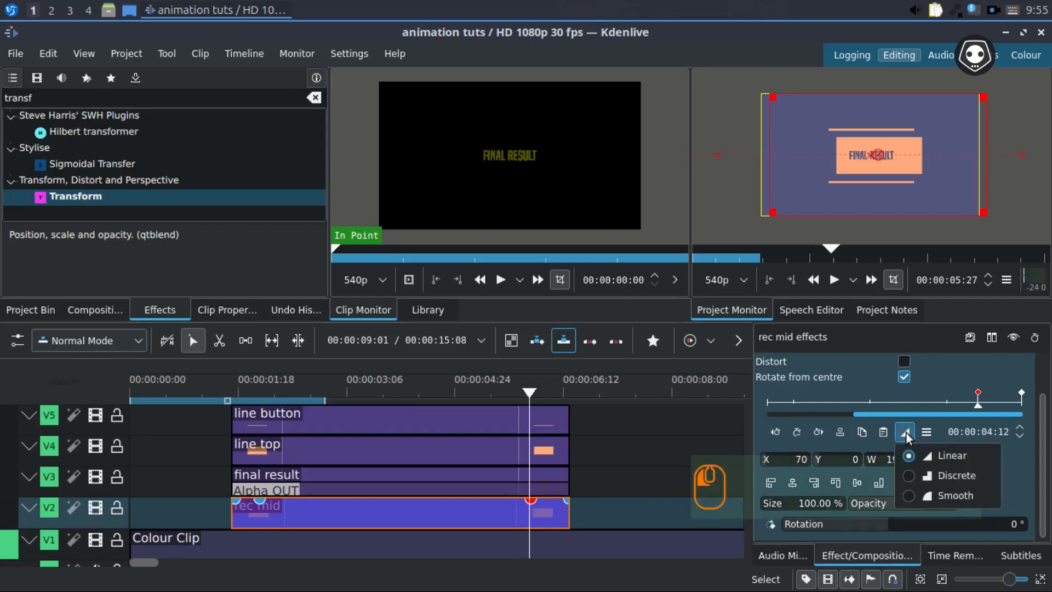
left_click(942, 492)
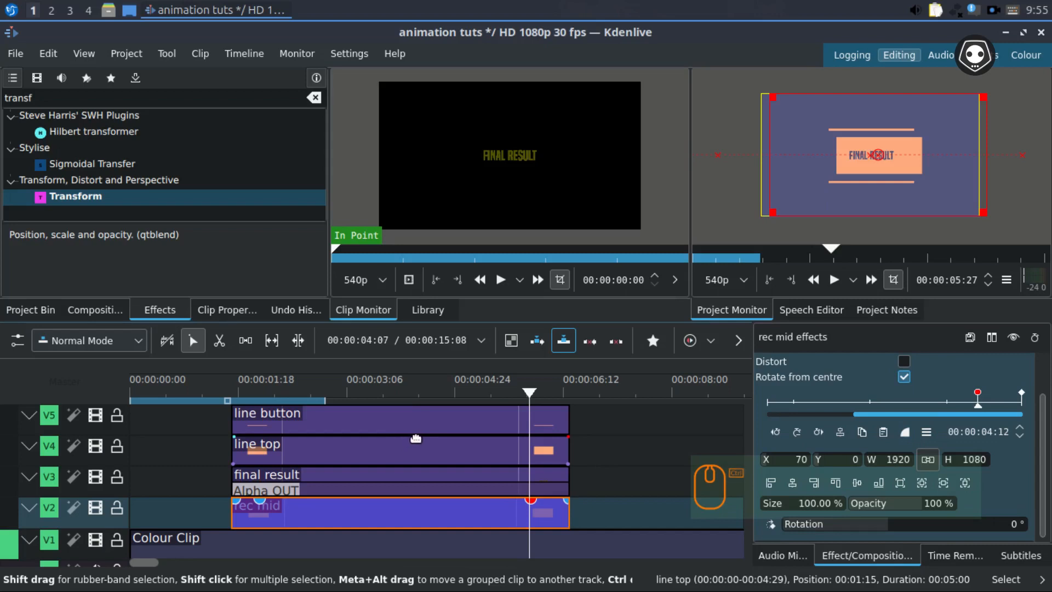
key("ctrl+s")
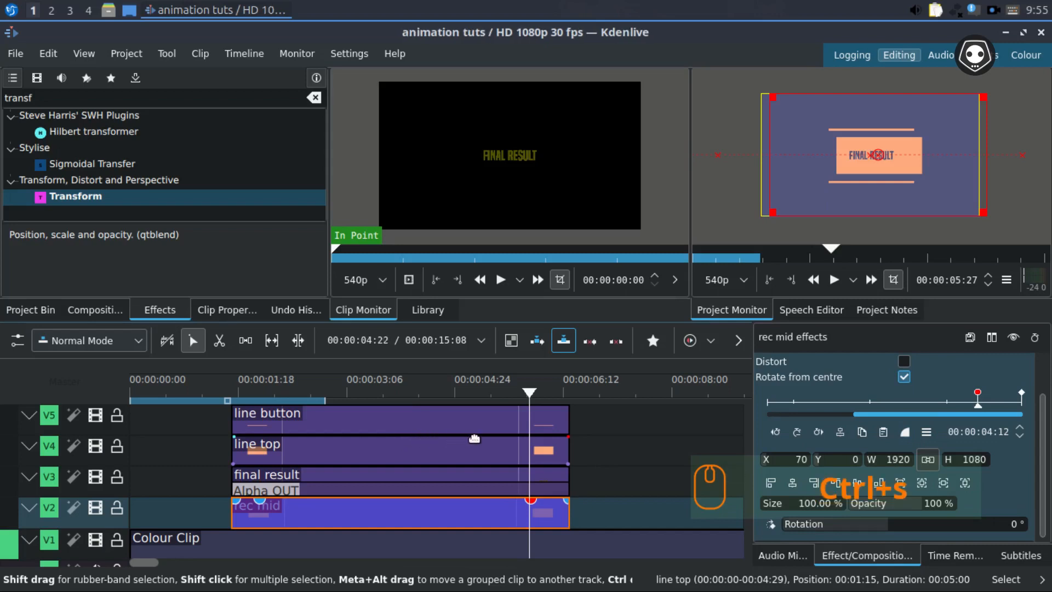
Step: Save the project and play the middle box's animation through from the start of "rec mid"
left_click_drag(531, 405, 234, 414)
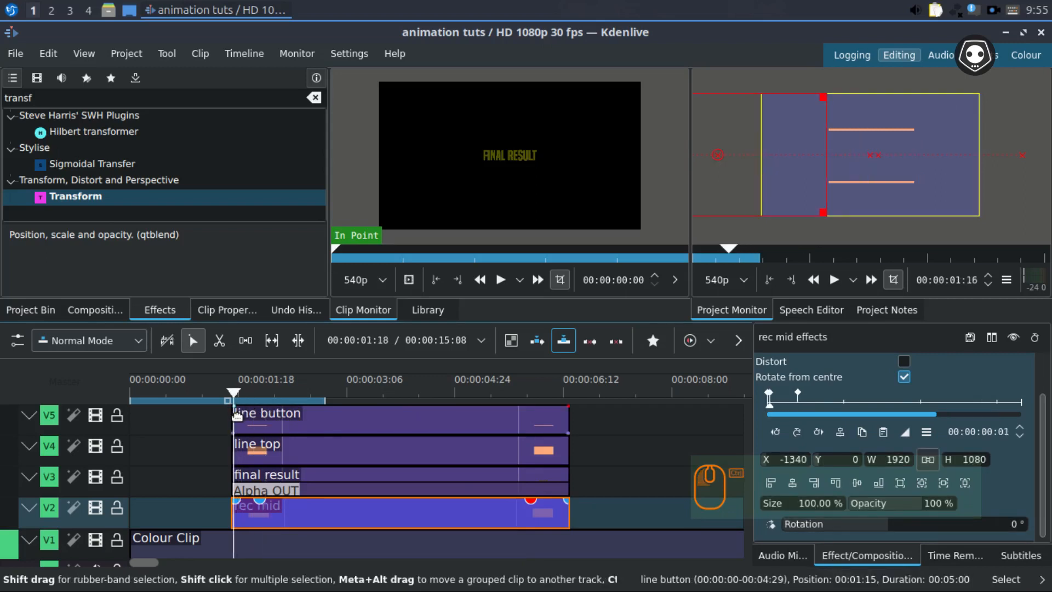
key("ctrl+s")
scroll(289, 466, "down", 1)
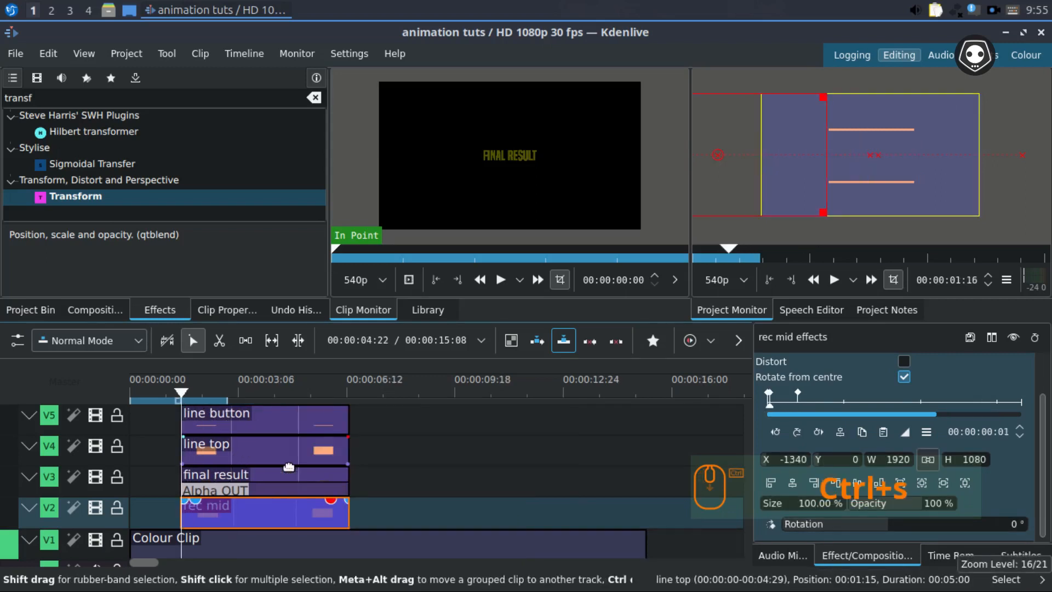
scroll(219, 469, "up", 1)
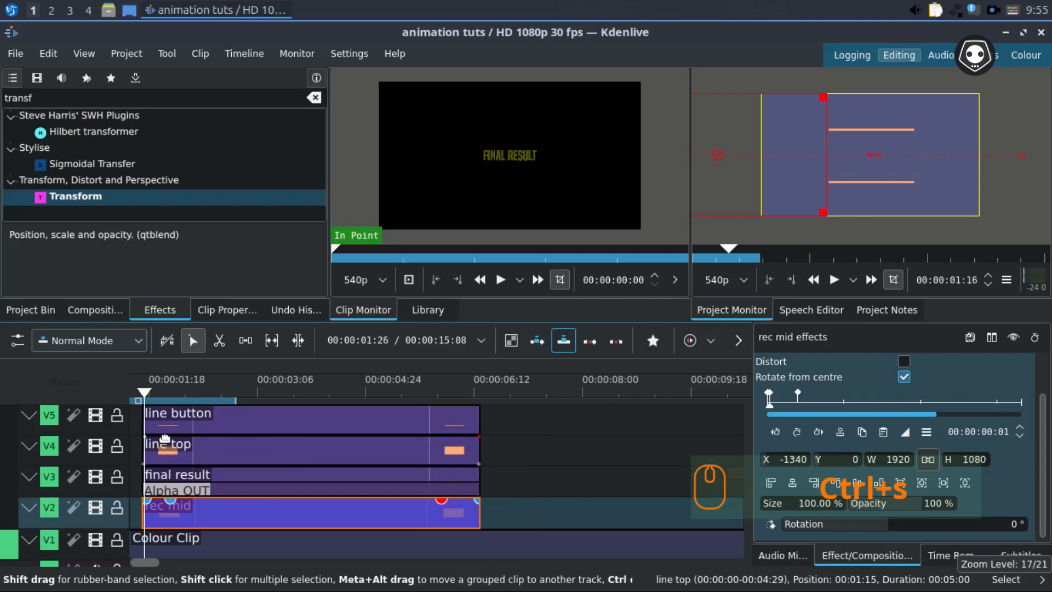
key("space")
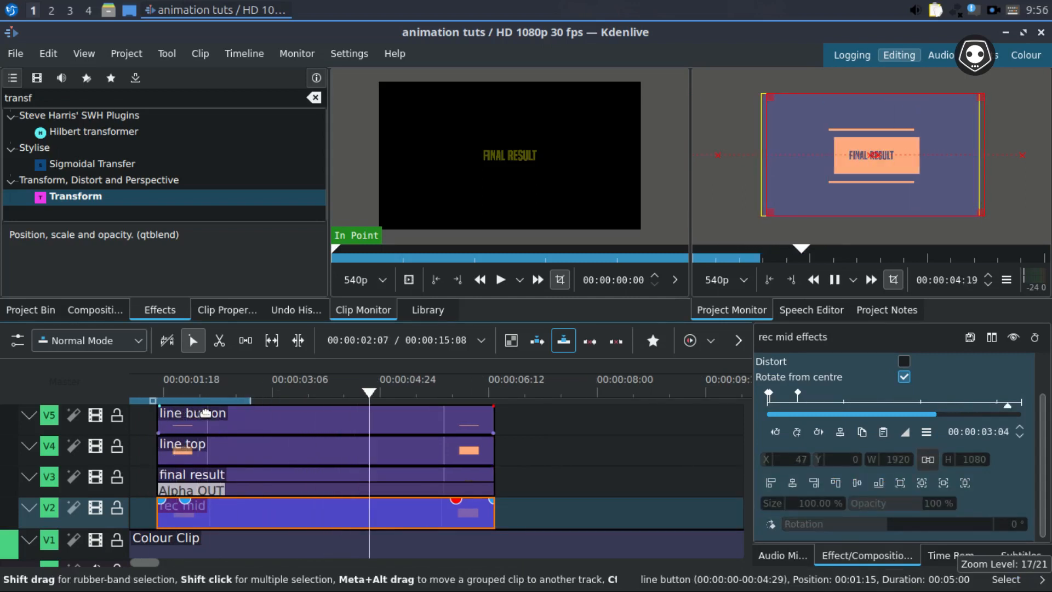
key("space")
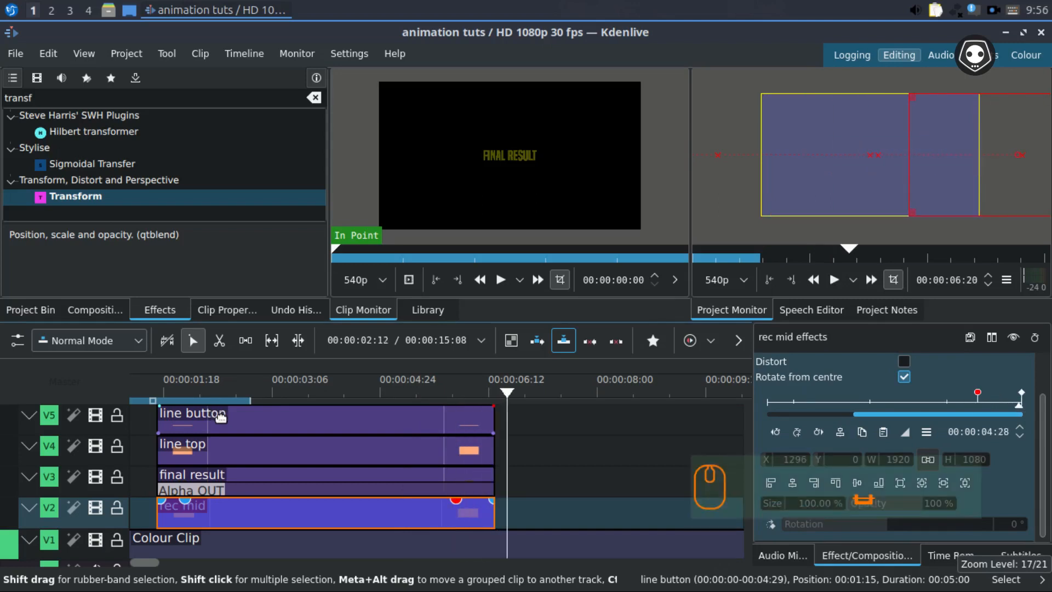
Step: Replay the middle box's slide-in from the start of "rec mid" to check its timing
left_click(157, 390)
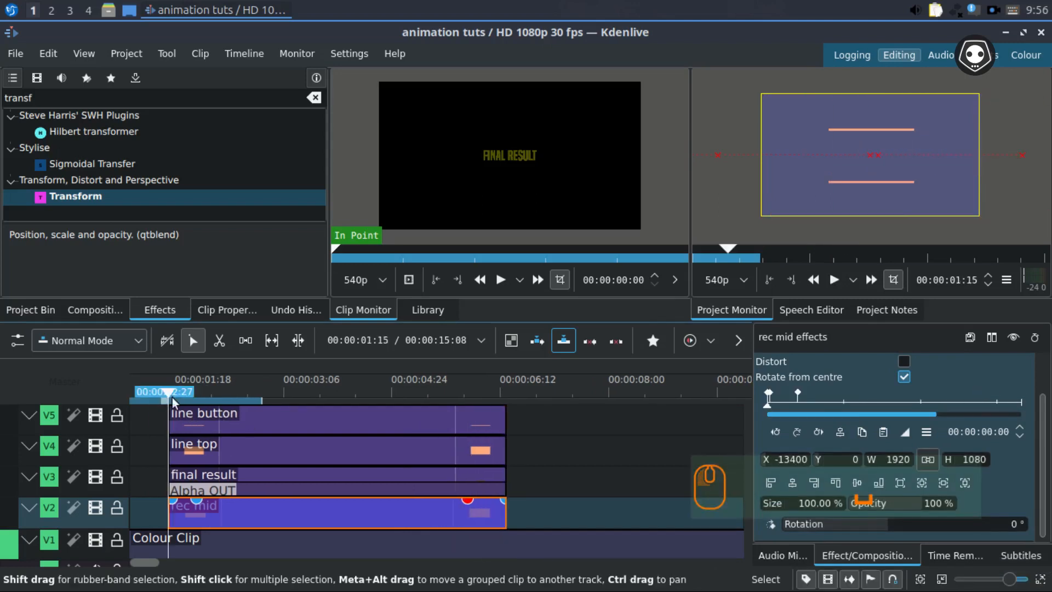
key("space")
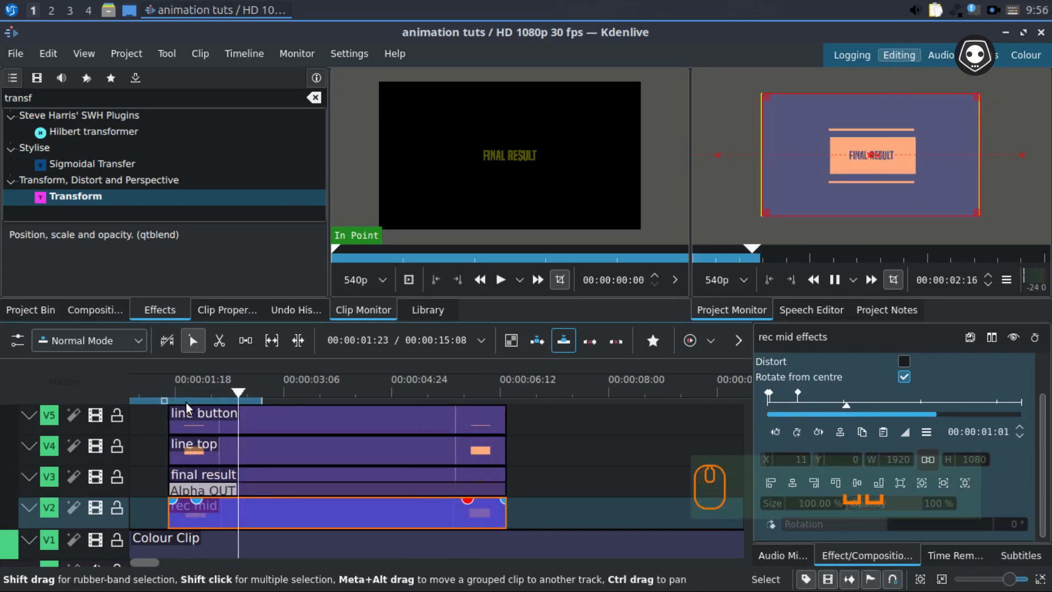
key("space")
scroll(204, 507, "up", 3)
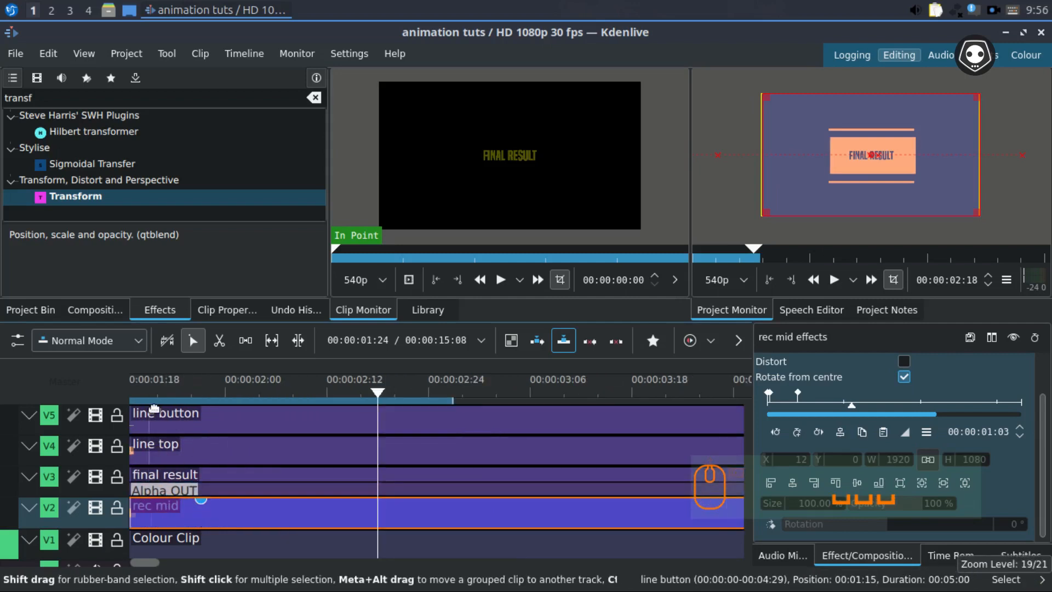
scroll(158, 411, "up", 3)
scroll(237, 390, "down", 2)
scroll(235, 389, "down", 2)
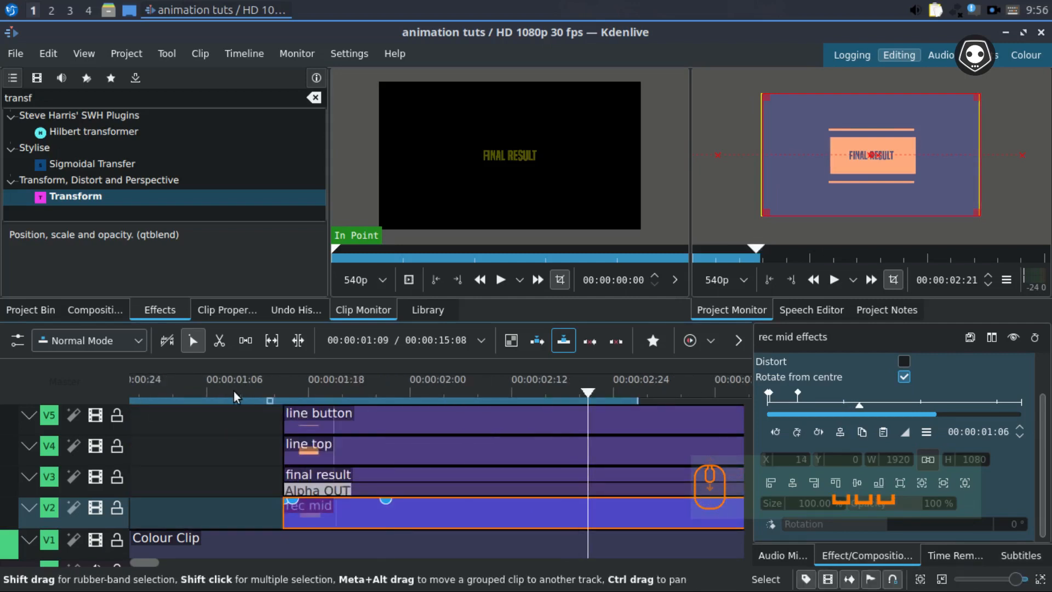
left_click(275, 388)
key("space")
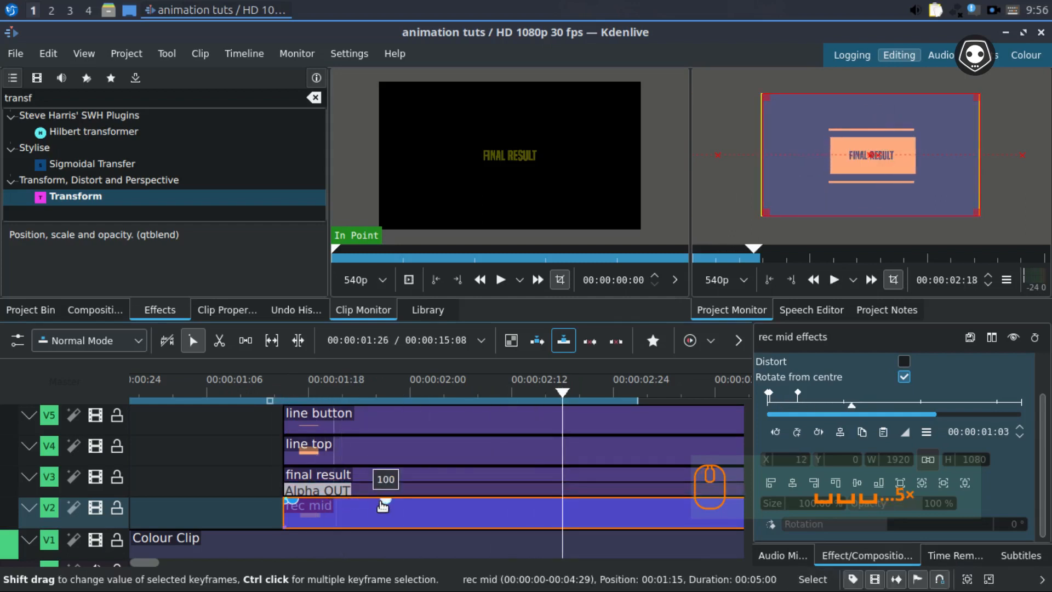
Step: Move the "rec mid" keyframe that ends the slide-in earlier, to about 00:00:01:22, and play the entrance from the clip's start
left_click_drag(385, 500, 344, 504)
left_click(277, 390)
key("space")
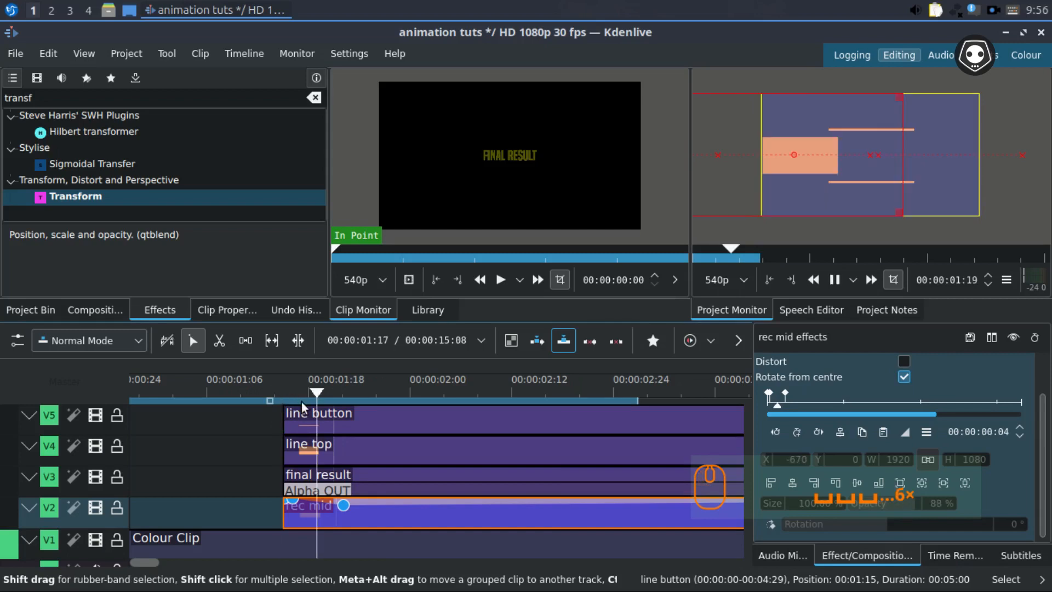
key("space")
left_click(282, 391)
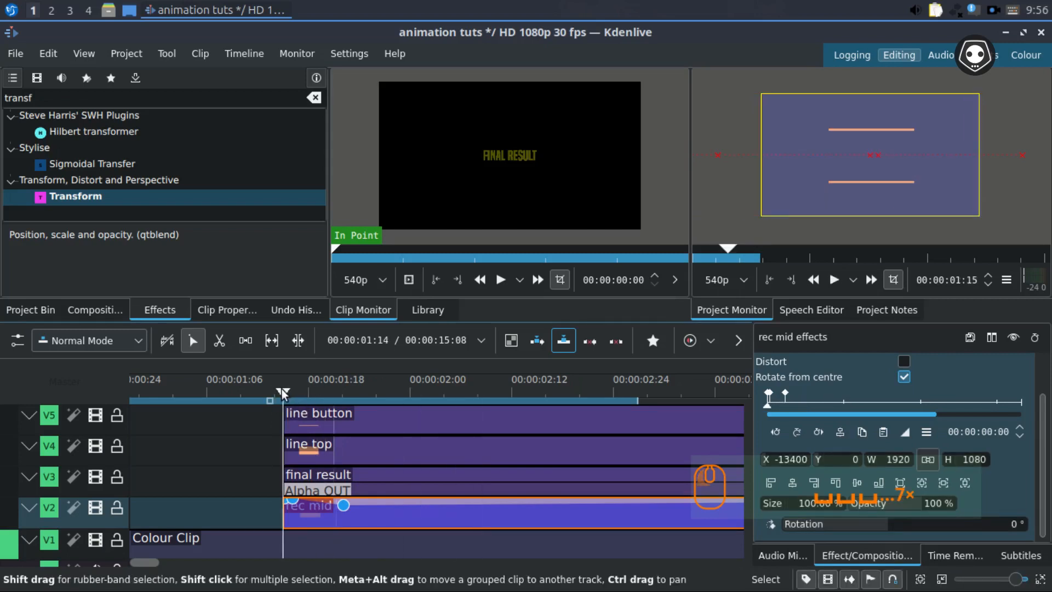
key("space")
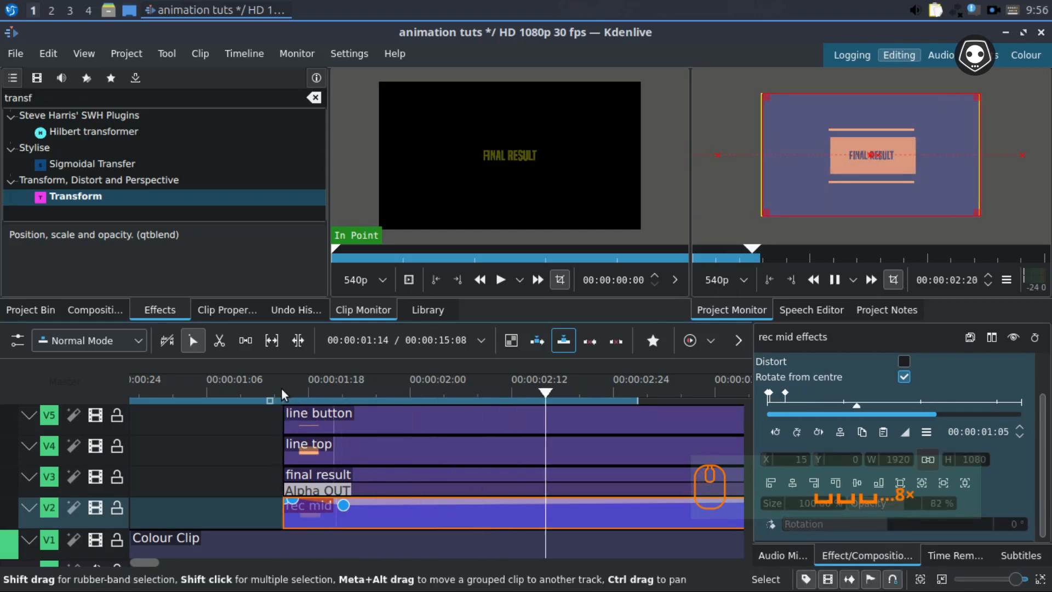
key("space")
scroll(363, 443, "down", 3, "ctrl")
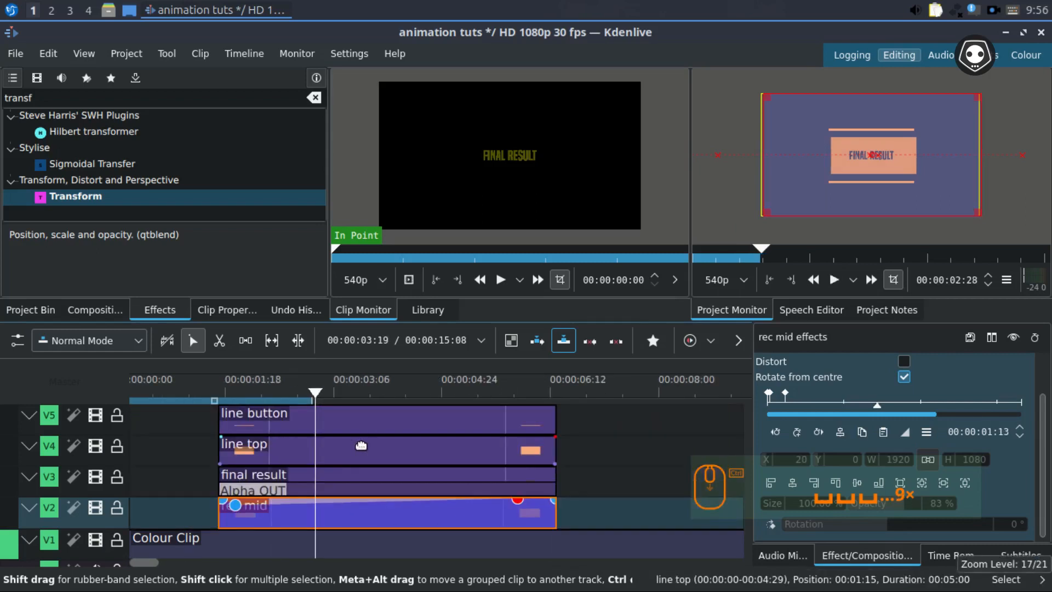
Step: Move the "rec mid" keyframe that starts the slide-out to 00:00:06:02 and play the exit
left_click_drag(517, 500, 529, 510)
left_click(513, 396)
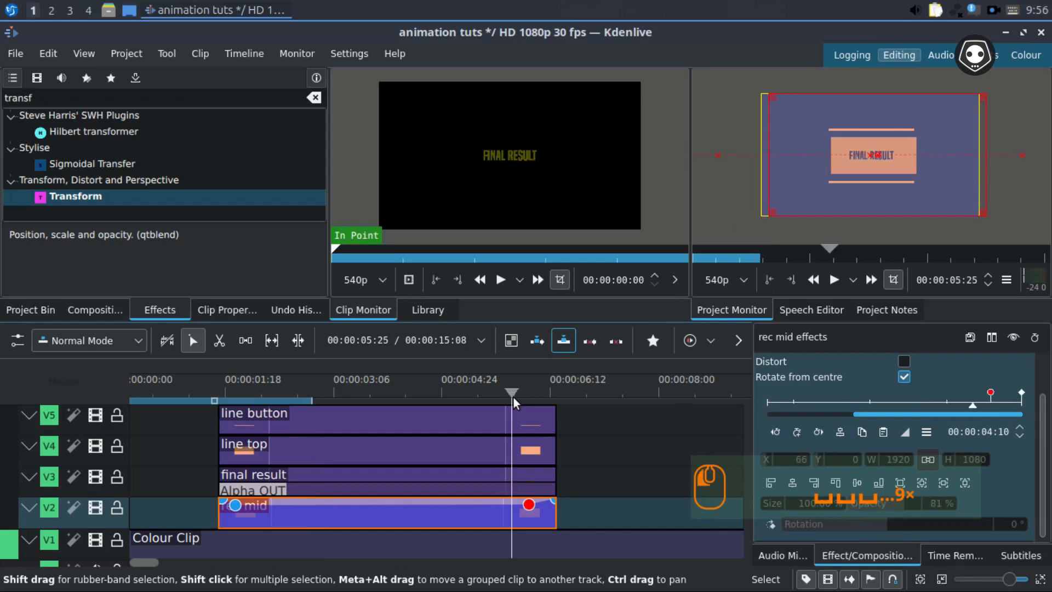
key("space")
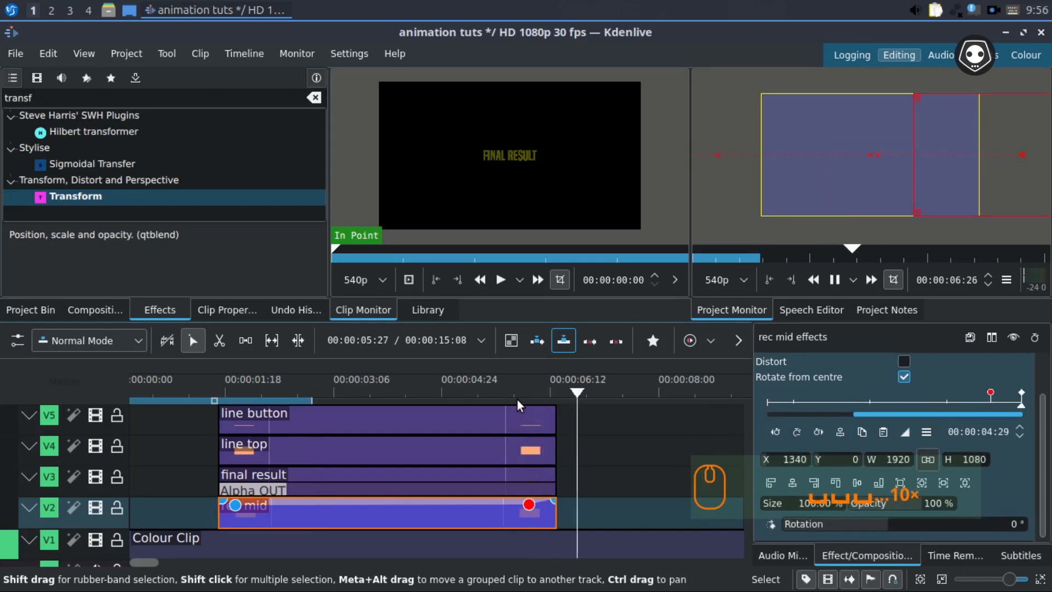
left_click(500, 394)
key("space")
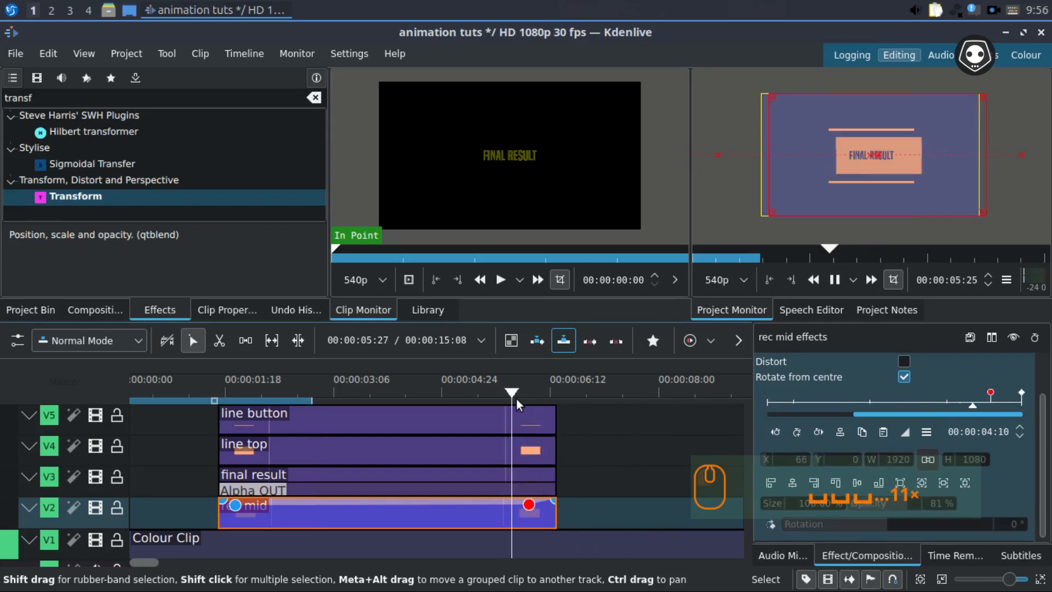
key("space")
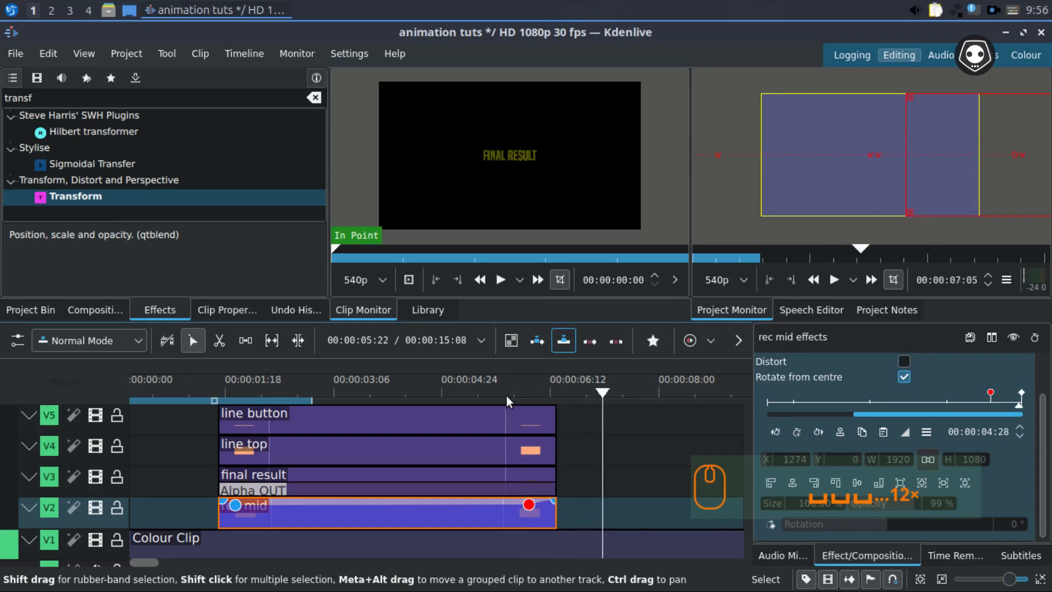
Step: Replay the middle box's drift and slide-out to check the speed of the motion
left_click(506, 395)
key("space")
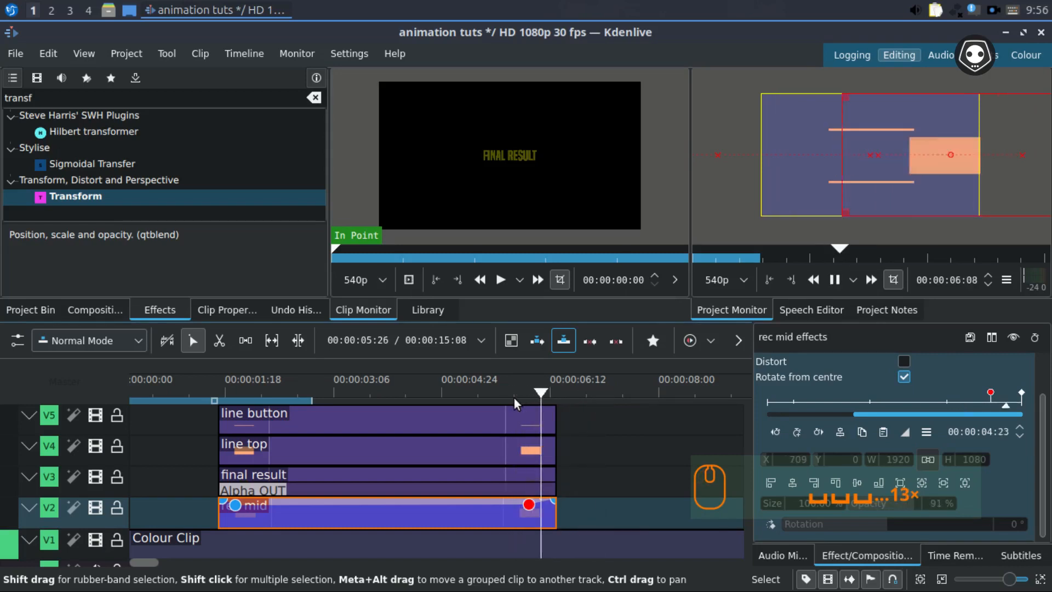
key("space")
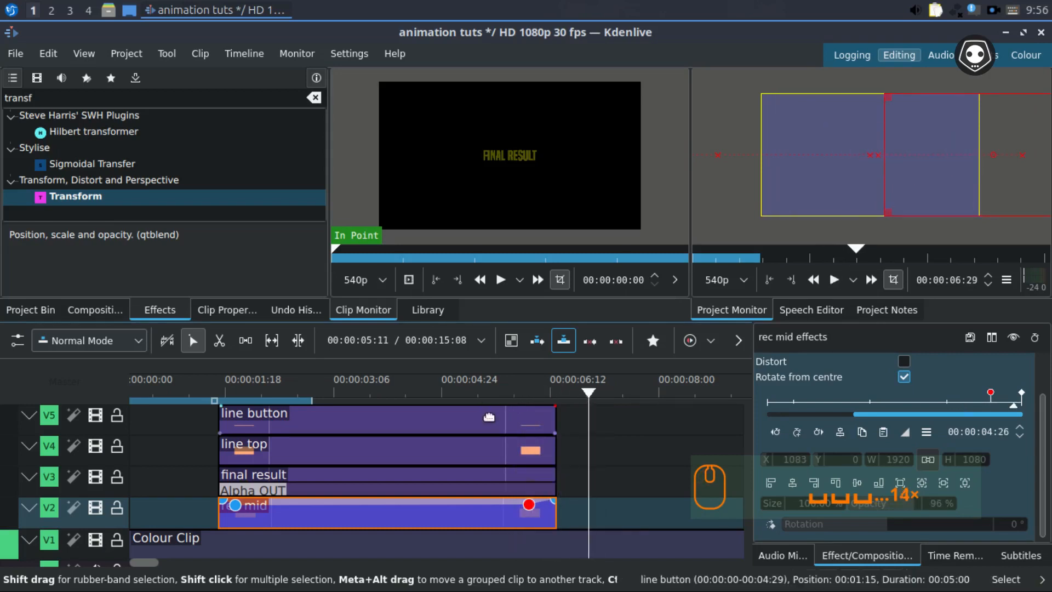
left_click(529, 504)
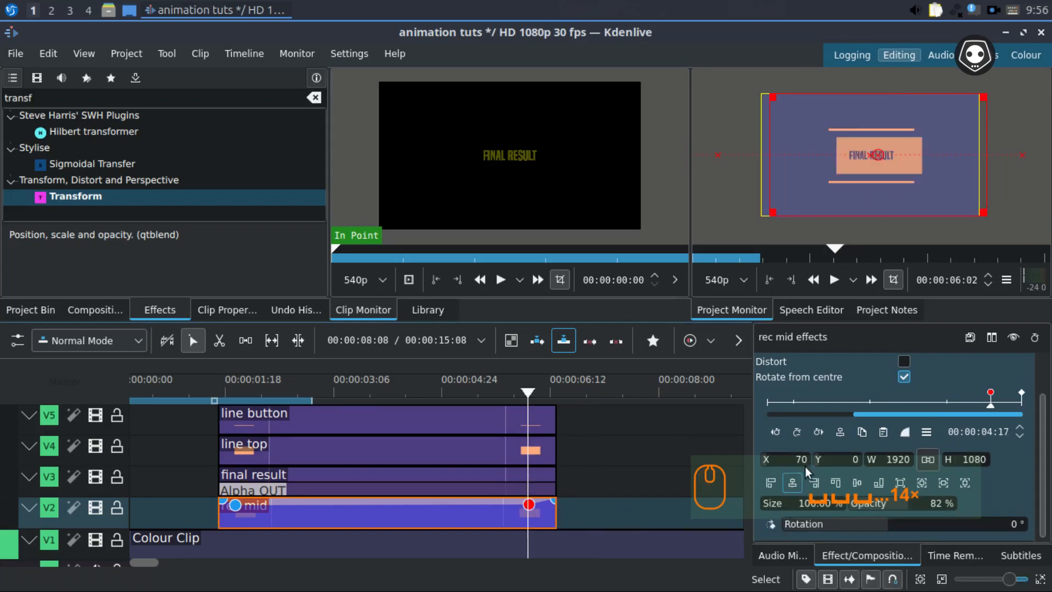
left_click(256, 393)
key("space")
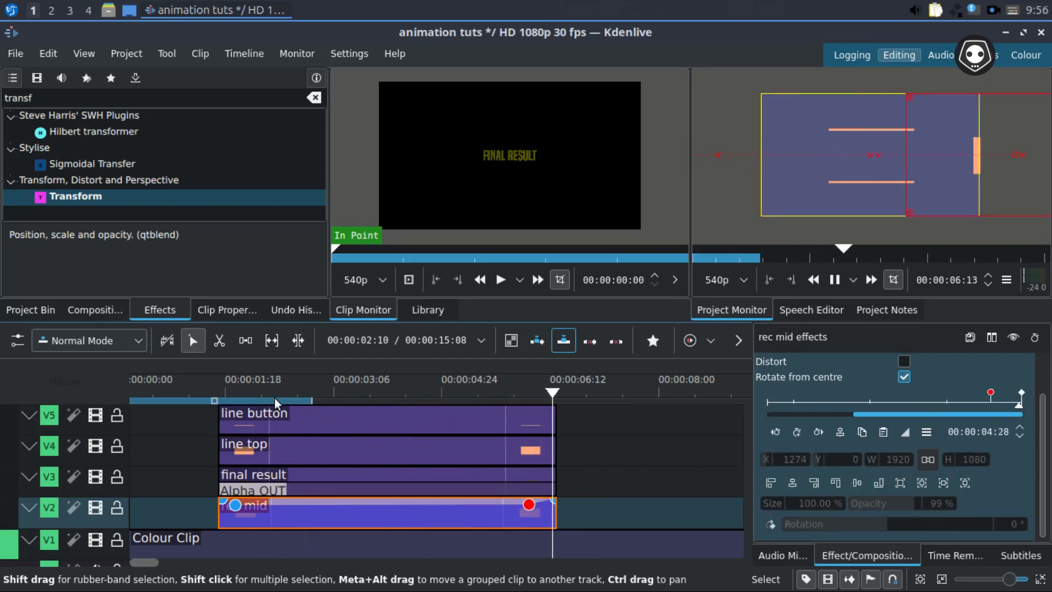
key("space")
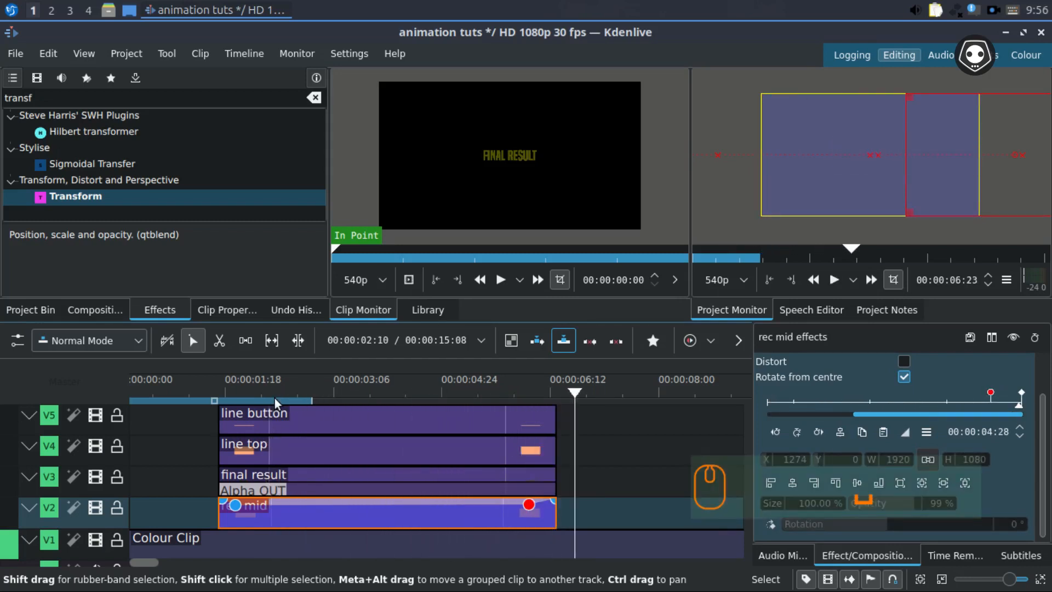
Step: Set the X position of the "rec mid" keyframe at 00:00:06:02 to 80 and save the project
left_click(528, 510)
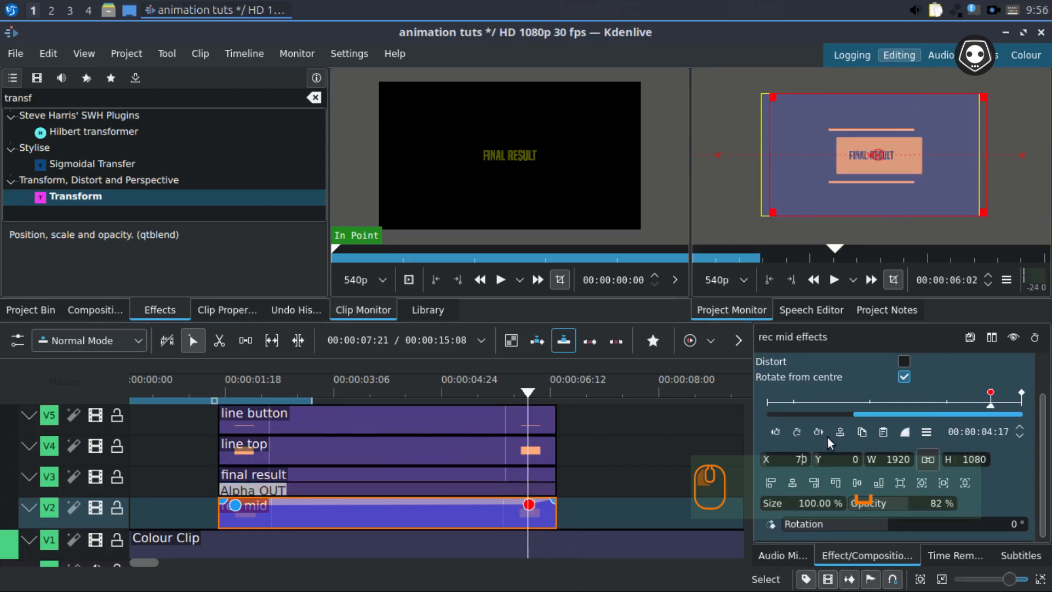
key("BackSpace")
type("8")
key("Return")
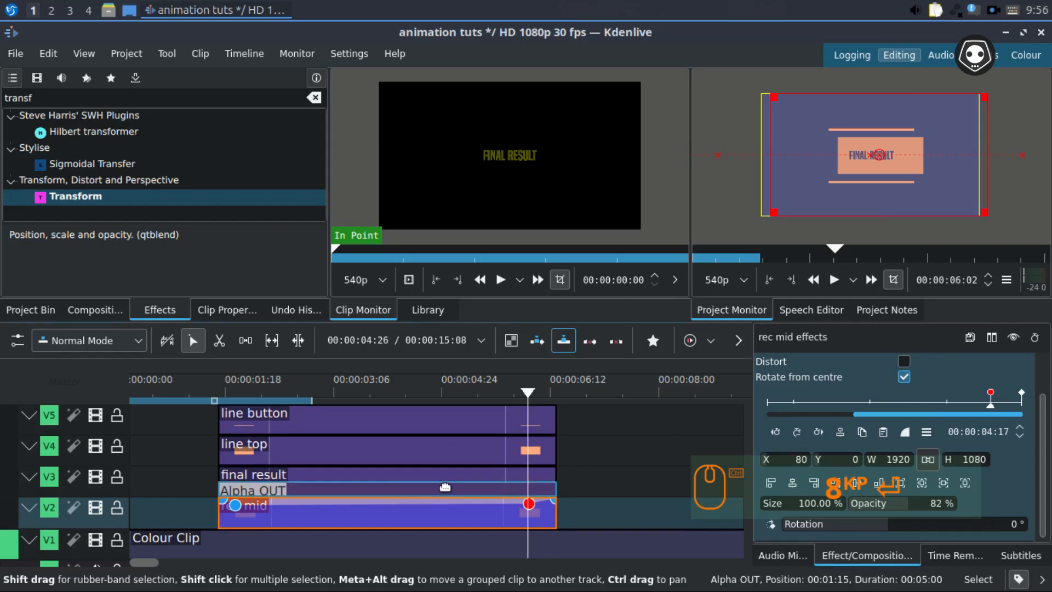
key("ctrl+s")
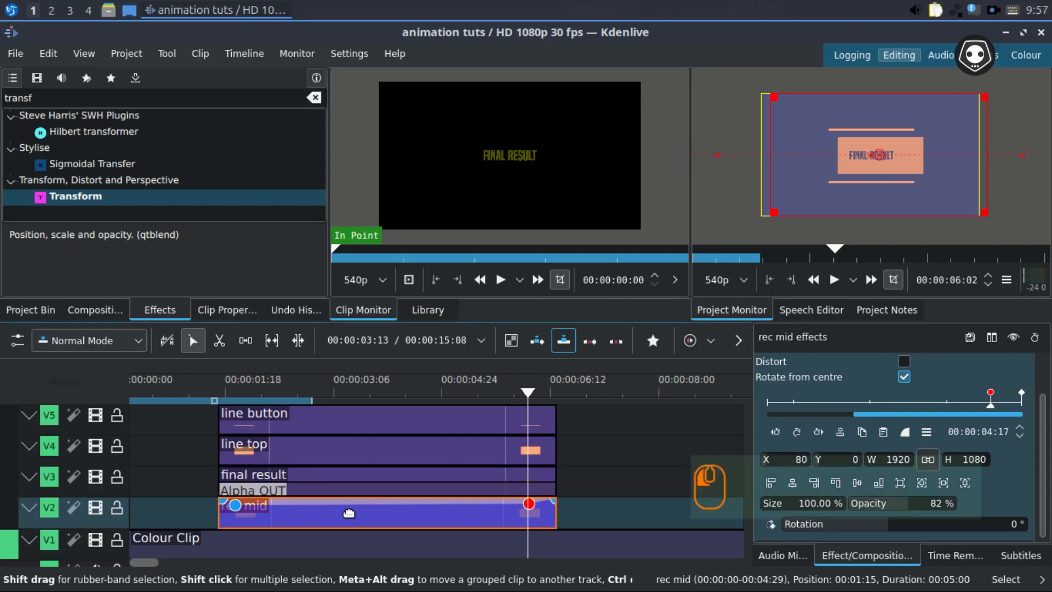
Step: Play the middle box's complete animation from just before the start of "rec mid" to past its end
left_click(216, 390)
key("space")
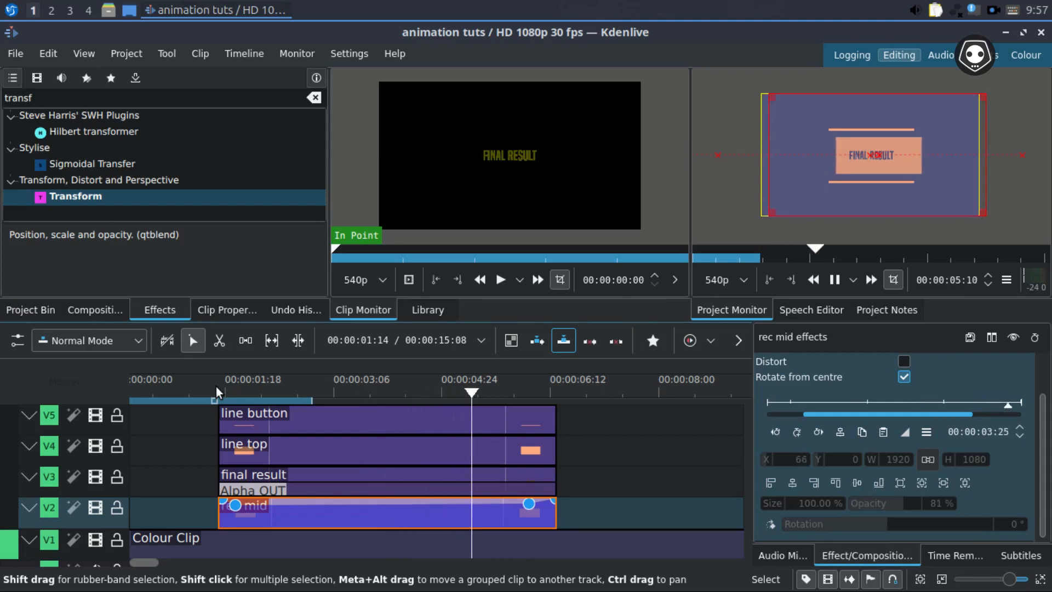
key("space")
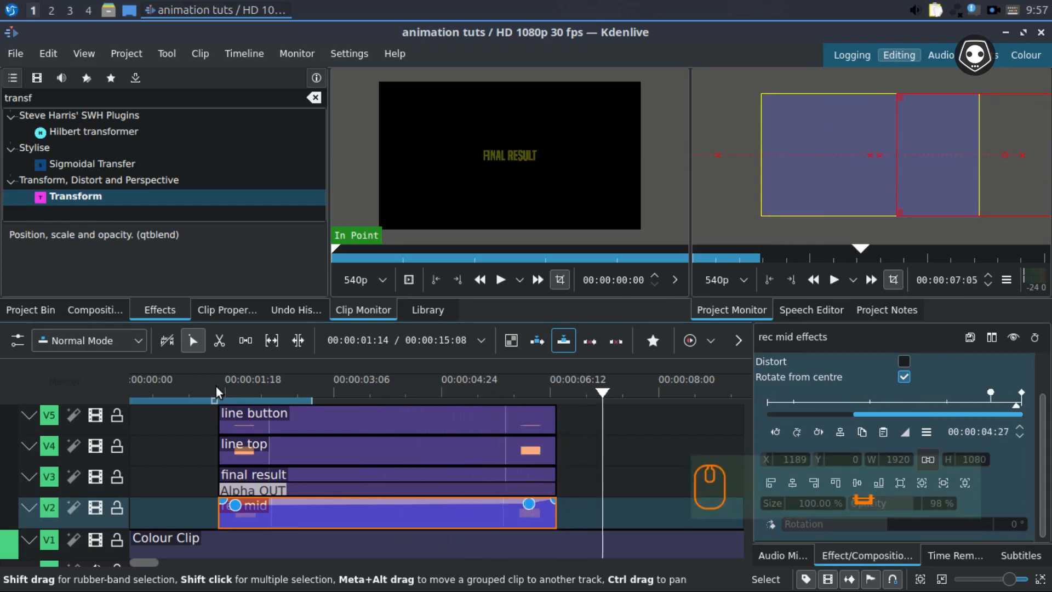
Step: Place the playhead on the first frame of "line button", 00:00:01:15, and apply the Transform effect to that clip
left_click(213, 383)
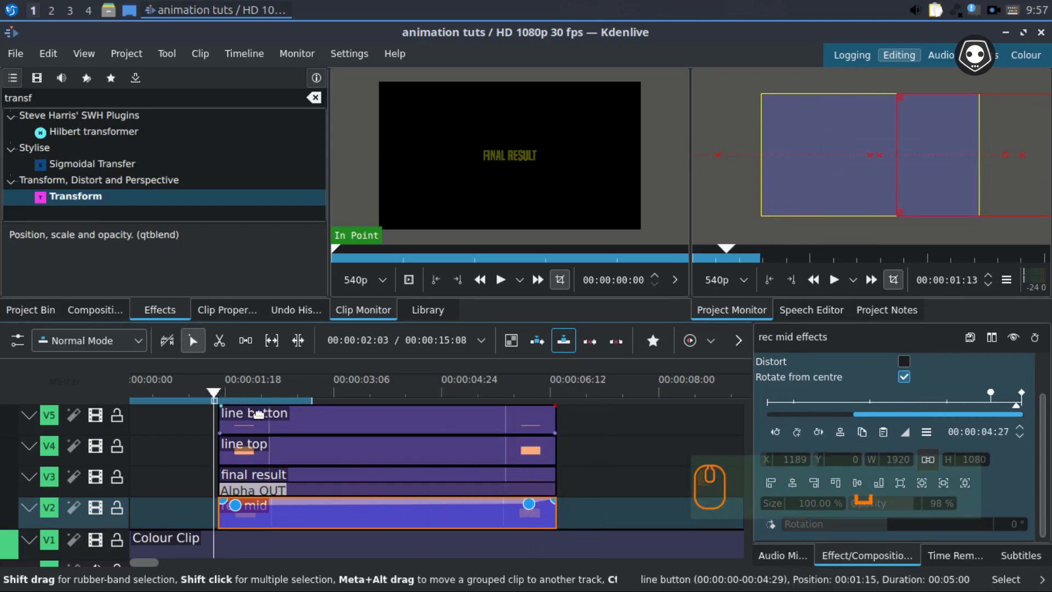
scroll(198, 402, "up", 2)
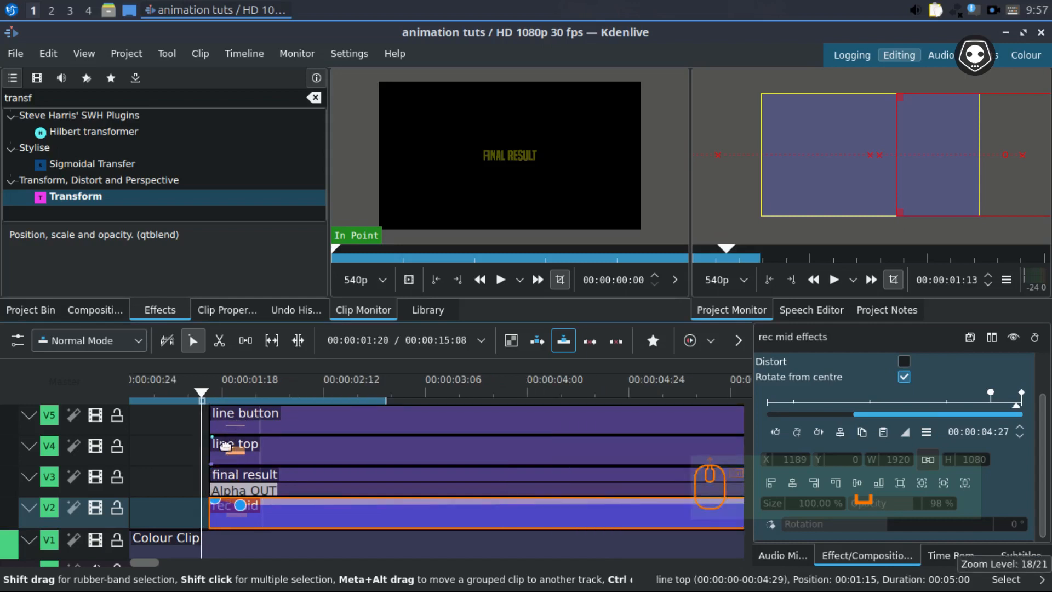
left_click_drag(205, 392, 210, 396)
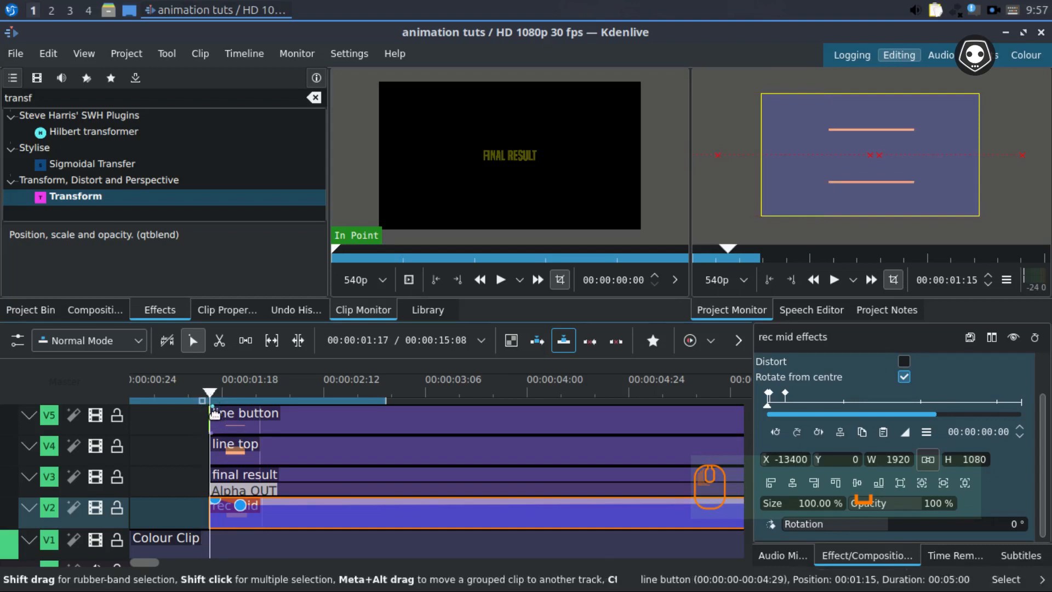
left_click(225, 419)
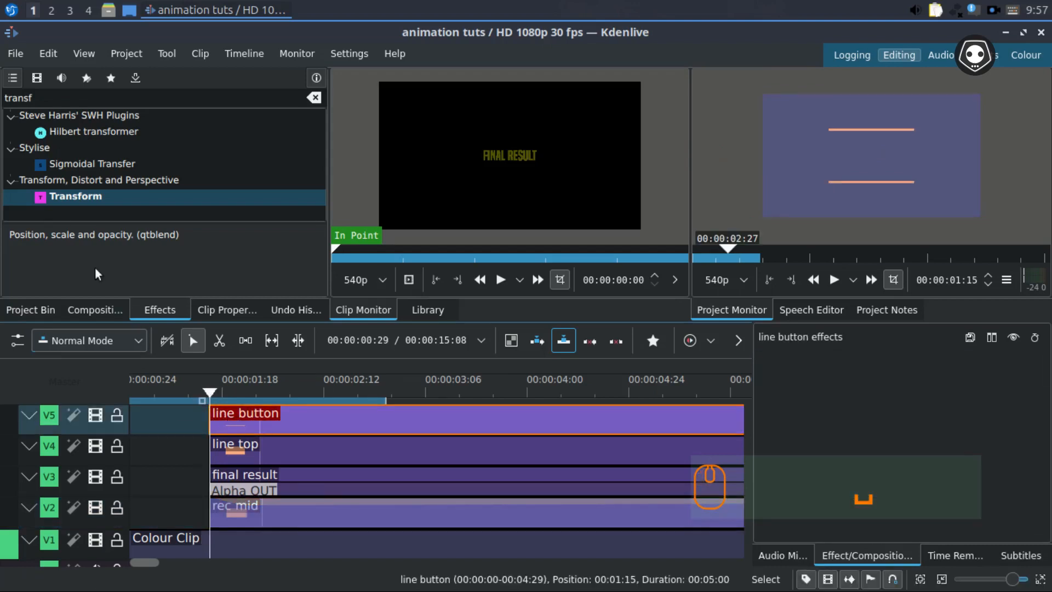
left_click(65, 202)
left_click_drag(62, 199, 242, 417)
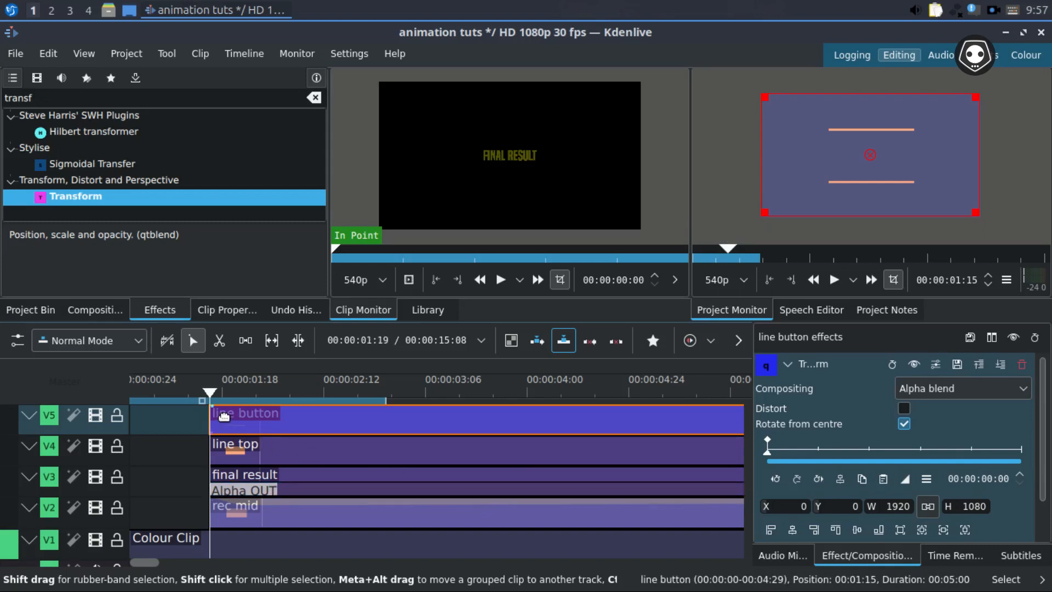
Step: Add a Transform keyframe to "line button" one frame in, at 00:00:01:16, with its X position set to -13400
scroll(223, 418, "up", 1)
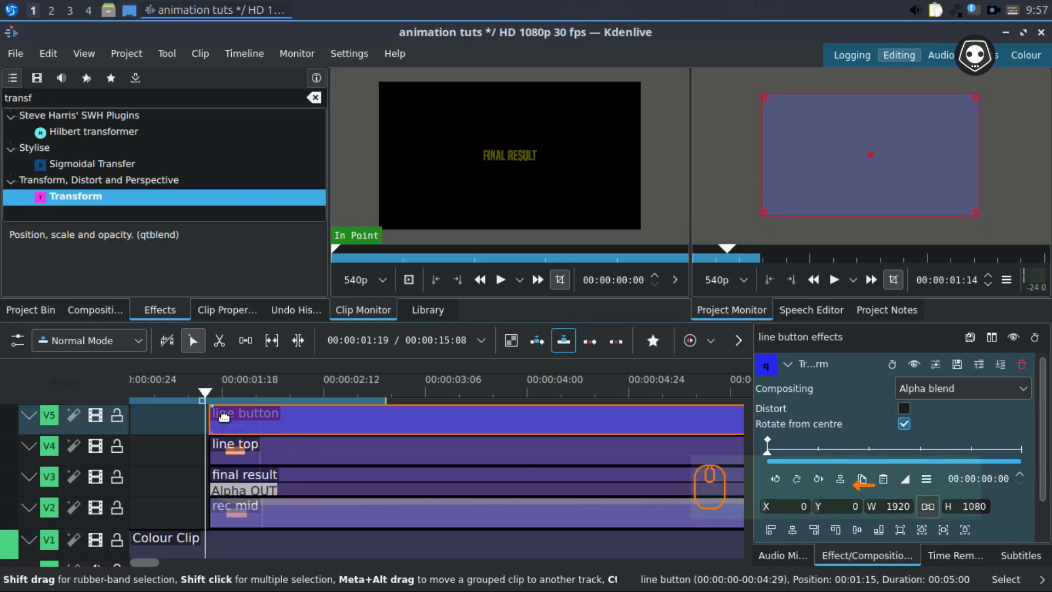
scroll(224, 417, "down", 1)
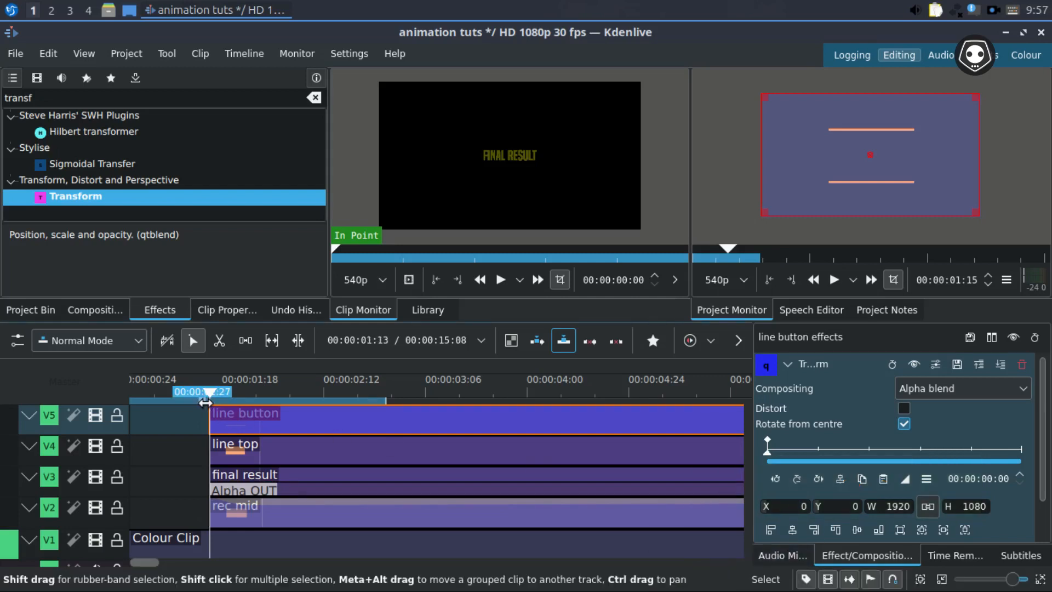
key("Right")
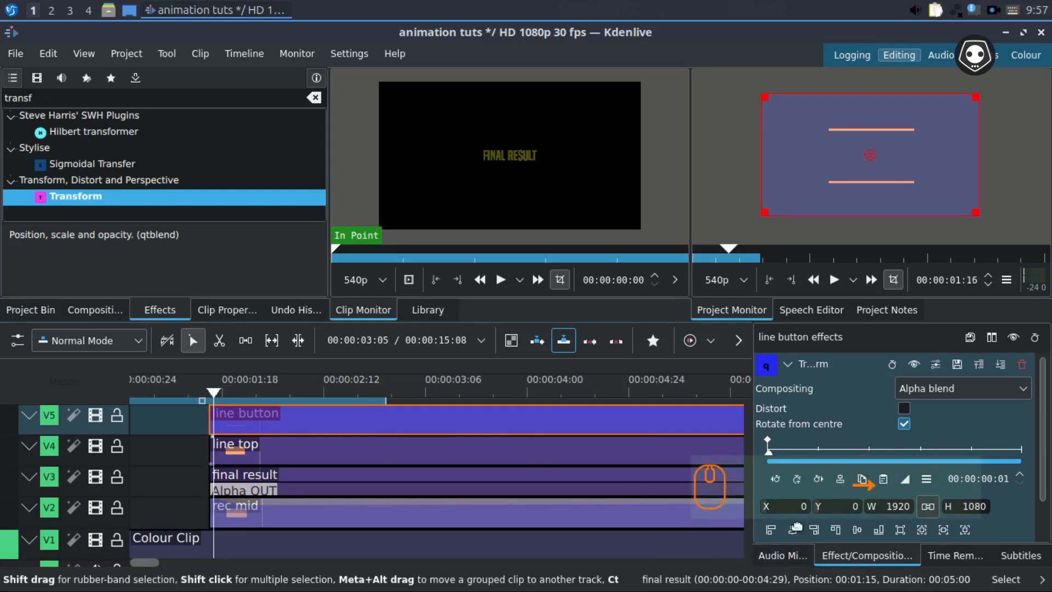
left_click(795, 478)
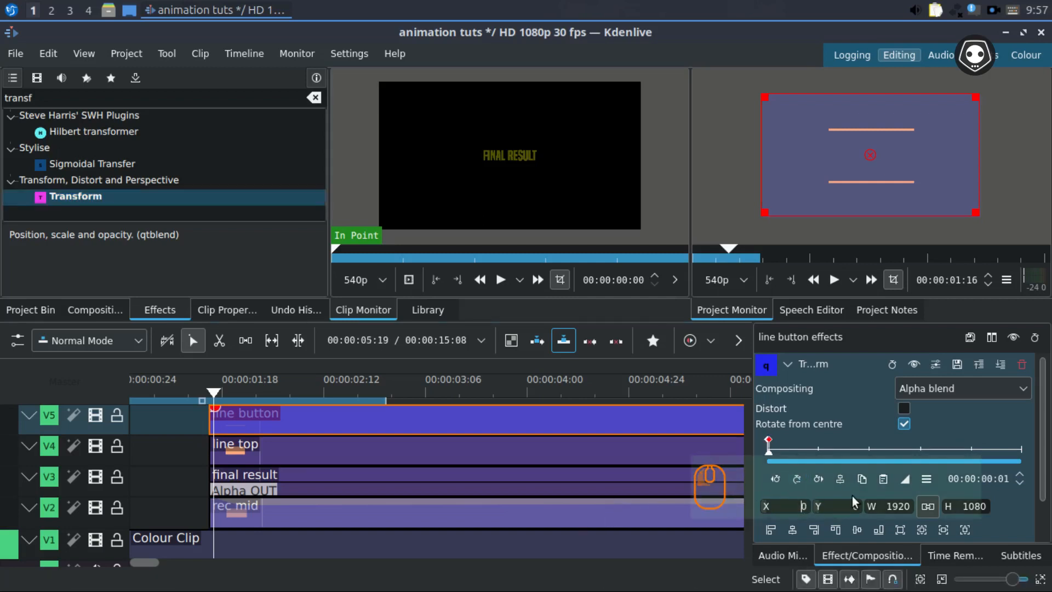
type("-13400")
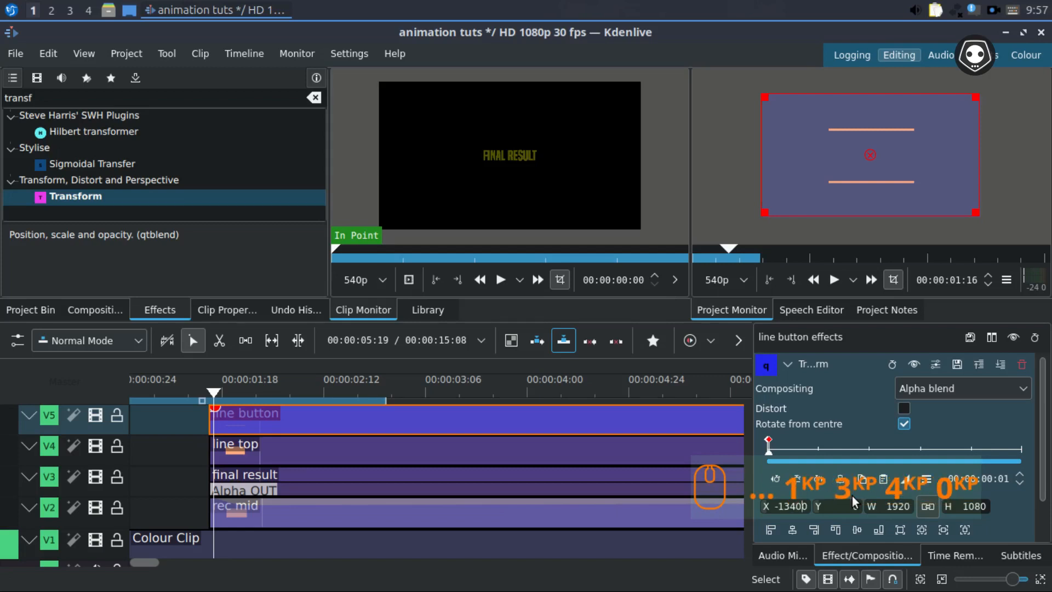
key("Return")
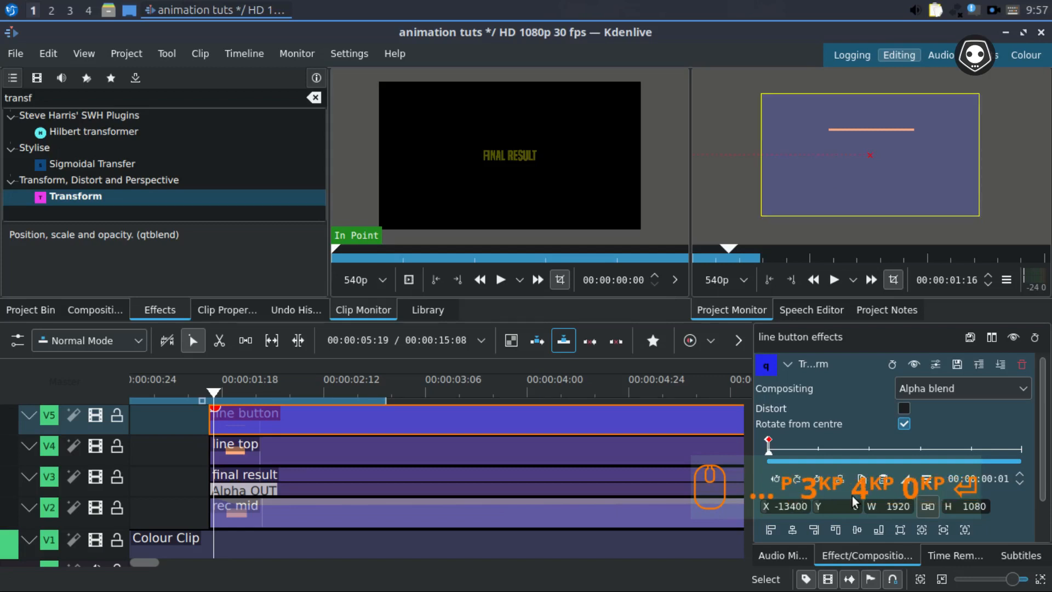
Step: Set the X position of the "line button" keyframe at 00:00:01:16 to 1340
left_click(773, 506)
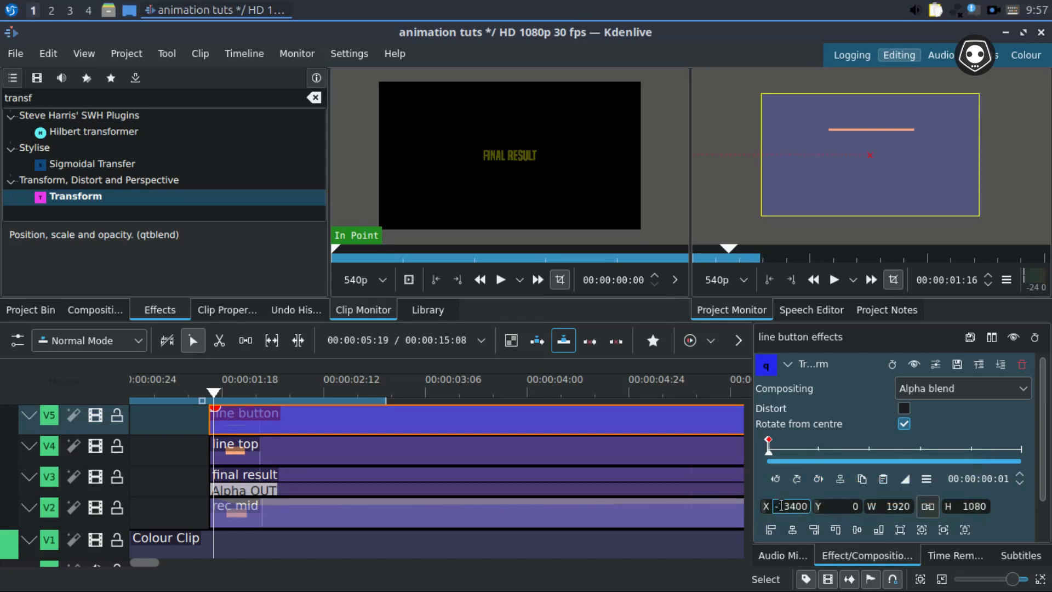
left_click(782, 506)
key("ctrl+a")
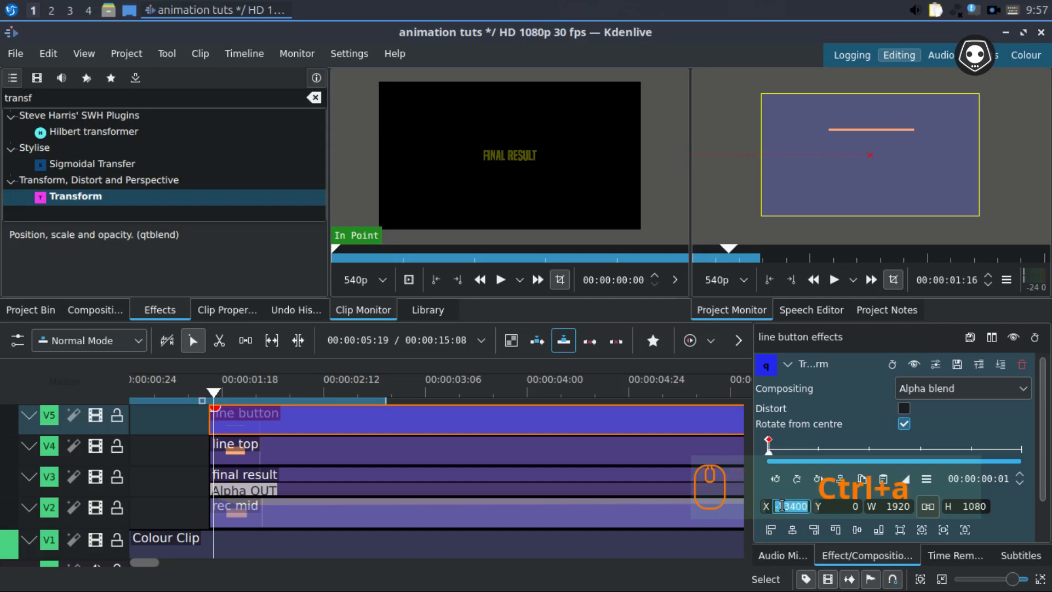
type("1340")
key("Return")
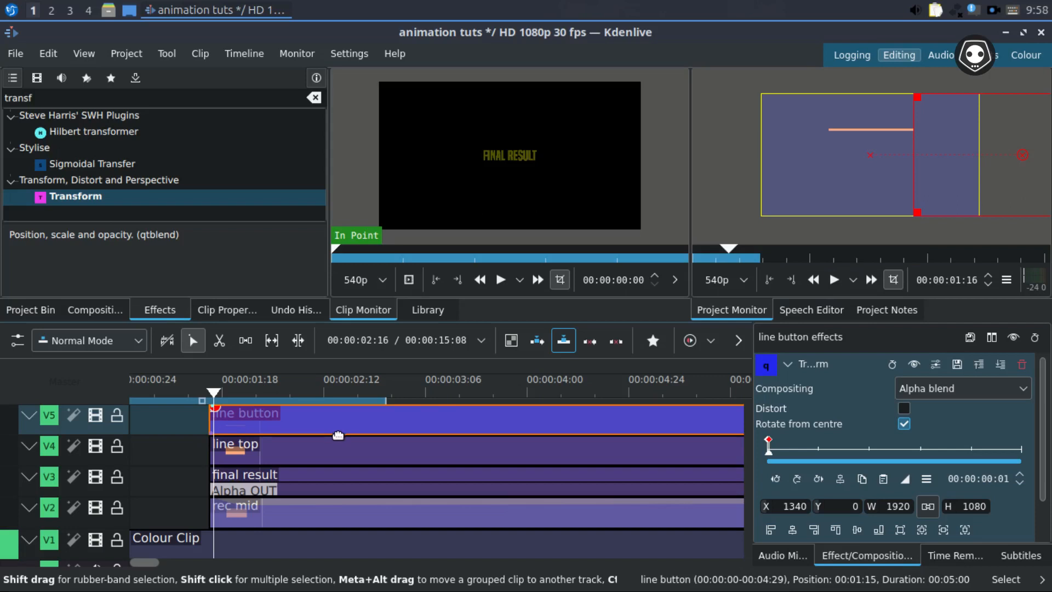
Step: Set the X position of the first Transform keyframe on "line button", at 00:00:01:15, to 1340
scroll(767, 461, "up", 4)
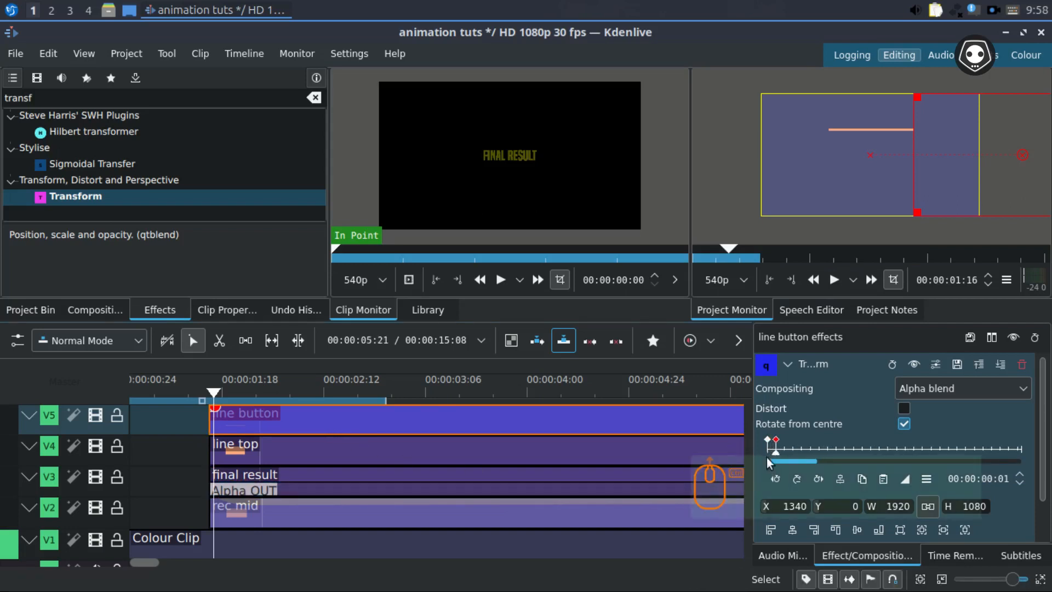
left_click(769, 446)
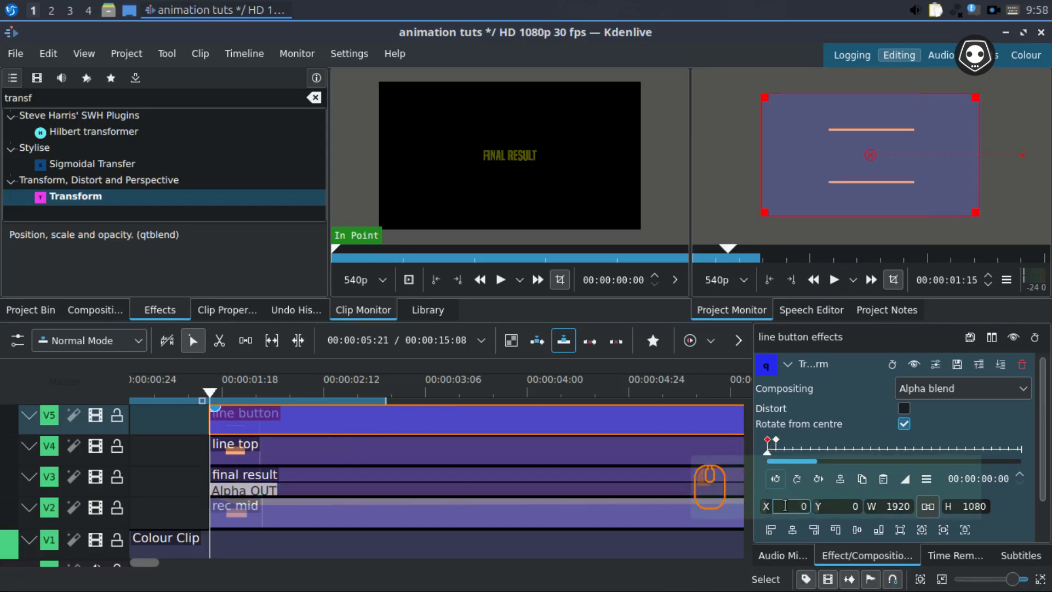
type("1340")
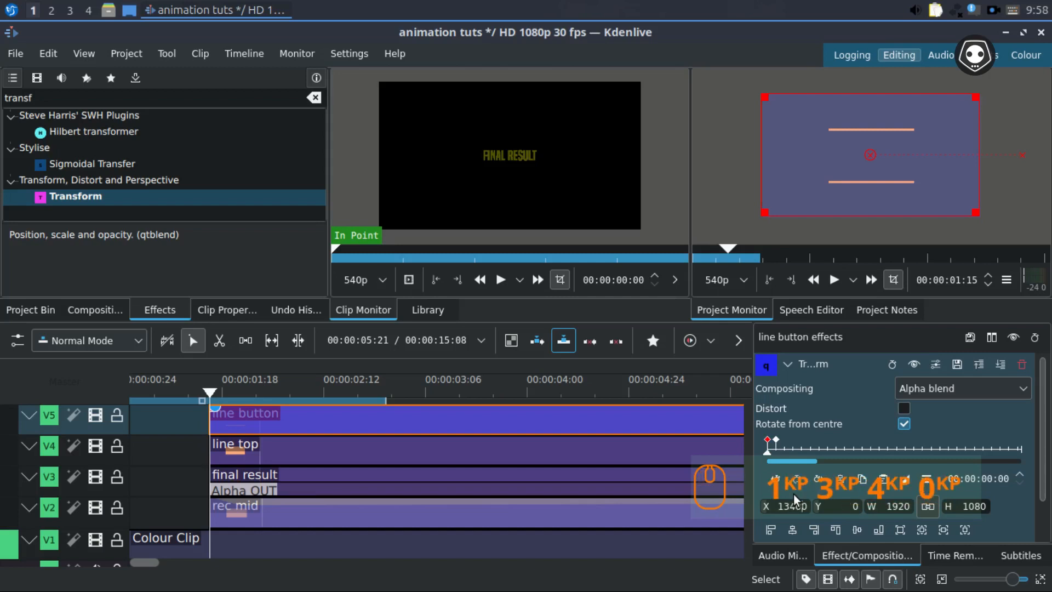
key("Right")
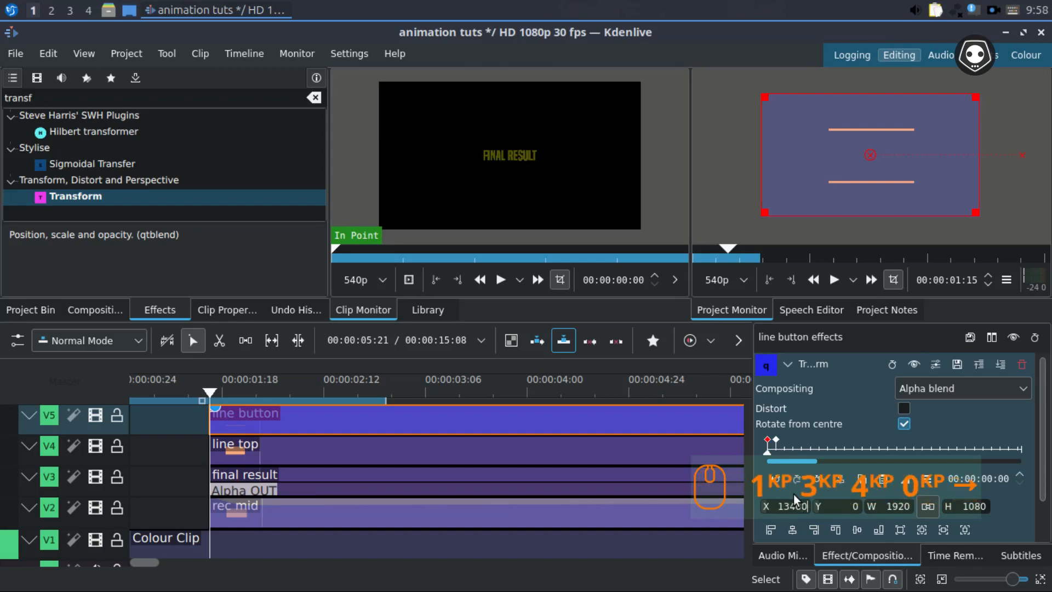
key("BackSpace")
key("Return")
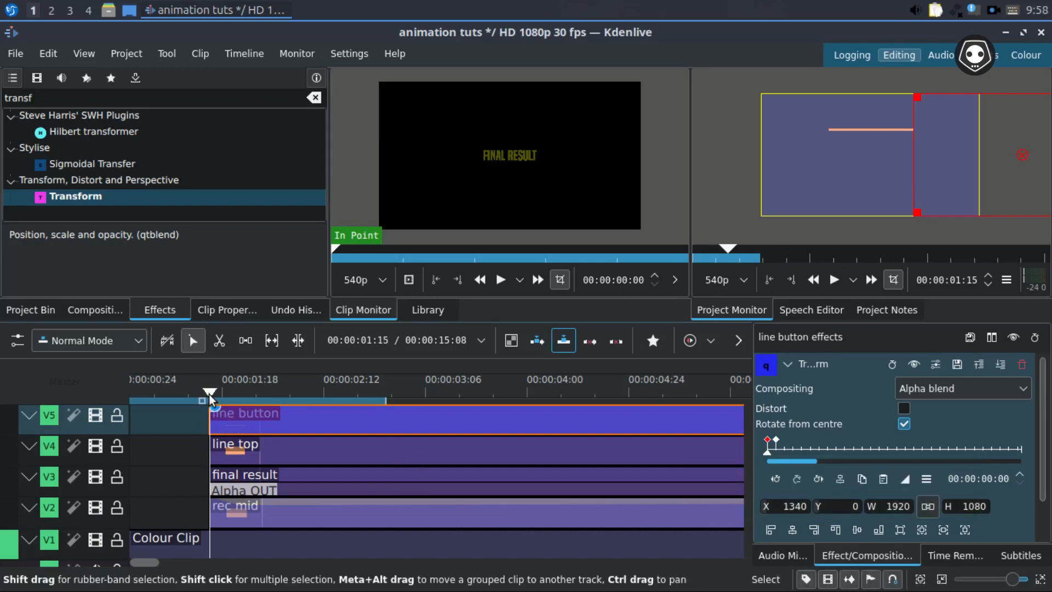
Step: Add a Transform keyframe with X position 0 to "line button" at 00:00:01:22, aligned with the second keyframe of "rec mid"
left_click_drag(209, 394, 273, 408)
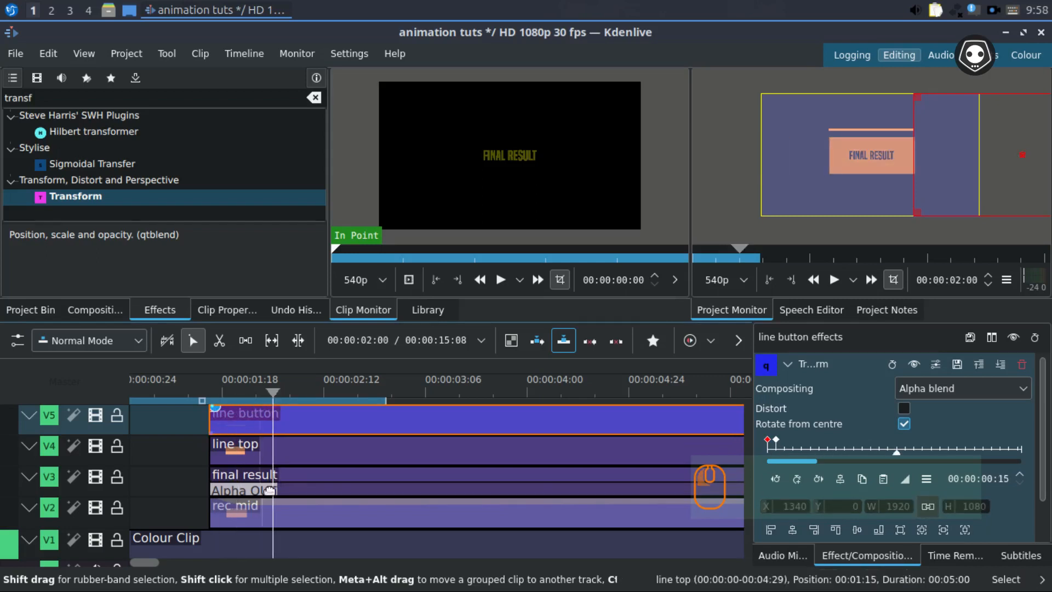
left_click(241, 512)
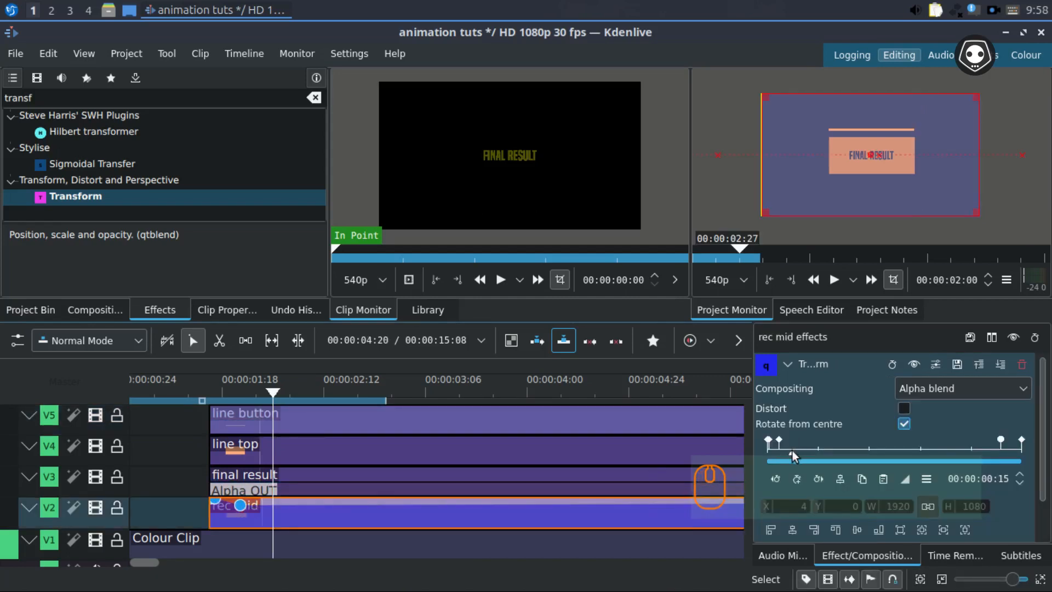
left_click_drag(791, 452, 779, 453)
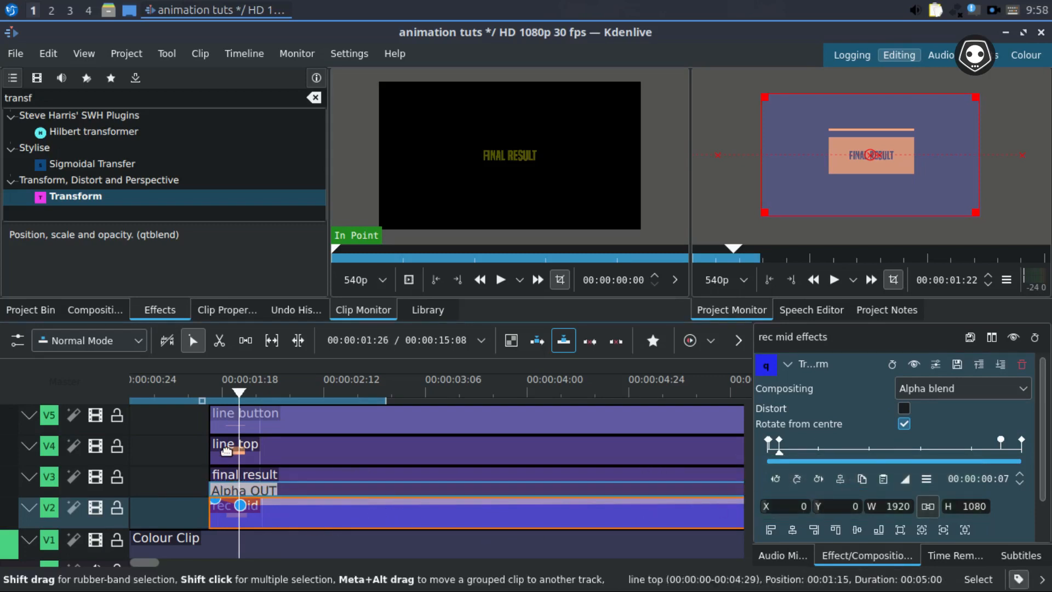
left_click(255, 422)
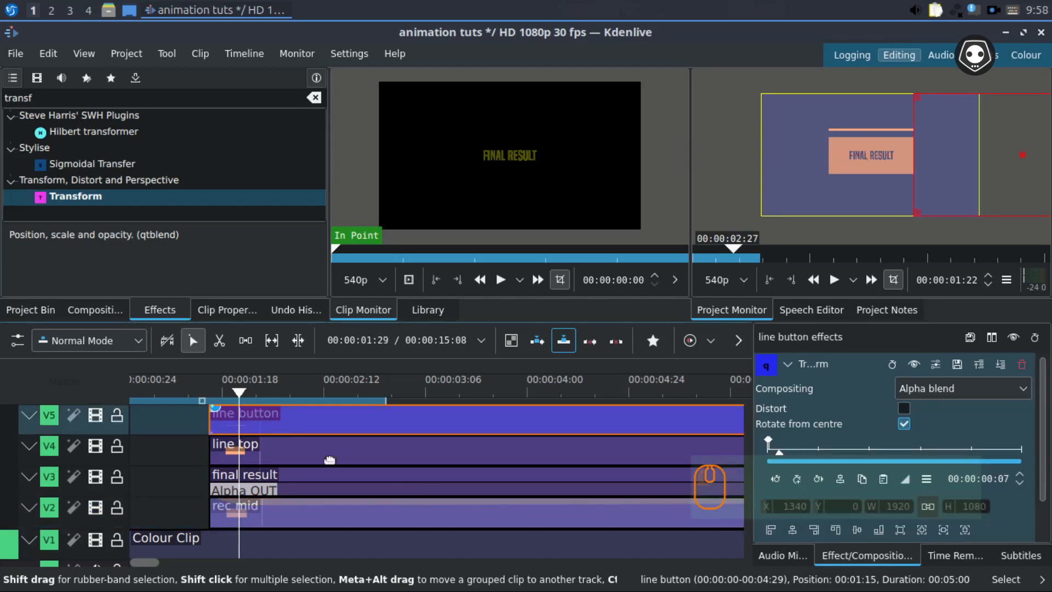
scroll(789, 464, "up", 4, "ctrl")
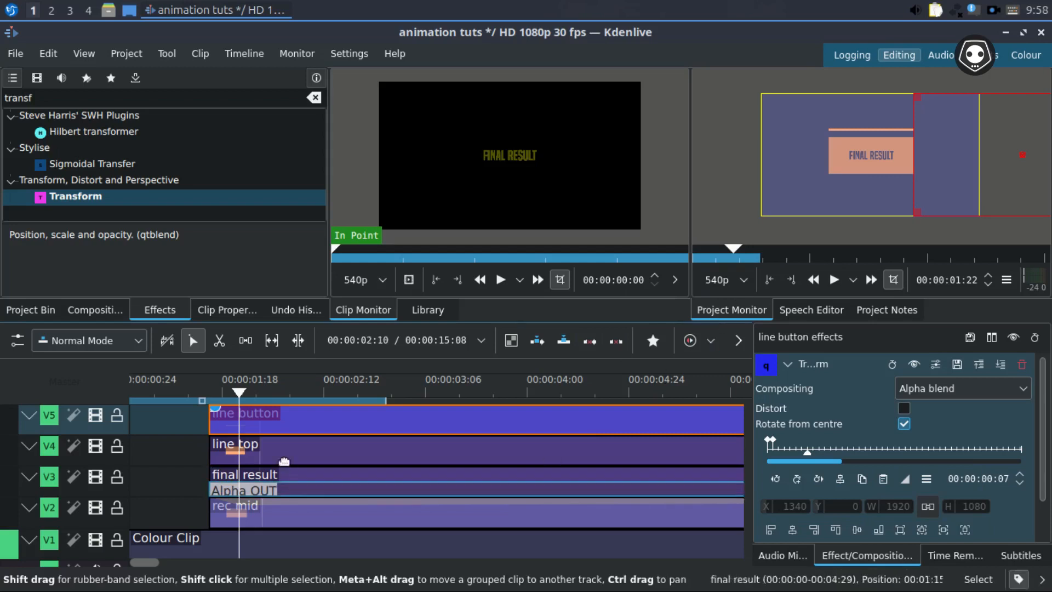
left_click(797, 478)
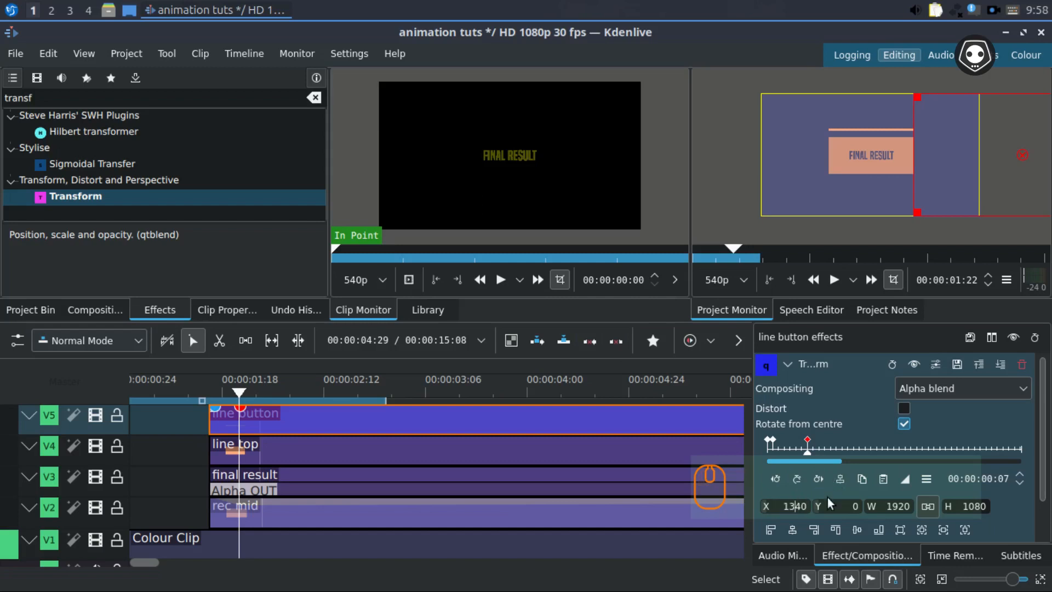
key("ctrl+a")
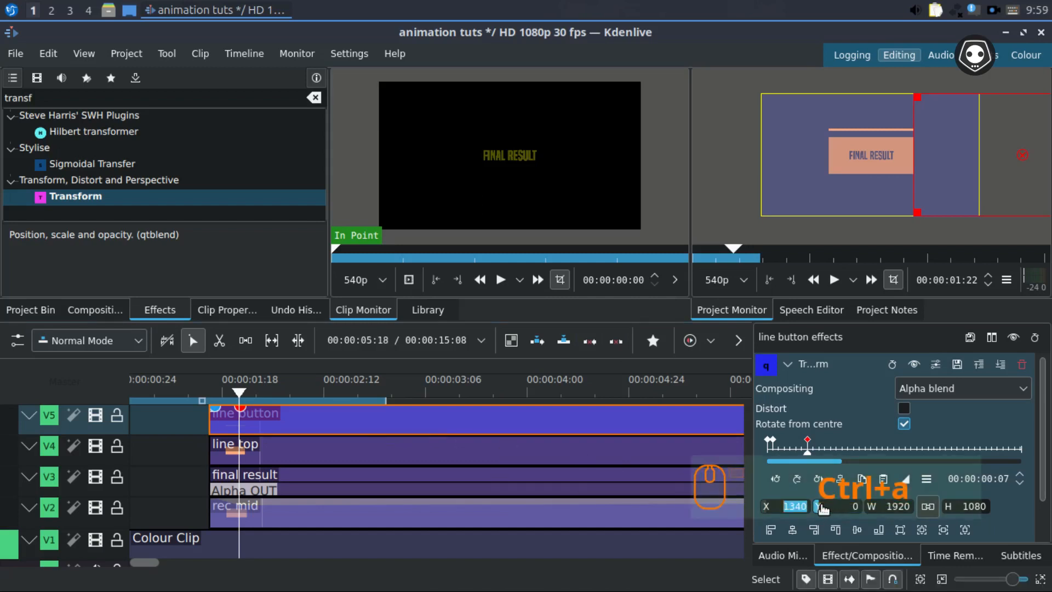
type("0")
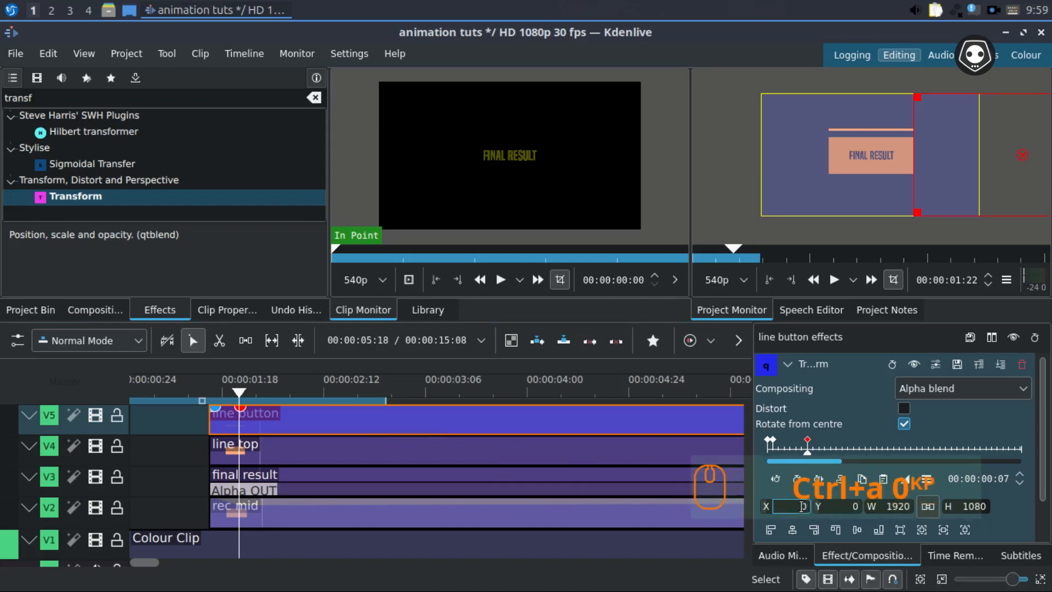
key("Return")
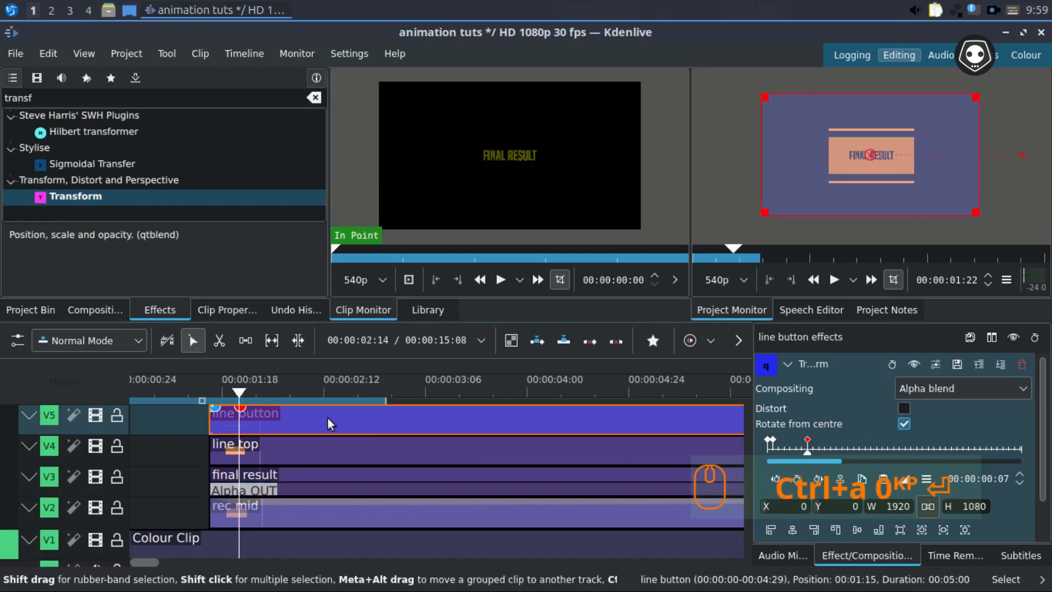
Step: Play the bottom line's entrance from just before the start of "line button", at 00:00:01:13
left_click_drag(239, 395, 202, 399)
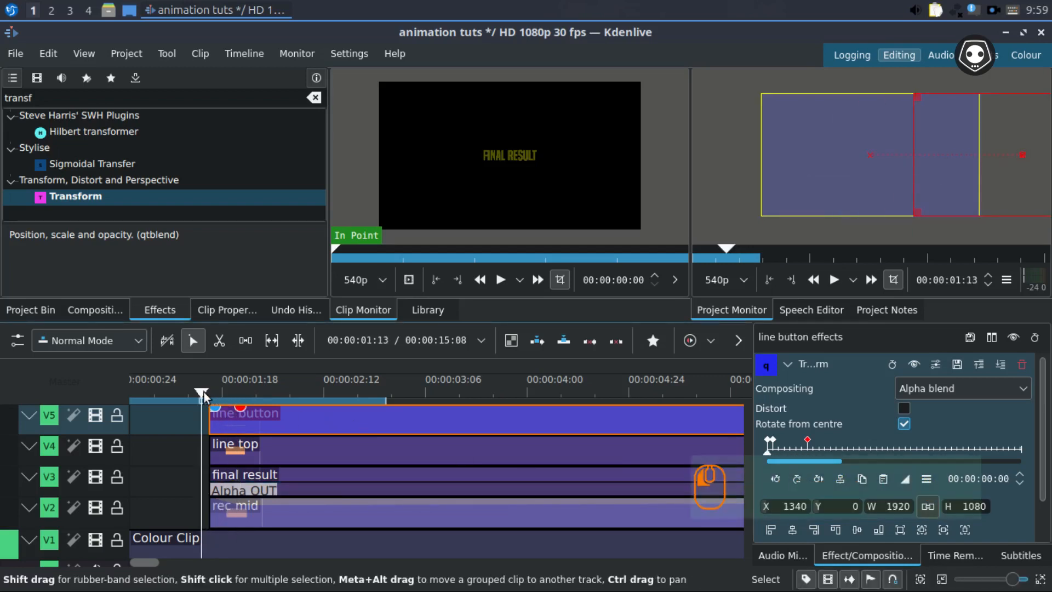
key("space")
key("space")
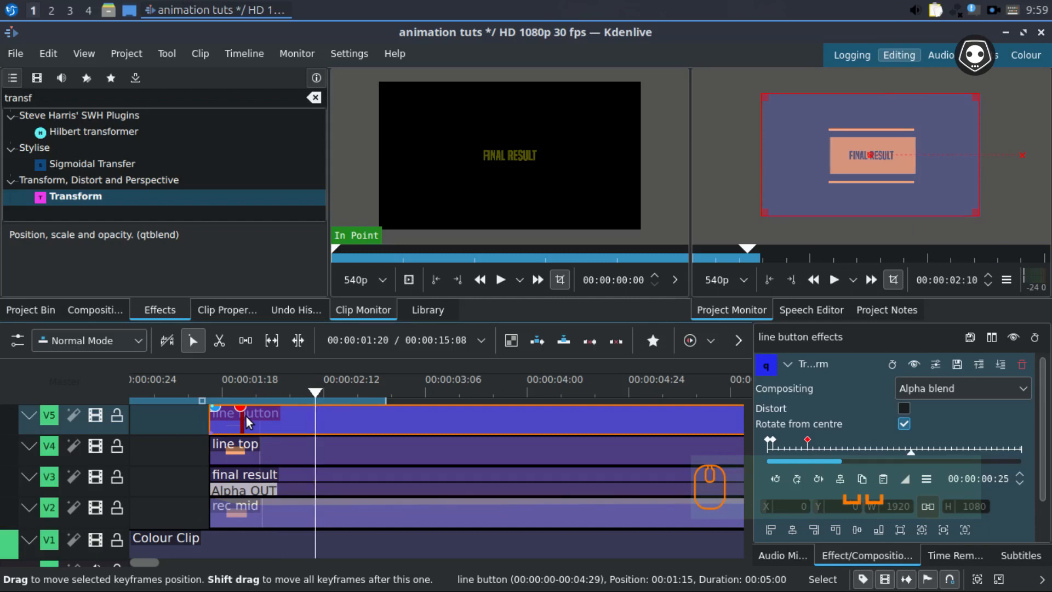
Step: Place the playhead on the second-to-last Transform keyframe of "rec mid", at 00:00:06:02
scroll(255, 472, "down", 3)
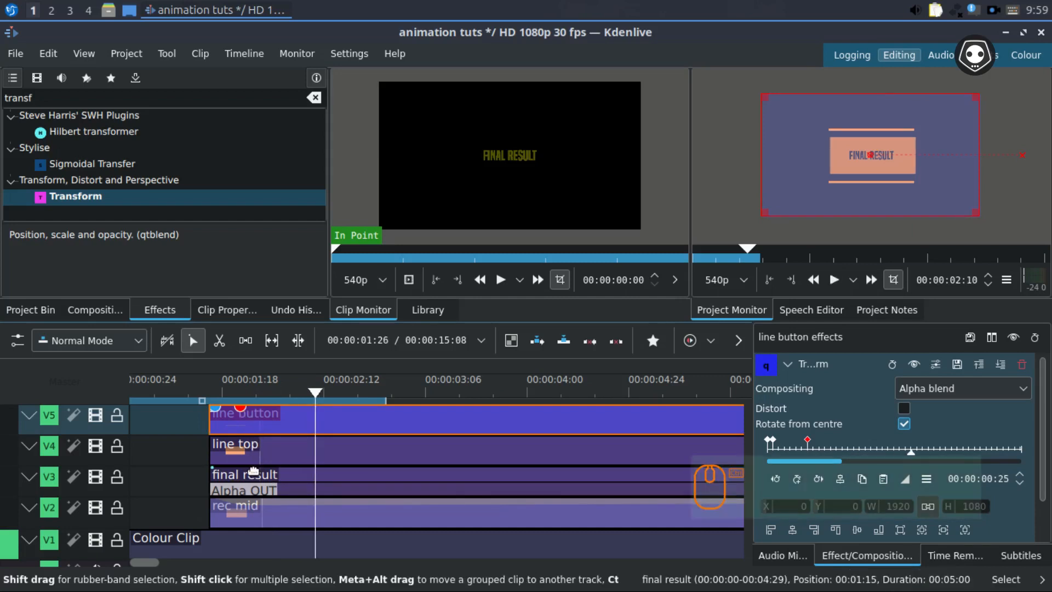
left_click(257, 511)
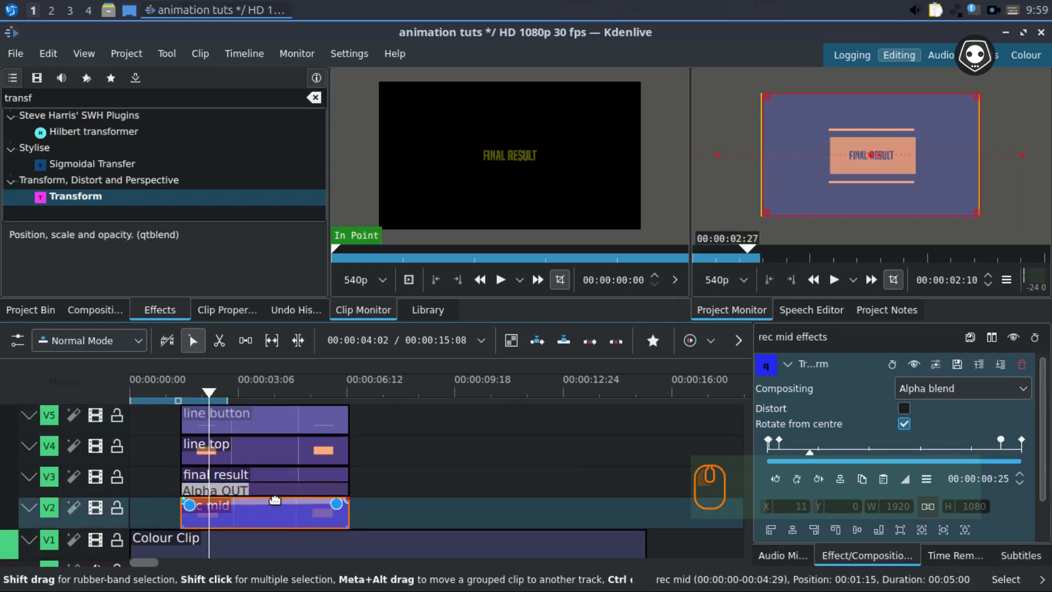
scroll(214, 403, "up", 1)
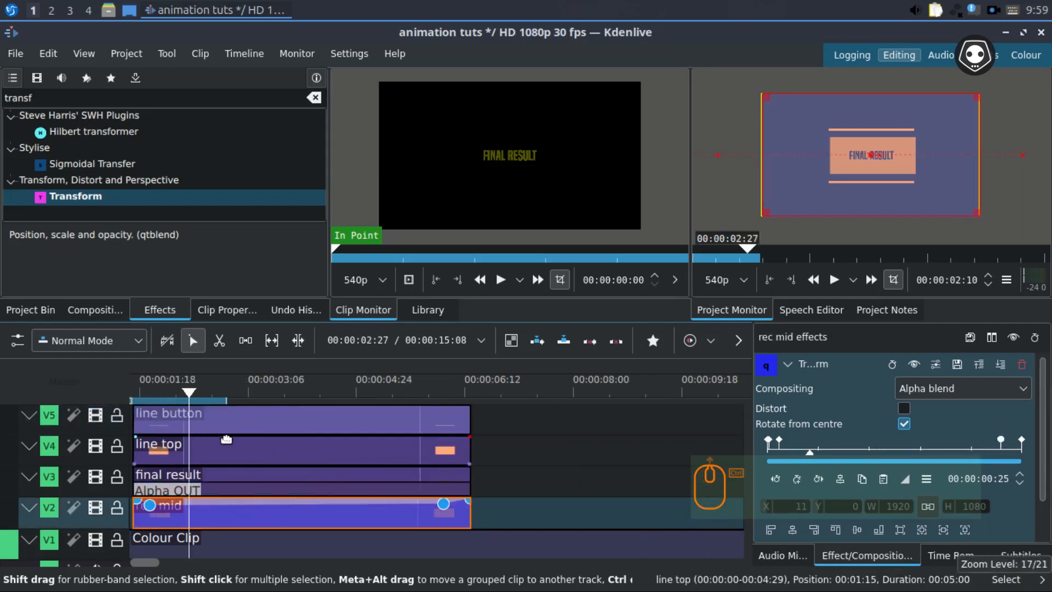
left_click_drag(189, 397, 437, 399)
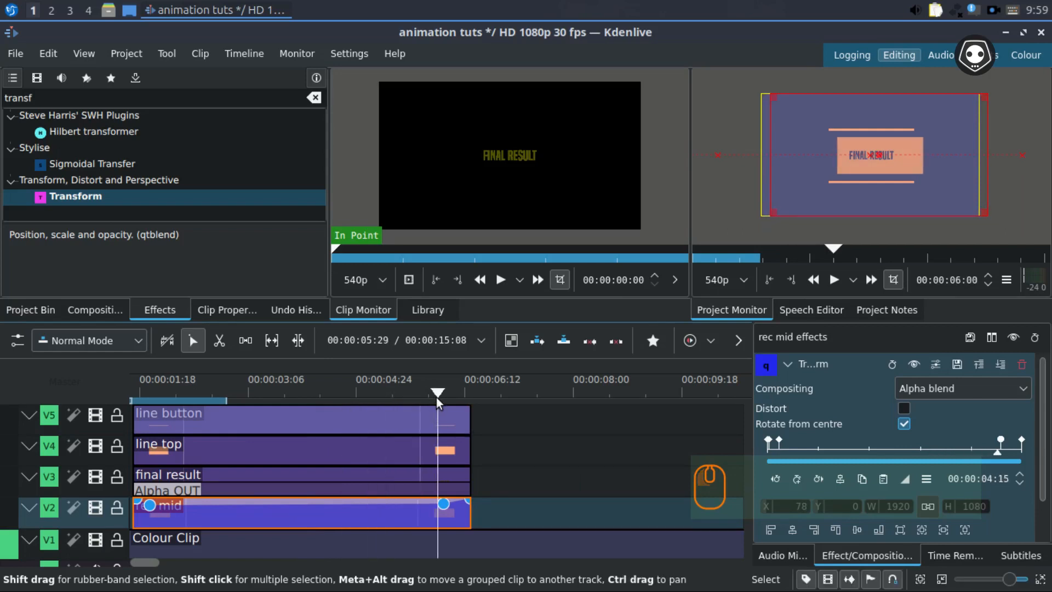
key("Right")
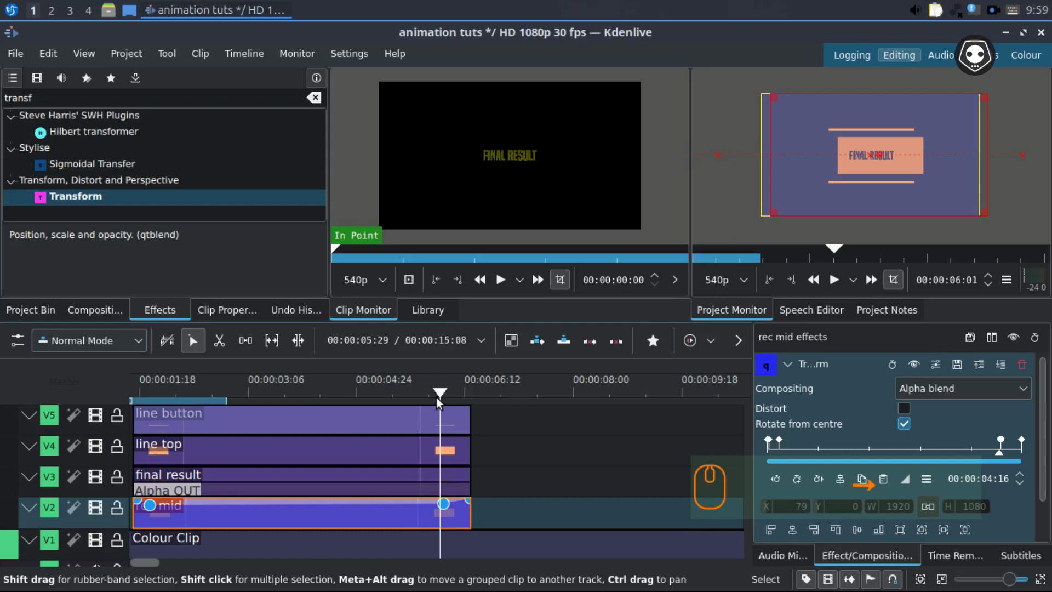
key("Right")
key("Right")
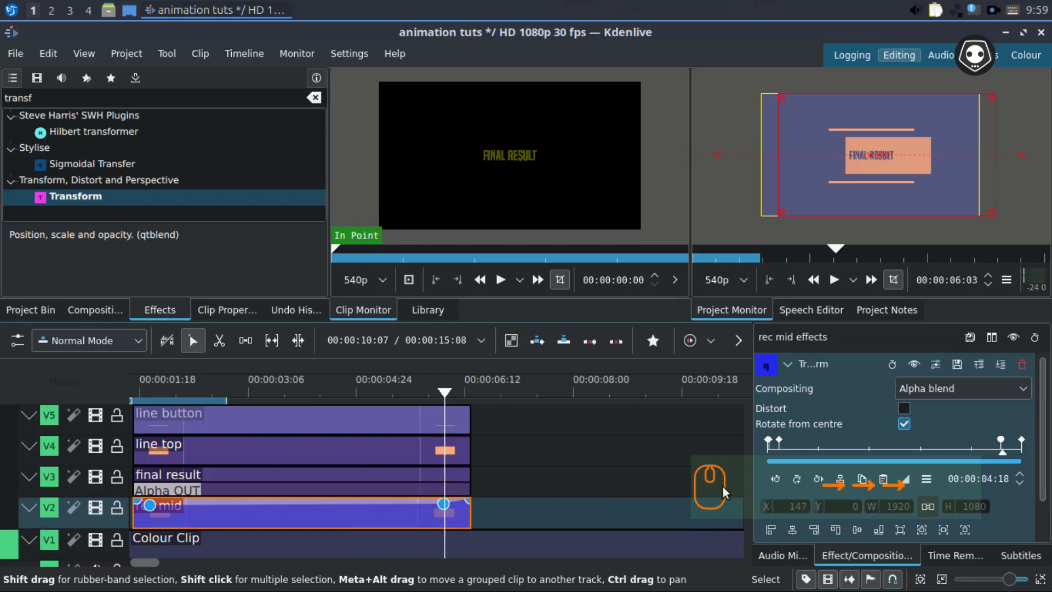
key("Left")
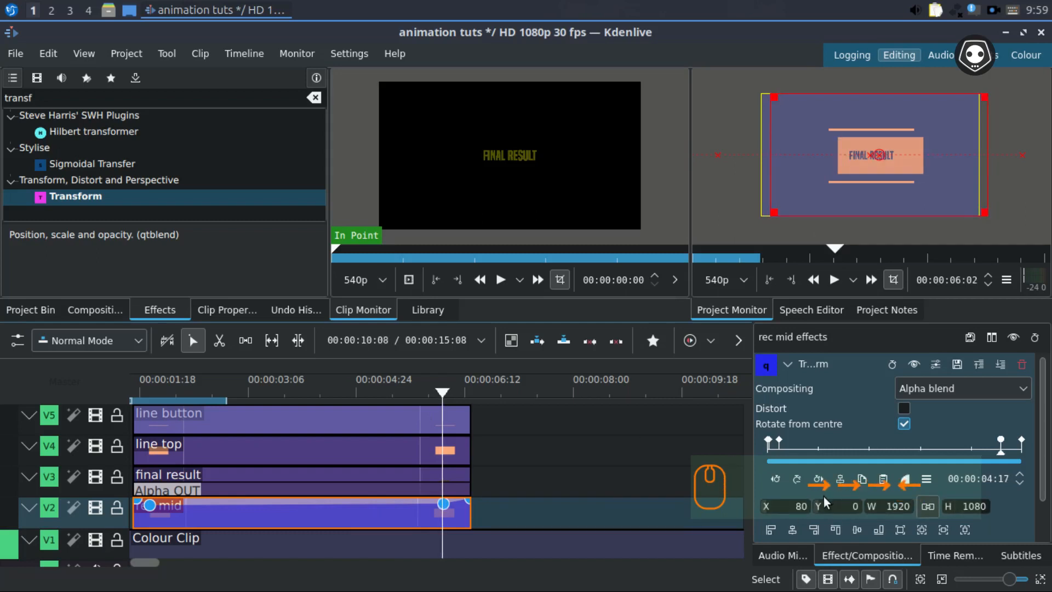
Step: Add a Transform keyframe to "line button" at 00:00:06:02 with its X position set to -80, opposite to the "rec mid" offset
left_click(441, 418)
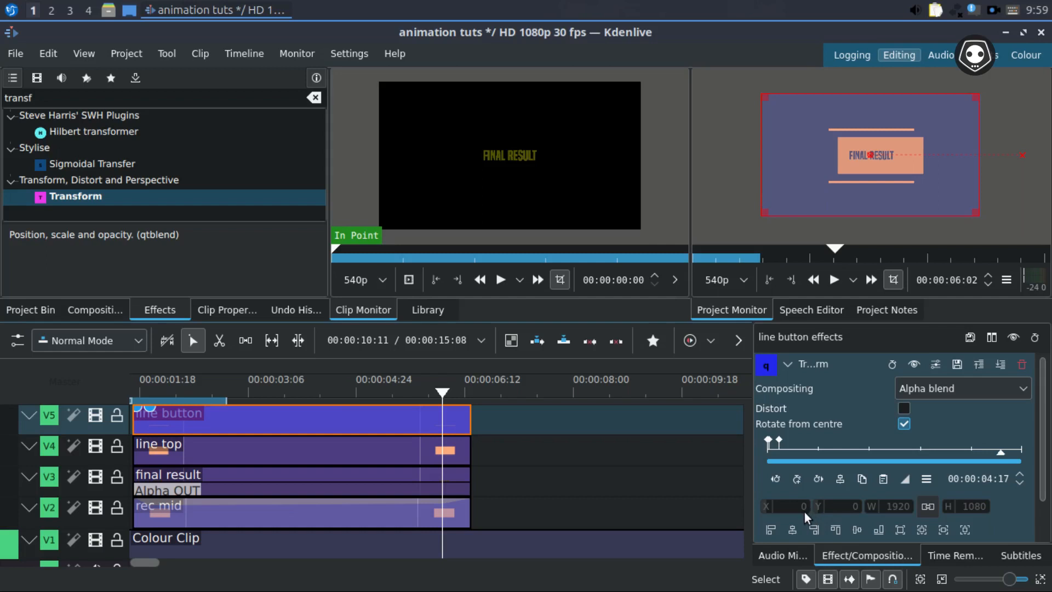
left_click(798, 482)
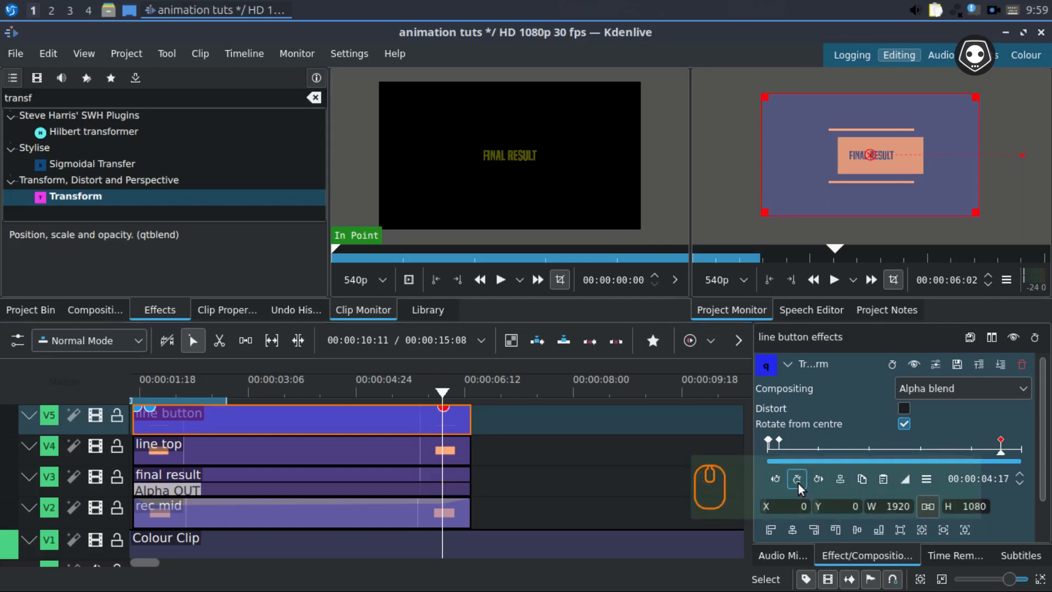
left_click(805, 507)
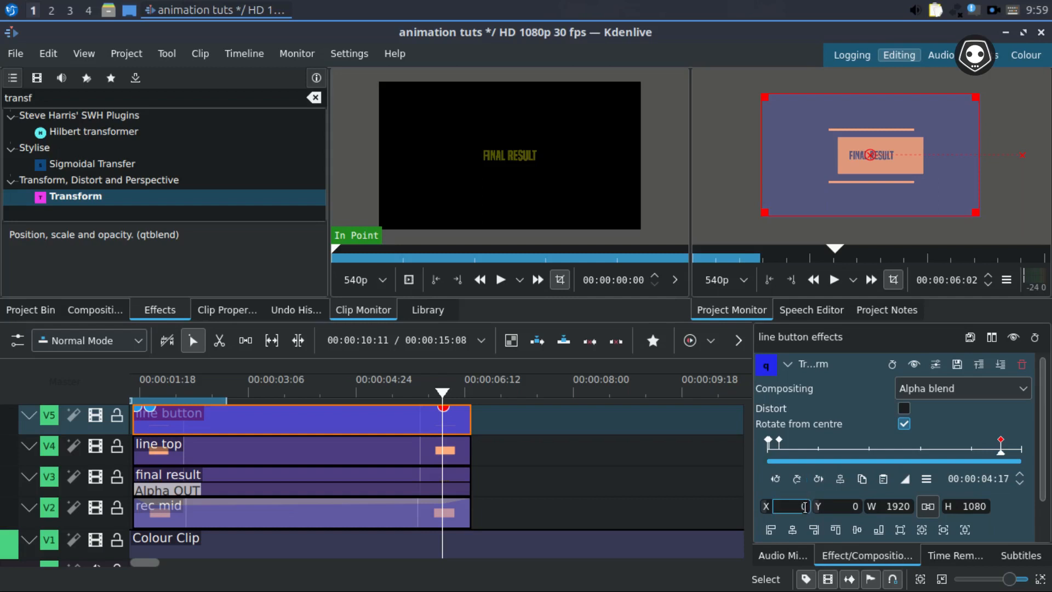
left_click(416, 517)
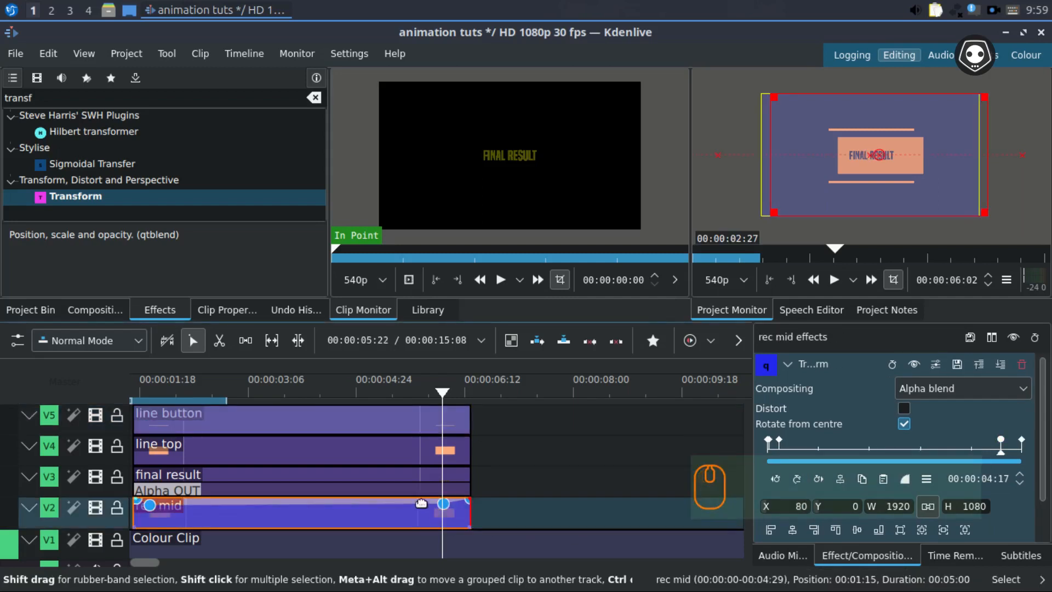
left_click(429, 426)
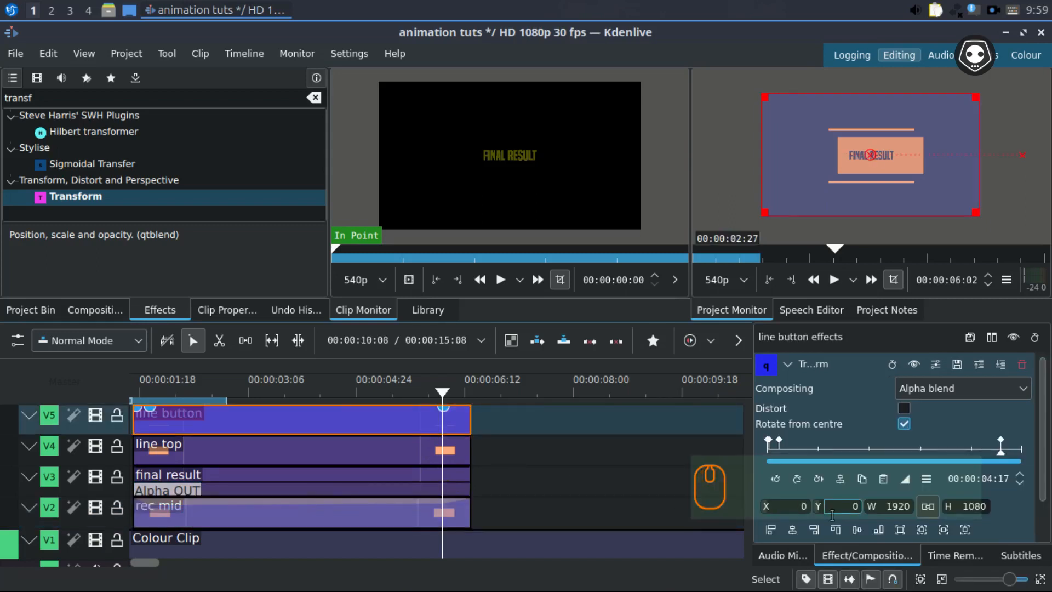
left_click(806, 507)
key("ctrl+a")
type("80")
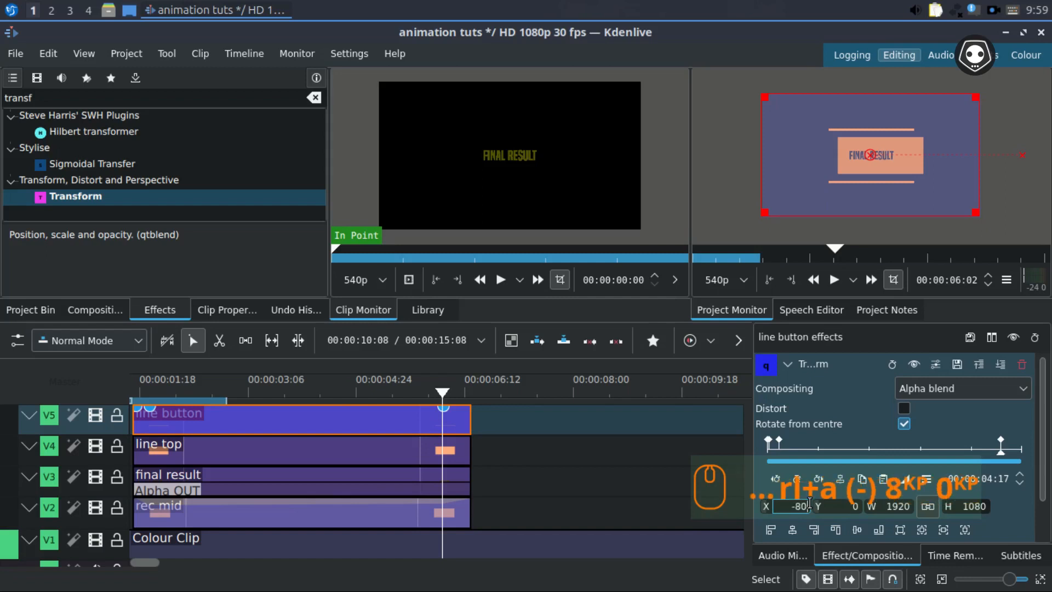
key("Return")
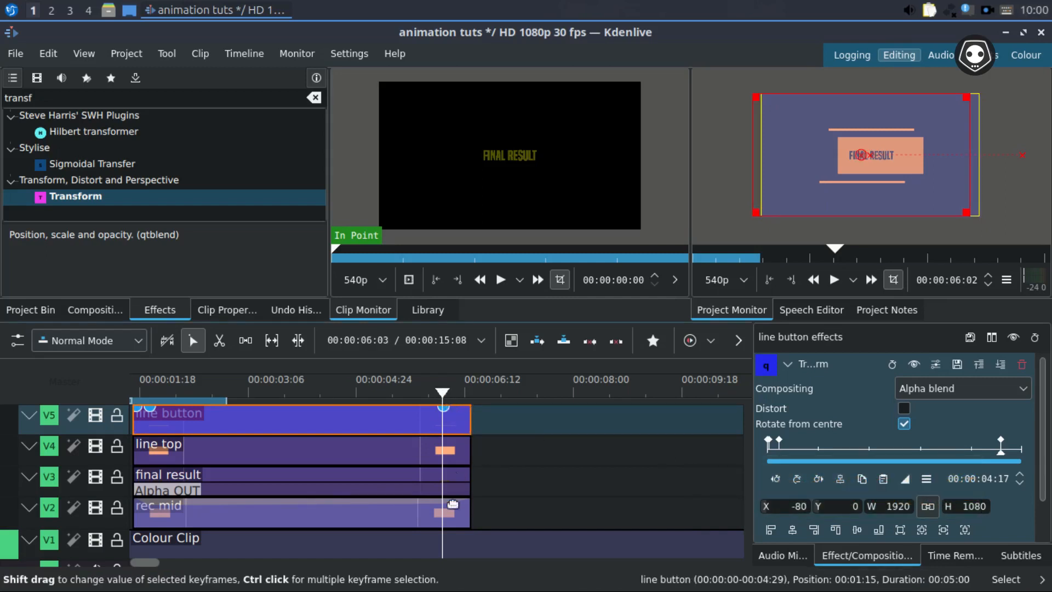
Step: Add a Transform keyframe with X position -1340 on the last frame of "line button", at 00:00:06:14
left_click(416, 518)
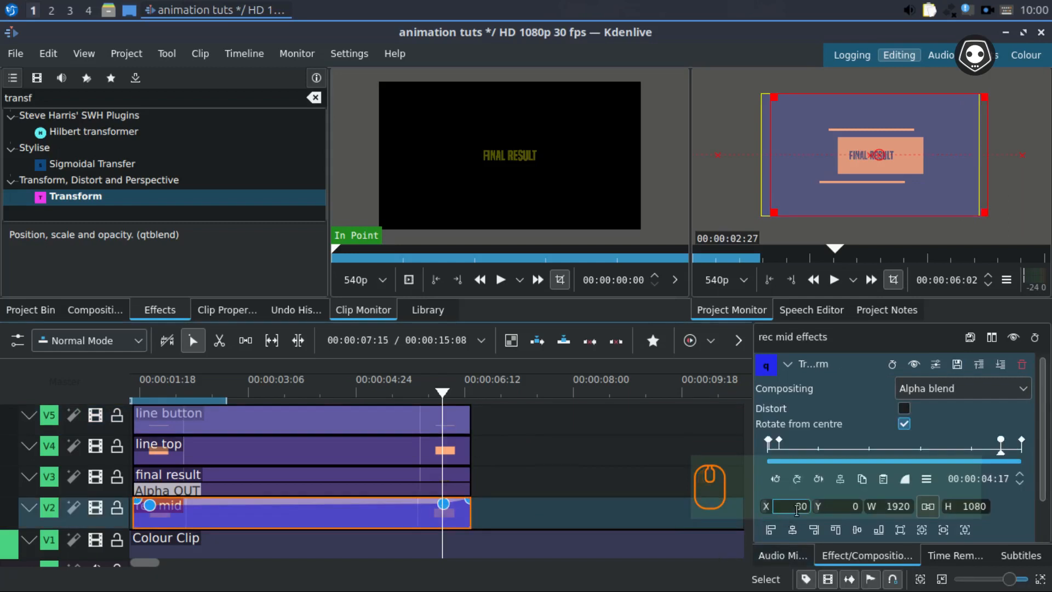
left_click(423, 425)
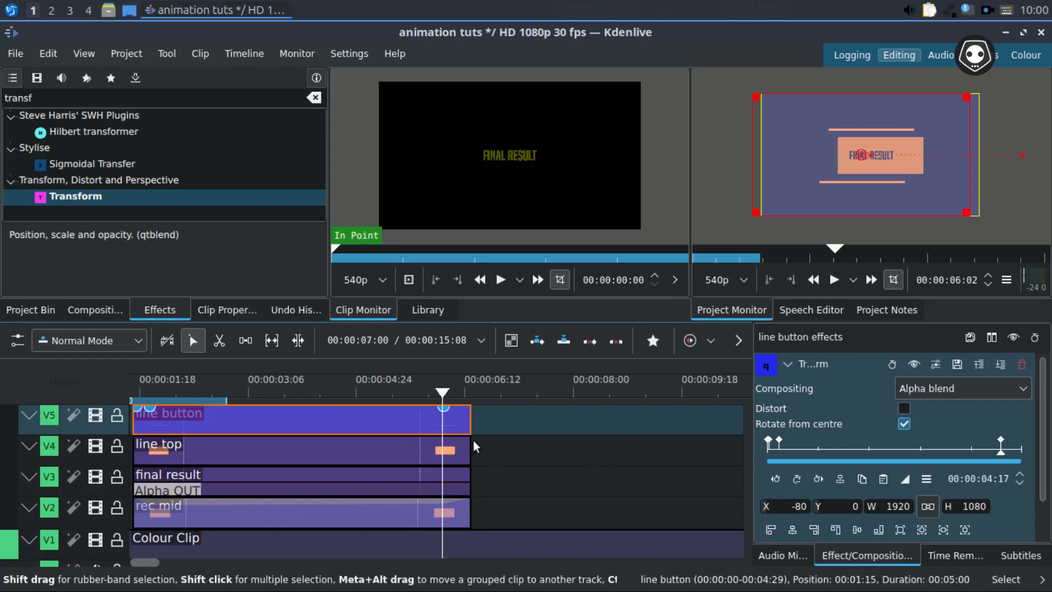
left_click(445, 392)
left_click_drag(445, 392, 470, 394)
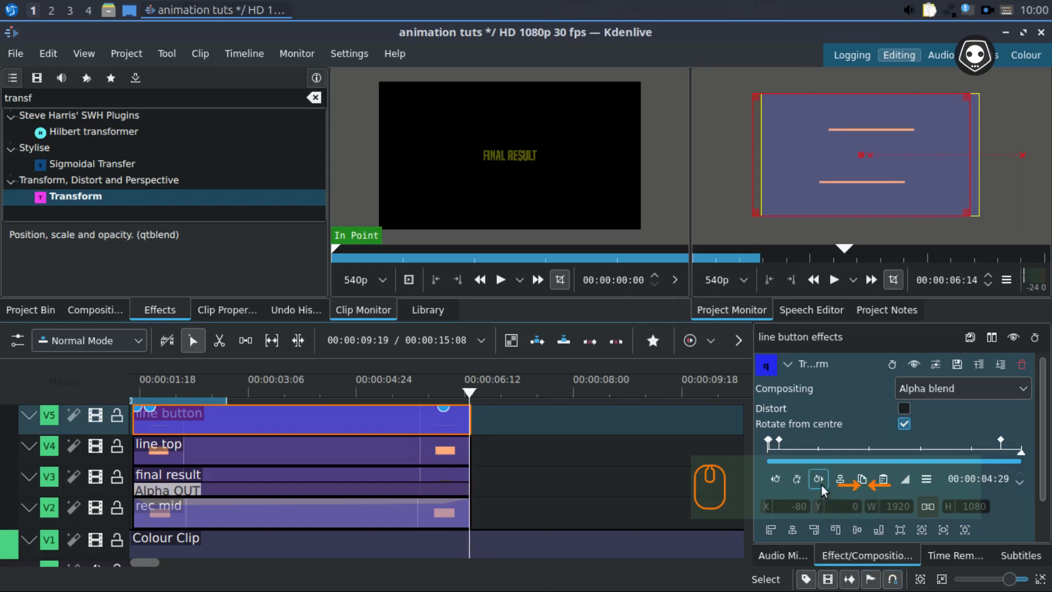
left_click(798, 479)
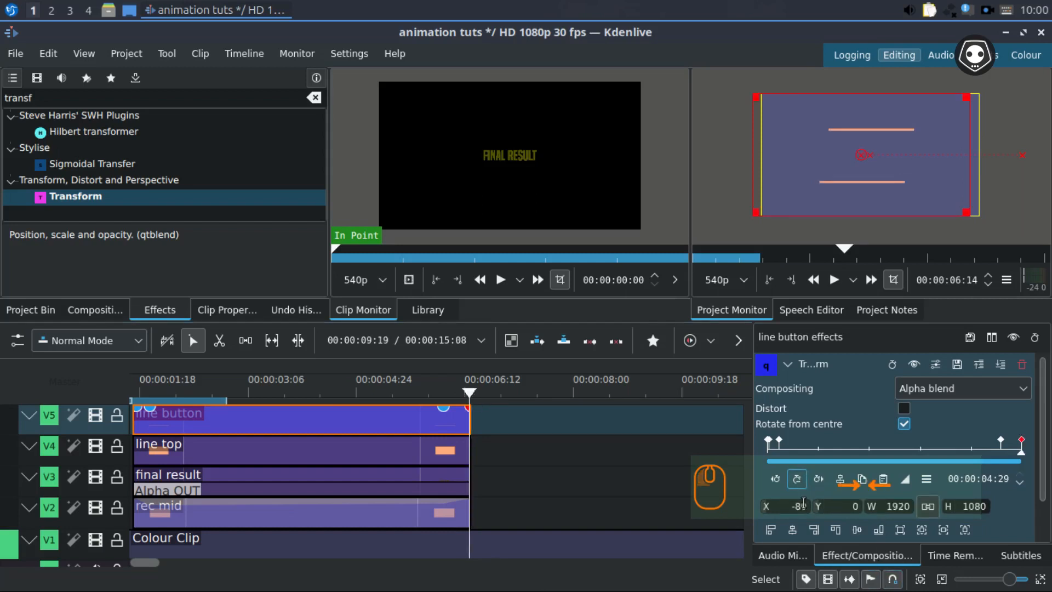
left_click(801, 506)
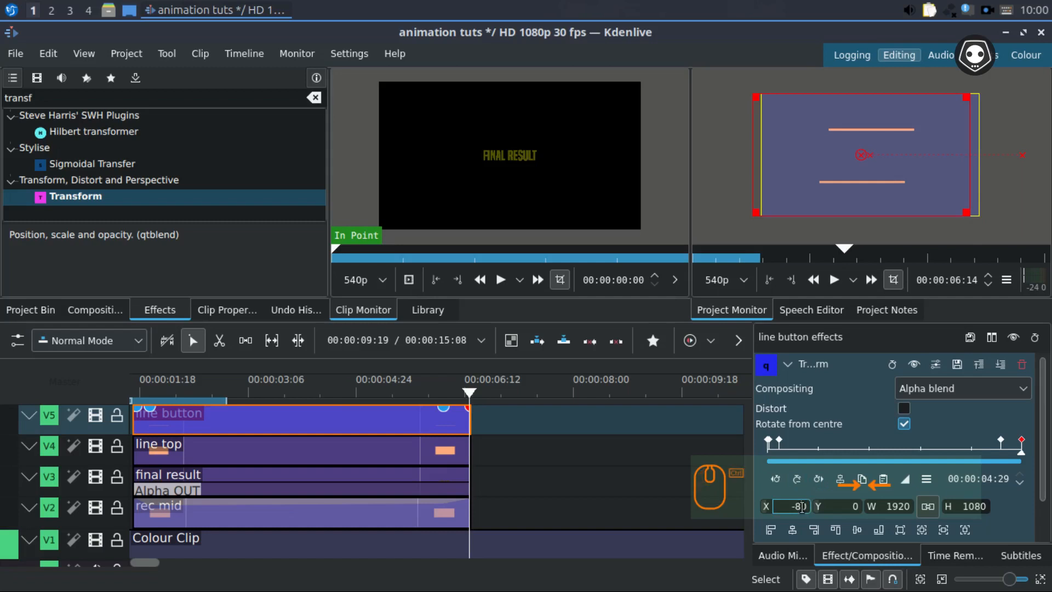
key("ctrl+a")
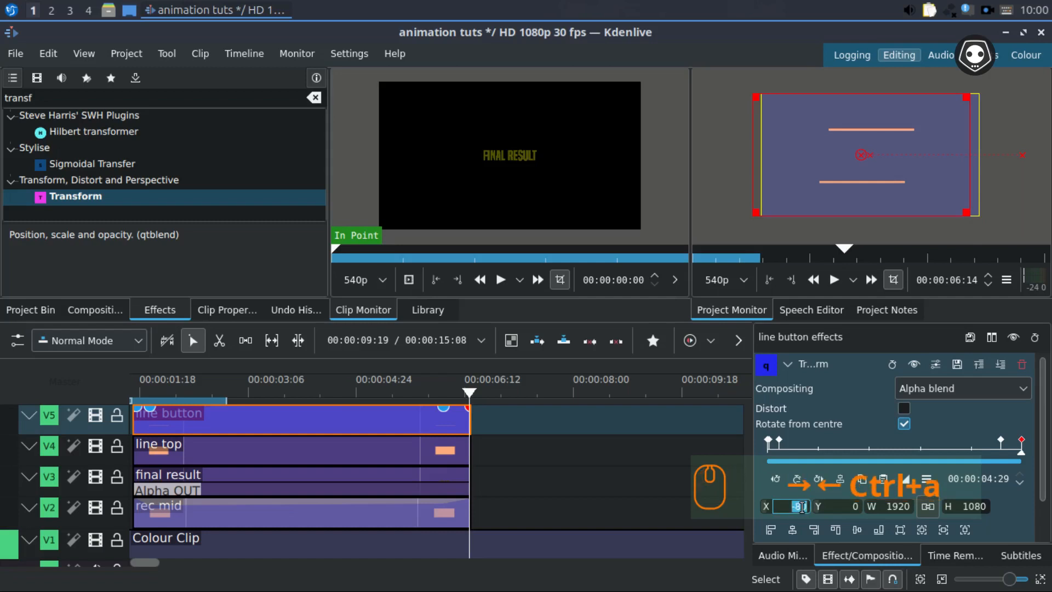
type("-")
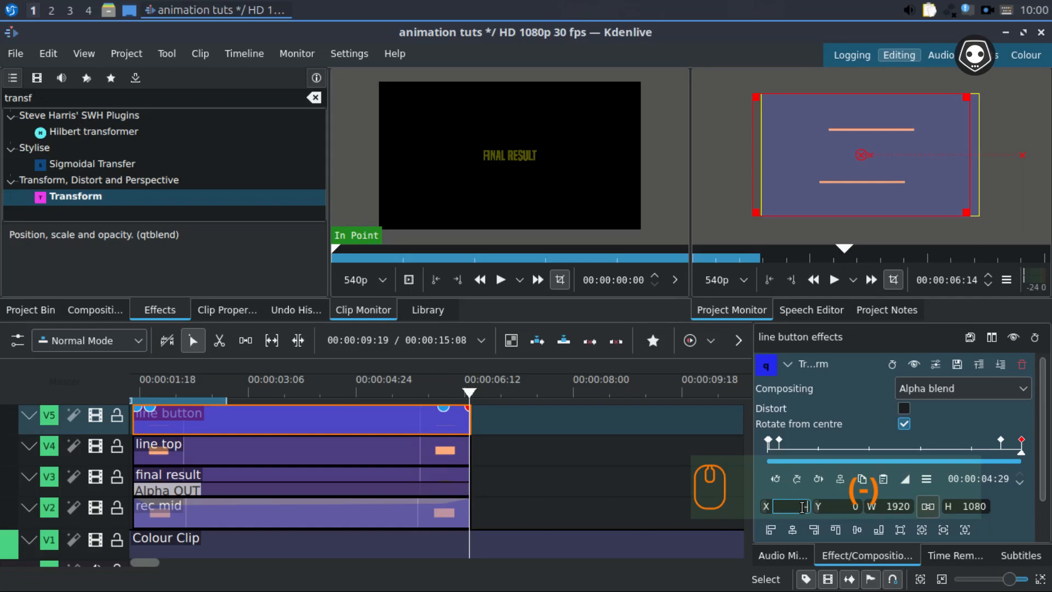
type("1340")
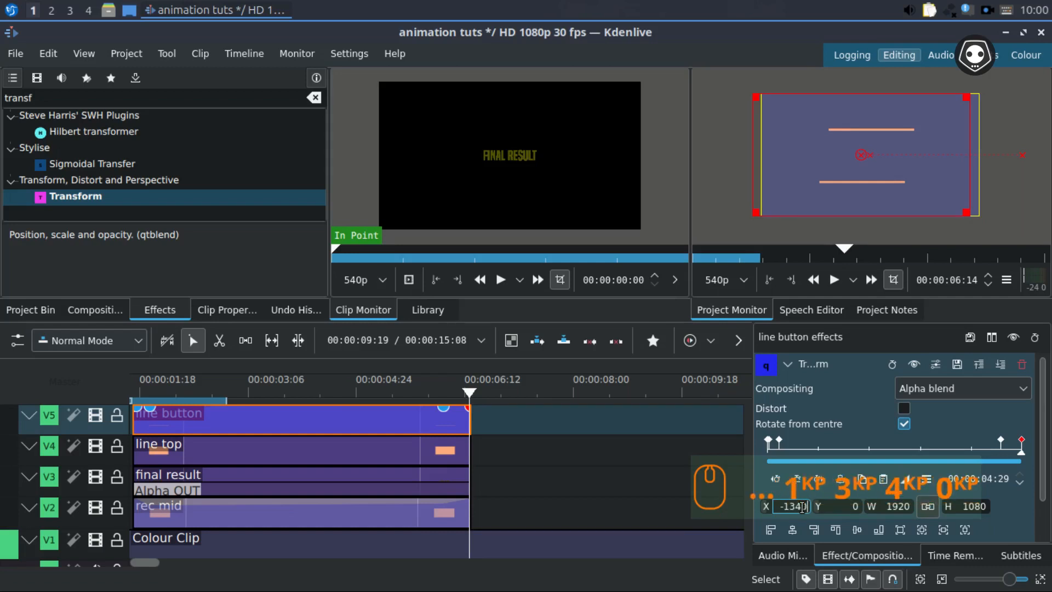
key("Return")
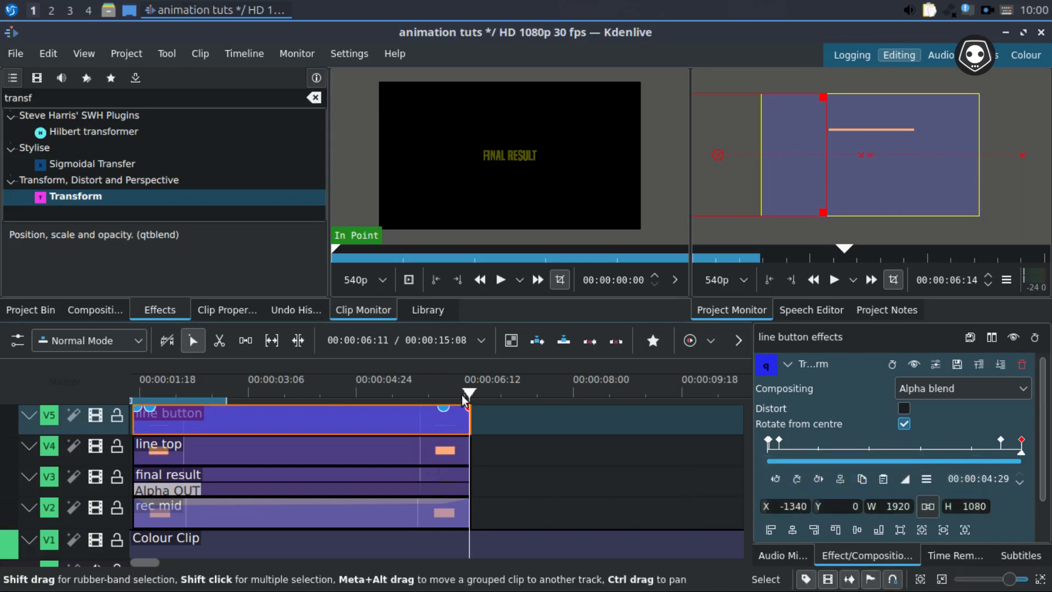
Step: Set the "line button" Transform keyframe at 00:00:06:02 to Smooth interpolation and save the project
left_click(444, 414)
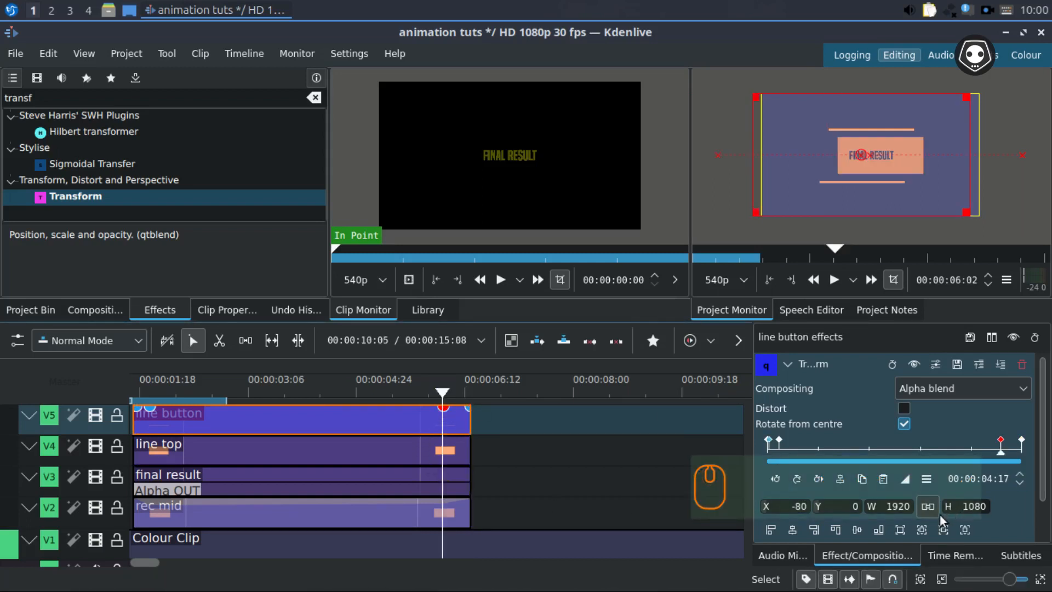
left_click(906, 479)
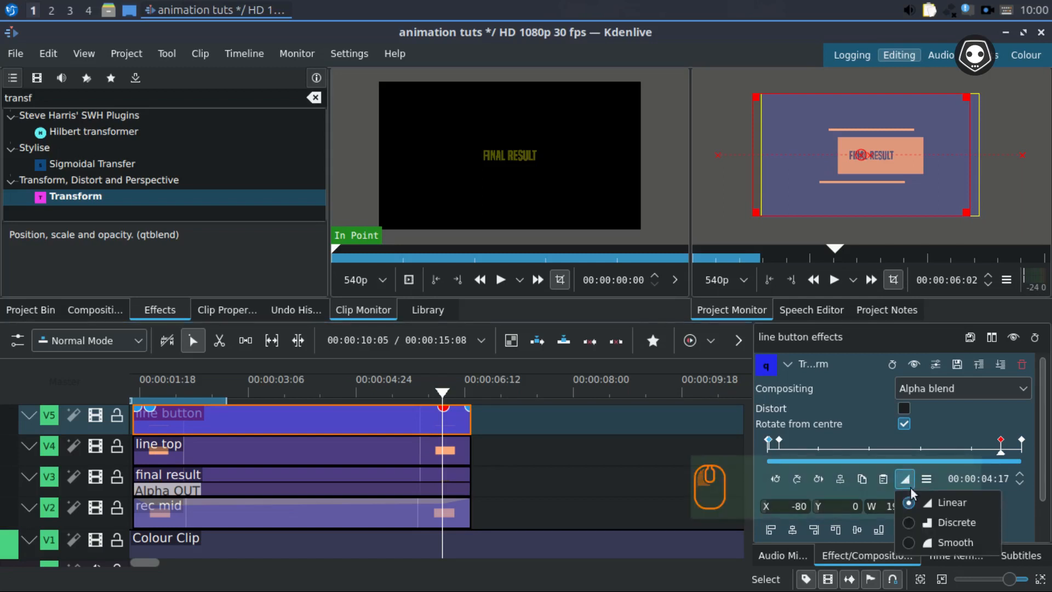
left_click(942, 542)
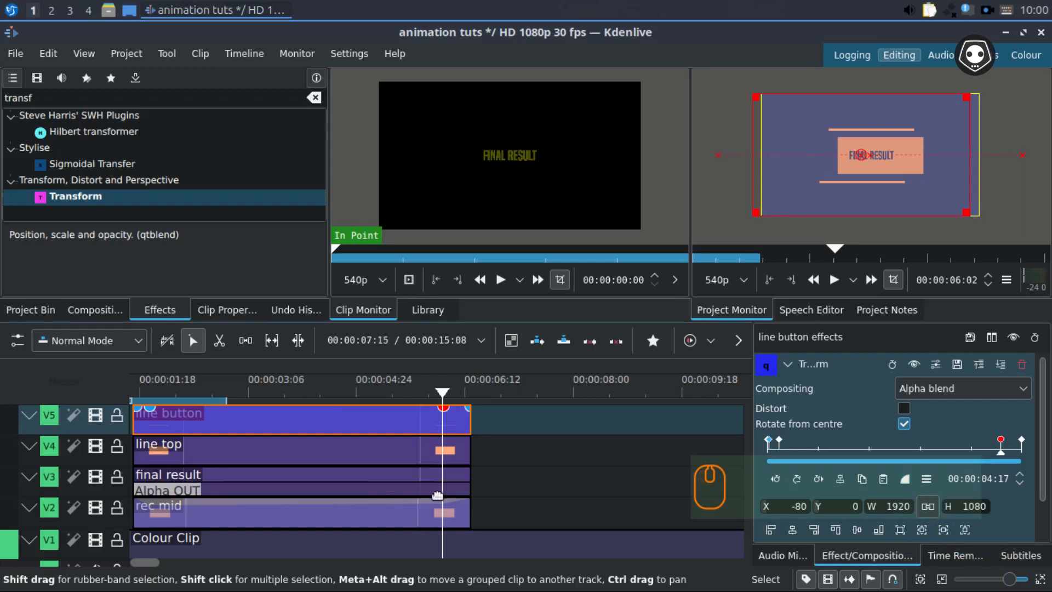
key("ctrl+s")
Step: Play the whole title animation from just before the clips start, at 00:00:01:12, past their end
scroll(368, 485, "down", 1)
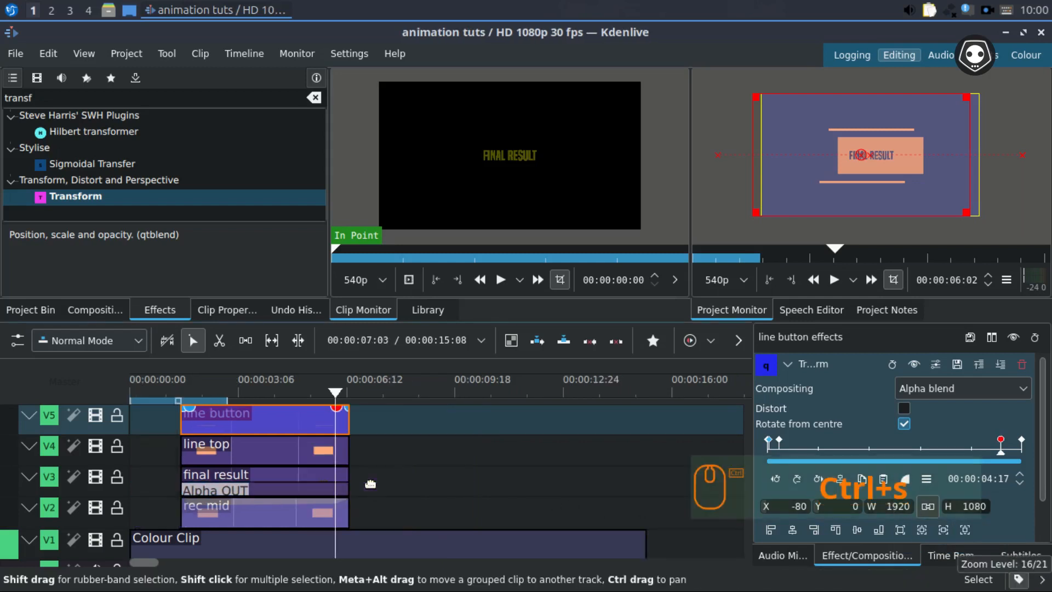
left_click(178, 395)
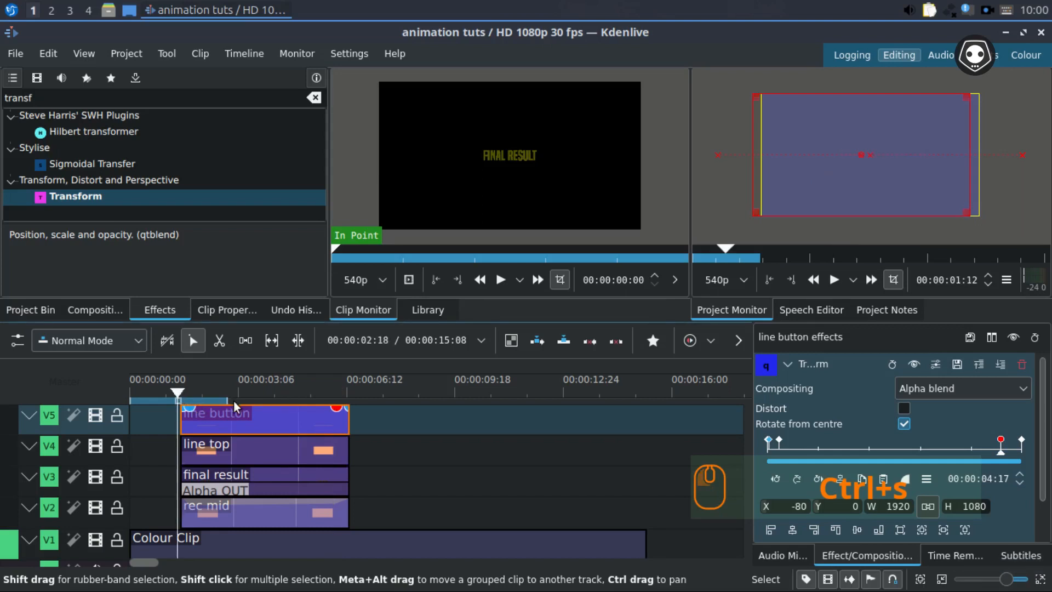
key("space")
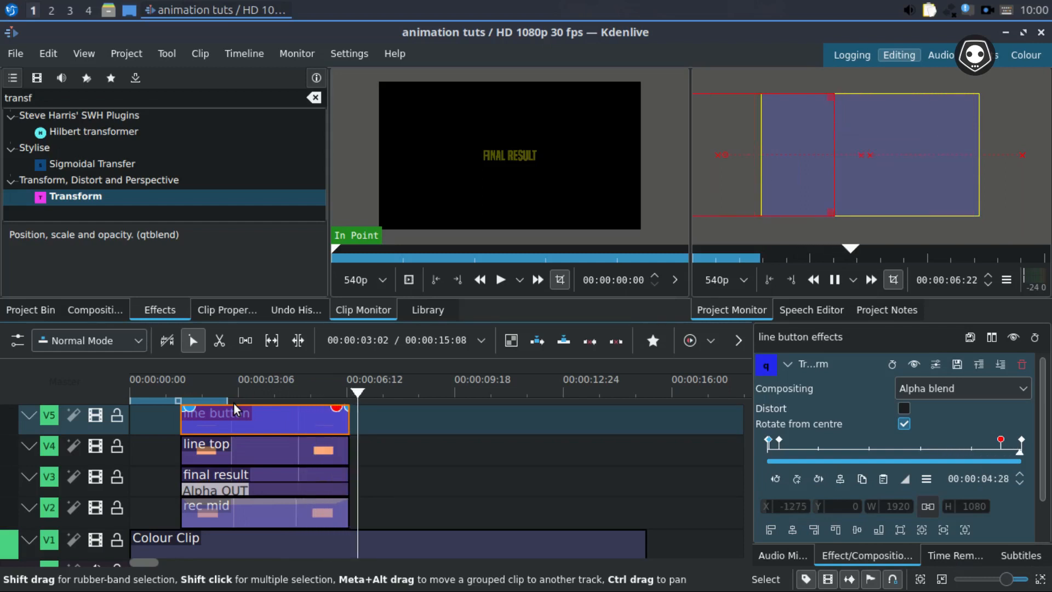
key("space")
Step: Collapse the Transform effect of "line button" and copy it with its keyframes onto the "line top" clip
left_click(251, 394)
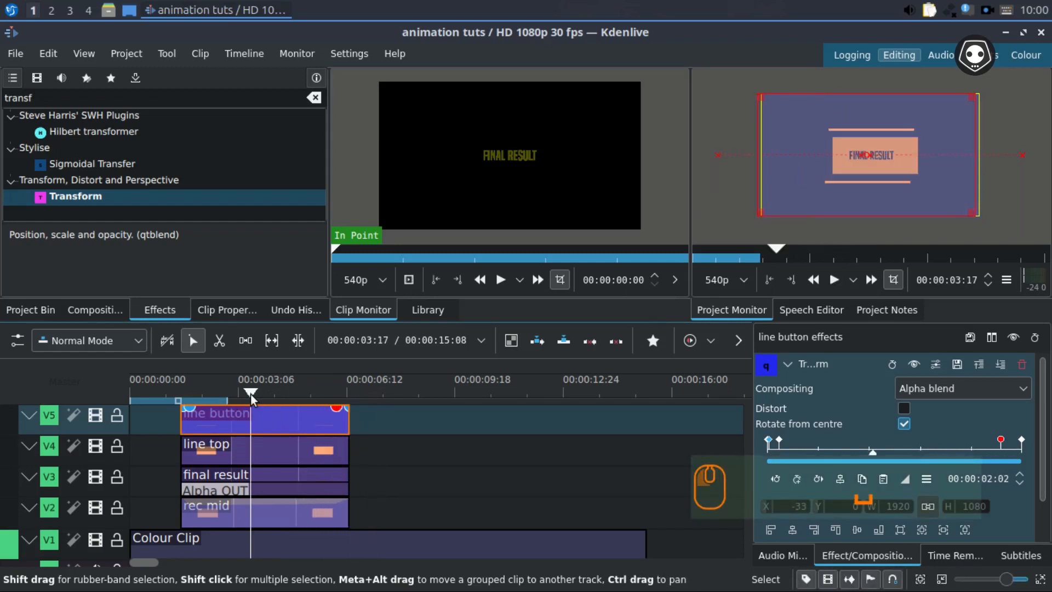
left_click(267, 423)
left_click(787, 365)
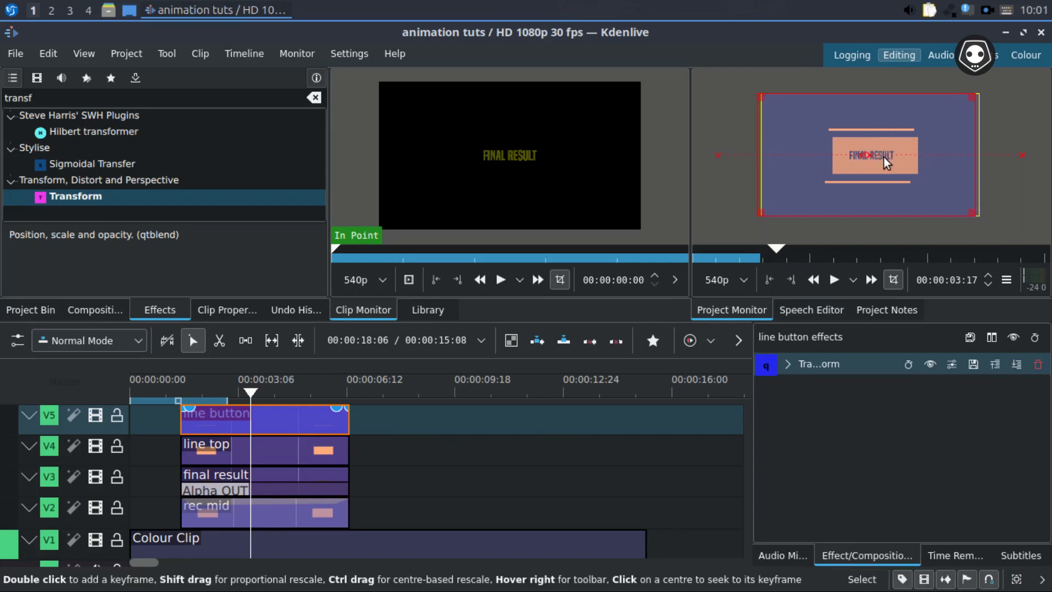
left_click(765, 367)
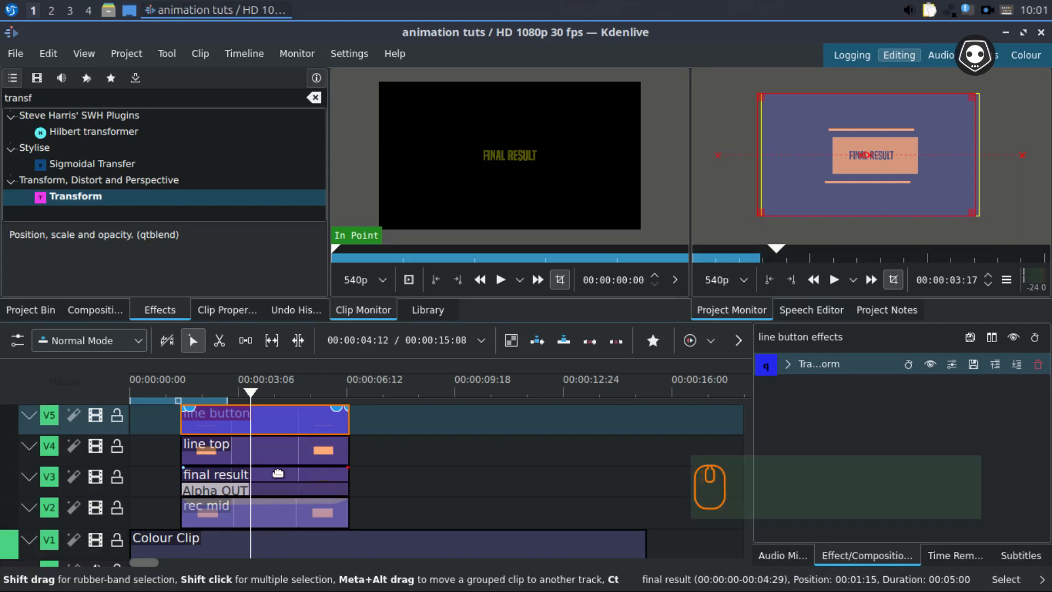
left_click(272, 419)
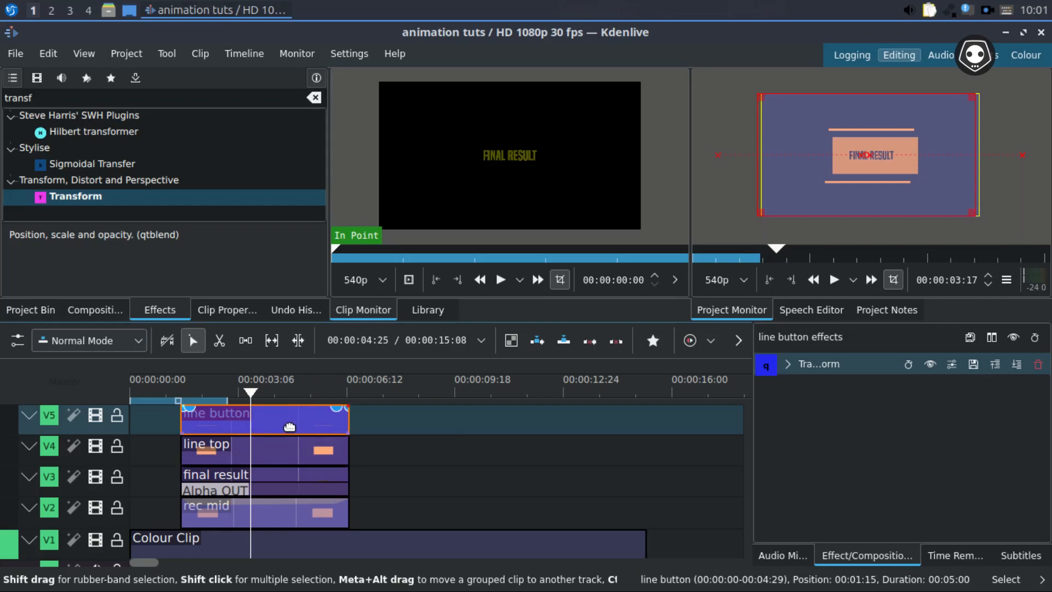
left_click_drag(763, 366, 248, 445)
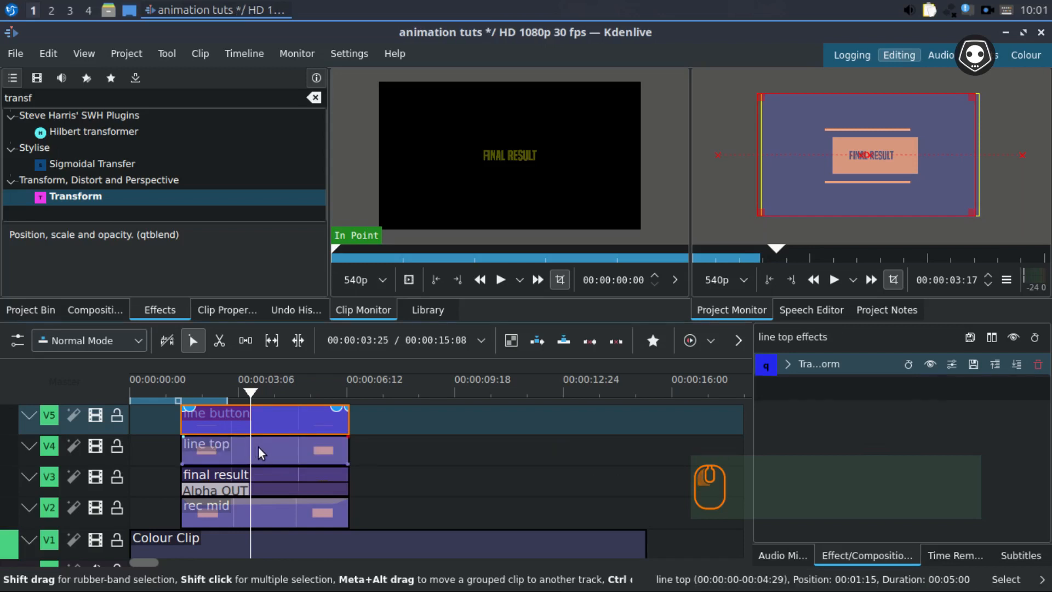
Step: Copy the keyframed Transform effect from "line top" onto the "final result" text clip
left_click(258, 446)
mouse_move(251, 389)
left_mouse_down()
mouse_move(191, 394)
mouse_move(236, 399)
left_mouse_up()
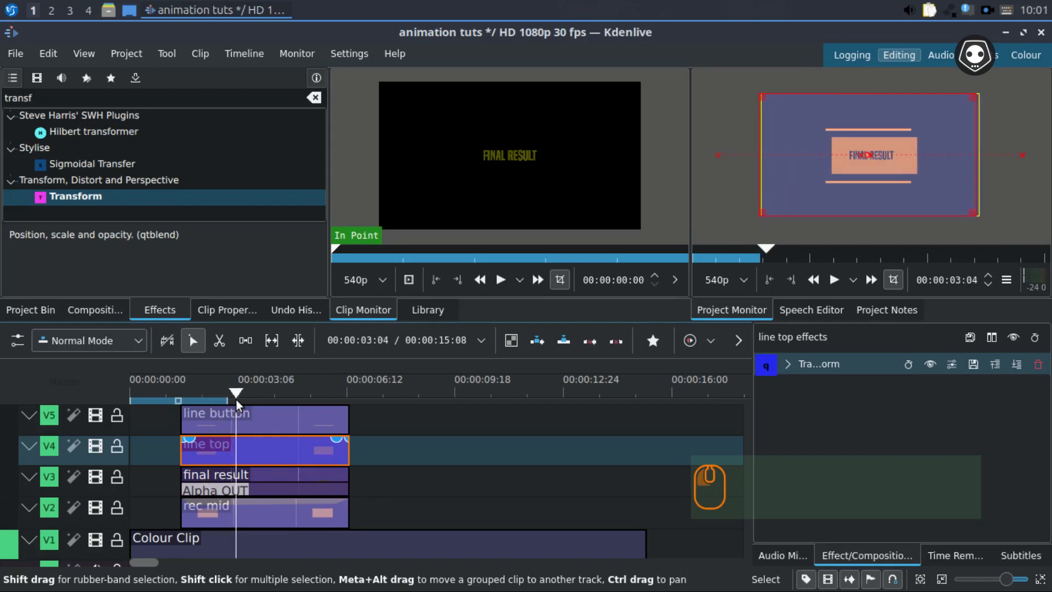
left_click(286, 476)
left_click(283, 448)
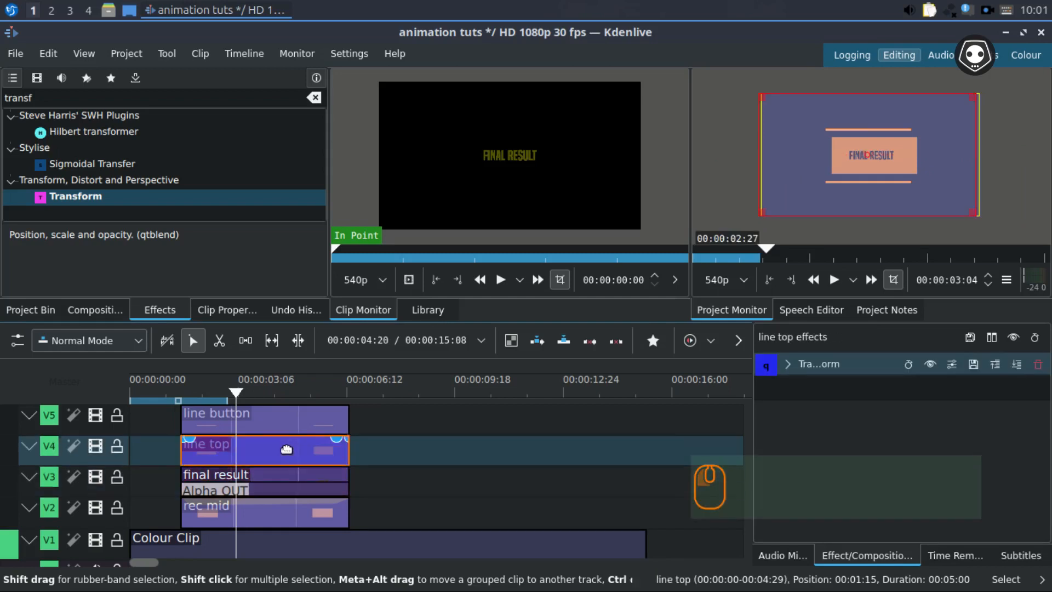
left_click_drag(765, 370, 294, 476)
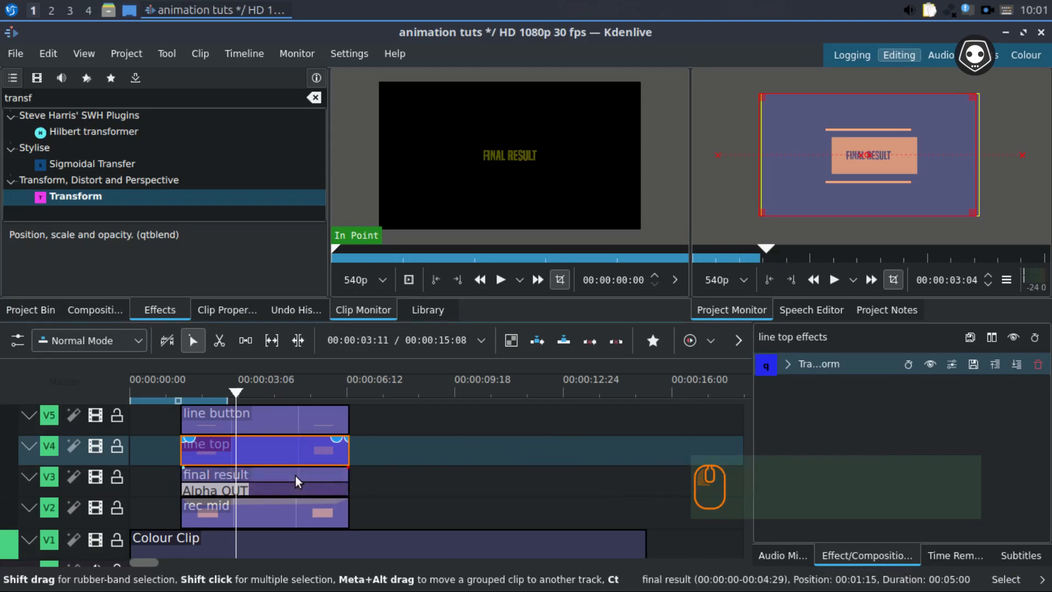
Step: Save the project and play the title animation from the start of the clips to check the copied motion
left_click_drag(242, 393, 187, 393)
key("ctrl+s")
key("space")
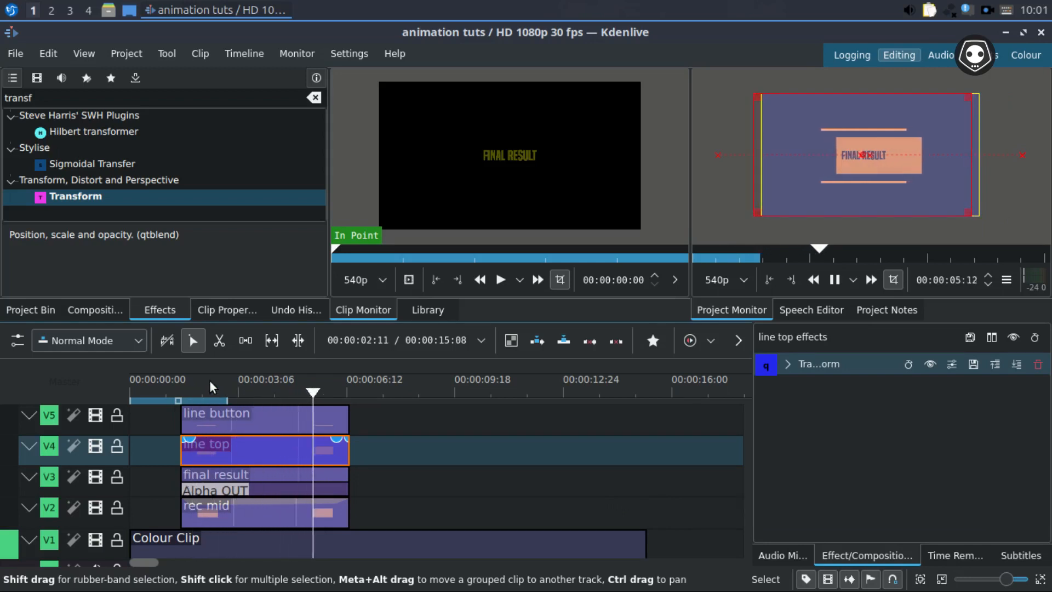
key("space")
Step: Set X position to 106 on the second Transform keyframe of "final result", at 00:00:01:22, and play back the text's entrance
mouse_move(209, 380)
left_mouse_down()
mouse_move(219, 392)
mouse_move(192, 391)
left_mouse_up()
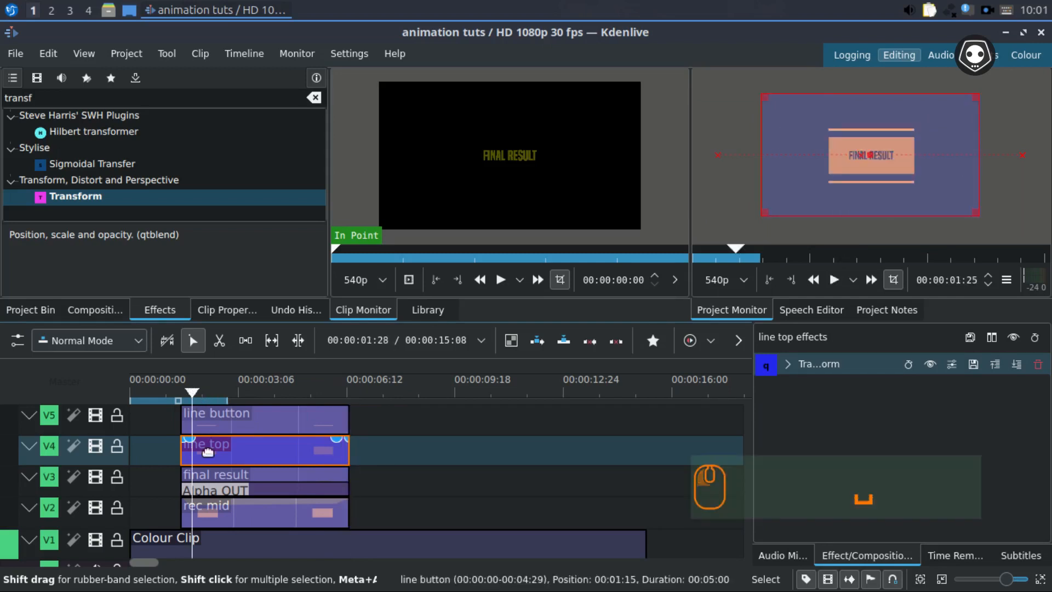
left_click(293, 475)
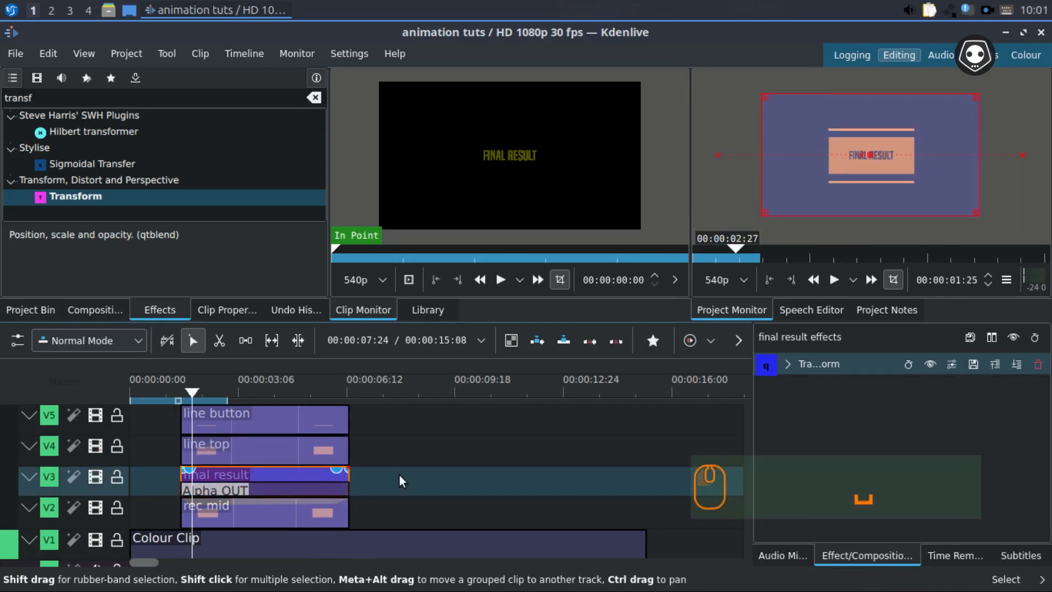
left_click(788, 365)
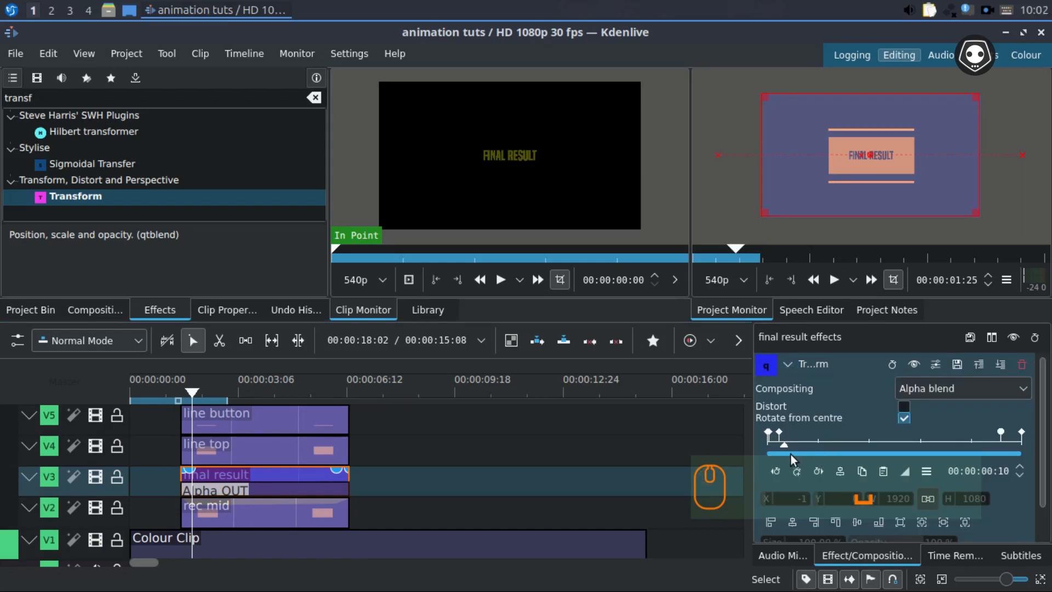
scroll(784, 449, "up", 2)
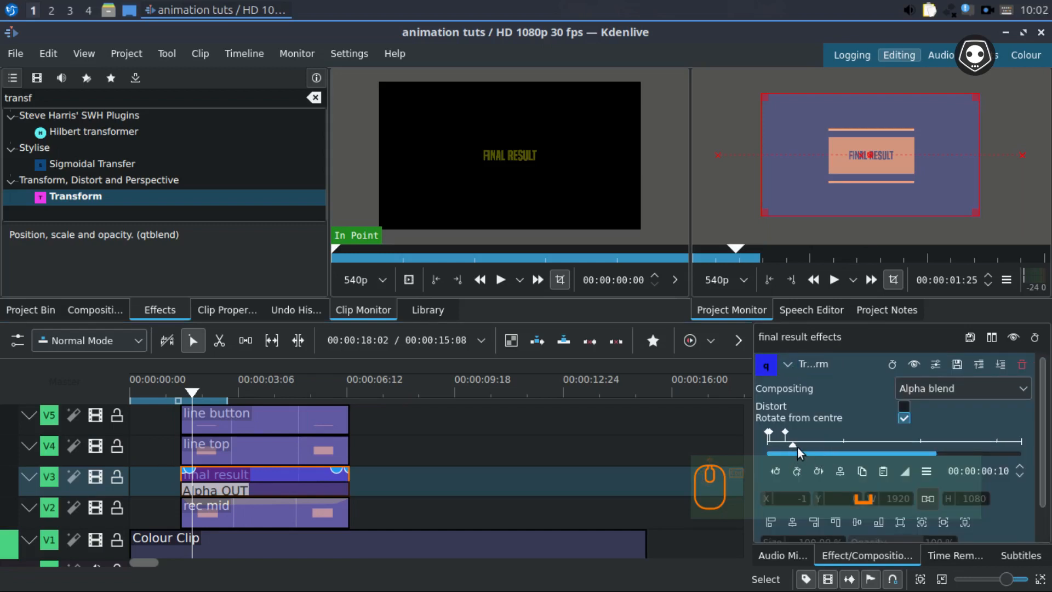
left_click_drag(797, 447, 787, 446)
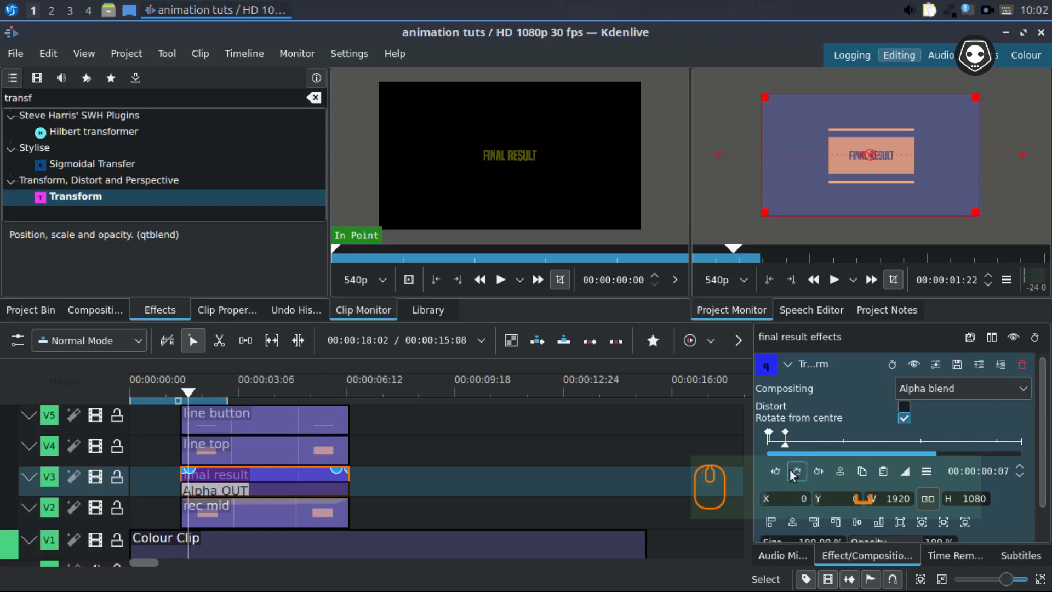
mouse_move(787, 445)
left_mouse_down()
mouse_move(777, 444)
mouse_move(786, 444)
left_mouse_up()
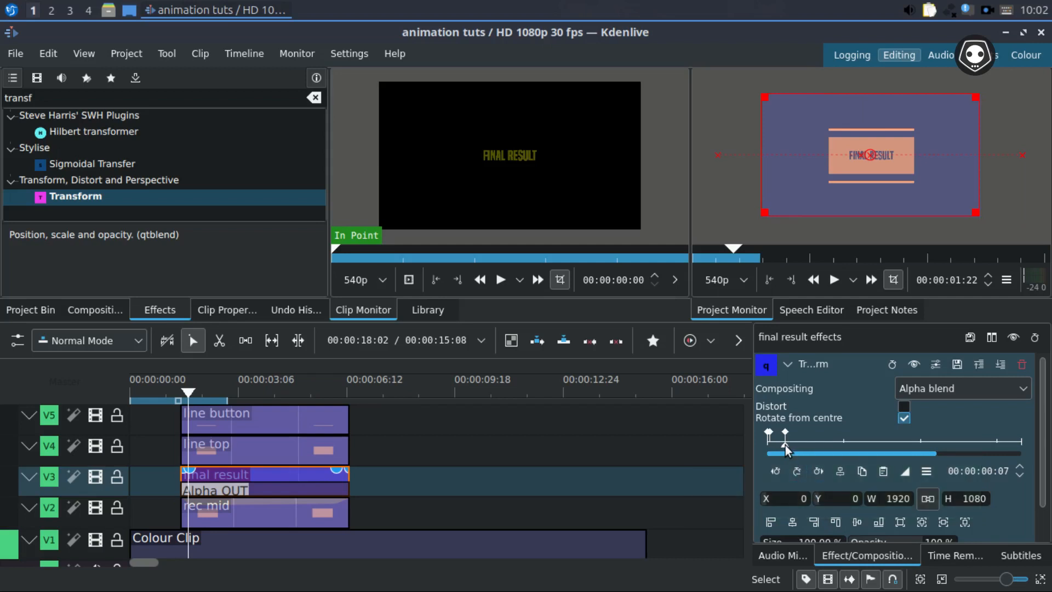
key("Right")
key("Left")
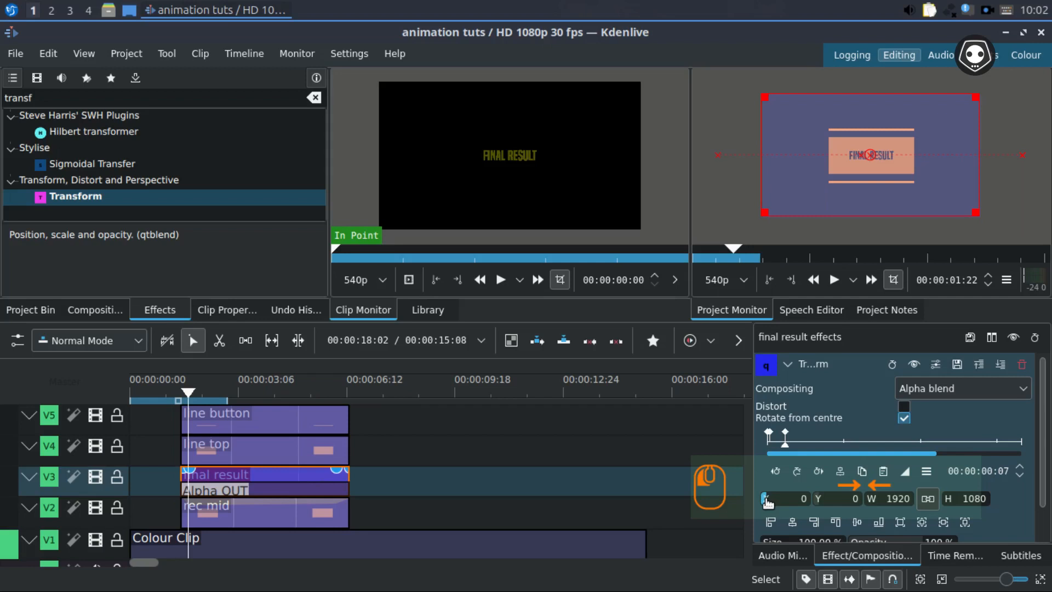
left_click_drag(765, 503, 847, 491)
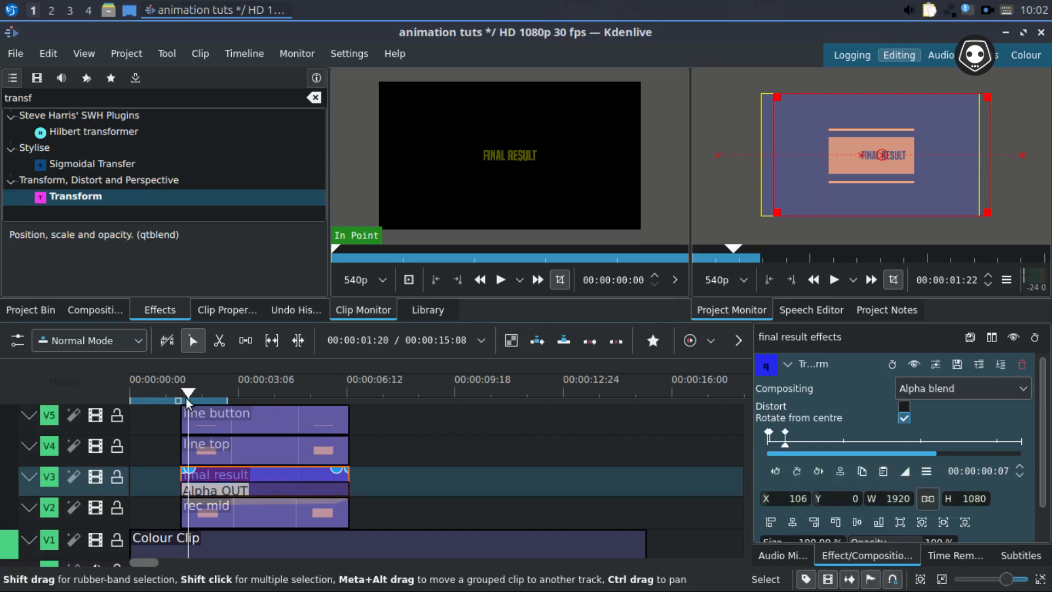
mouse_move(188, 395)
left_mouse_down()
mouse_move(254, 398)
mouse_move(178, 397)
left_mouse_up()
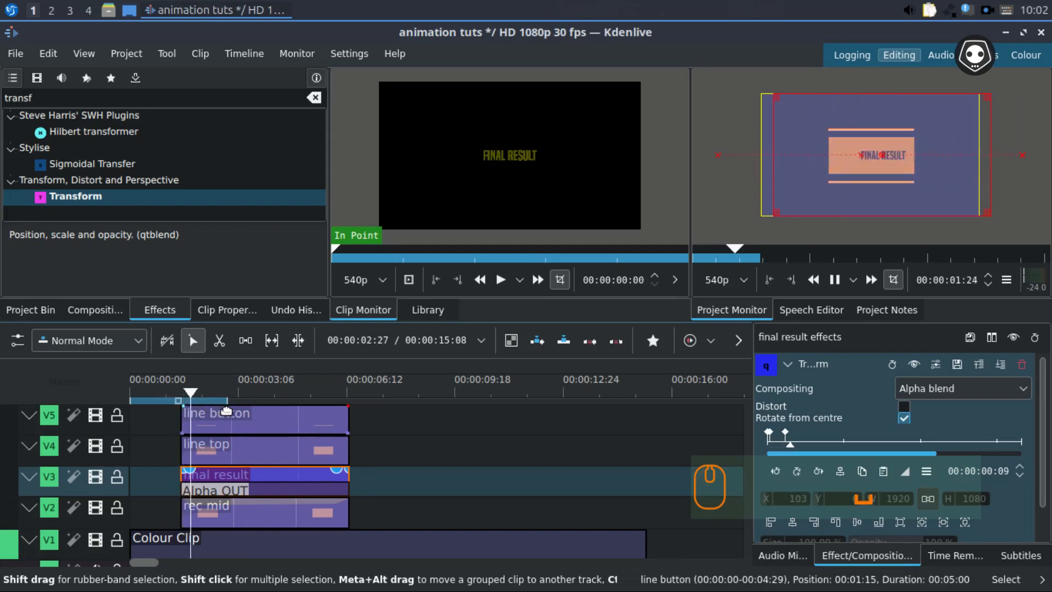
Step: Set X position to -20 on the "final result" Transform keyframe at 00:00:04:17 and save the project
left_click_drag(219, 392, 336, 410)
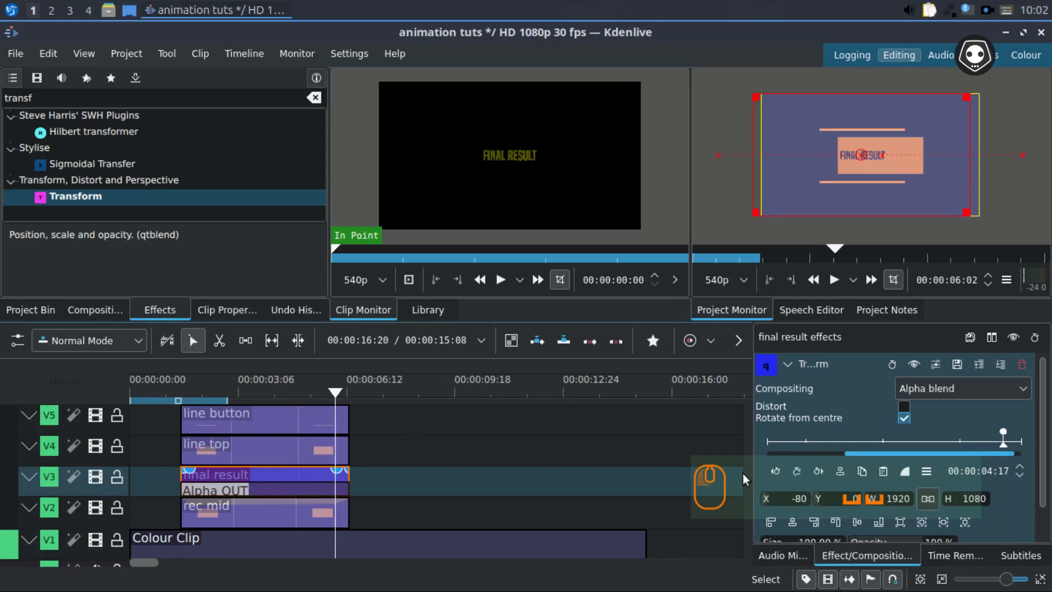
left_click(797, 498)
key("Right")
key("BackSpace")
type("5")
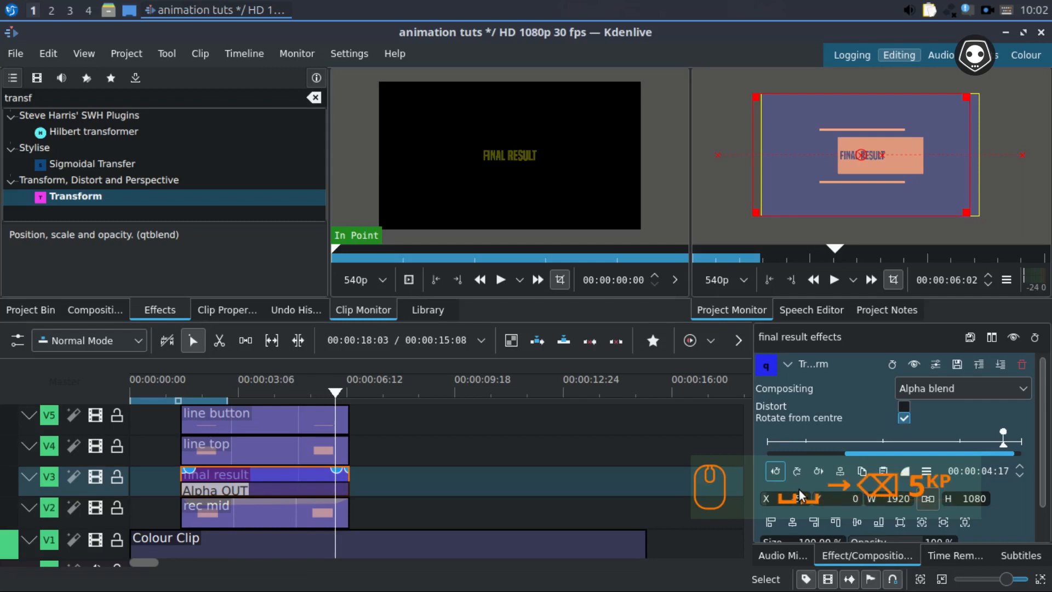
key("Return")
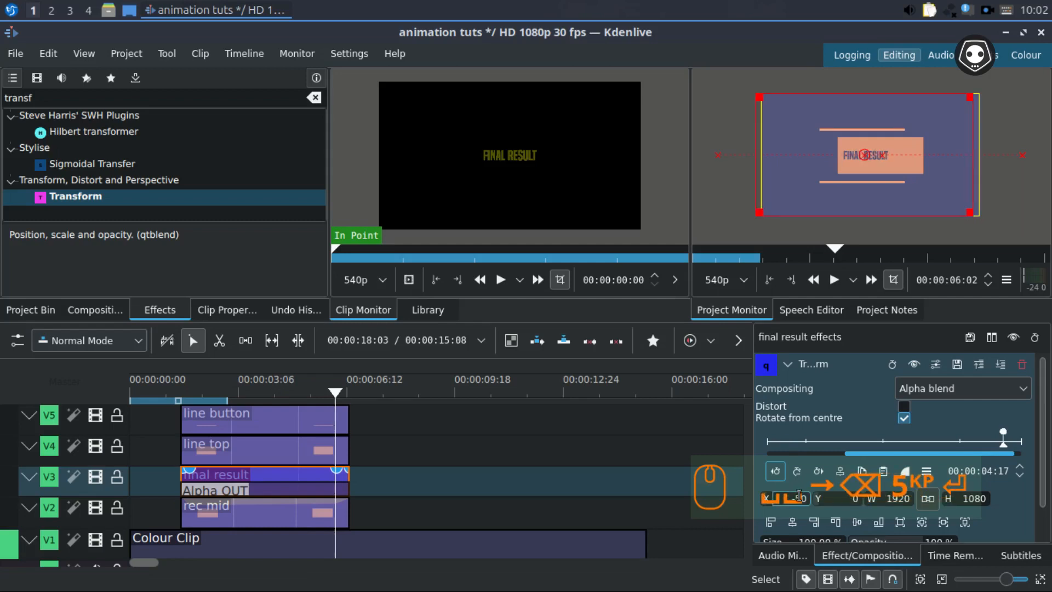
left_click(812, 488)
key("BackSpace")
type("4")
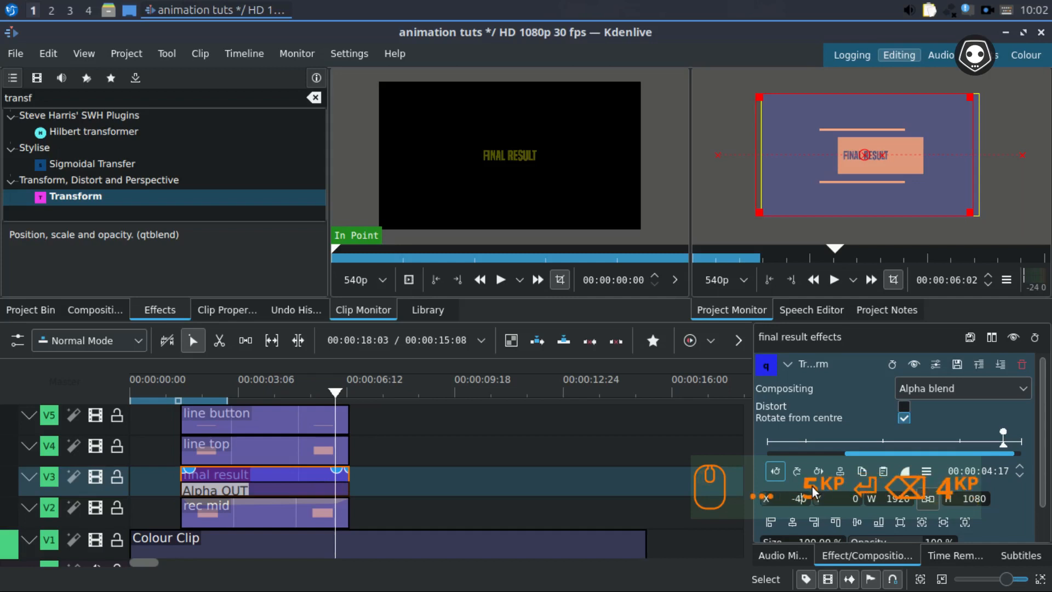
key("Return")
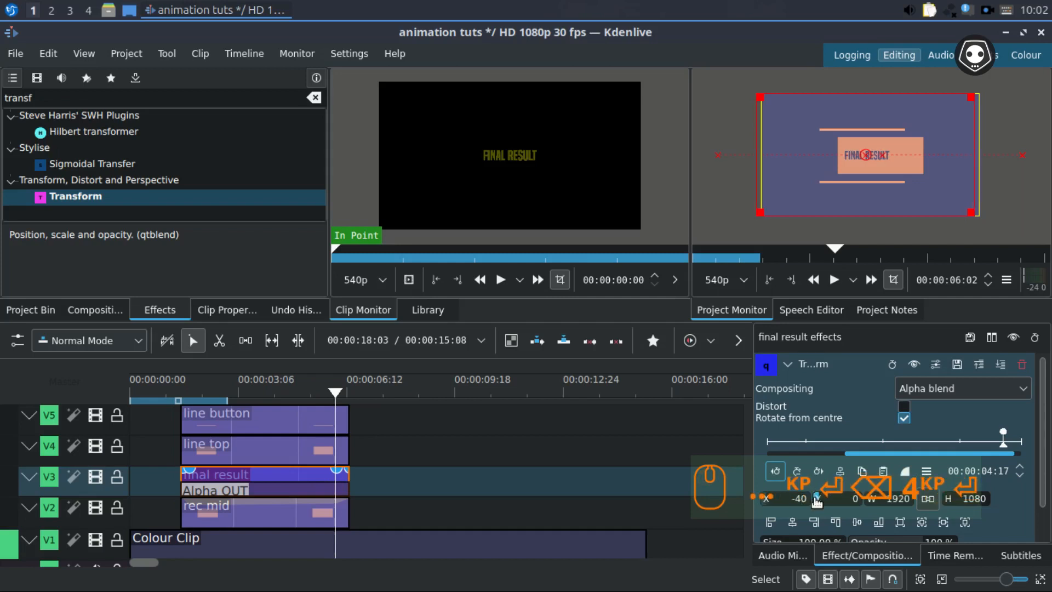
left_click(823, 486)
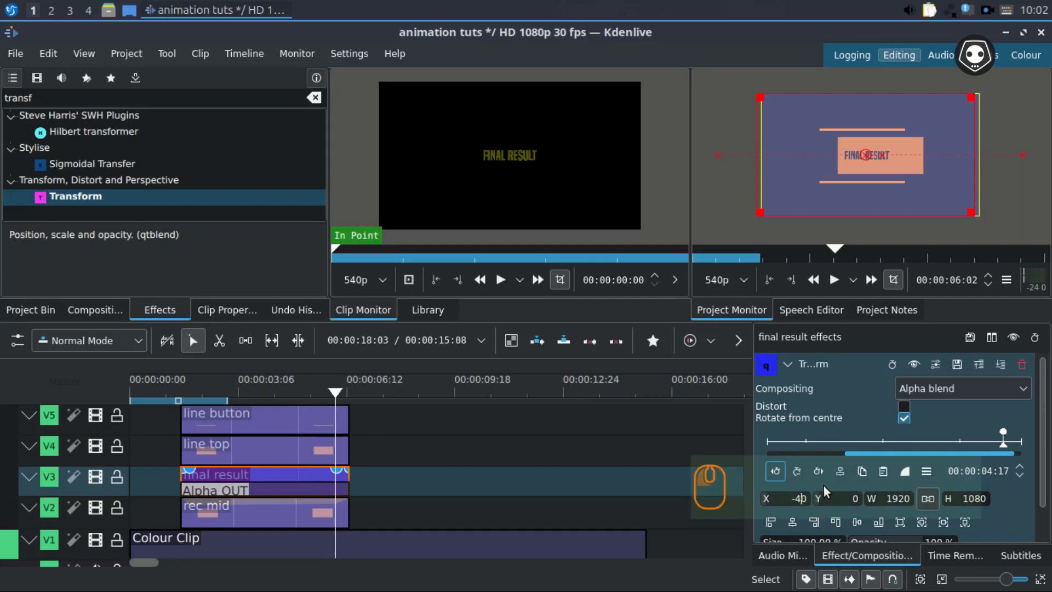
key("BackSpace")
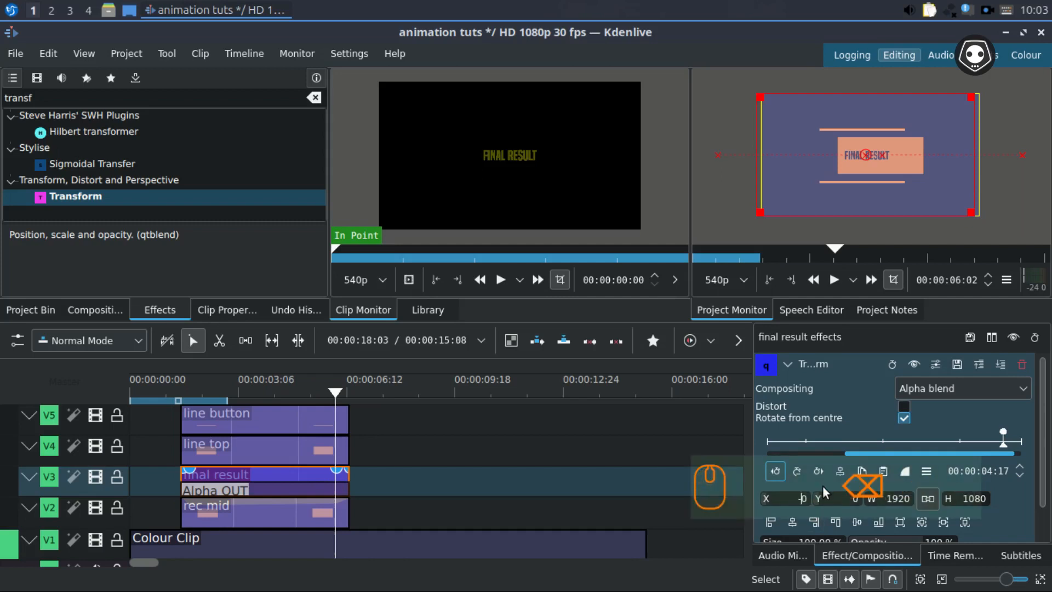
type("2")
key("Return")
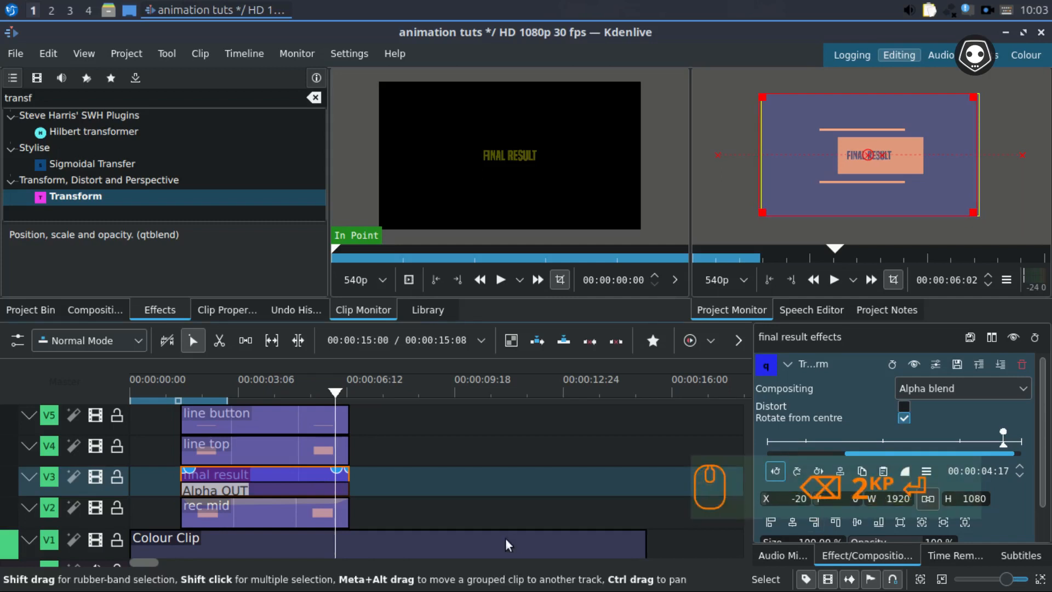
key("ctrl+s")
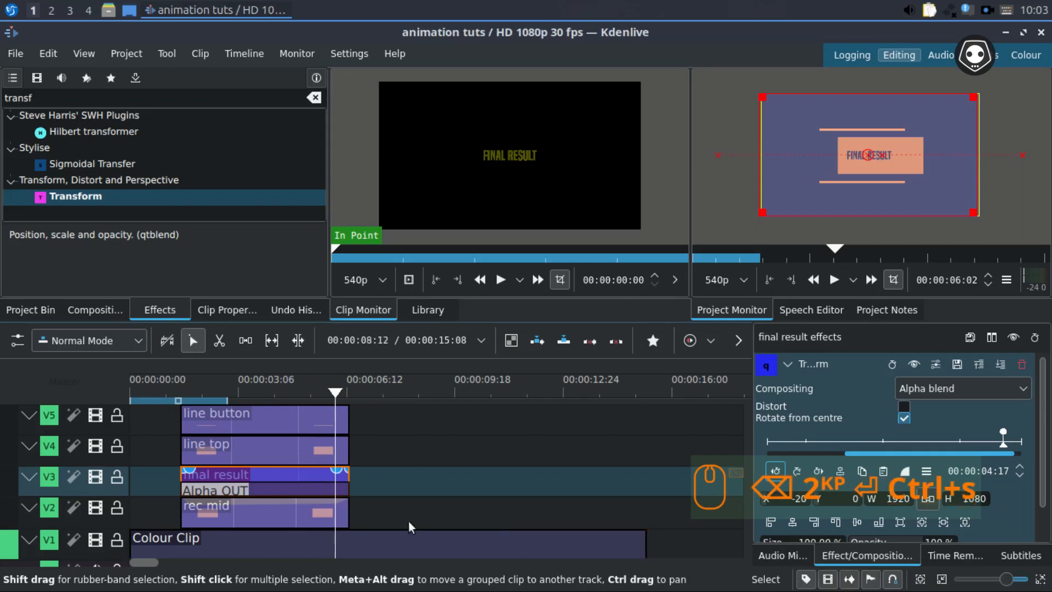
Step: Play the title animation from the start of the clips through the exit and save the project
left_click(178, 392)
key("space")
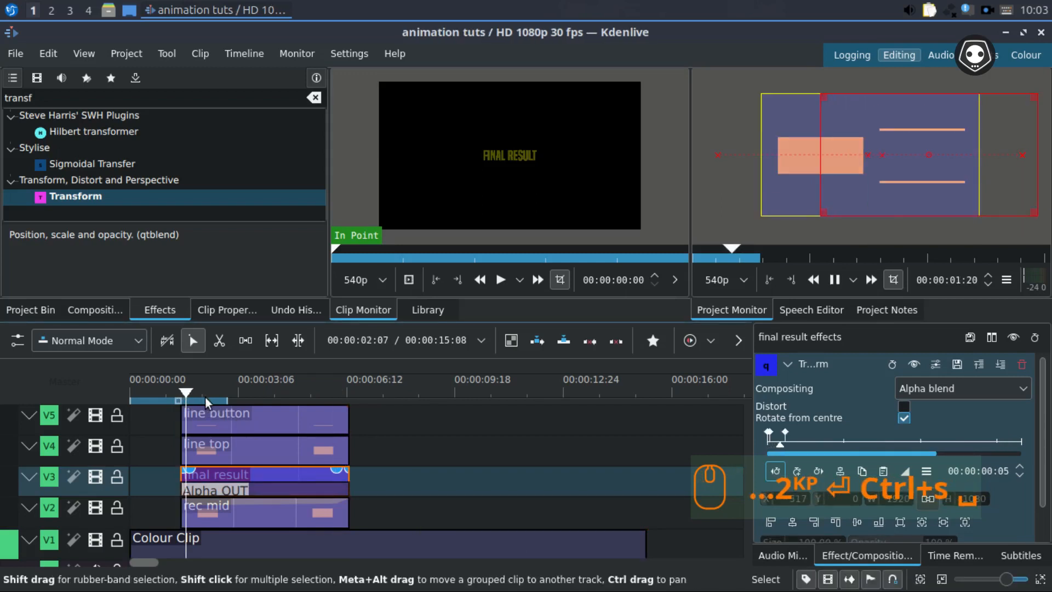
left_click(415, 399)
key("space")
left_click(409, 409)
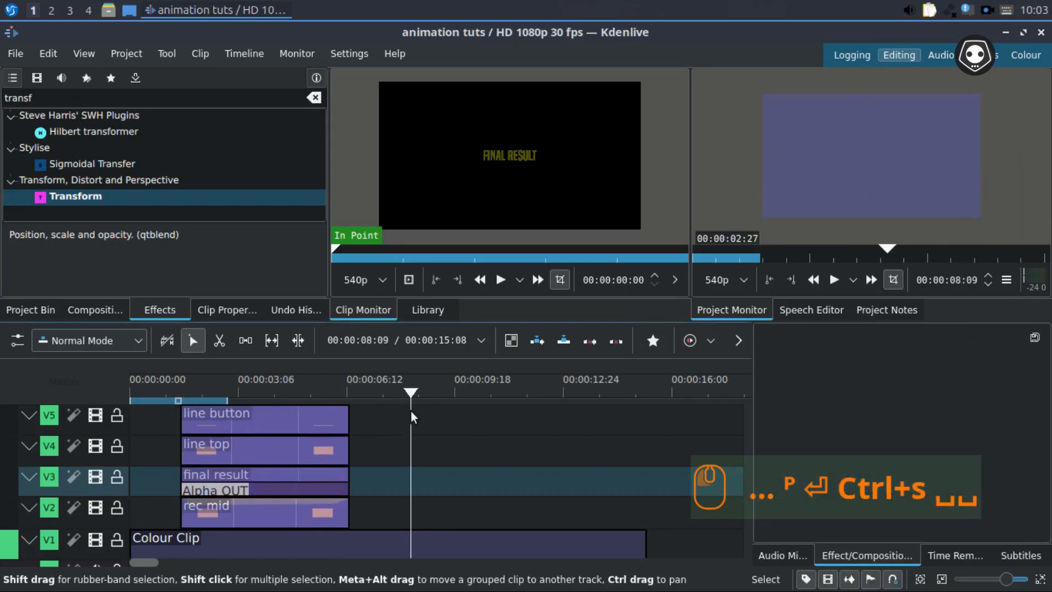
left_click(179, 391)
key("space")
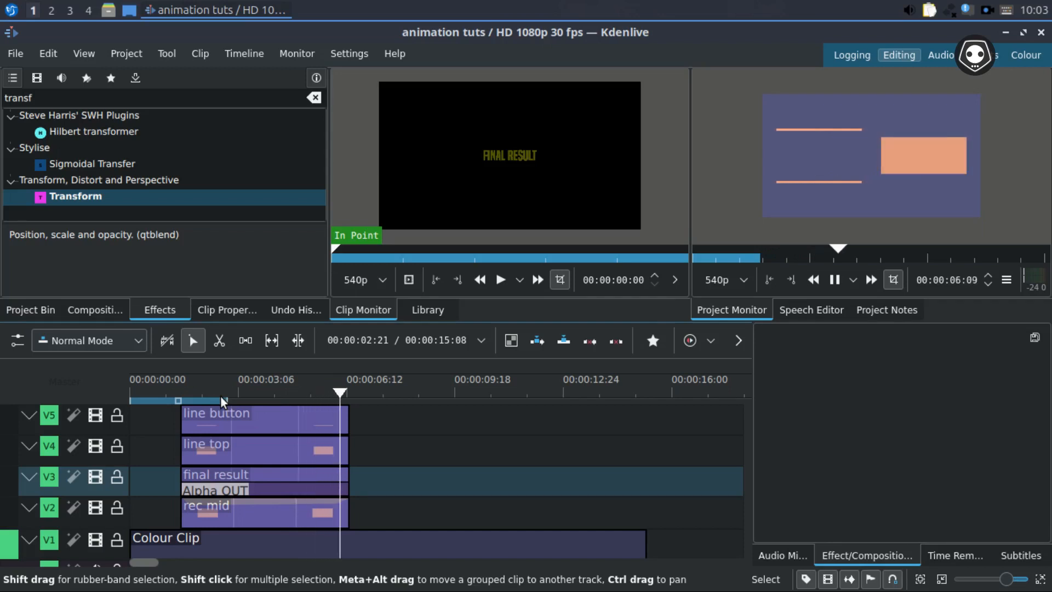
key("space")
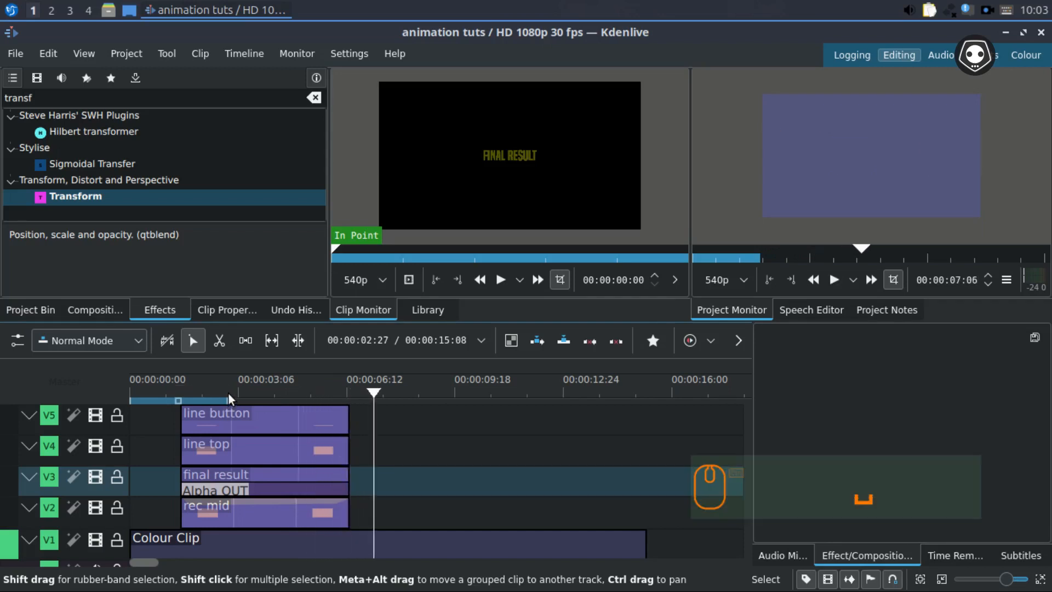
key("ctrl+s")
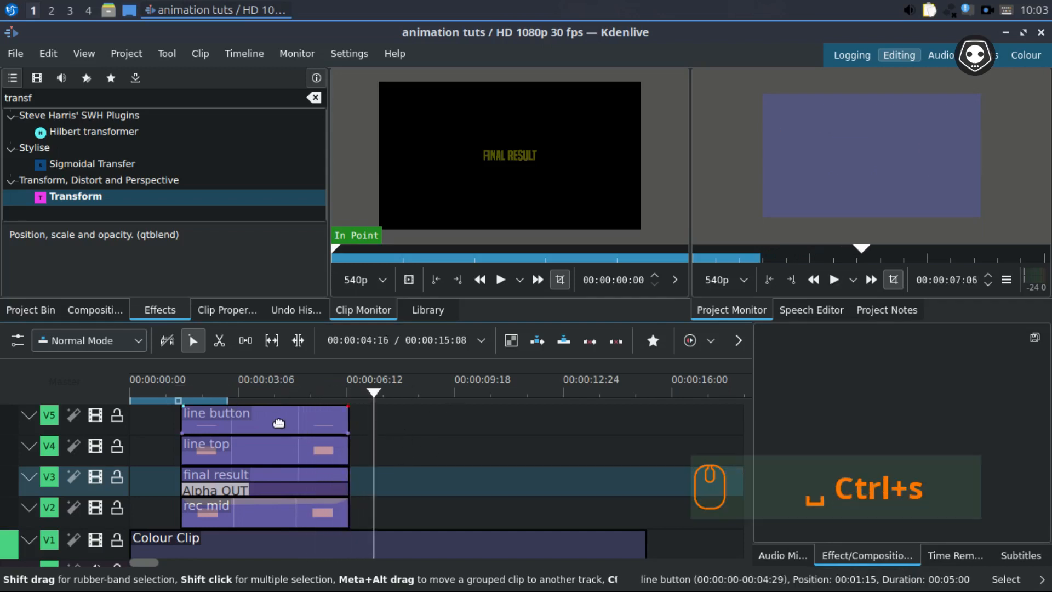
Step: Group the "line button", "line top", "final result" and "rec mid" clips together with the Alpha OUT composition
left_click(278, 432)
left_click(267, 450, "shift")
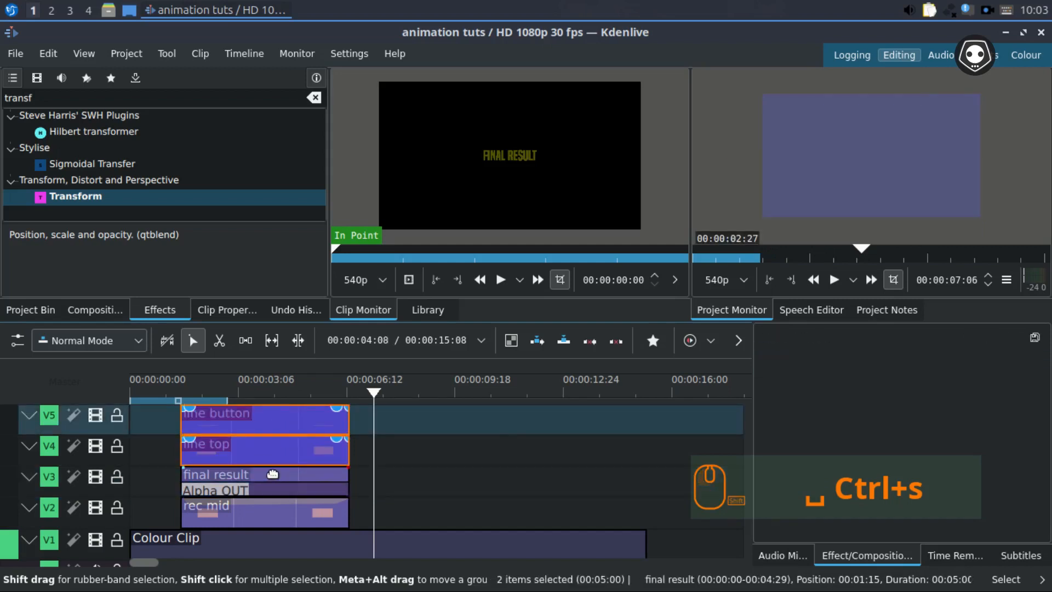
left_click(278, 478, "shift")
left_click(274, 490, "shift")
left_click(273, 511, "shift")
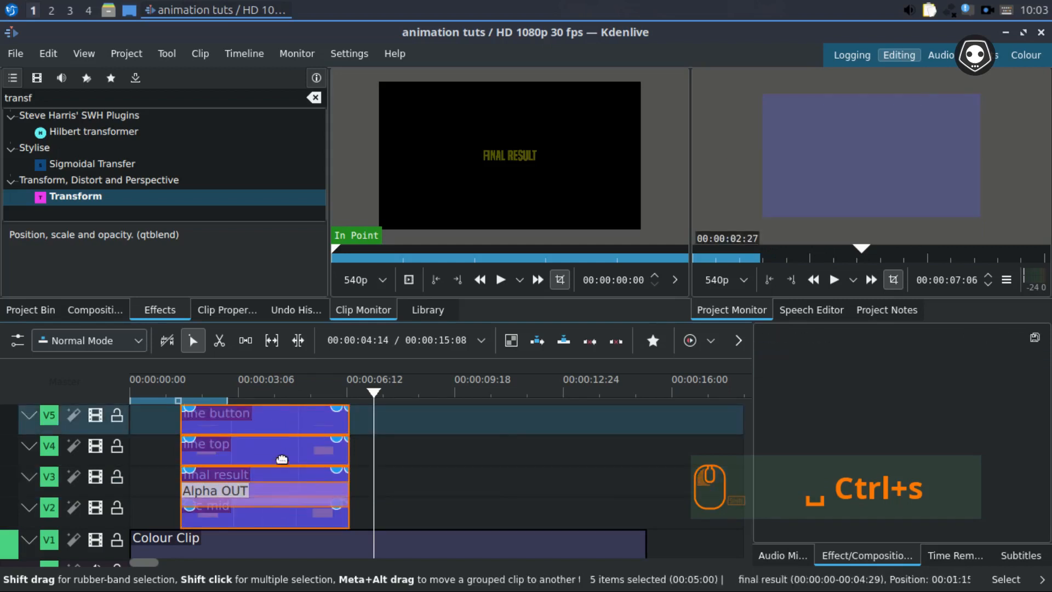
right_click(272, 426)
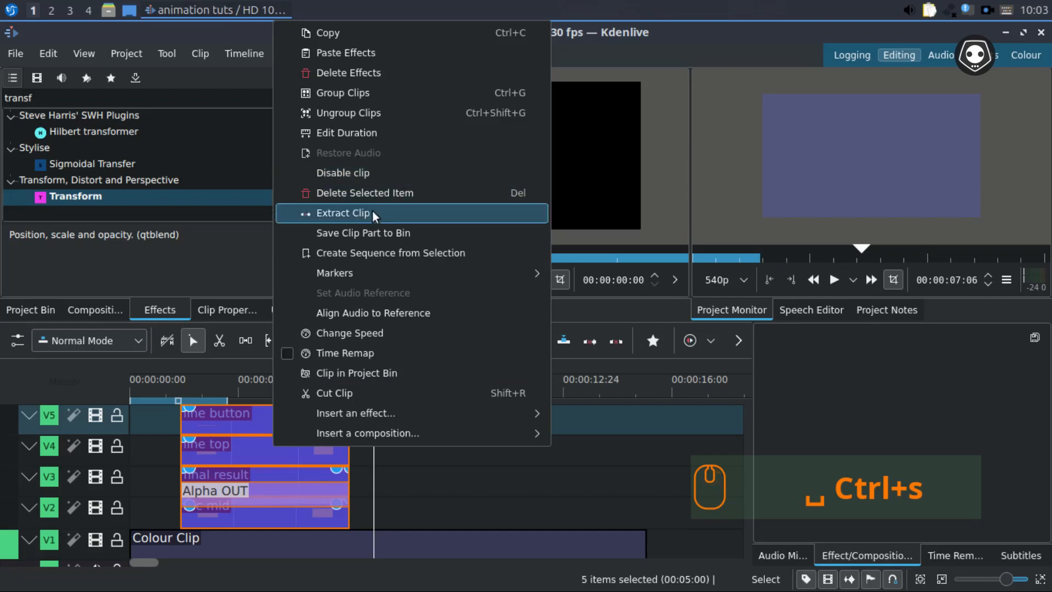
left_click(360, 92)
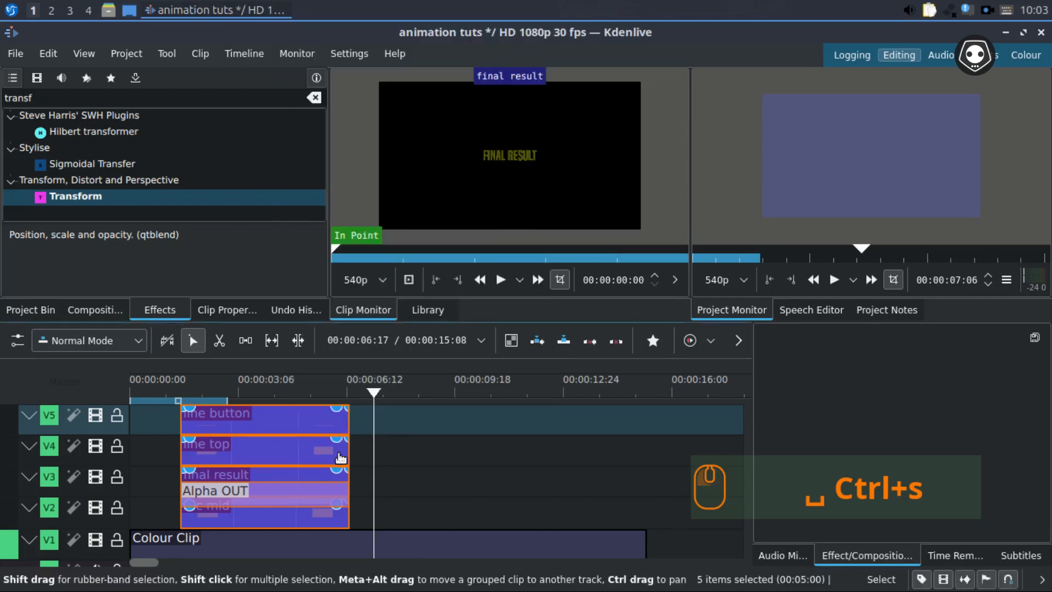
Step: Move the grouped title clips along the timeline to start at 00:00:04:07 and save the project
scroll(327, 487, "down", 2, "ctrl")
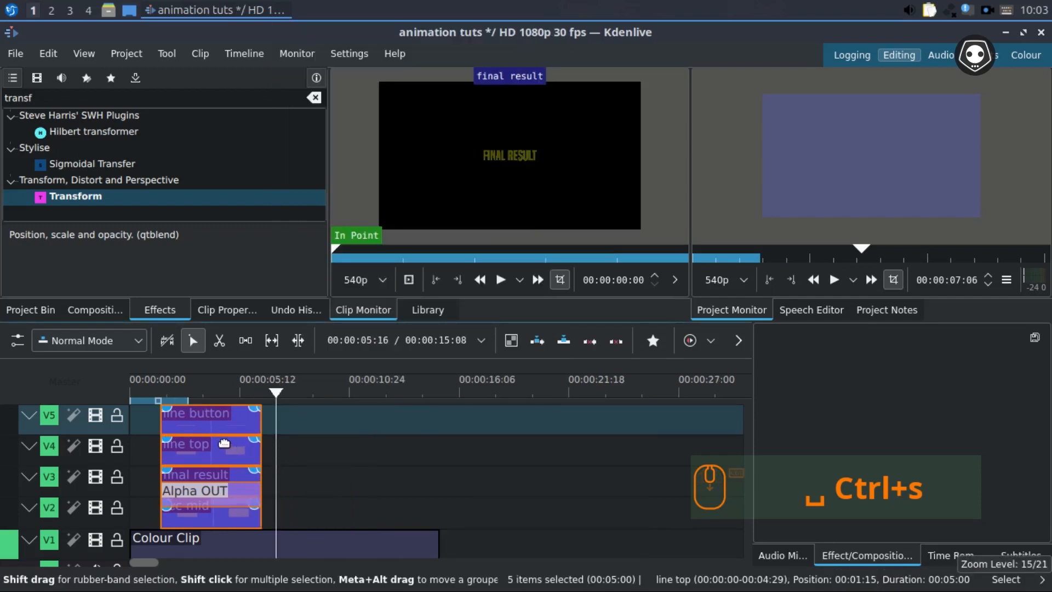
left_click(350, 432)
left_click_drag(227, 422, 247, 476)
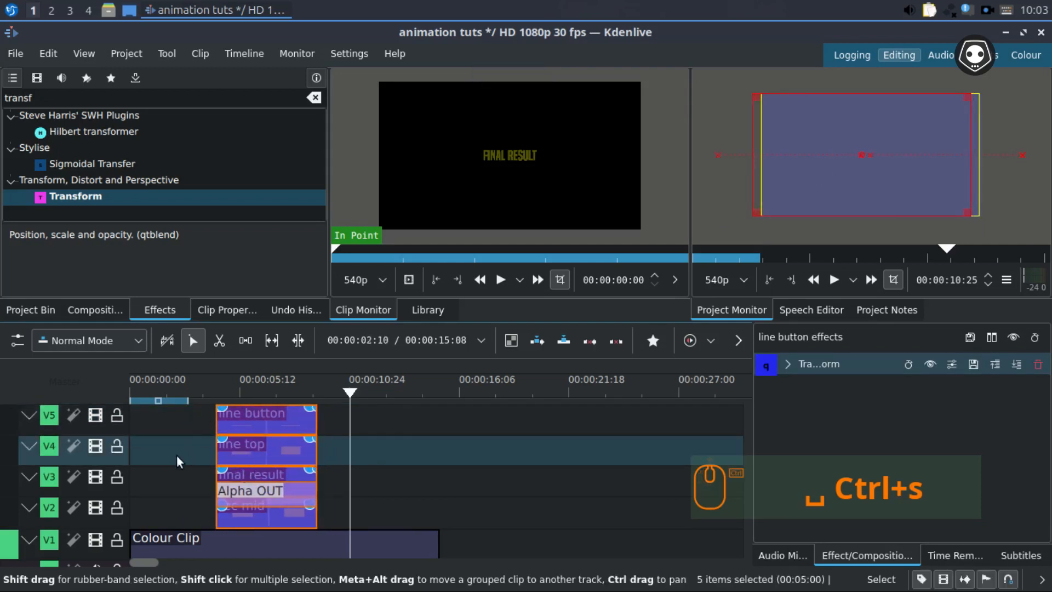
scroll(176, 455, "up", 2, "ctrl")
left_click(228, 386)
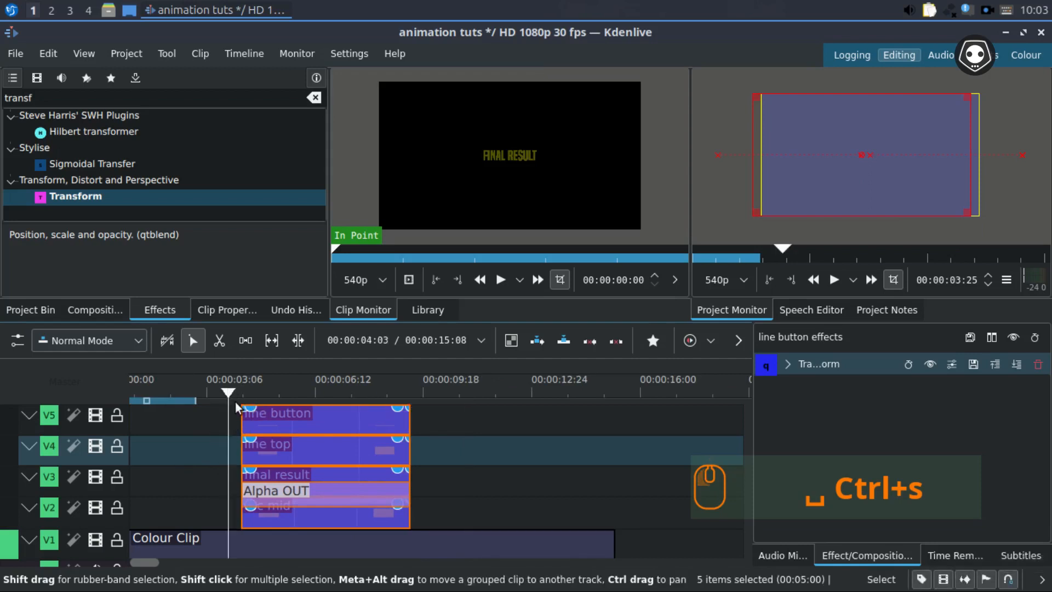
key("ctrl+s")
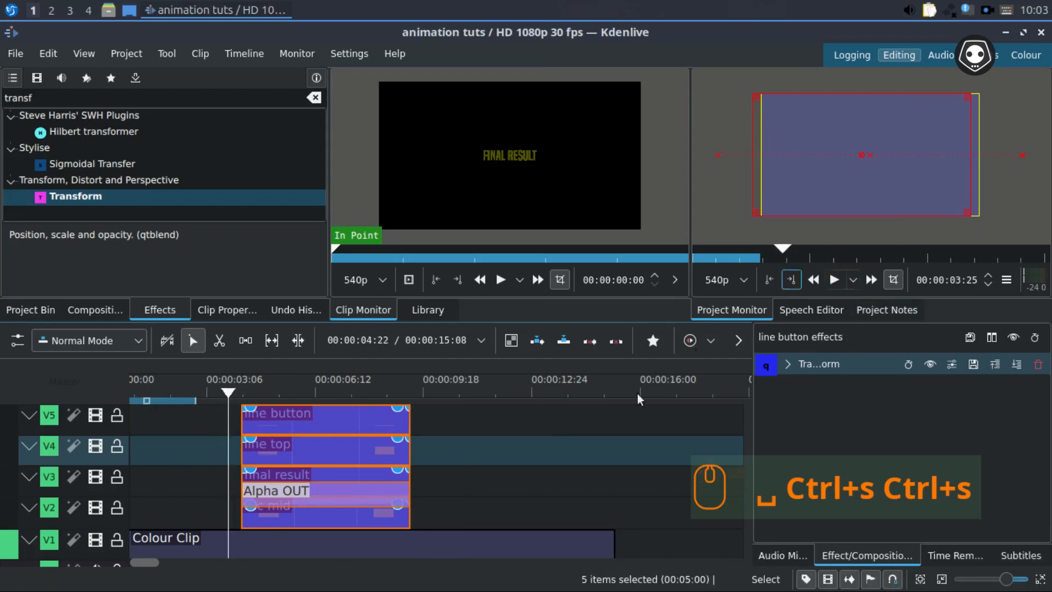
Step: Review the title animation full screen in the project monitor, playing it repeatedly, and return to the editing layout
left_click(501, 436)
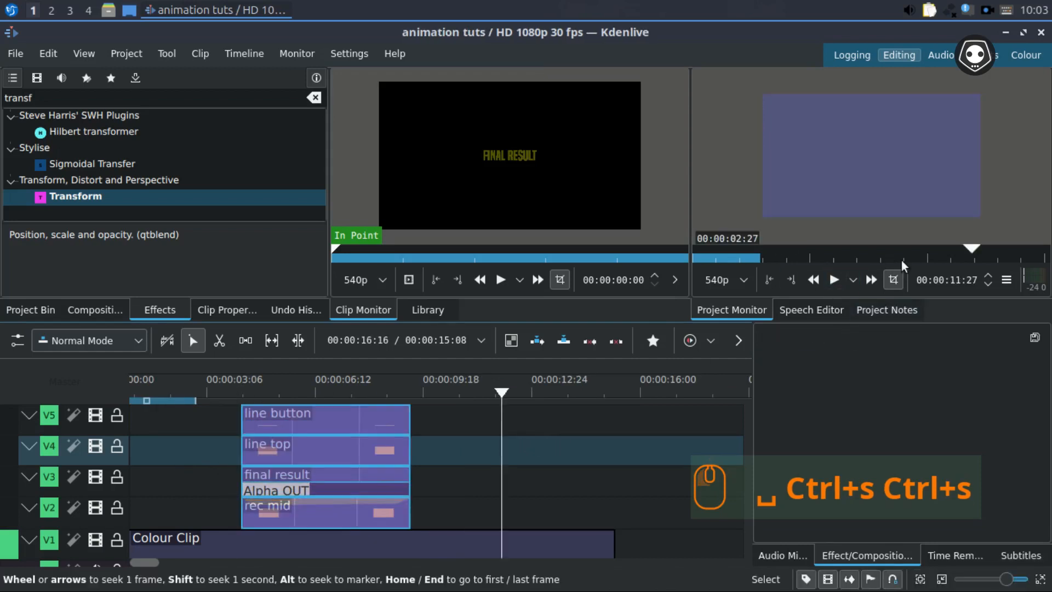
left_click(235, 389)
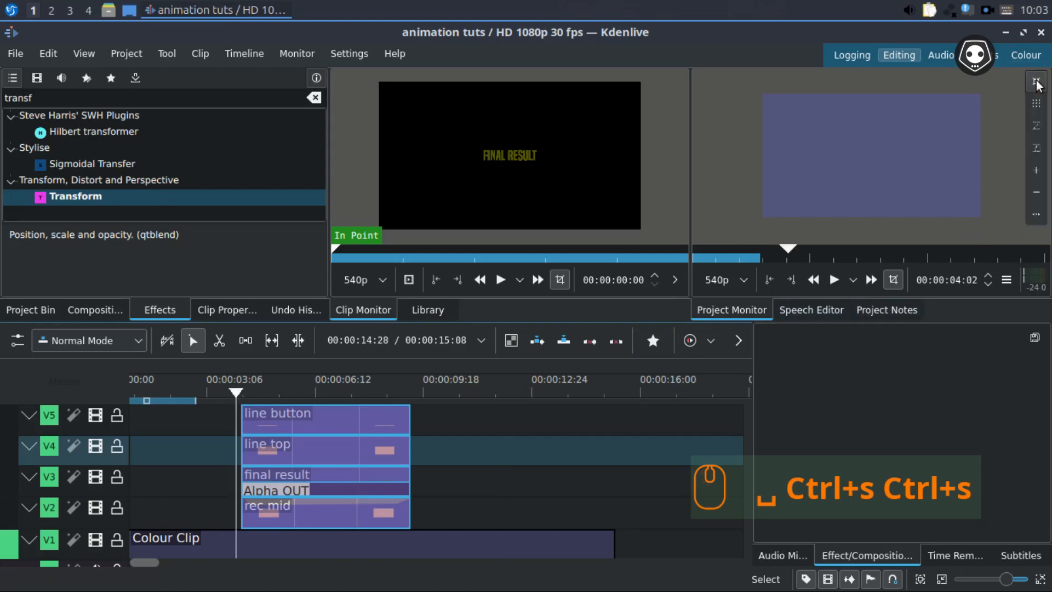
left_click(1036, 82)
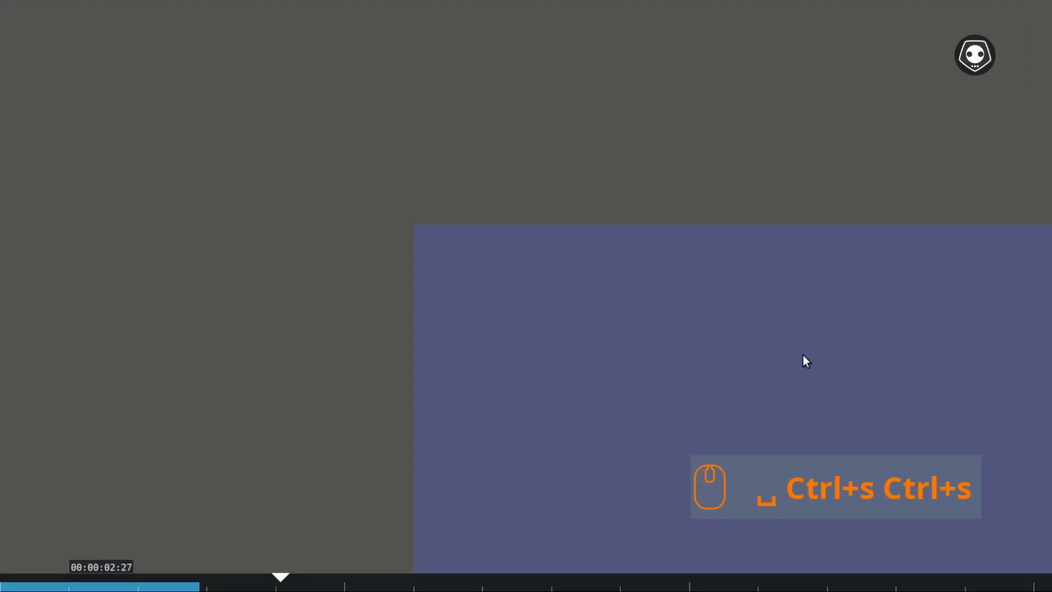
scroll(703, 338, "up", 1, "ctrl")
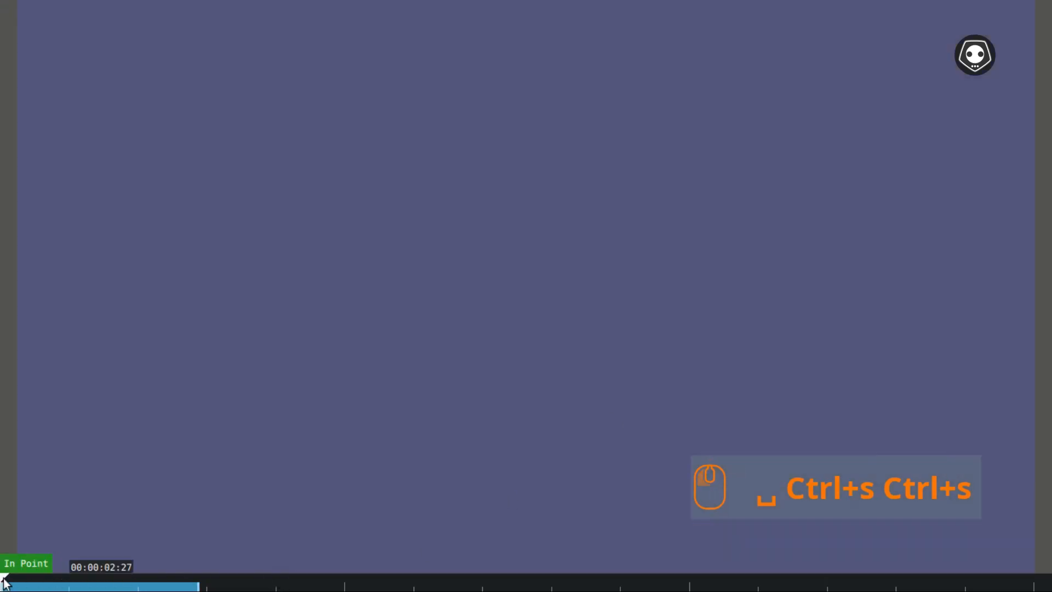
key("space")
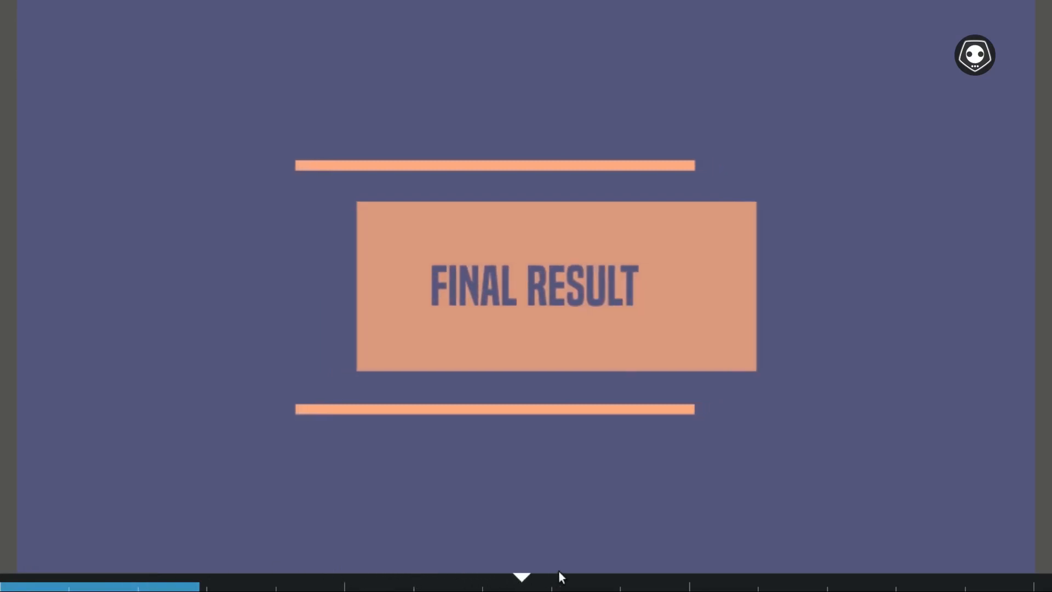
key("space")
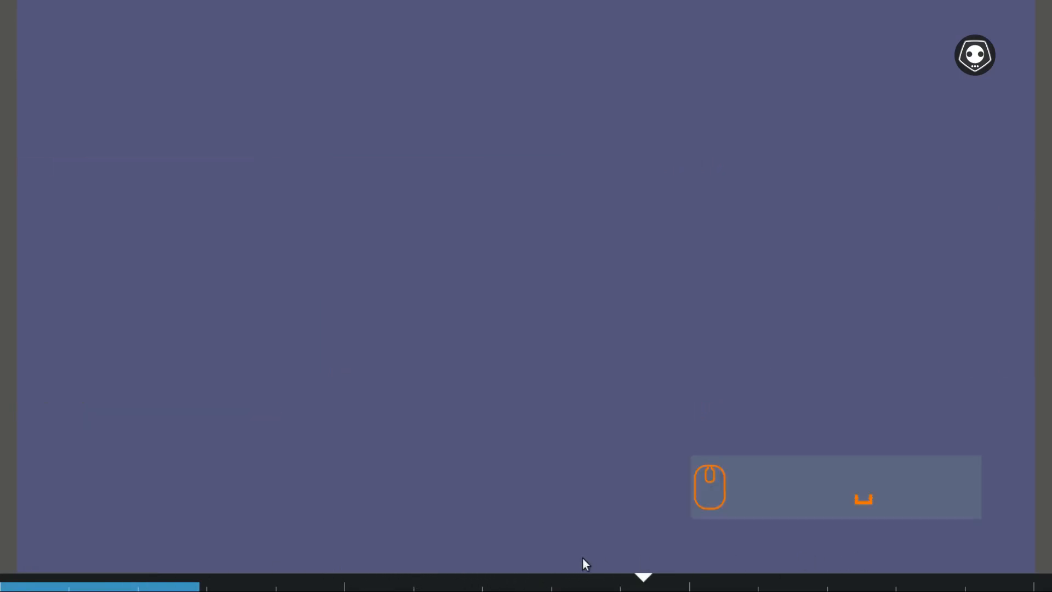
key("space")
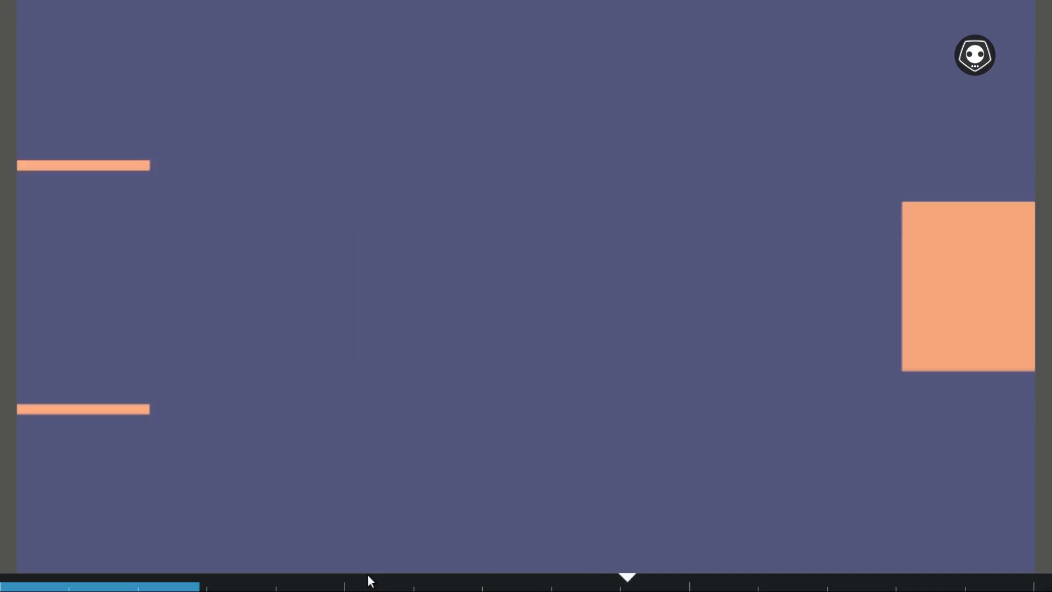
key("space")
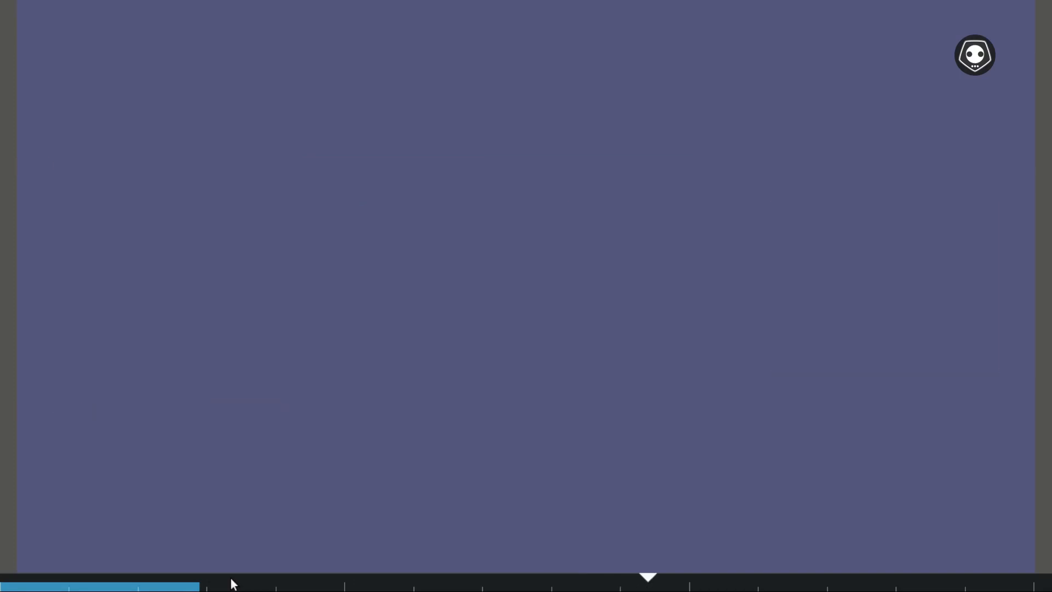
key("space")
key("Escape")
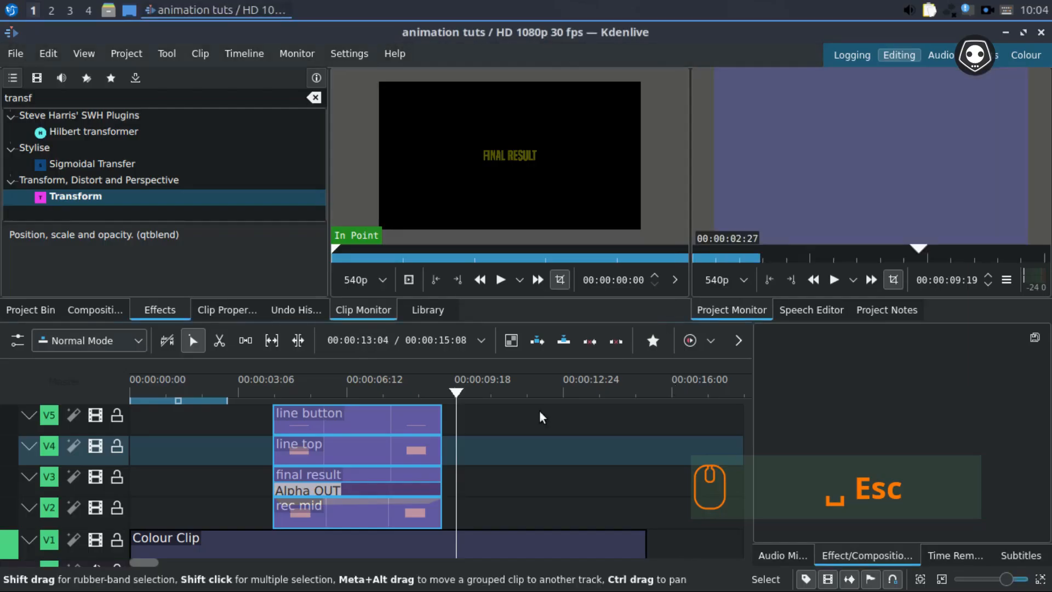
Step: Show the "rec mid" Transform keyframes and replay the title's entrance from the start of the grouped clips
left_click(287, 489, "ctrl")
scroll(287, 489, "up", 2)
left_click(272, 505)
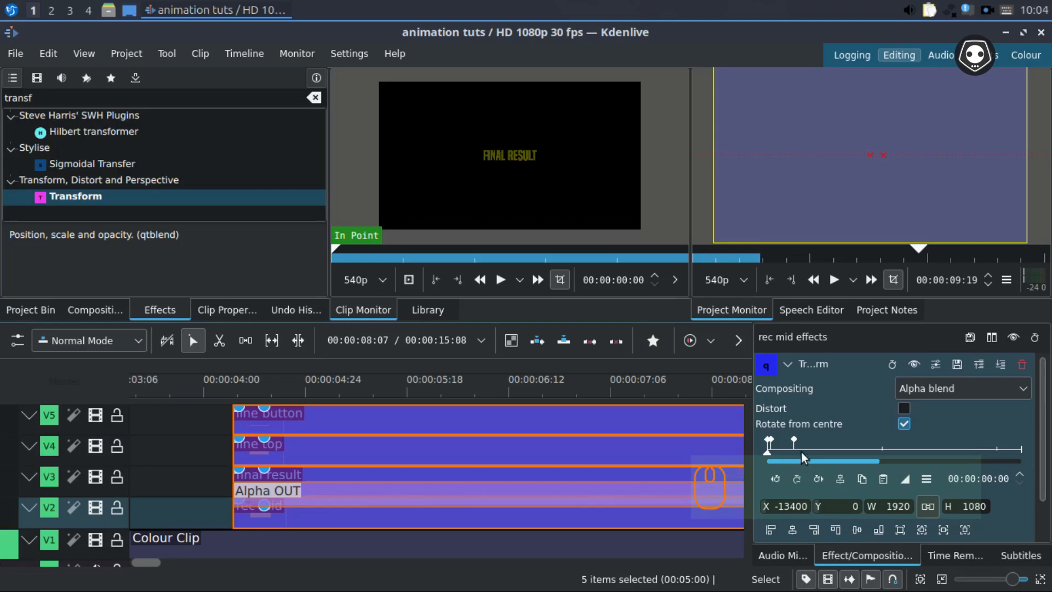
left_click(229, 394)
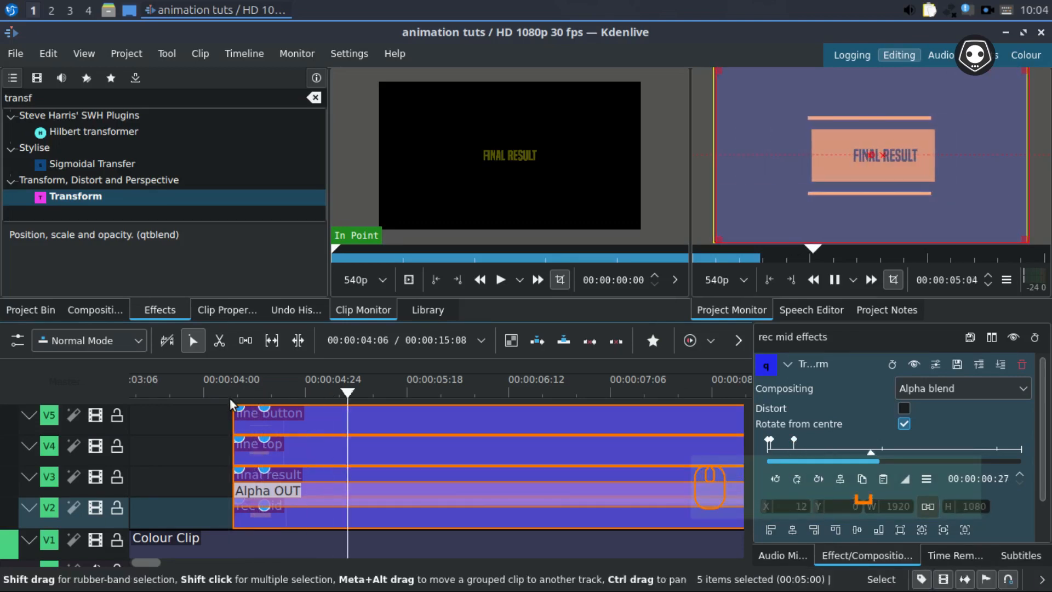
key("space")
left_click(226, 392)
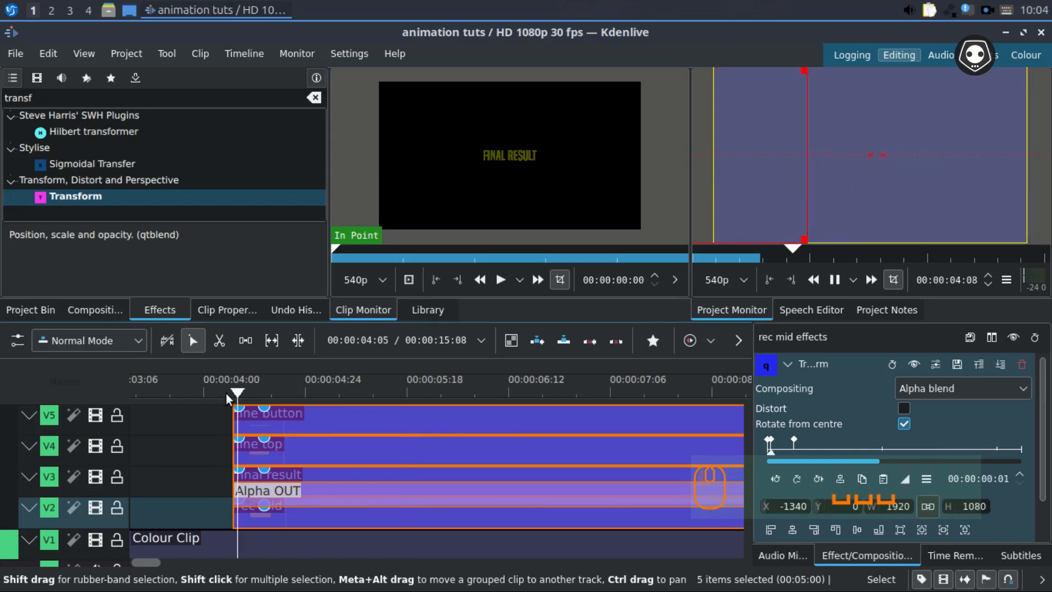
key("space")
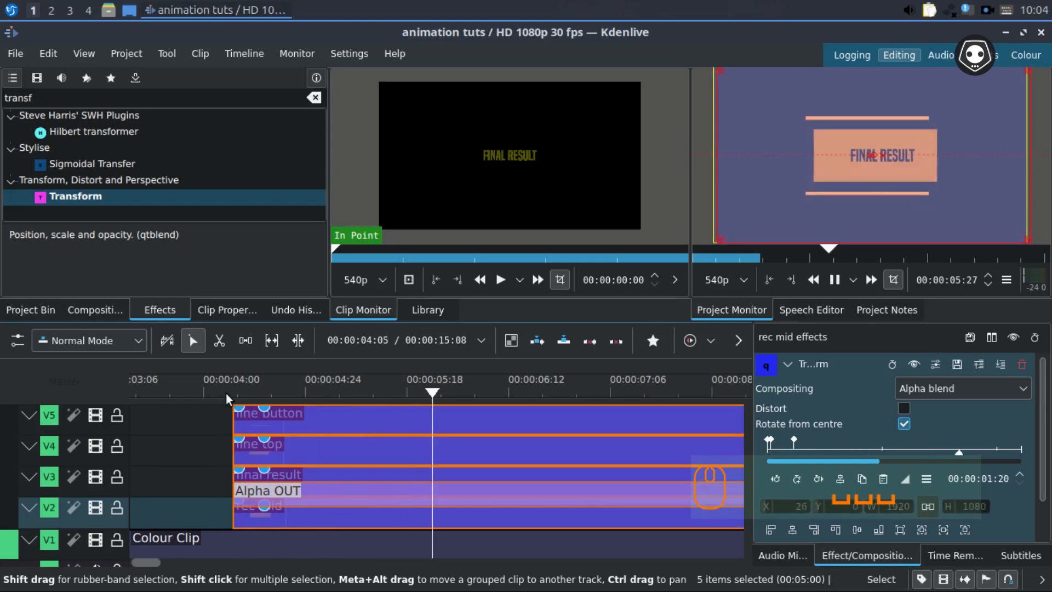
key("space")
Step: Replay the grouped title animation from just before the clips to check its overall motion
scroll(359, 449, "down", 2)
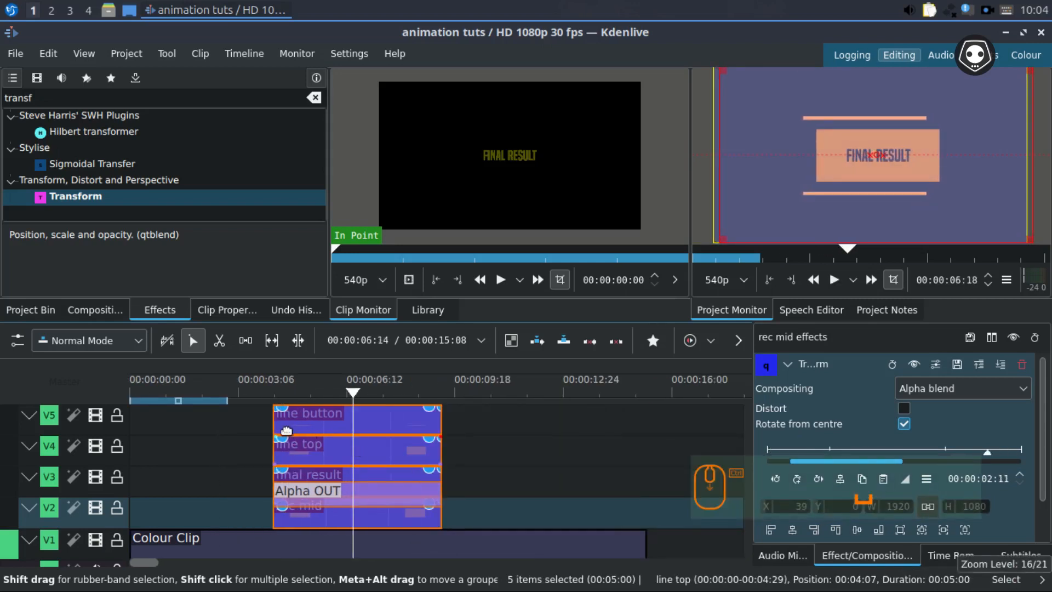
left_click(264, 390)
key("space")
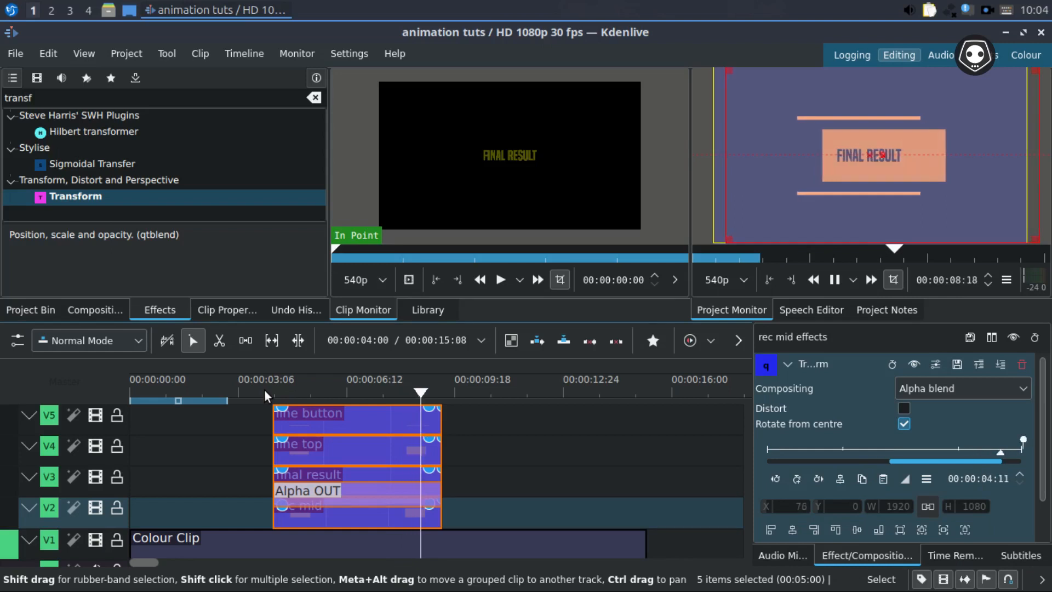
mouse_move(264, 389)
left_mouse_down()
mouse_move(271, 378)
mouse_move(268, 386)
left_mouse_up()
key("space")
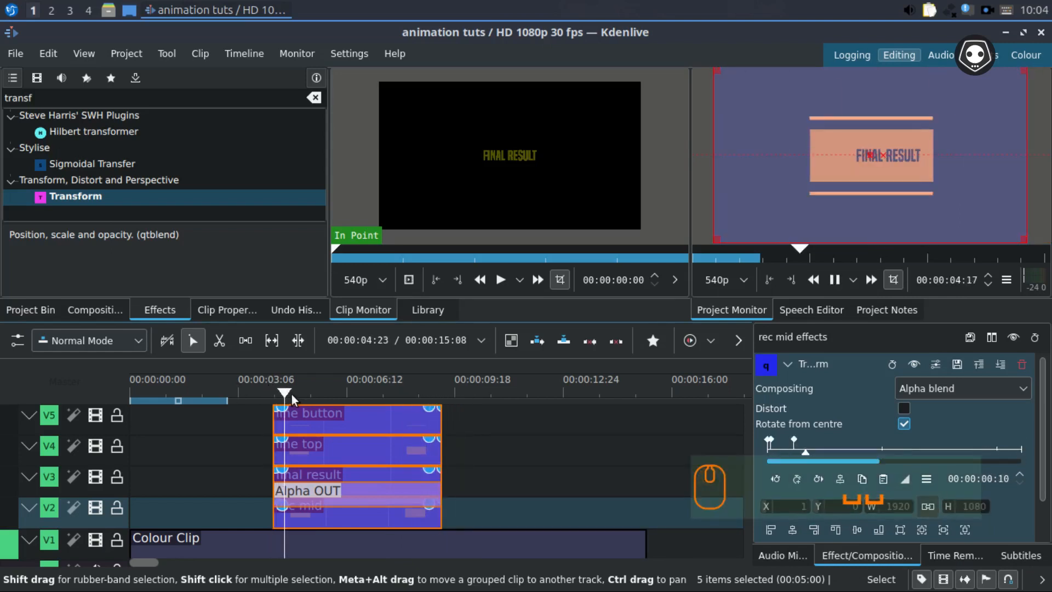
key("space")
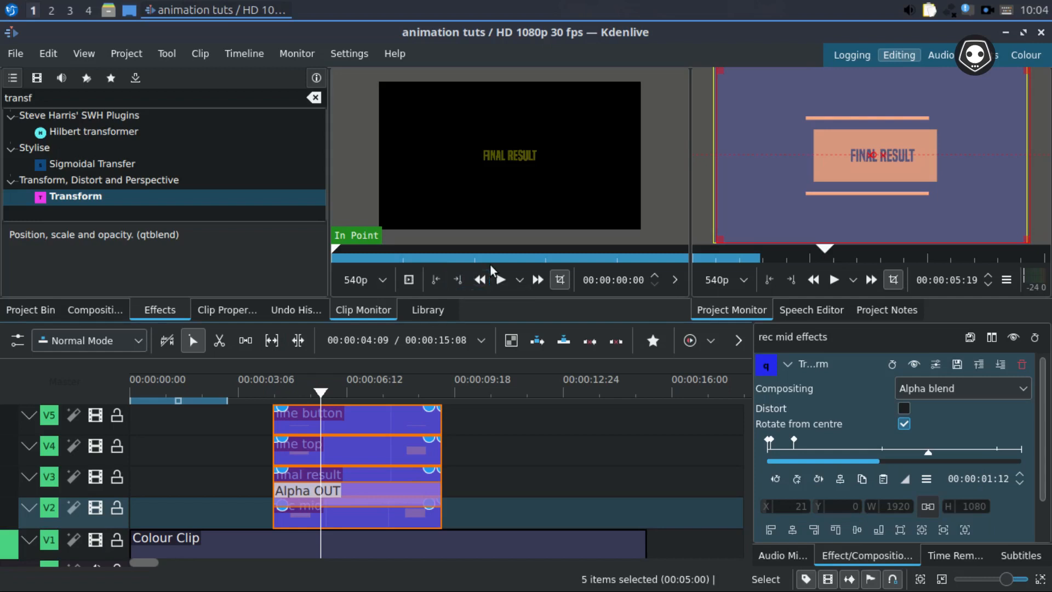
left_click(985, 12)
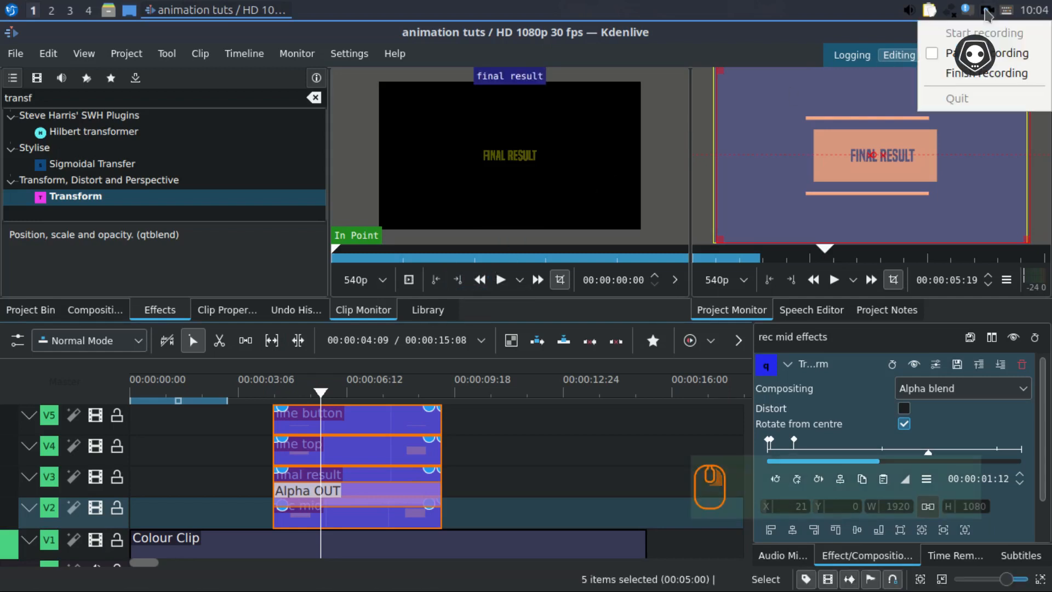